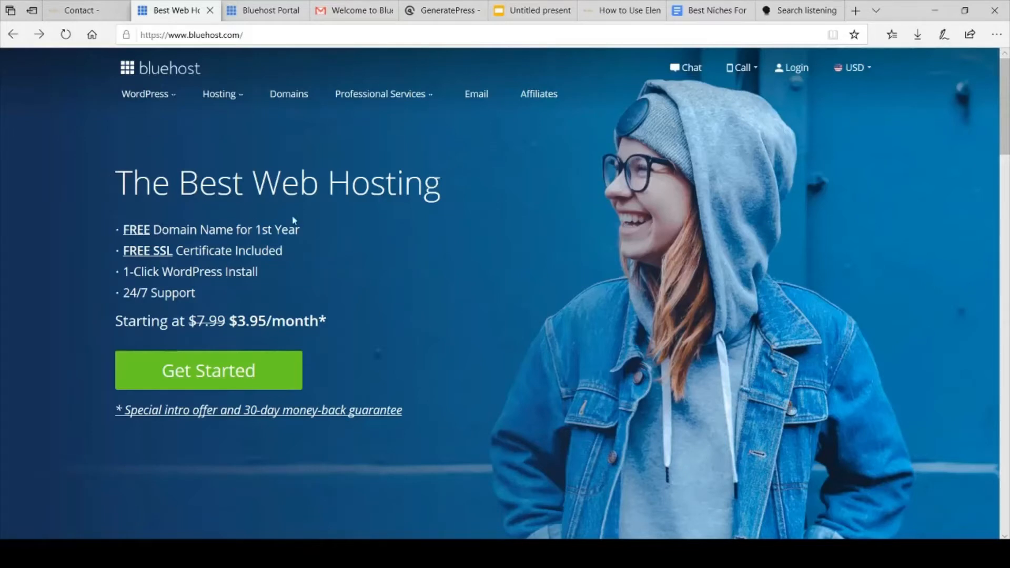
Start the Bluehost hosting sign-up and choose the Basic plan at $3.95/mo.
drag(312, 232, 115, 225)
click(99, 235)
click(253, 379)
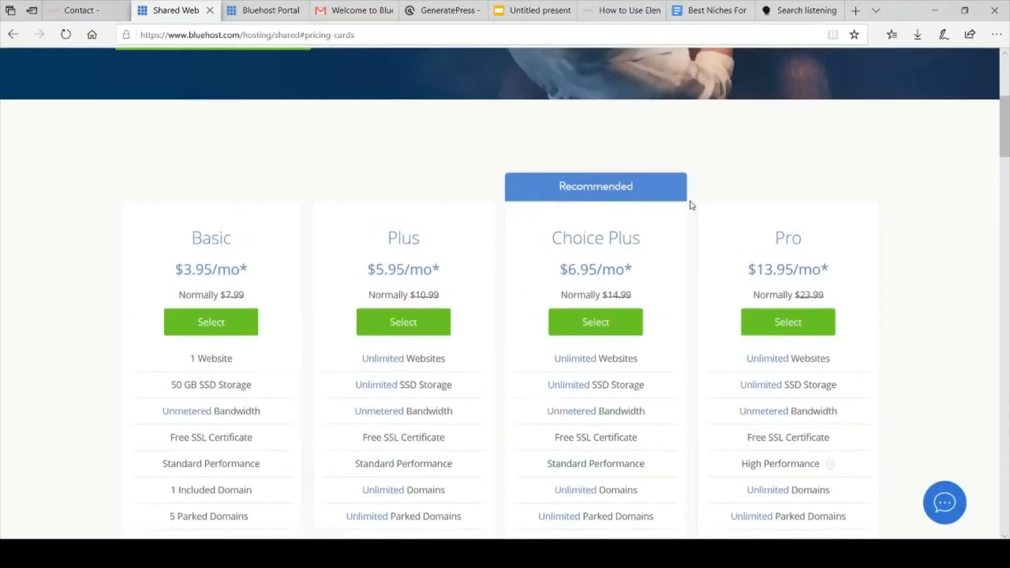
scroll(655, 225, down, 1)
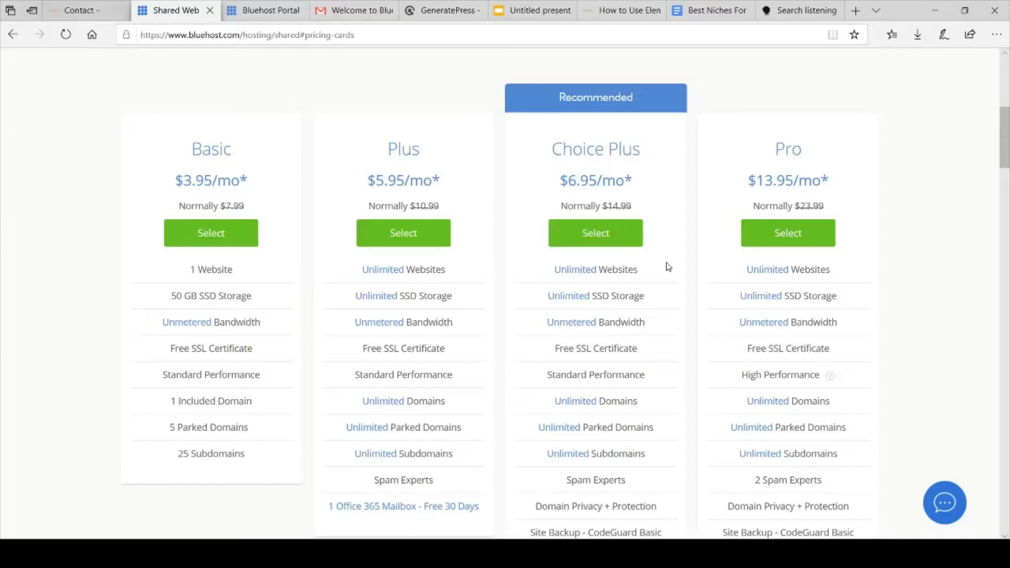
click(211, 239)
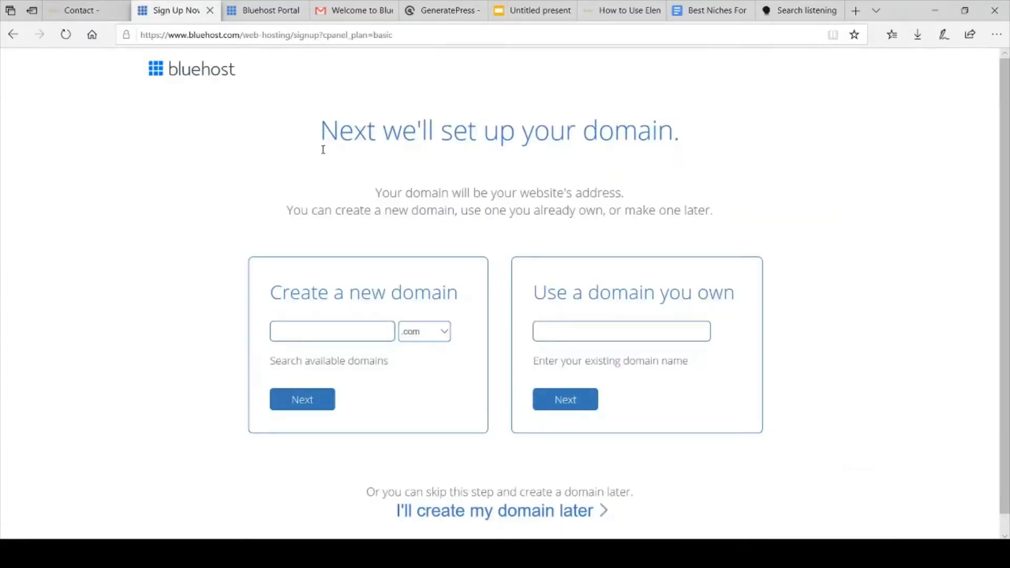
scroll(134, 318, down, 2)
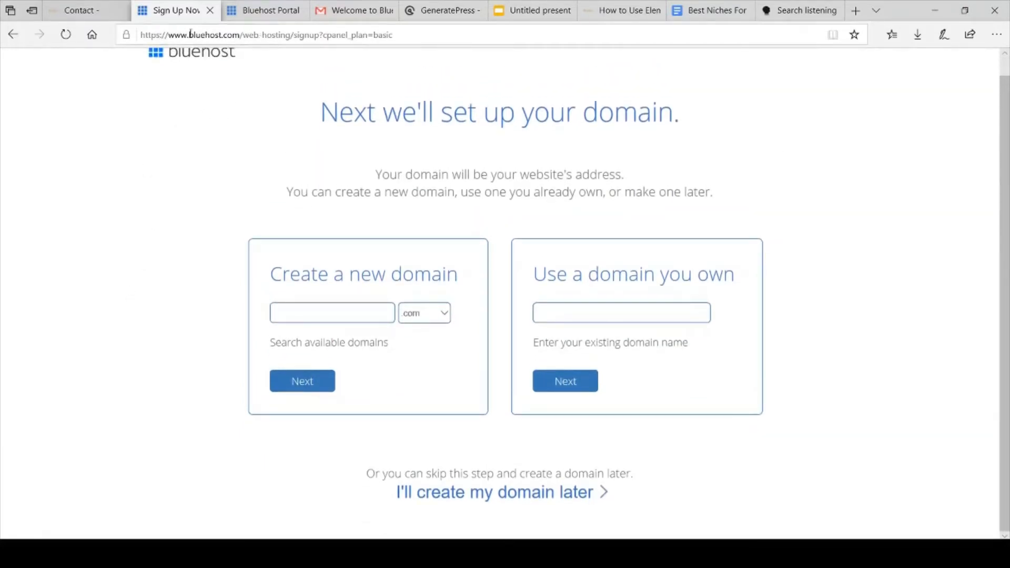
click(307, 309)
scroll(196, 337, down, 2)
text(keywords)
key(BackSpace)
key(BackSpace)
key(BackSpace)
key(BackSpace)
key(BackSpace)
key(BackSpace)
key(BackSpace)
key(BackSpace)
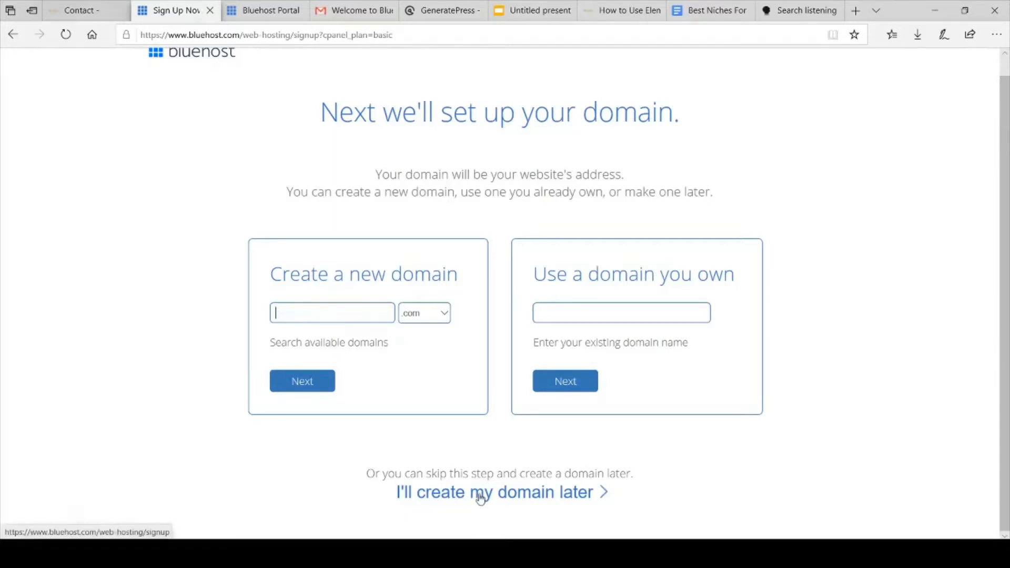
Postpone creating the domain and review the sign-up form's account information fields and Account Plan term options.
click(475, 500)
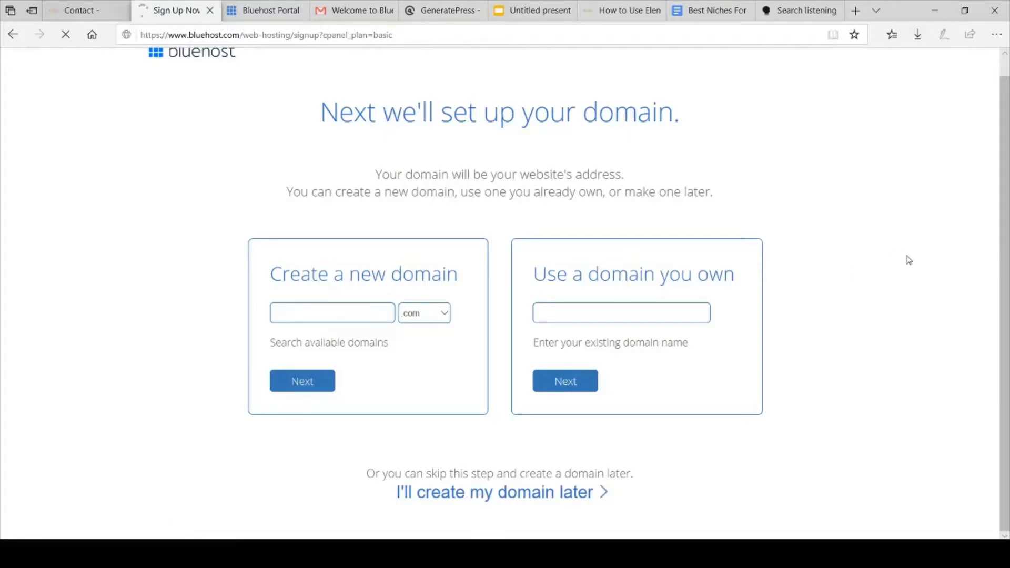
scroll(908, 259, down, 2)
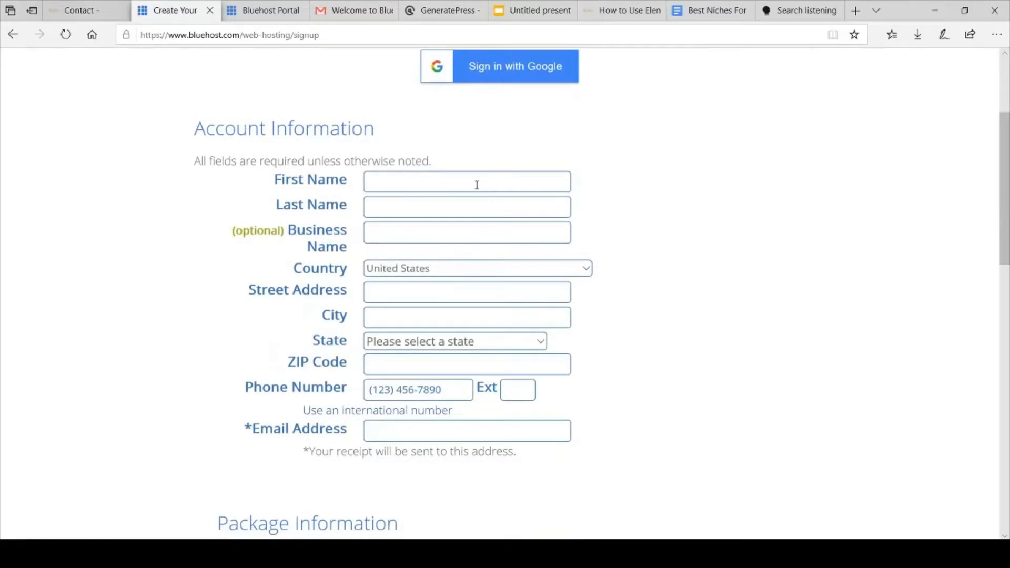
scroll(685, 196, down, 2)
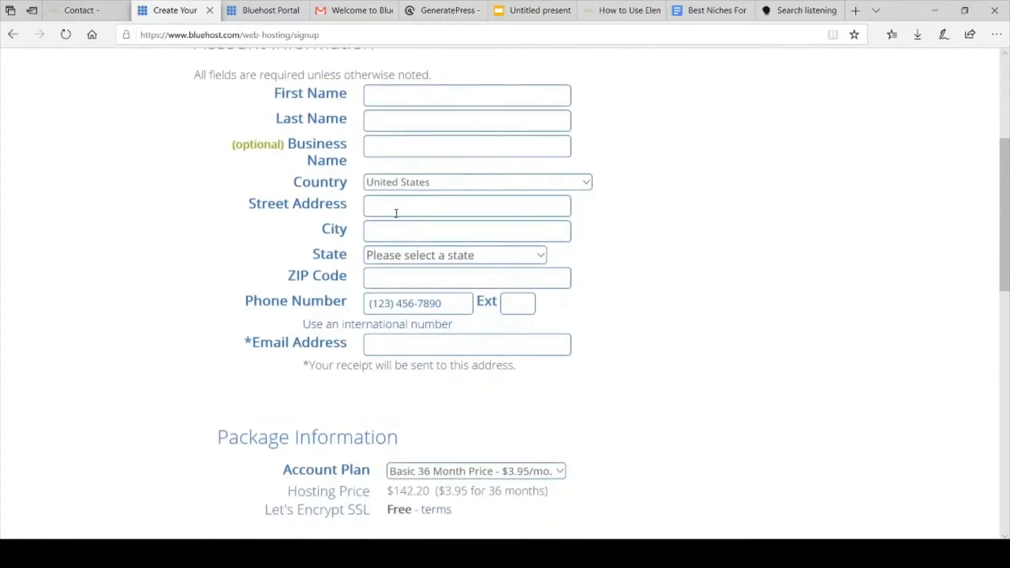
scroll(705, 241, down, 2)
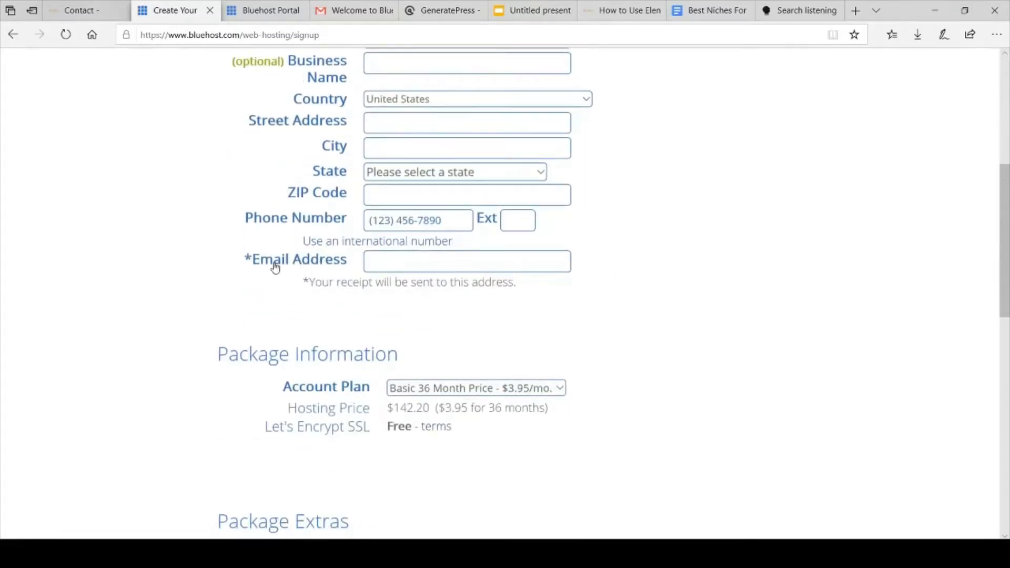
drag(229, 264, 613, 310)
click(682, 316)
scroll(682, 316, down, 2)
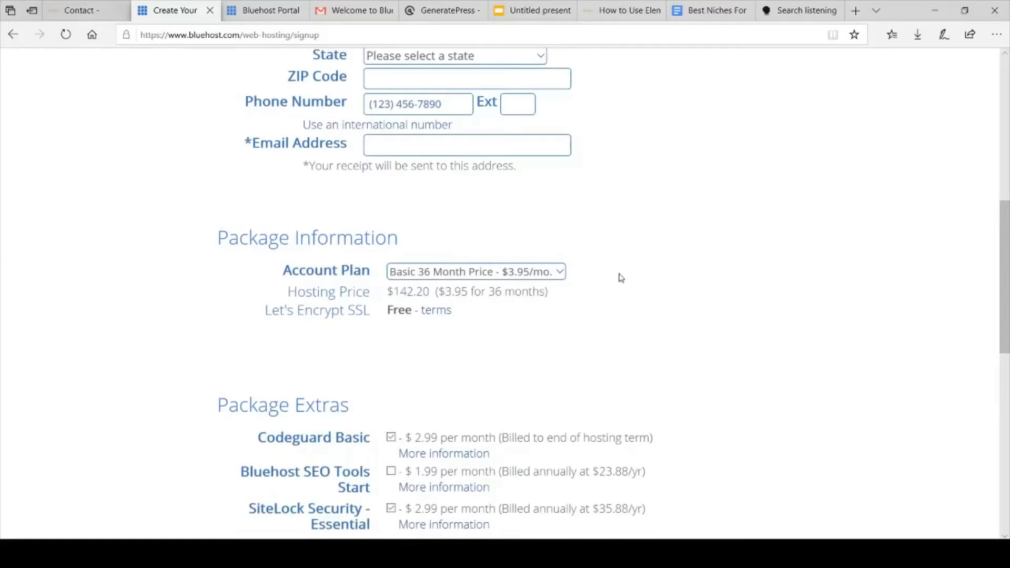
click(563, 274)
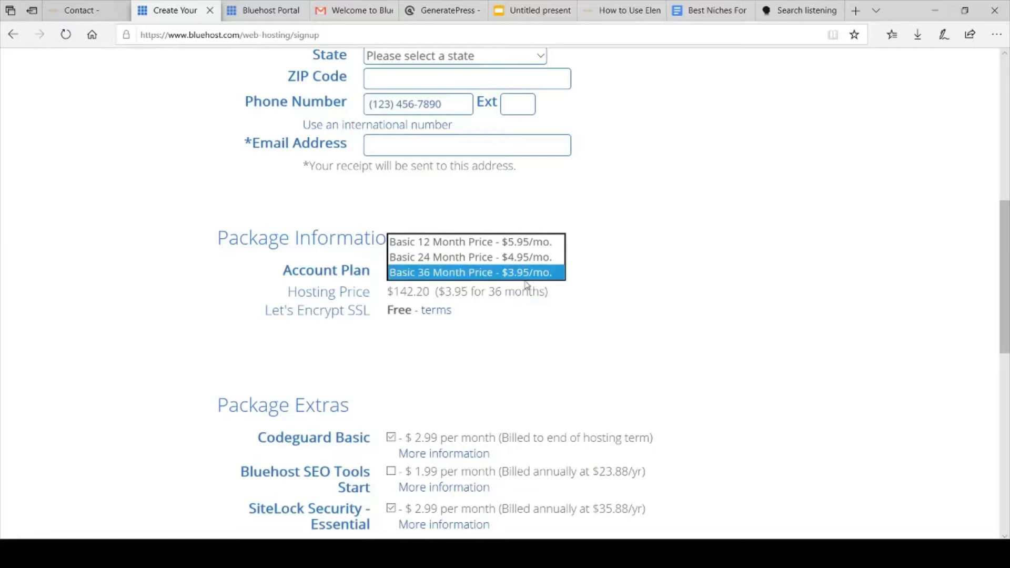
click(620, 281)
Remove the Codeguard Basic and SiteLock Security - Essential extras from the hosting package.
scroll(621, 284, down, 1)
scroll(621, 284, down, 4)
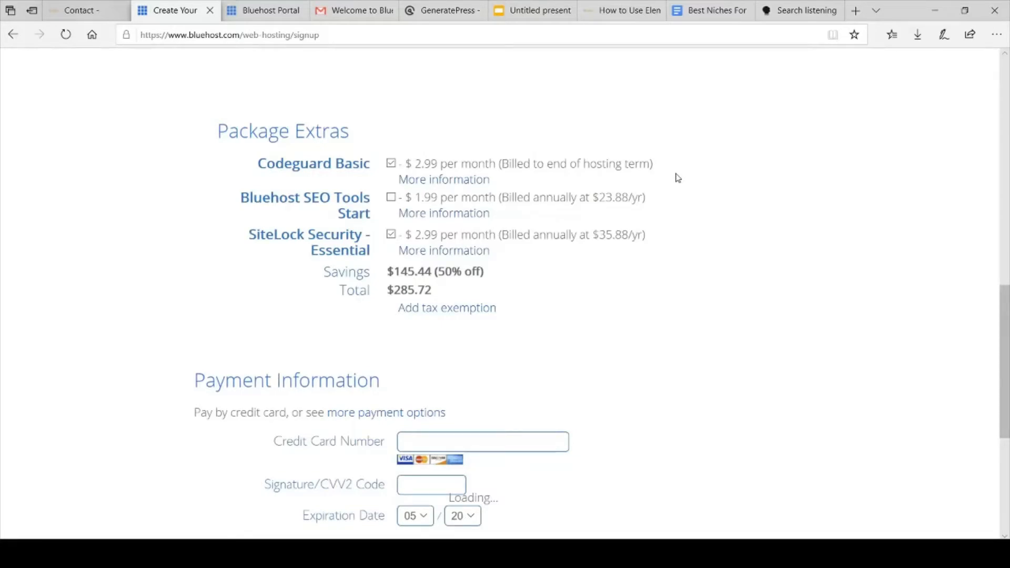
click(391, 163)
click(390, 234)
scroll(768, 227, down, 5)
scroll(768, 228, up, 5)
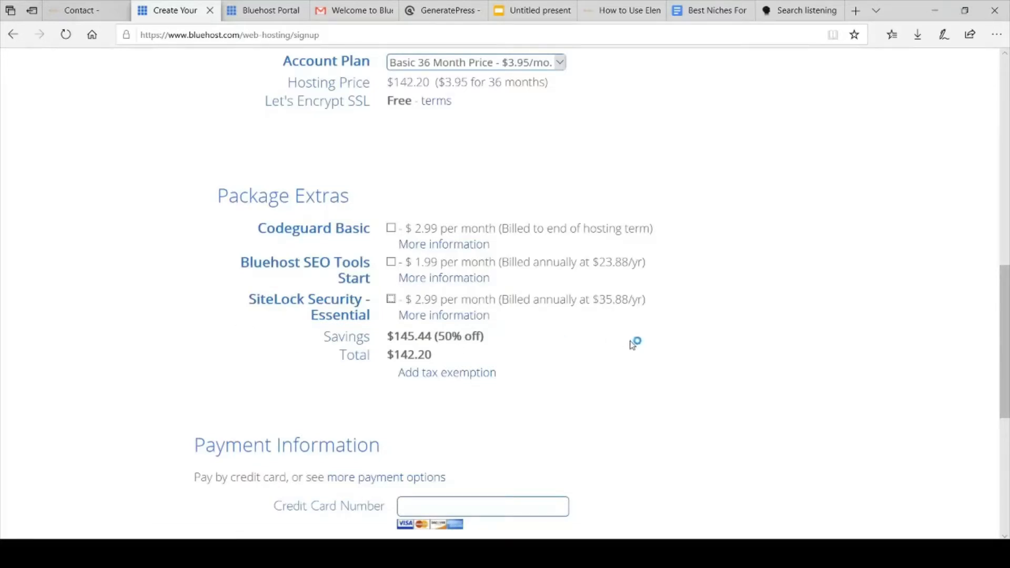
Agree to Bluehost's Terms of Service, Cancellation Policy and Privacy Policy in the sign-up form.
scroll(633, 342, down, 5)
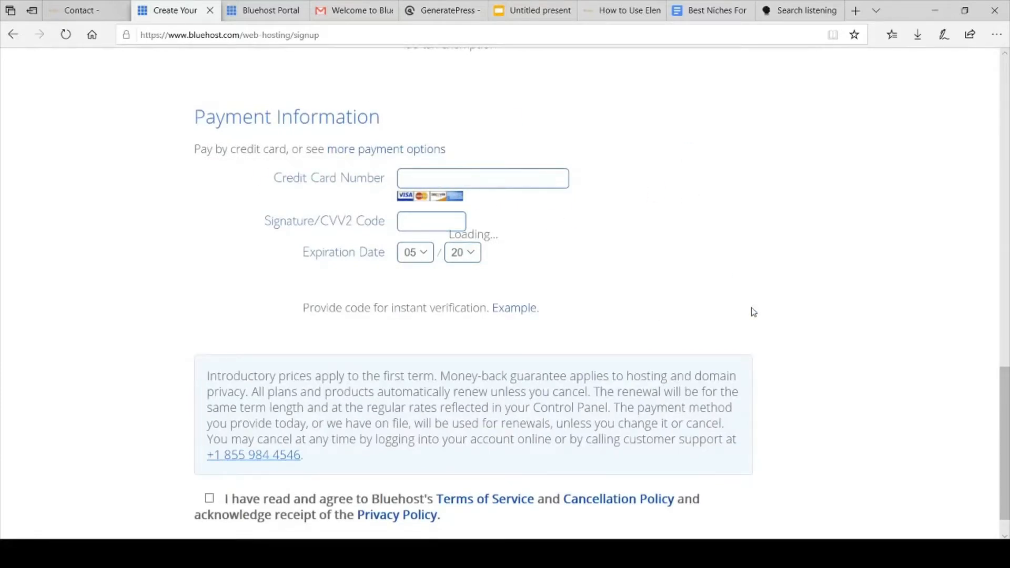
scroll(754, 312, down, 1)
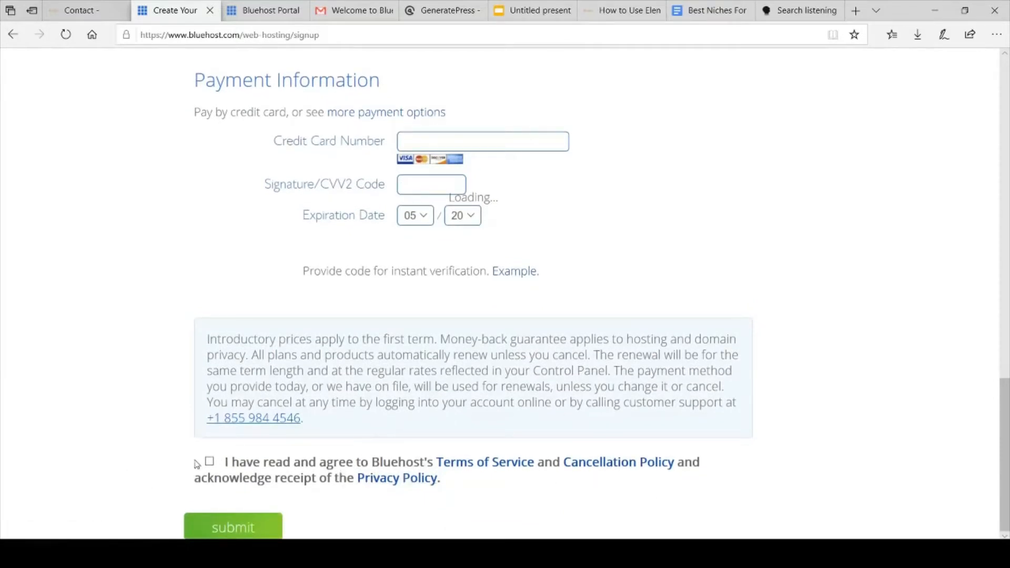
click(209, 462)
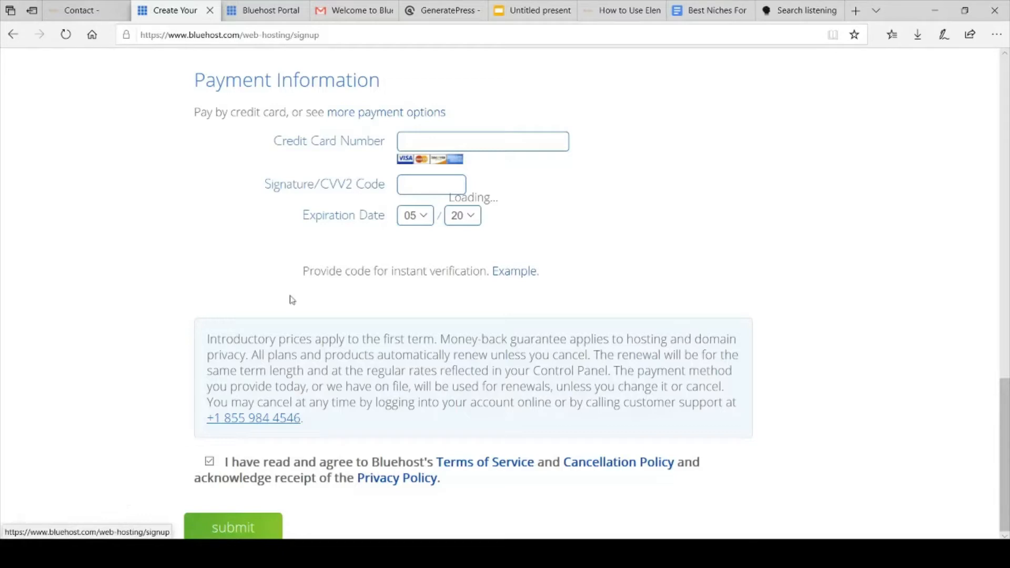
scroll(292, 299, up, 18)
scroll(292, 299, down, 18)
Switch to Gmail and view the WHOIS verification email for onlineinsides.com among the Bluehost messages.
click(356, 5)
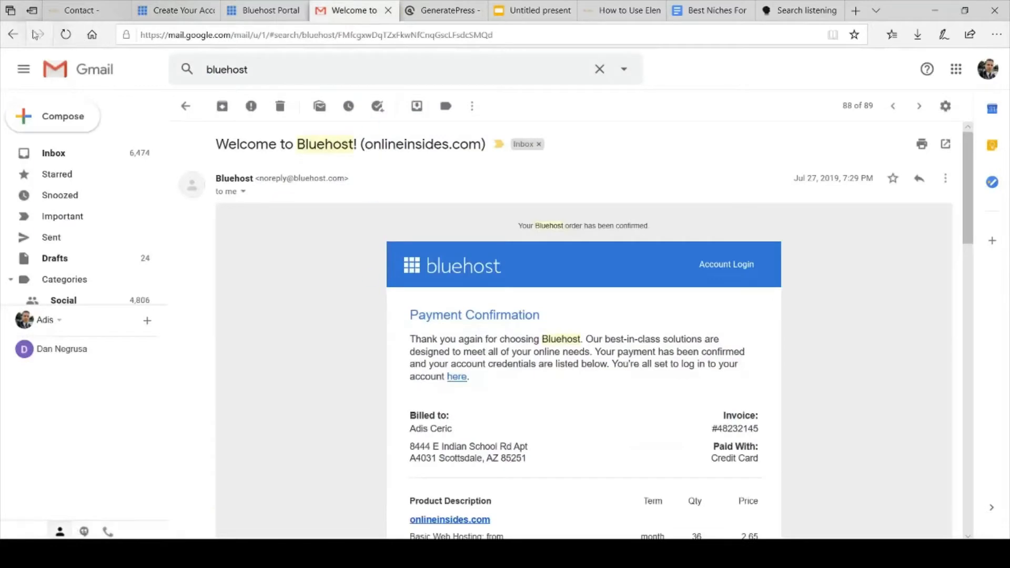
click(14, 35)
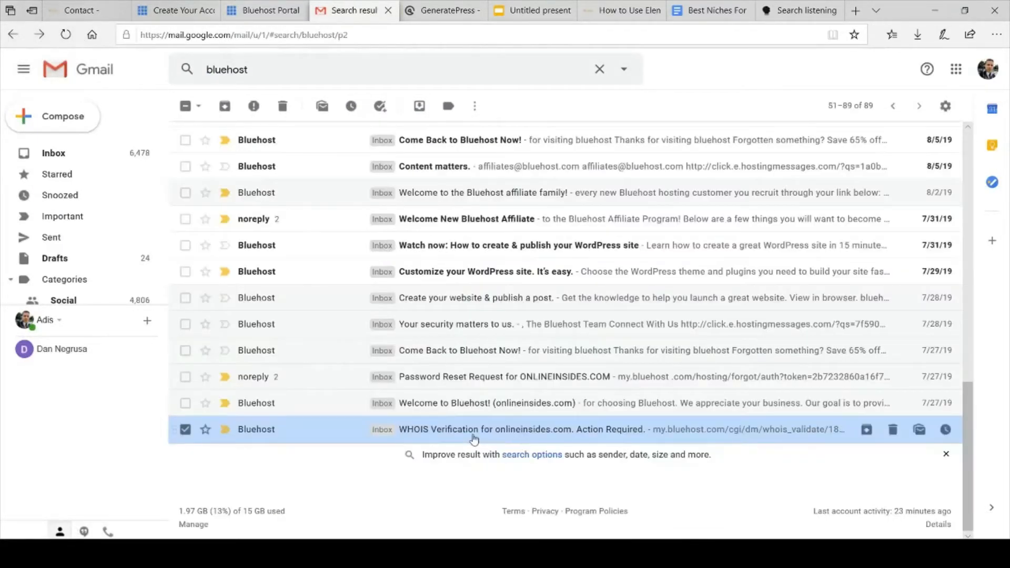
click(474, 439)
scroll(470, 436, down, 2)
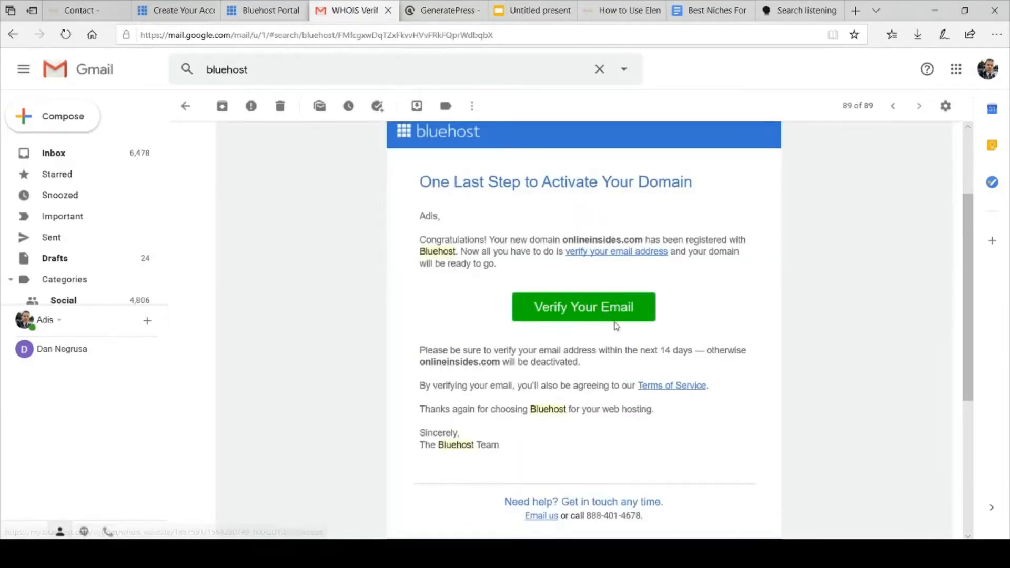
click(13, 34)
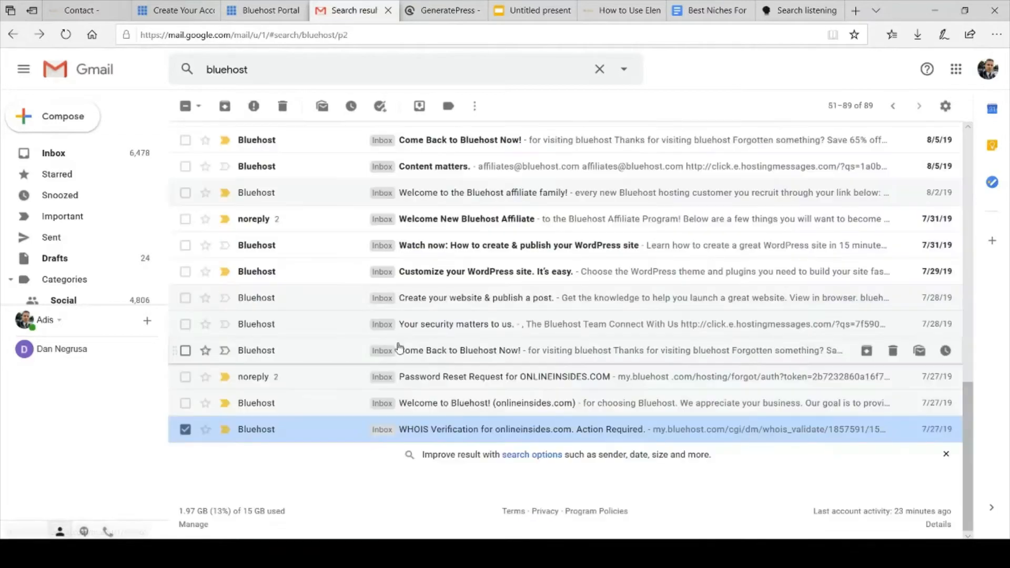
Log in to the Bluehost account through the link in the Welcome to Bluehost email and close the older Bluehost portal page.
click(515, 409)
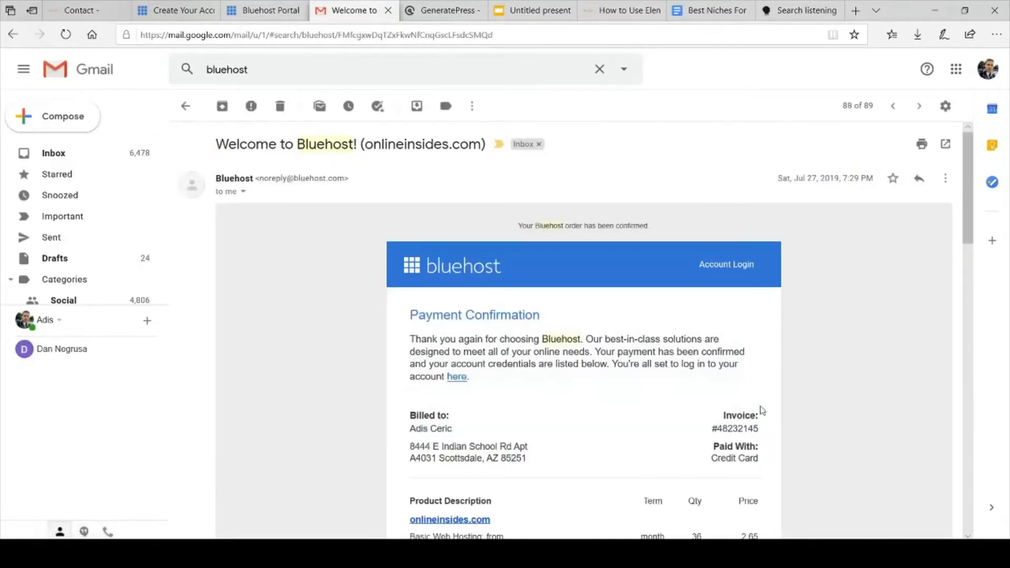
scroll(777, 419, down, 4)
scroll(778, 419, up, 2)
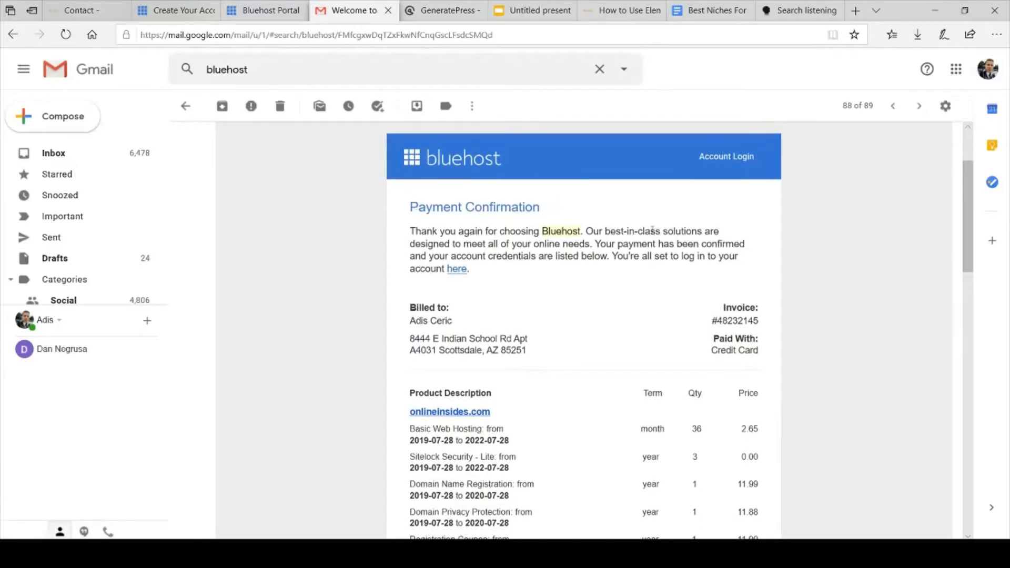
click(457, 269)
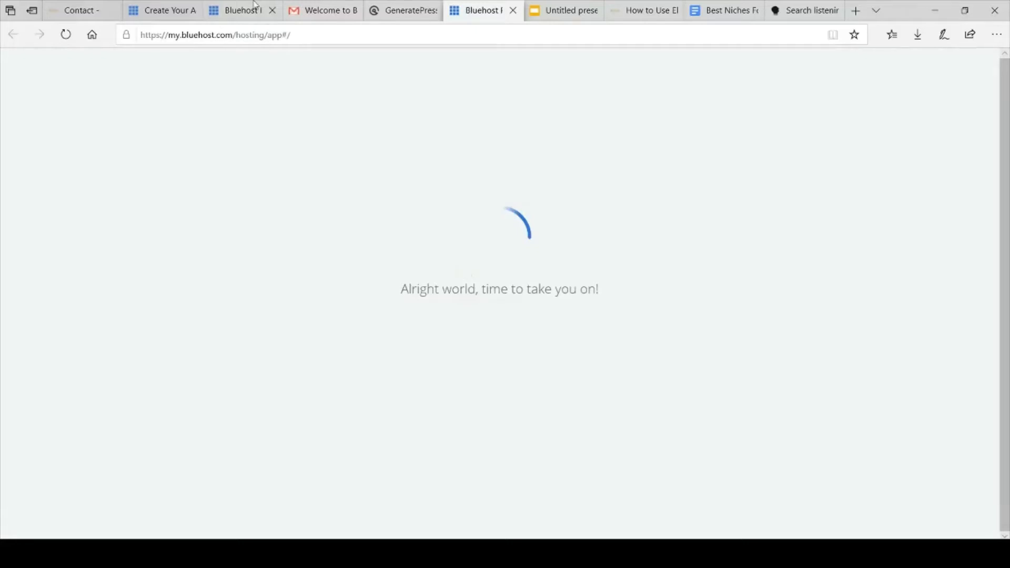
mouse_move(256, 6)
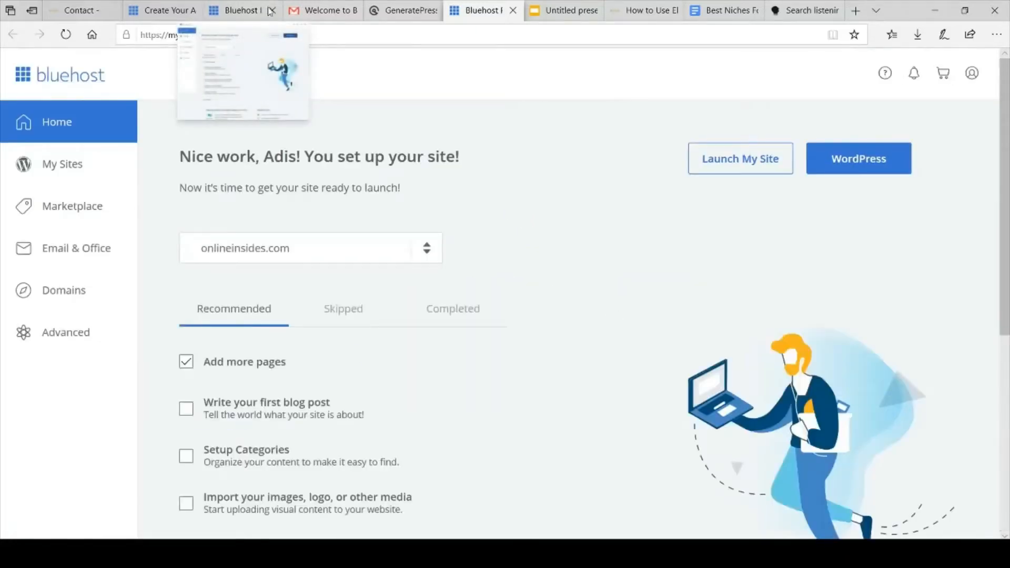
click(270, 10)
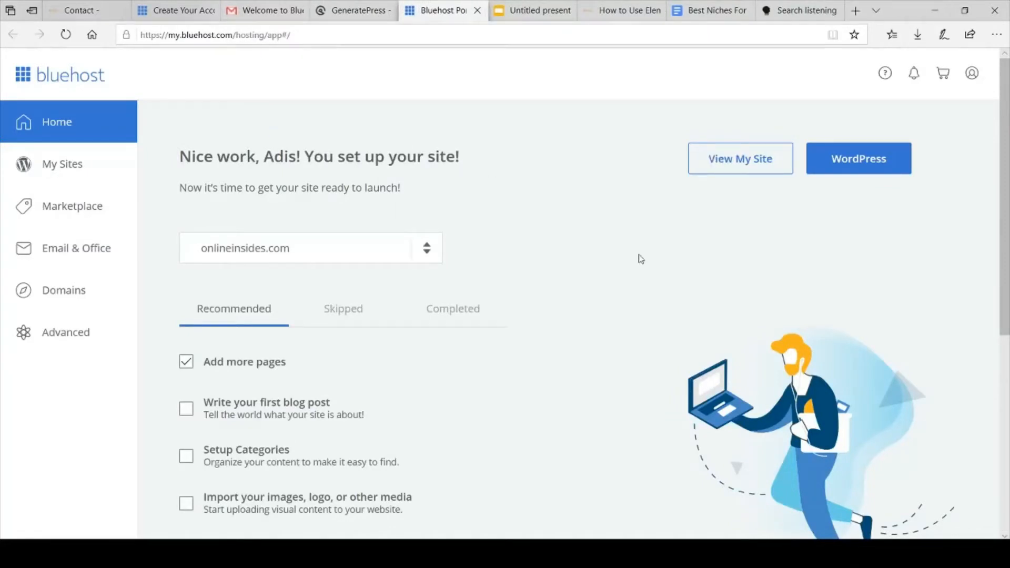
Examine the Recommended, Skipped and Completed setup tasks for onlineinsides.com on the Bluehost home page.
scroll(641, 259, down, 6)
scroll(641, 259, up, 6)
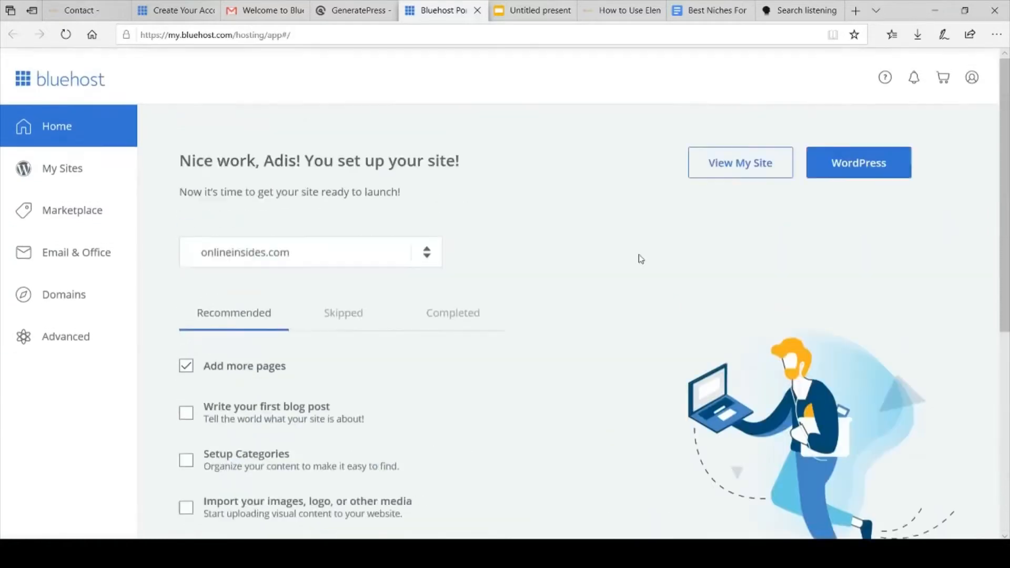
scroll(640, 258, down, 2)
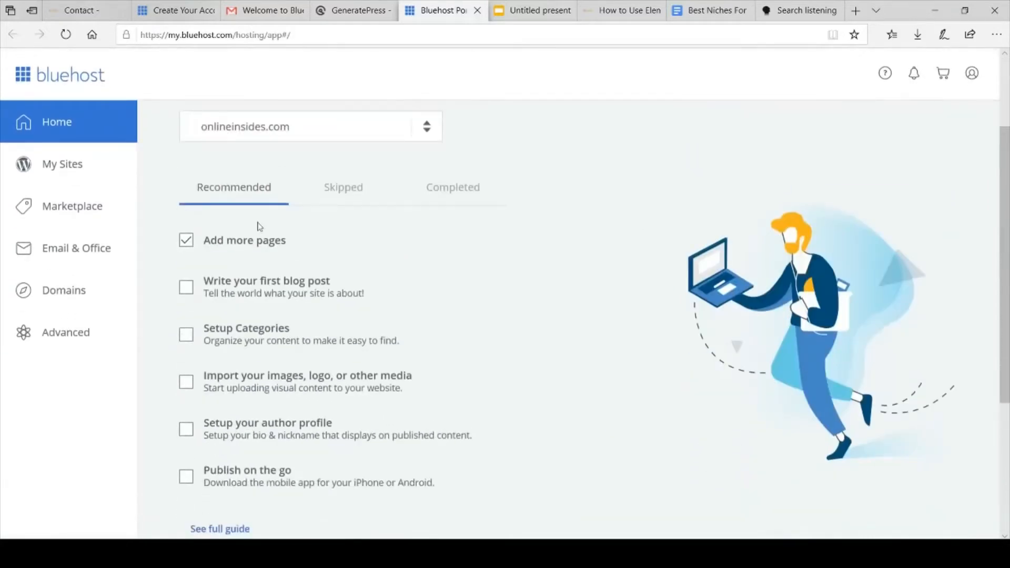
click(335, 188)
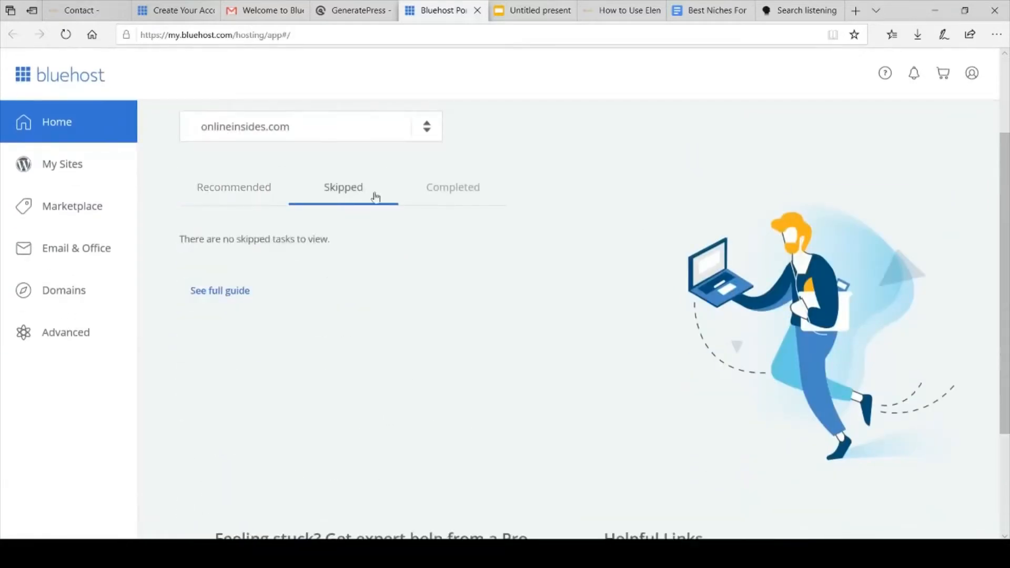
click(473, 197)
click(237, 191)
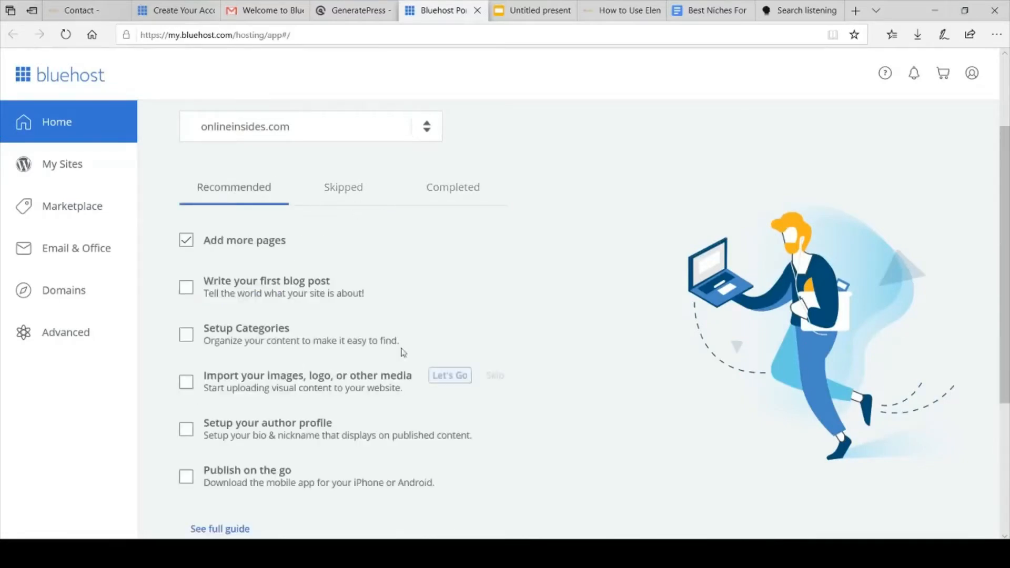
scroll(588, 365, up, 2)
scroll(589, 364, down, 2)
scroll(589, 364, up, 2)
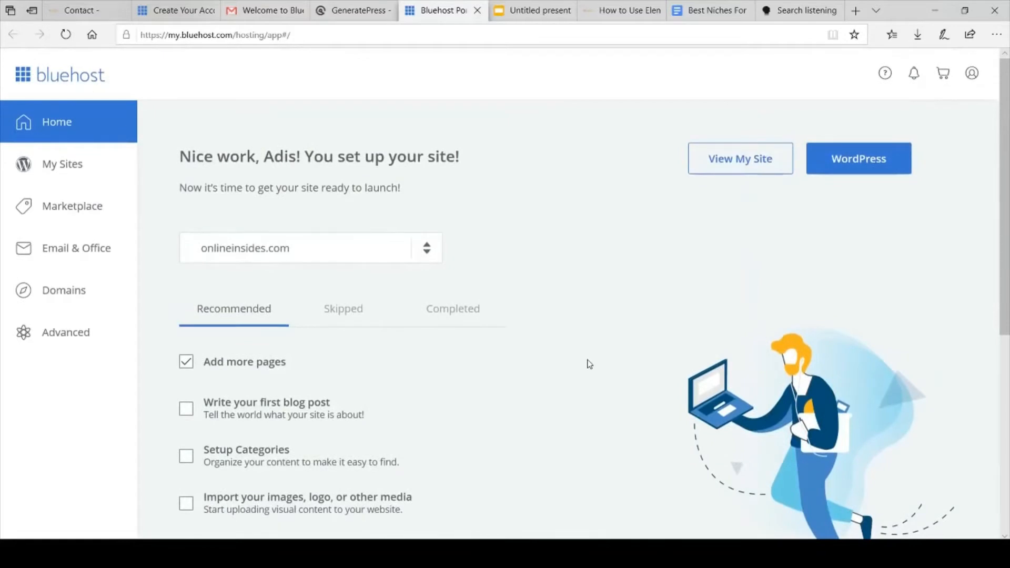
scroll(404, 285, up, 1)
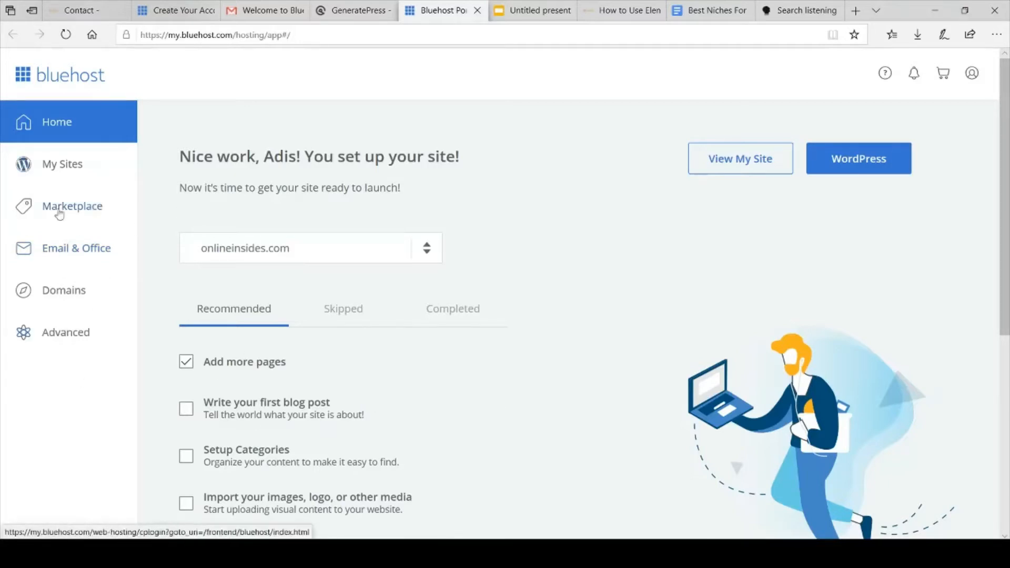
scroll(1006, 450, down, 5)
scroll(1006, 450, up, 5)
scroll(1006, 450, down, 5)
scroll(1007, 450, up, 5)
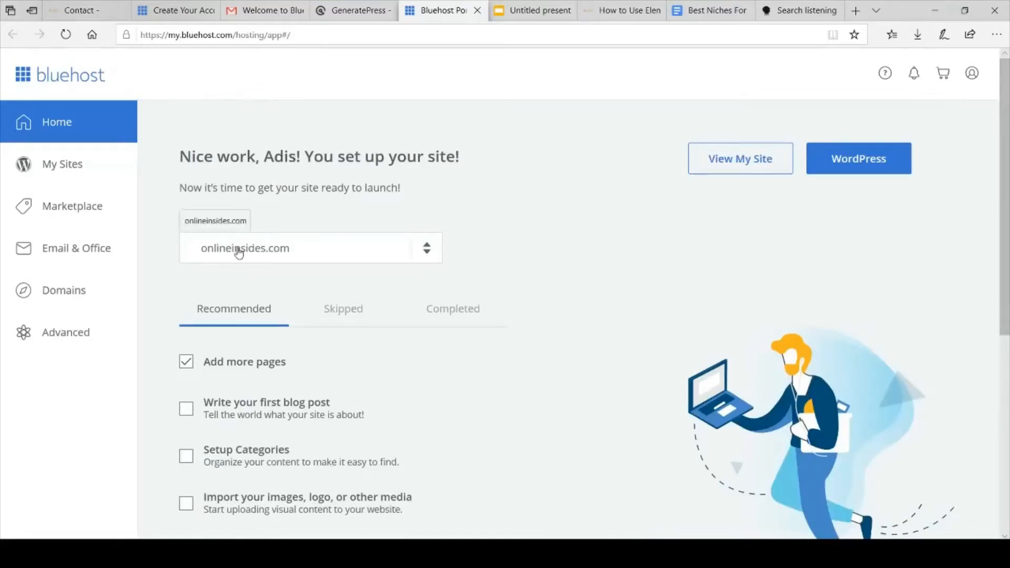
Open the WordPress admin of onlineinsides.com from the Bluehost portal and look over its dashboard and sidebar sections.
click(857, 158)
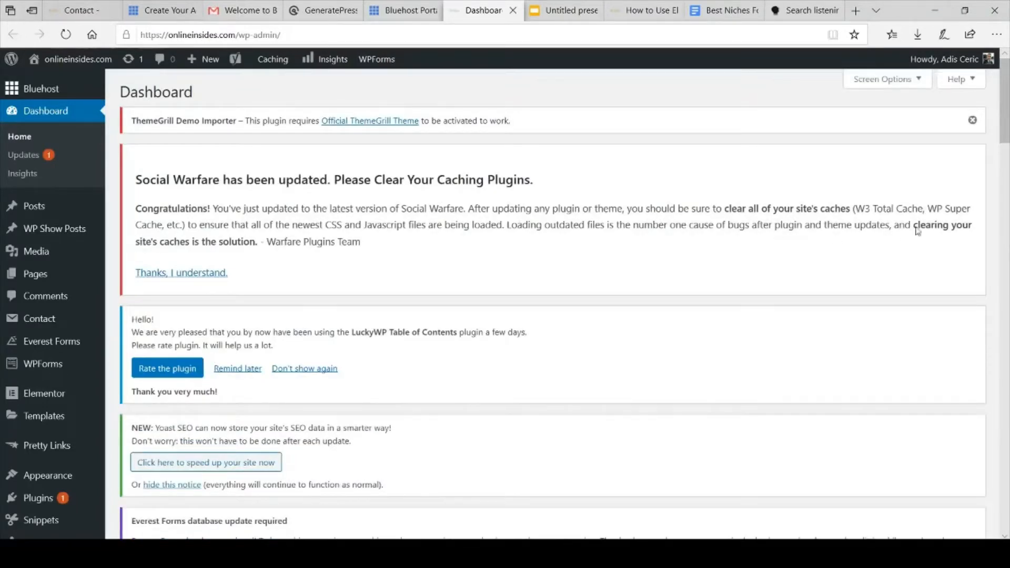
scroll(648, 349, down, 6)
scroll(648, 349, up, 6)
scroll(52, 446, down, 5)
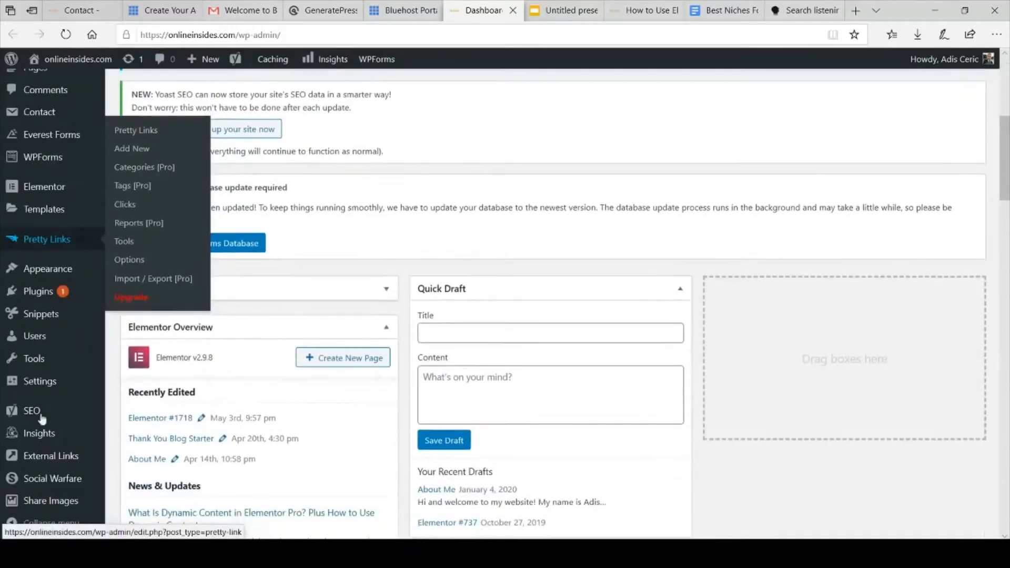
scroll(46, 431, up, 5)
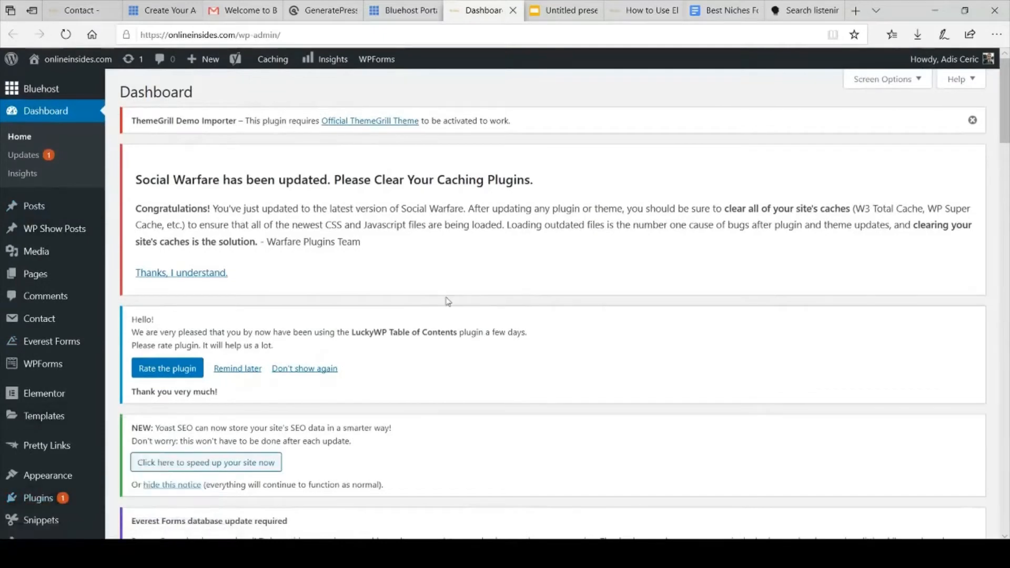
Look over the WordPress dashboard's notices, Elementor overview, Quick Draft and site analytics widgets.
scroll(804, 239, down, 3)
scroll(805, 241, up, 3)
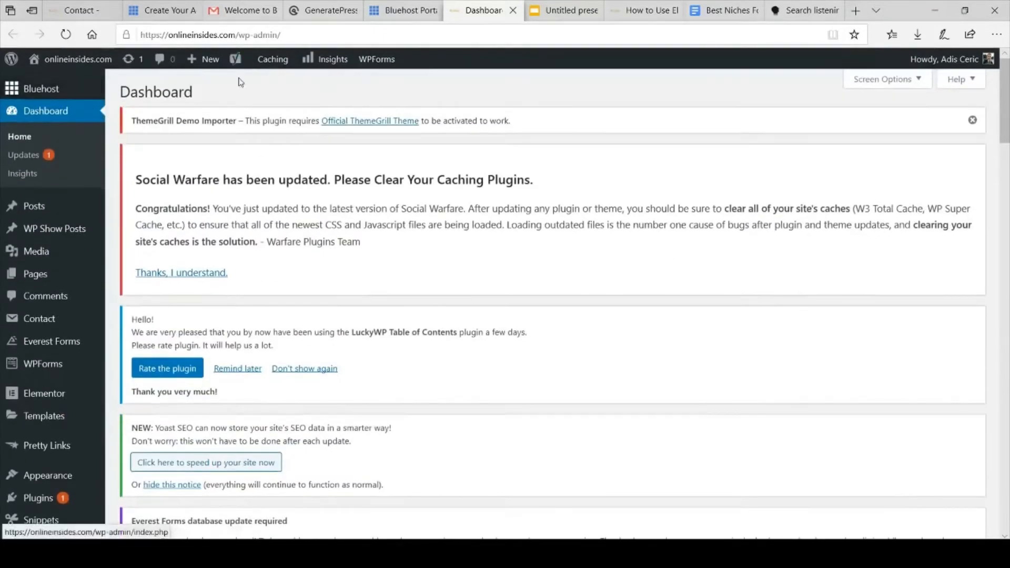
scroll(881, 263, down, 12)
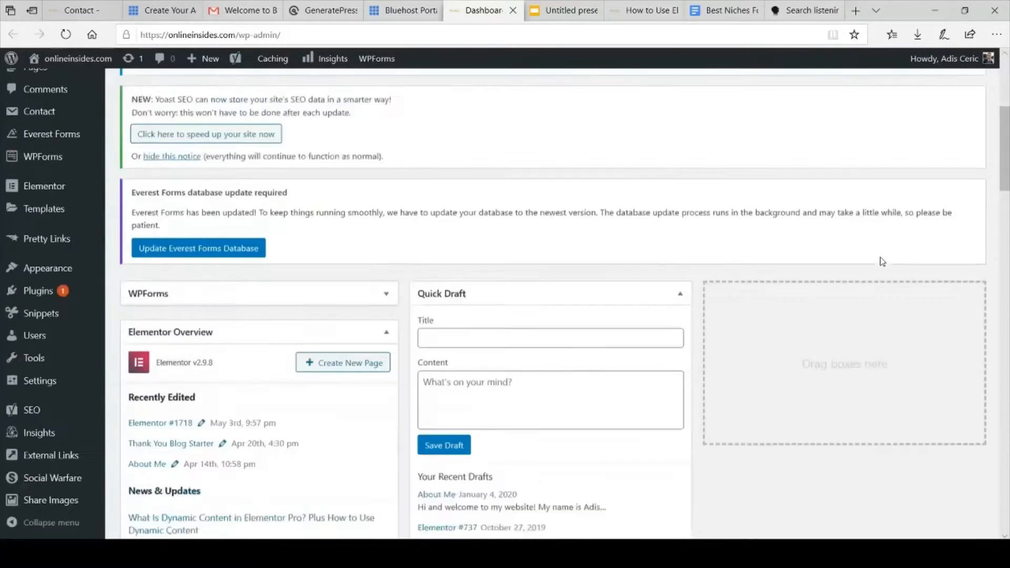
scroll(881, 261, up, 12)
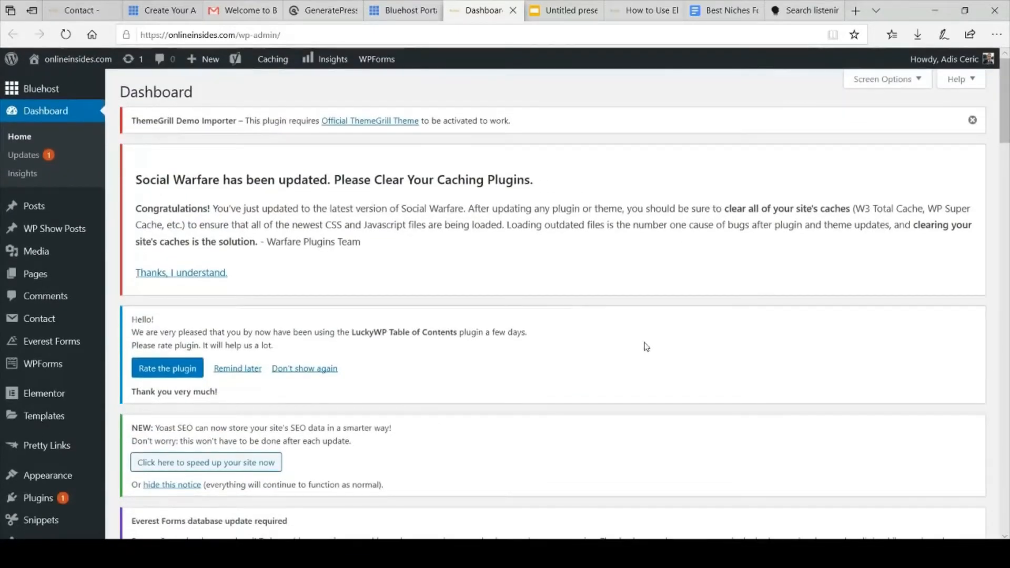
scroll(646, 346, down, 15)
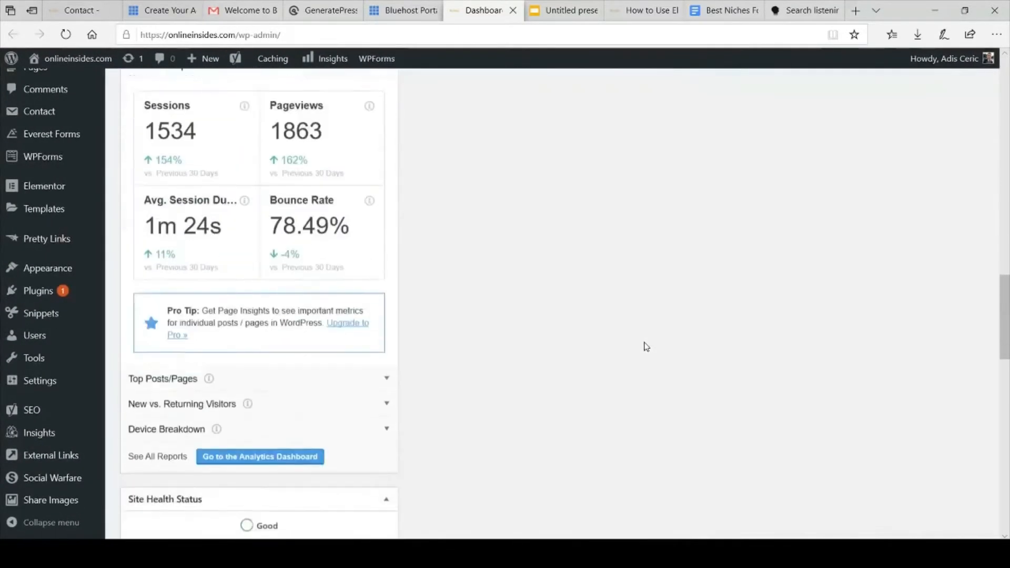
scroll(646, 347, up, 15)
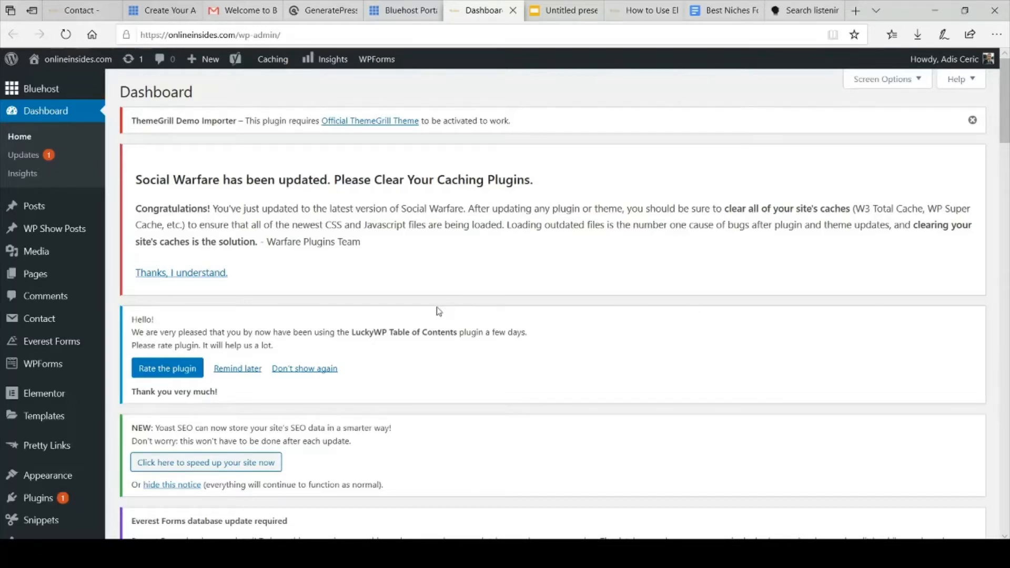
Open the site's Themes page and look through the installed themes and the options for adding new ones.
scroll(78, 220, down, 2)
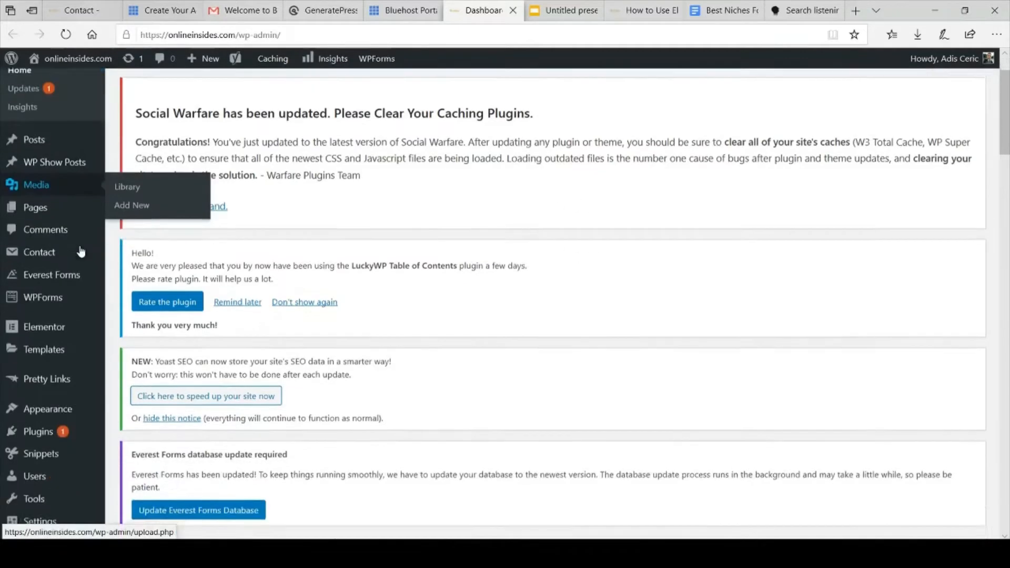
mouse_move(84, 396)
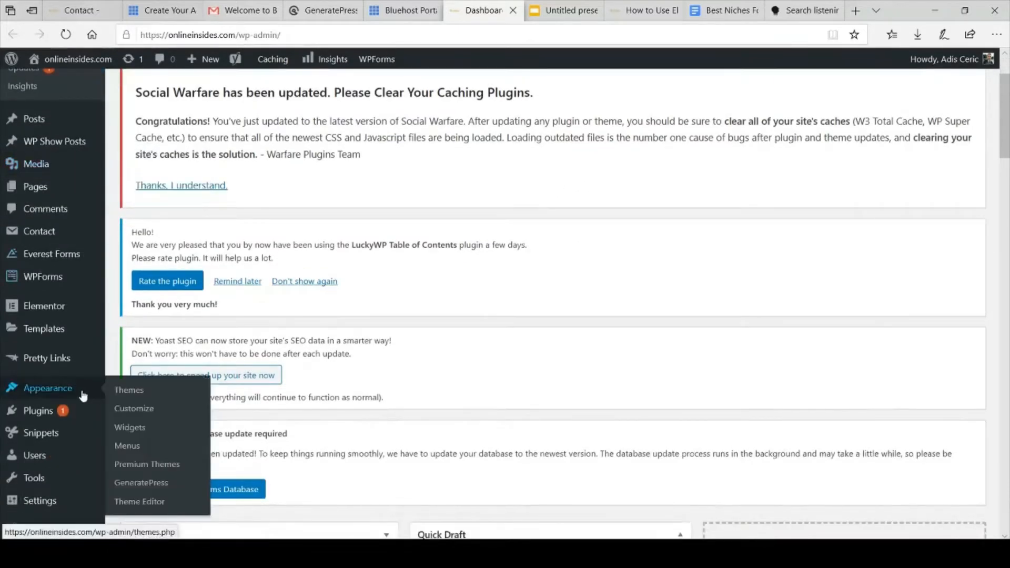
click(139, 391)
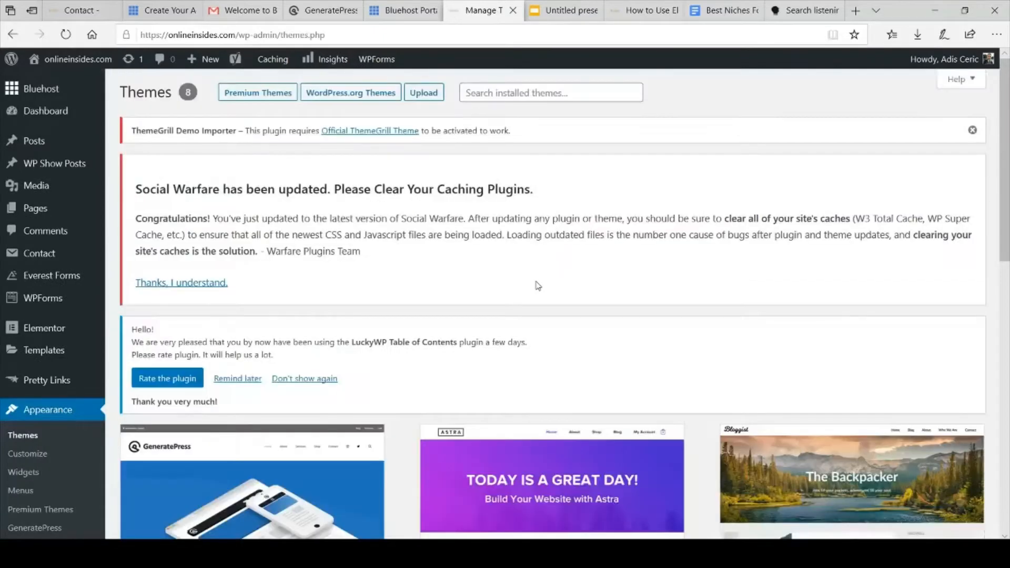
scroll(537, 286, down, 9)
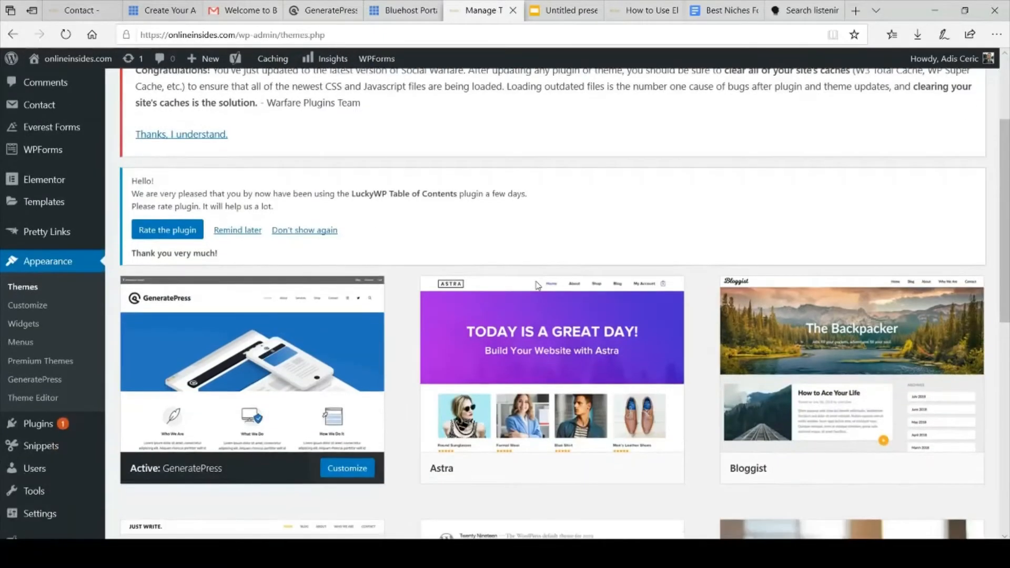
scroll(538, 286, down, 4)
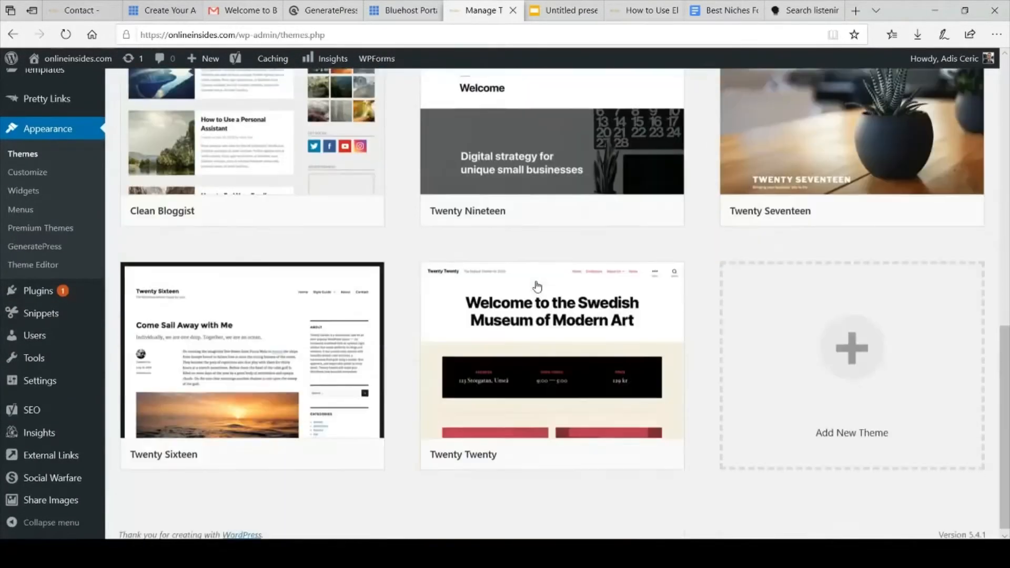
scroll(537, 285, up, 8)
scroll(537, 285, up, 5)
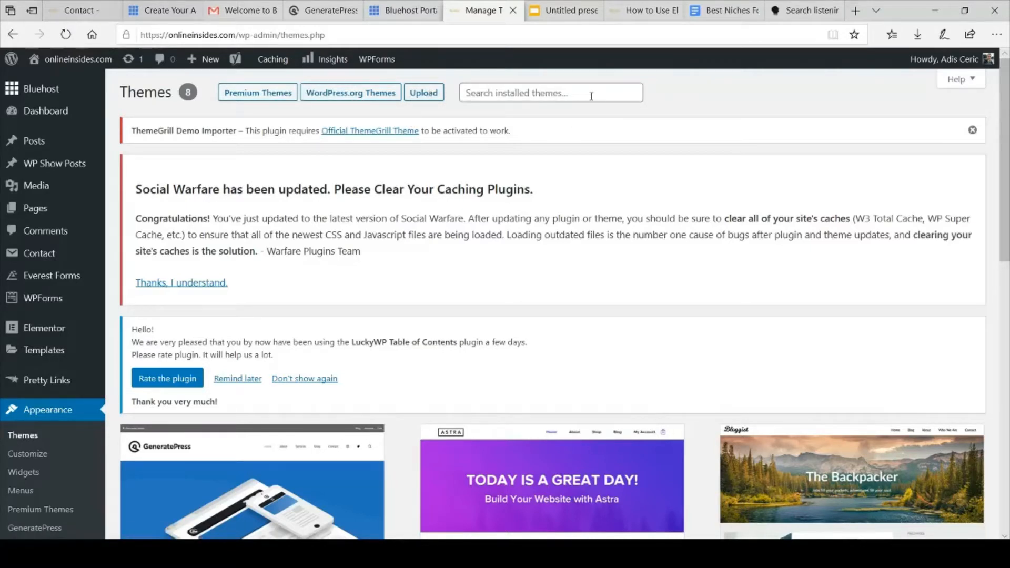
scroll(436, 284, down, 3)
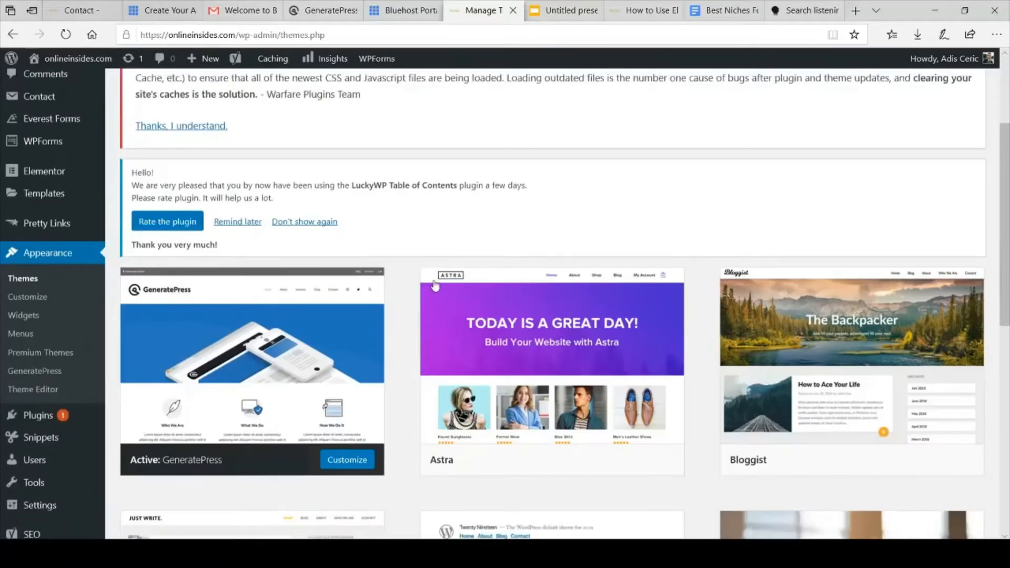
scroll(434, 286, up, 4)
scroll(433, 285, down, 4)
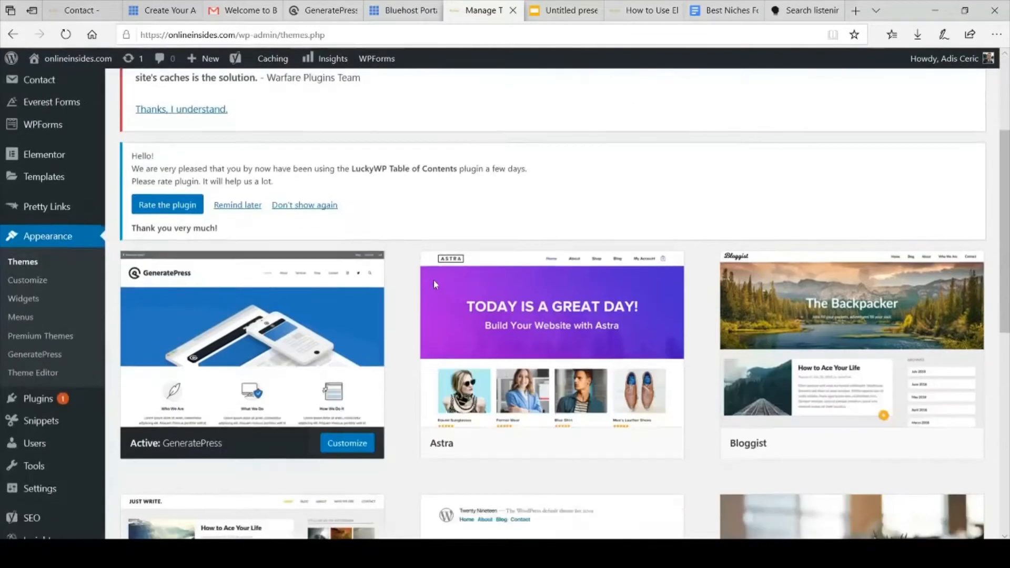
scroll(434, 284, up, 4)
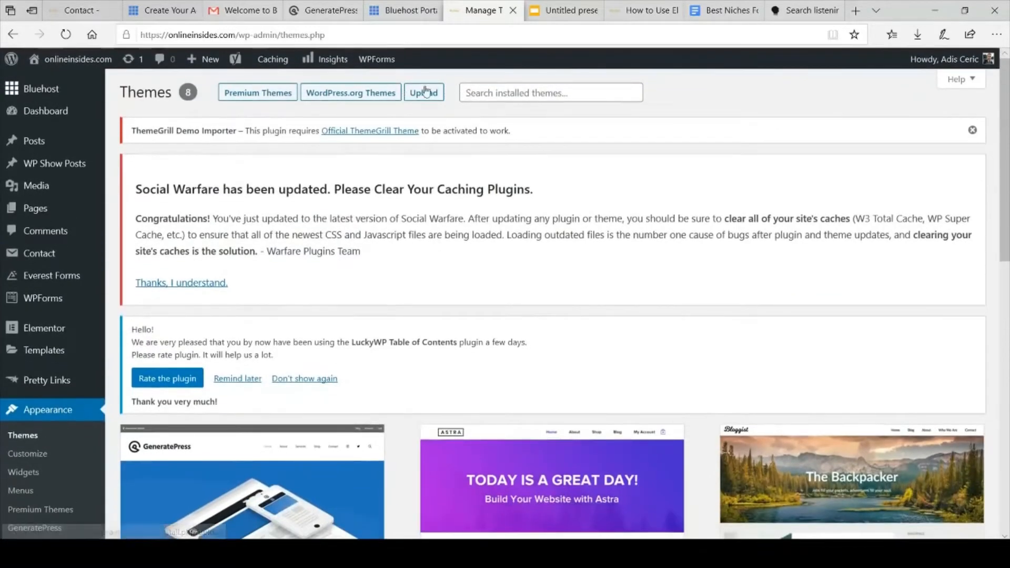
scroll(434, 224, down, 5)
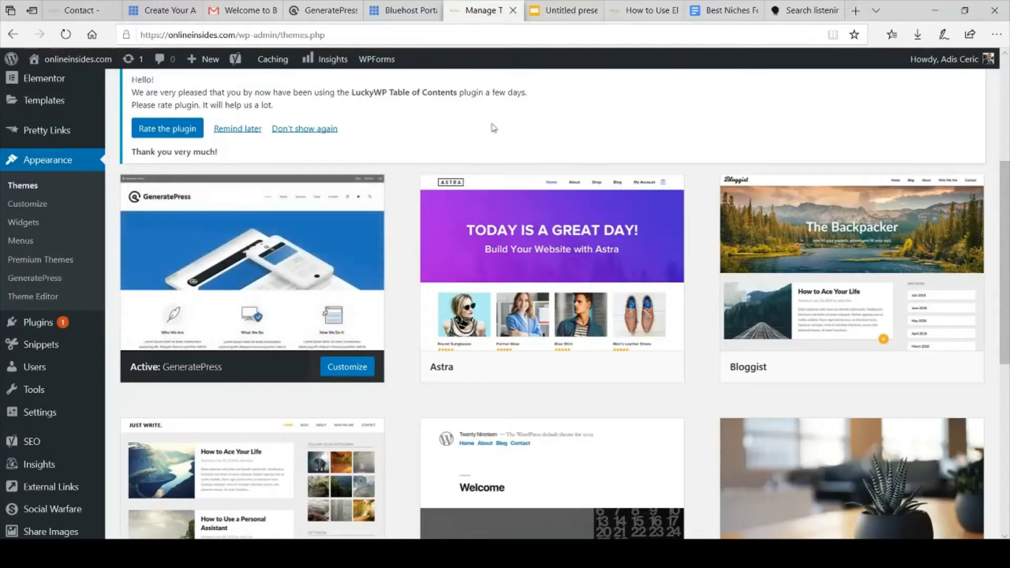
Switch to the GeneratePress website and examine its home page, from the performance features and GP Premium offer to the testimonials and footer.
click(323, 10)
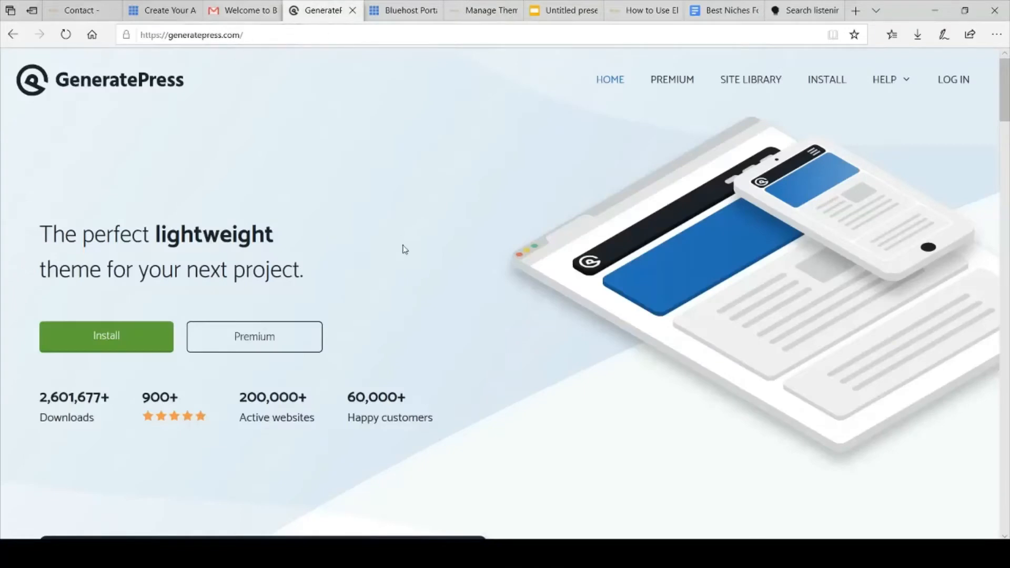
scroll(404, 248, down, 3)
scroll(404, 244, up, 3)
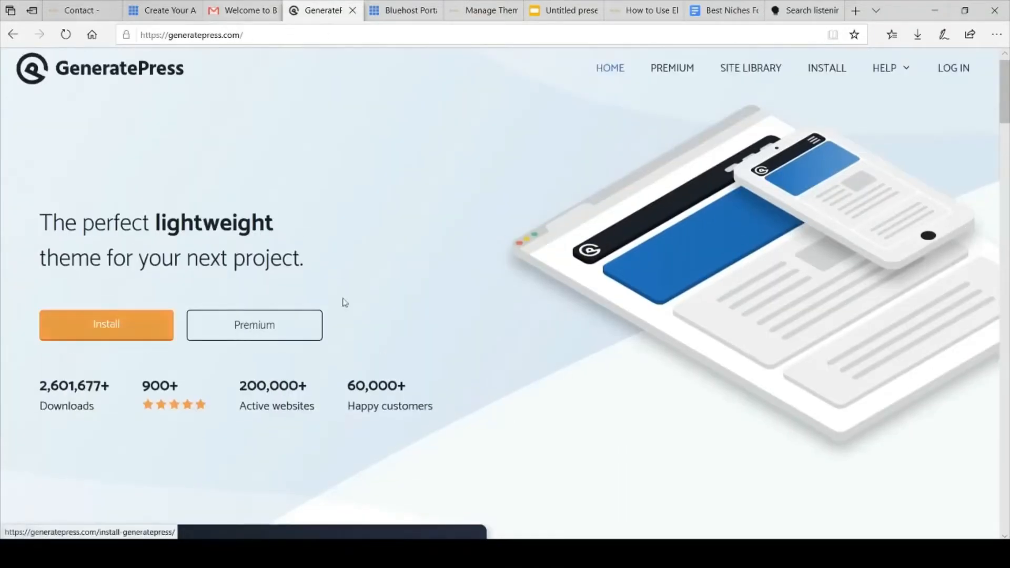
scroll(430, 311, down, 12)
scroll(432, 313, down, 15)
scroll(431, 314, up, 15)
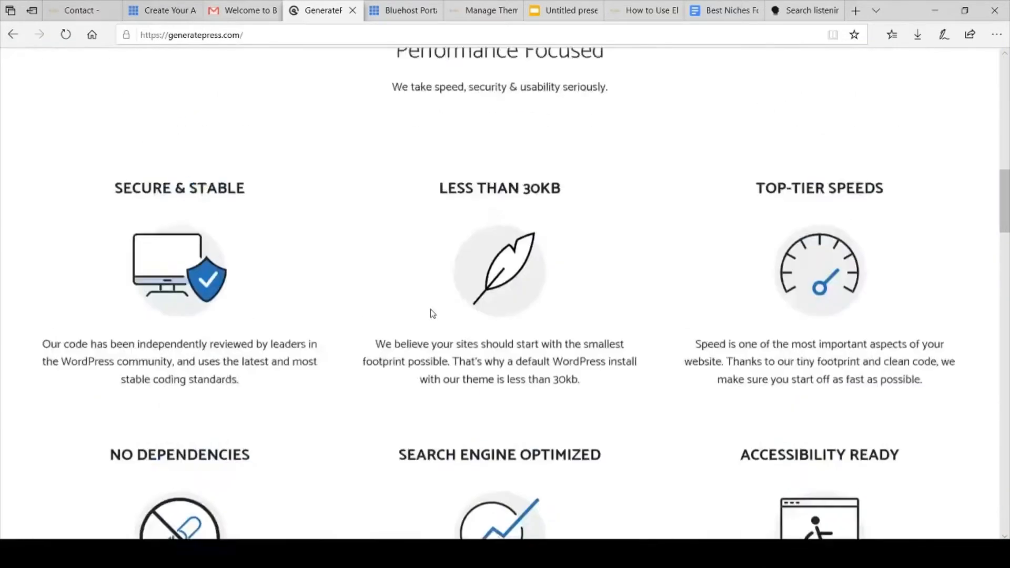
scroll(431, 313, up, 6)
scroll(431, 312, down, 20)
scroll(431, 310, down, 10)
scroll(431, 310, up, 20)
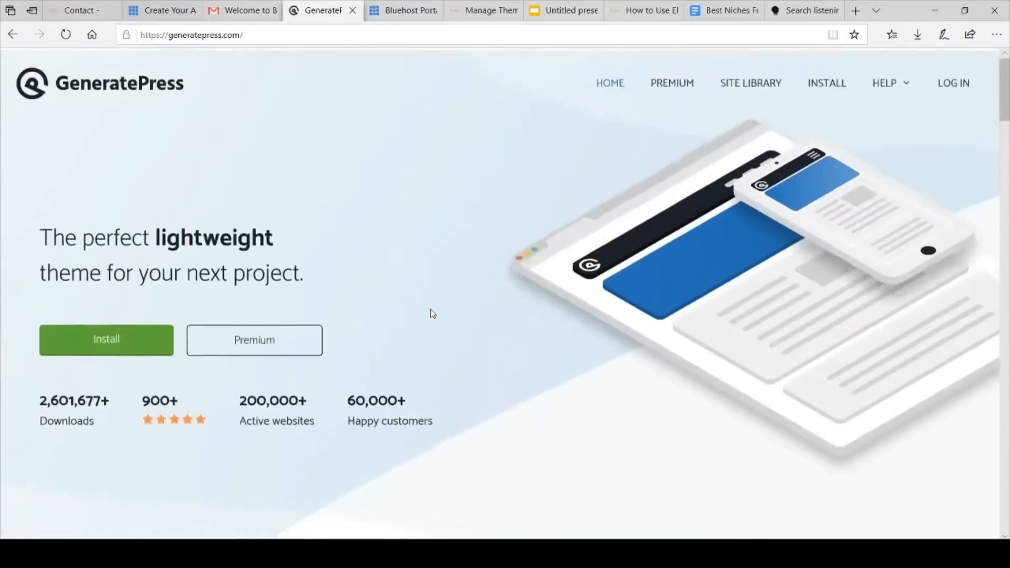
scroll(432, 313, down, 20)
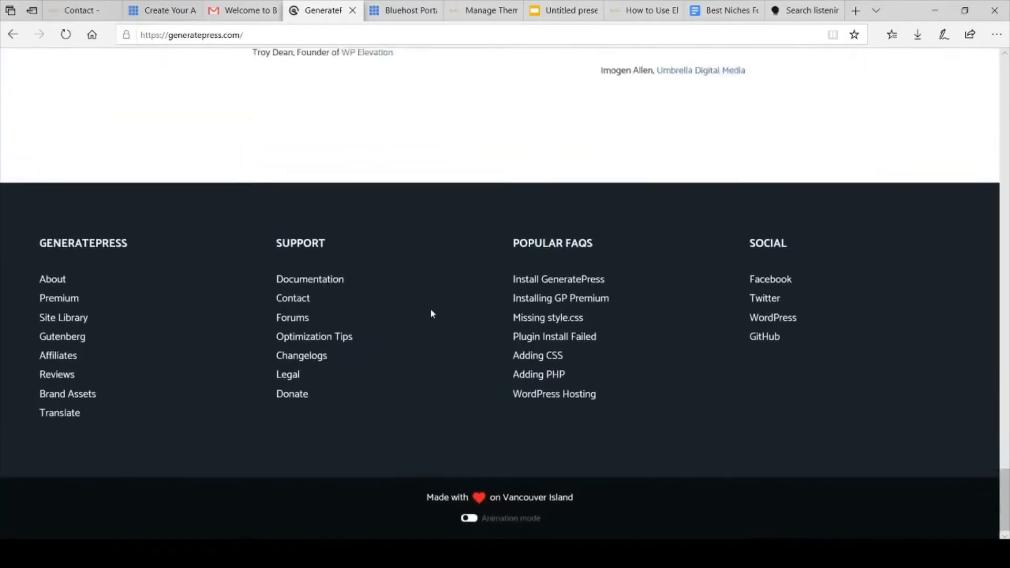
scroll(430, 314, up, 20)
scroll(430, 314, down, 8)
scroll(430, 313, down, 12)
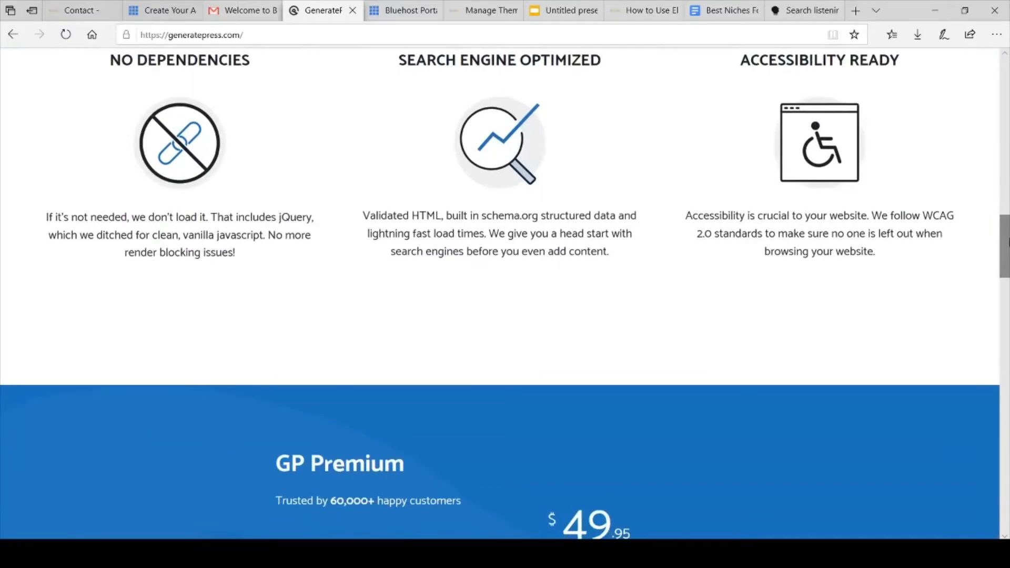
scroll(500, 294, down, 20)
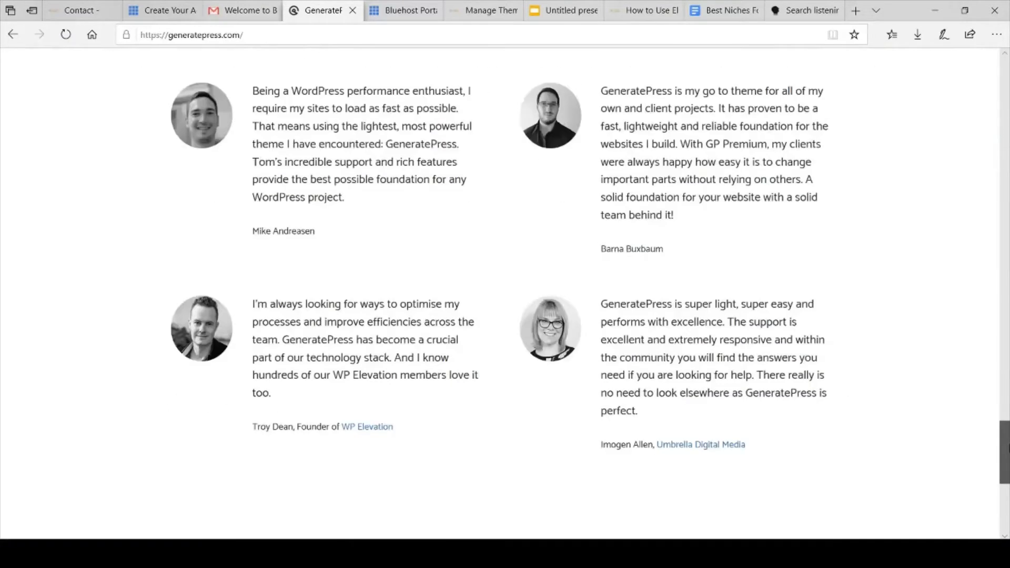
drag(1006, 447, 1007, 57)
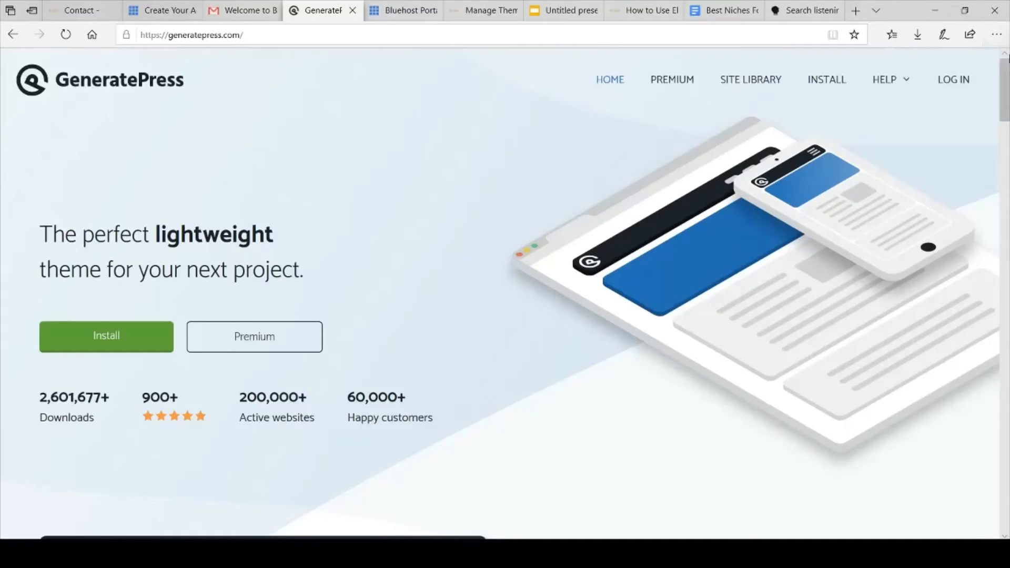
Return to the WordPress Themes page and open the WordPress.org theme catalogue.
click(171, 6)
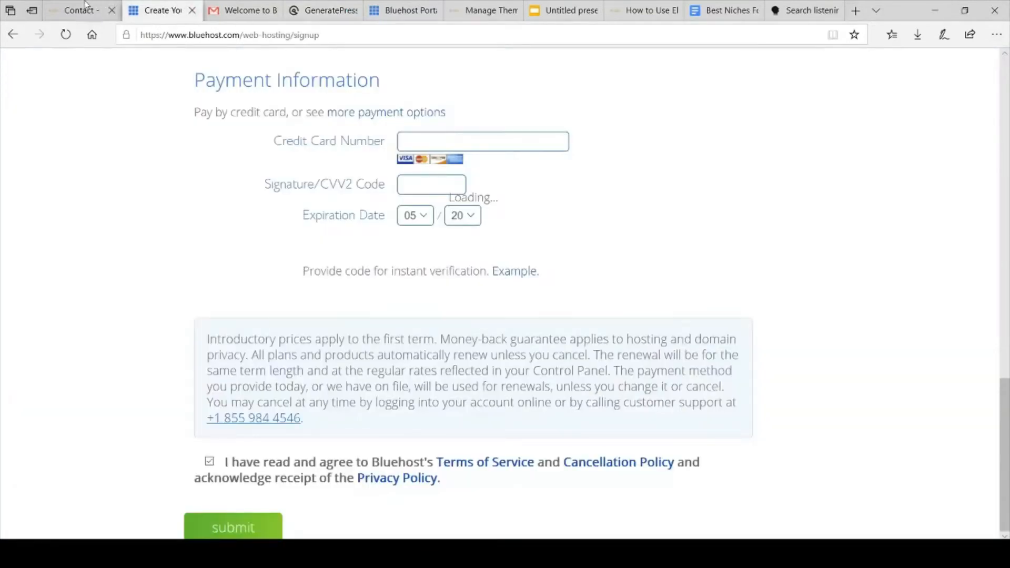
click(476, 6)
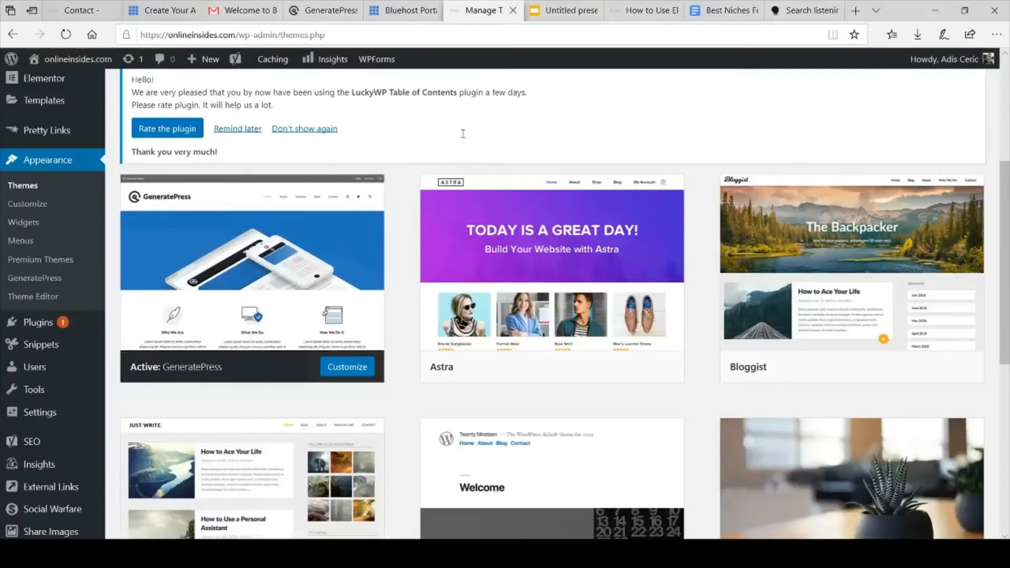
scroll(451, 263, up, 5)
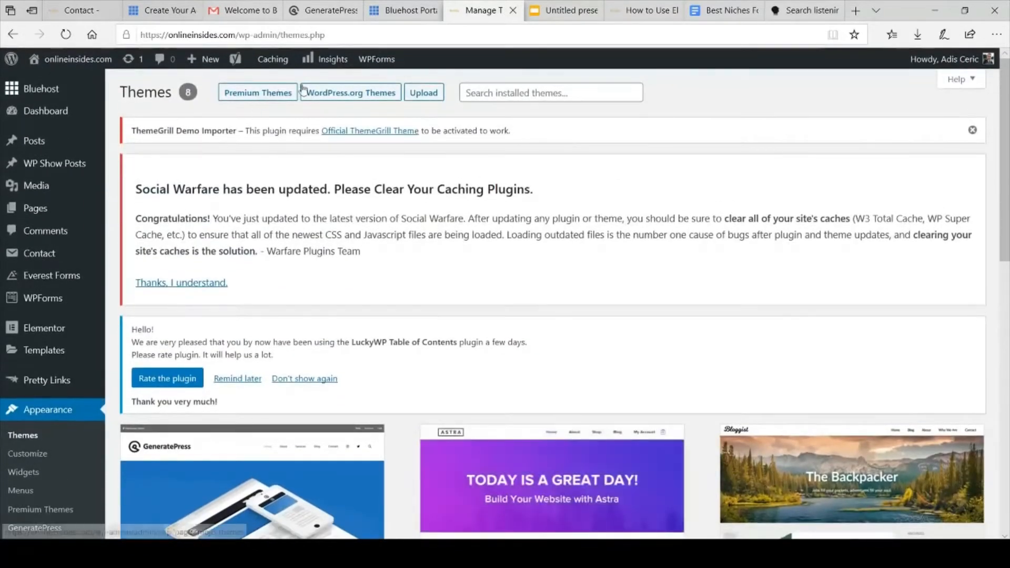
click(336, 94)
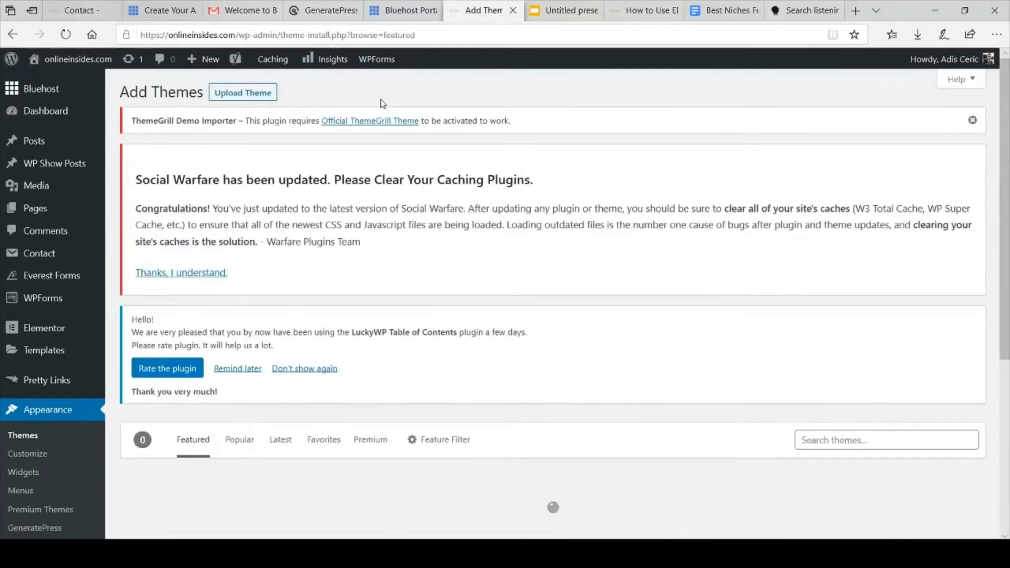
Browse the Popular and Latest themes in the WordPress.org catalogue.
scroll(382, 103, down, 3)
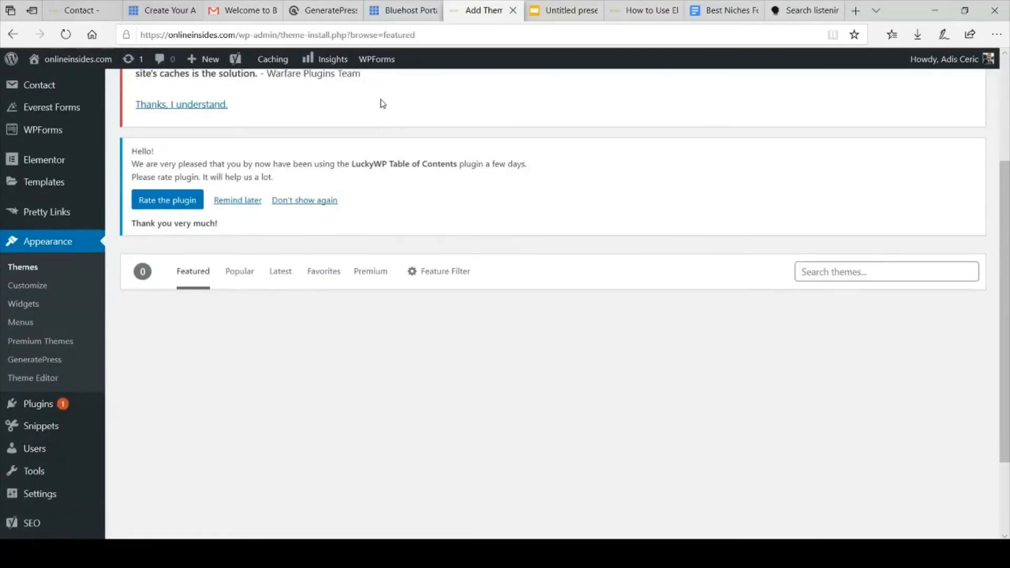
scroll(379, 313, down, 2)
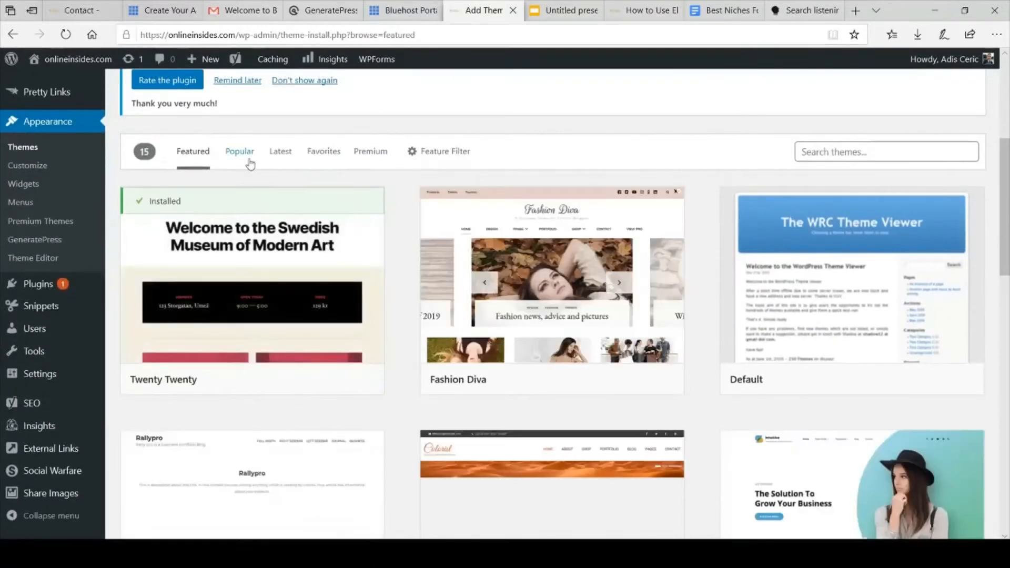
click(246, 160)
click(287, 161)
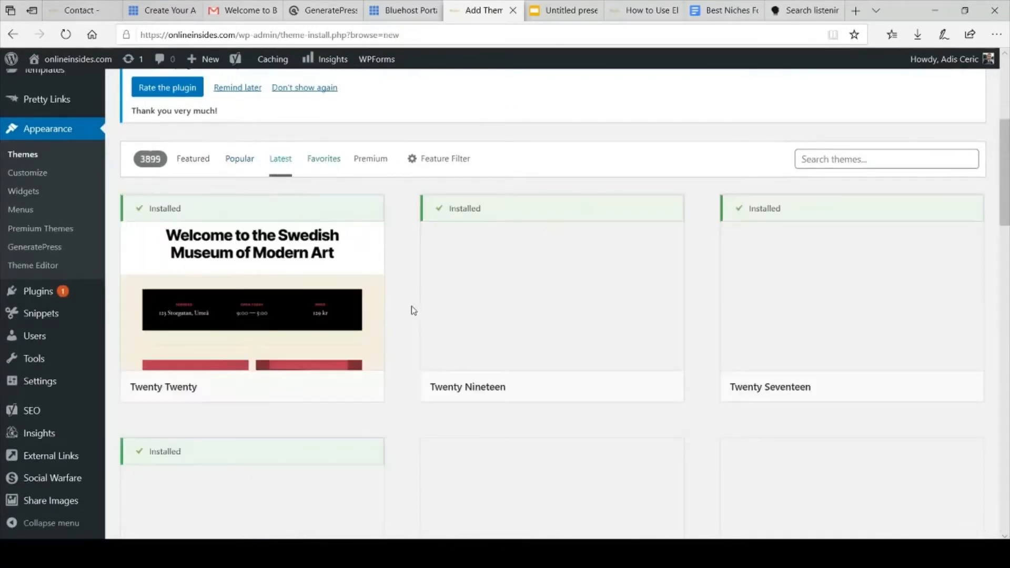
scroll(410, 311, down, 1)
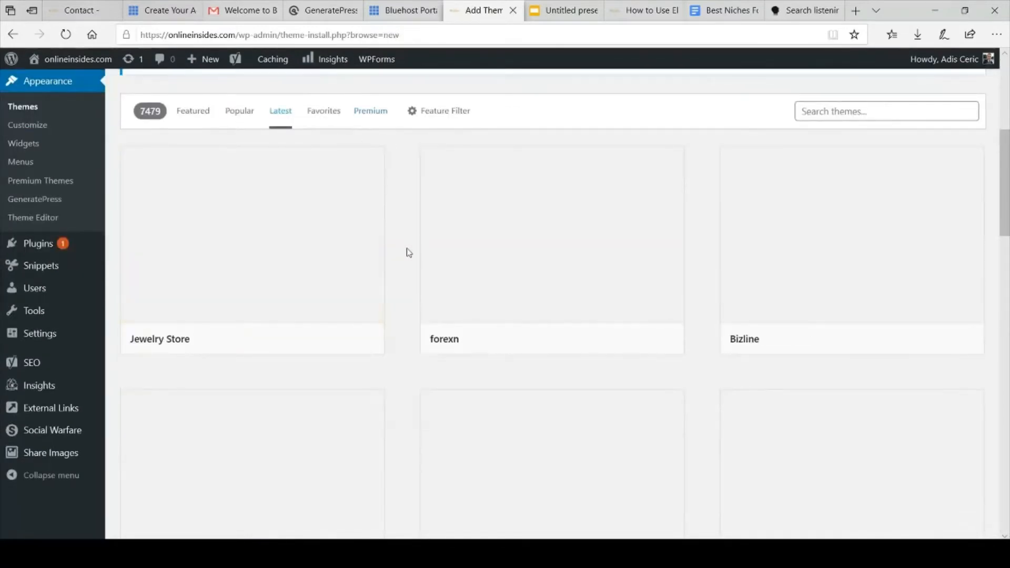
scroll(405, 253, down, 1)
scroll(406, 253, up, 4)
scroll(409, 252, down, 2)
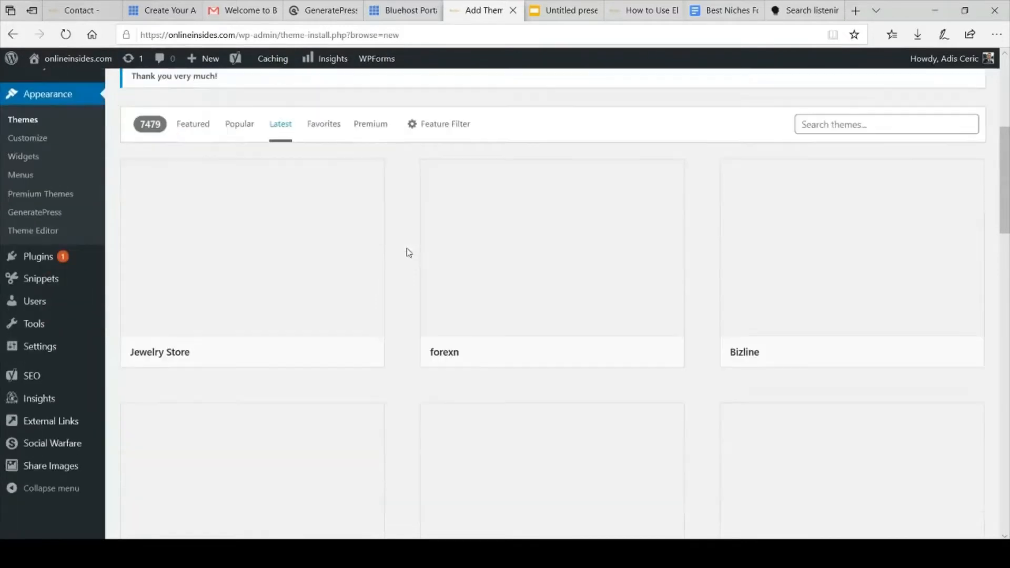
scroll(409, 253, down, 4)
scroll(410, 253, up, 10)
scroll(409, 252, down, 1)
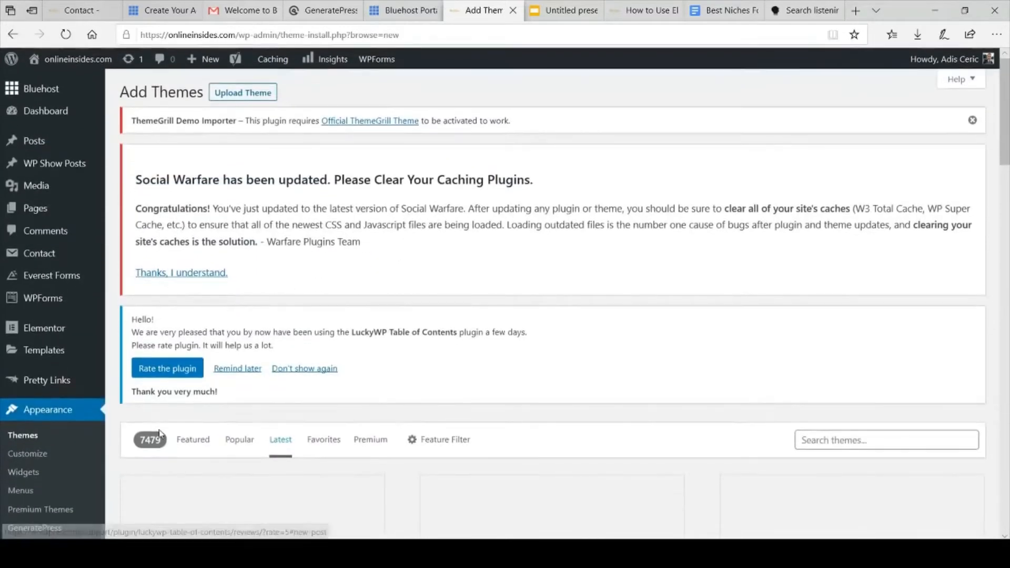
Show the Featured themes again and look through the theme previews.
click(191, 439)
scroll(353, 335, down, 3)
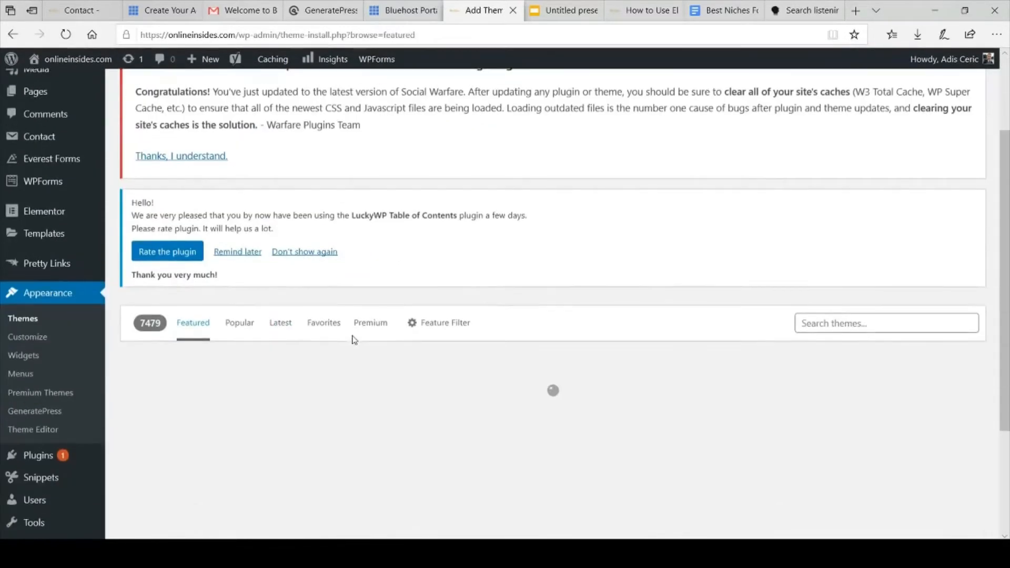
scroll(354, 338, down, 5)
scroll(353, 340, down, 3)
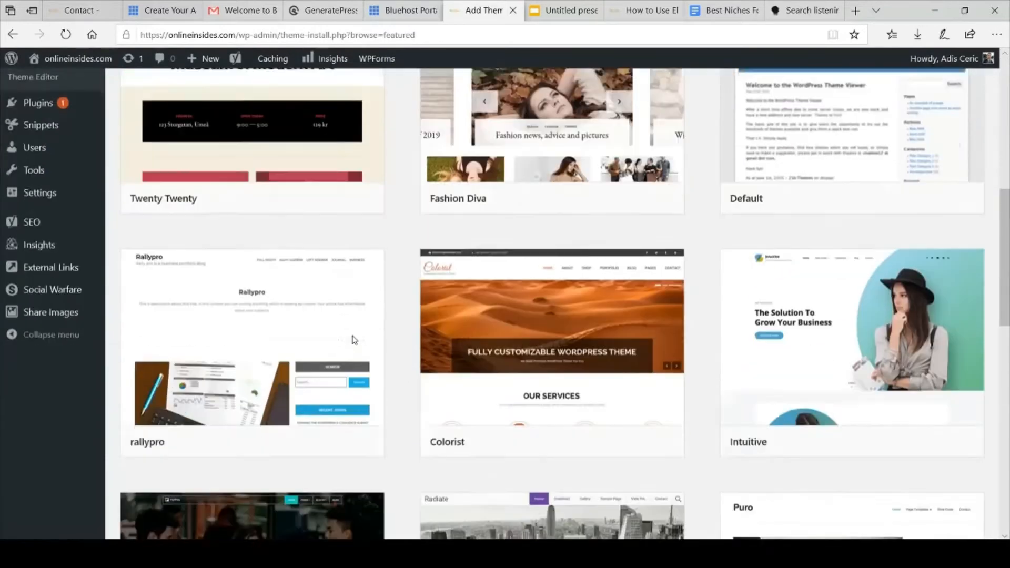
Browse further through the Featured themes and open the preview of the Radiate theme.
scroll(354, 340, down, 5)
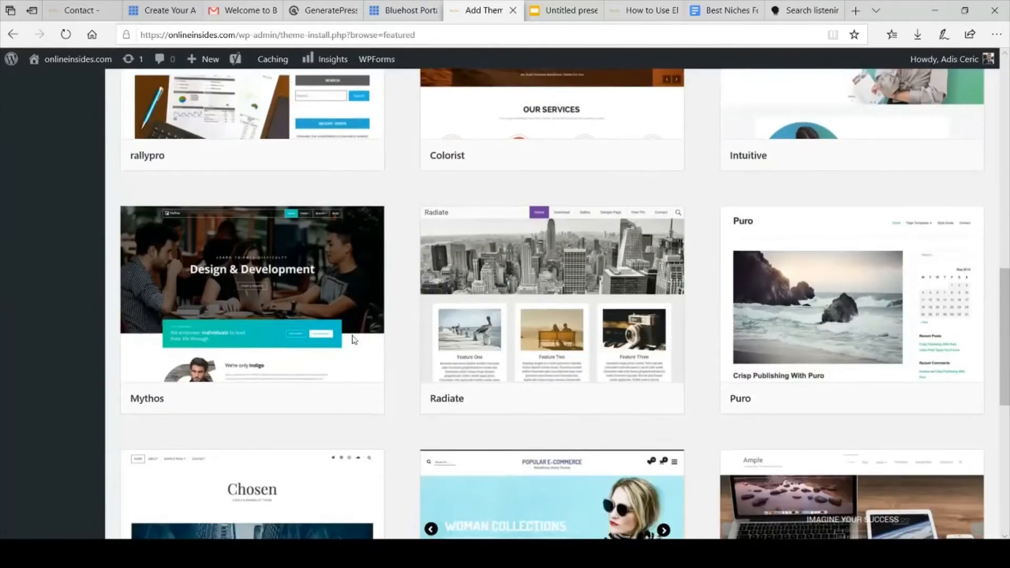
scroll(353, 340, down, 3)
mouse_move(593, 220)
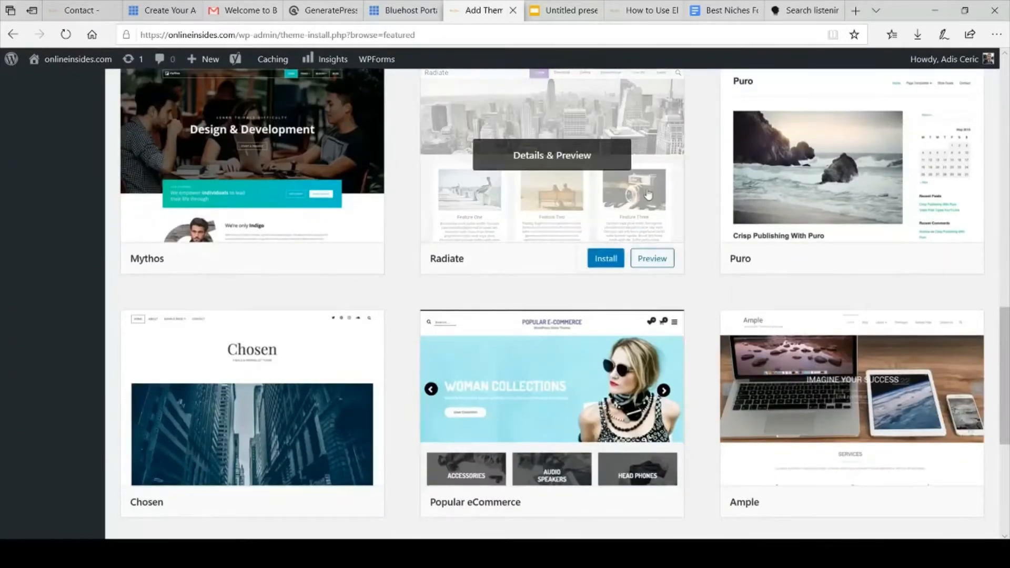
scroll(648, 196, up, 1)
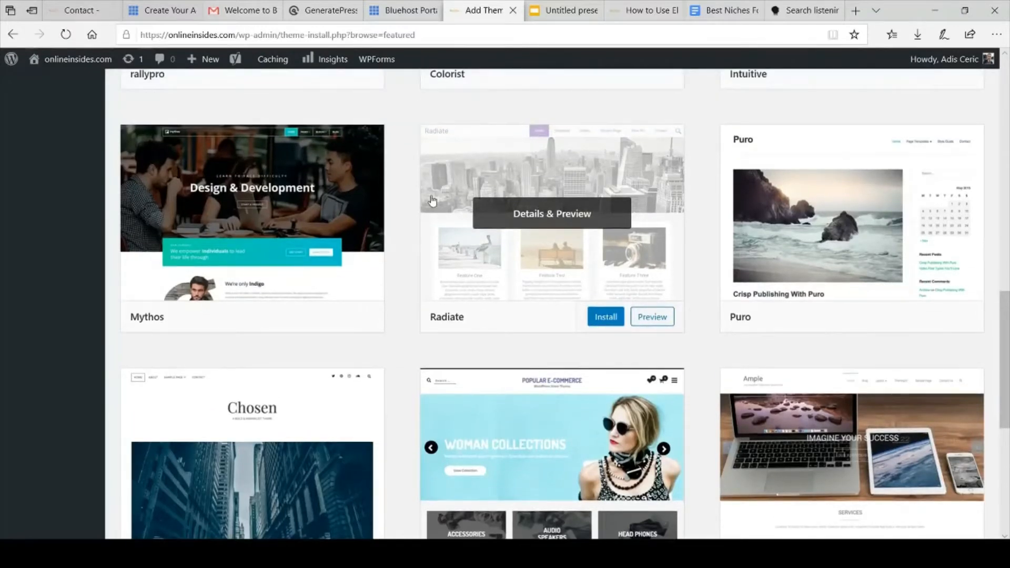
click(665, 322)
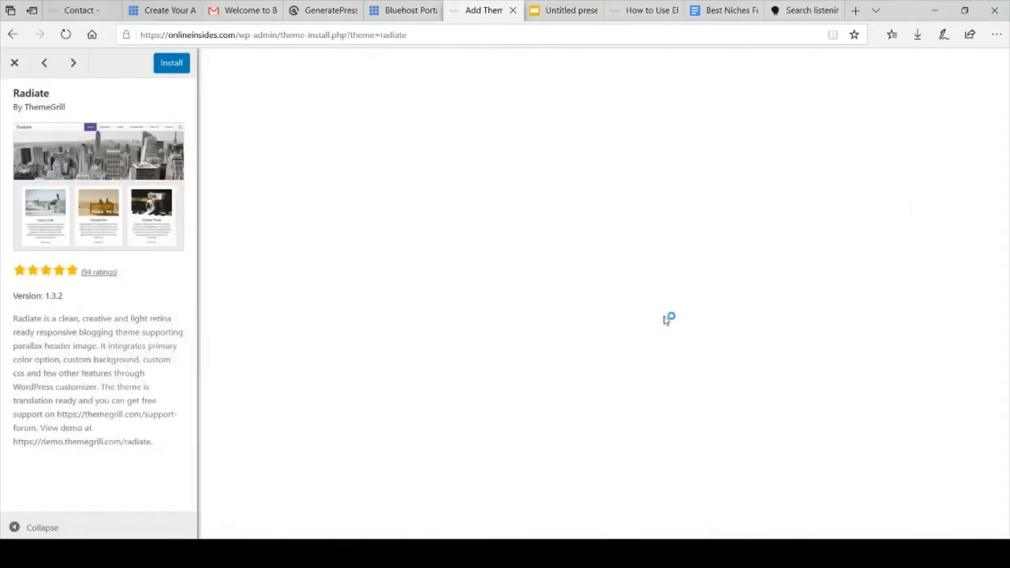
Look through the Radiate demo's home page and its Parent Page, and close the theme preview.
scroll(665, 320, down, 10)
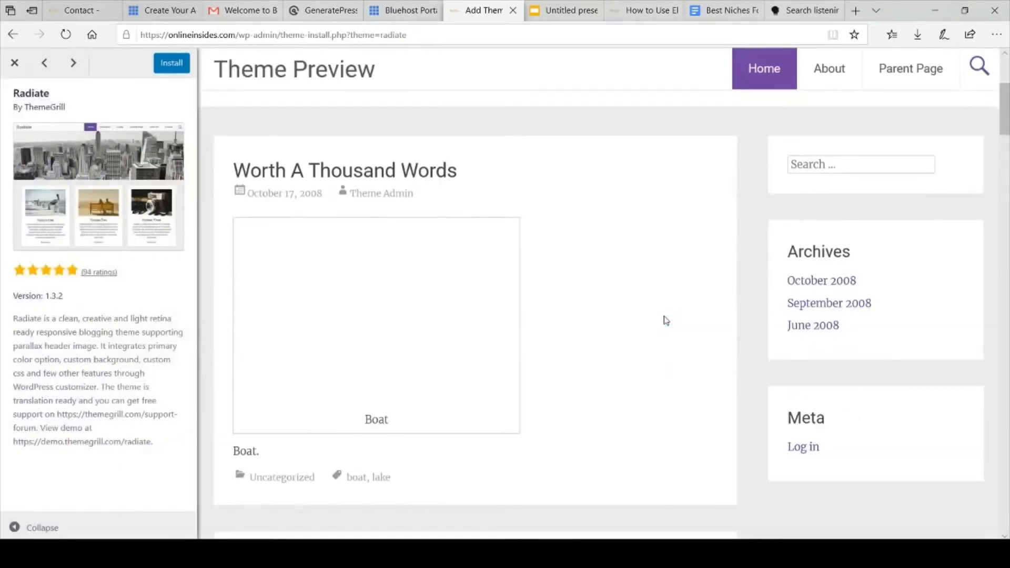
scroll(665, 320, down, 5)
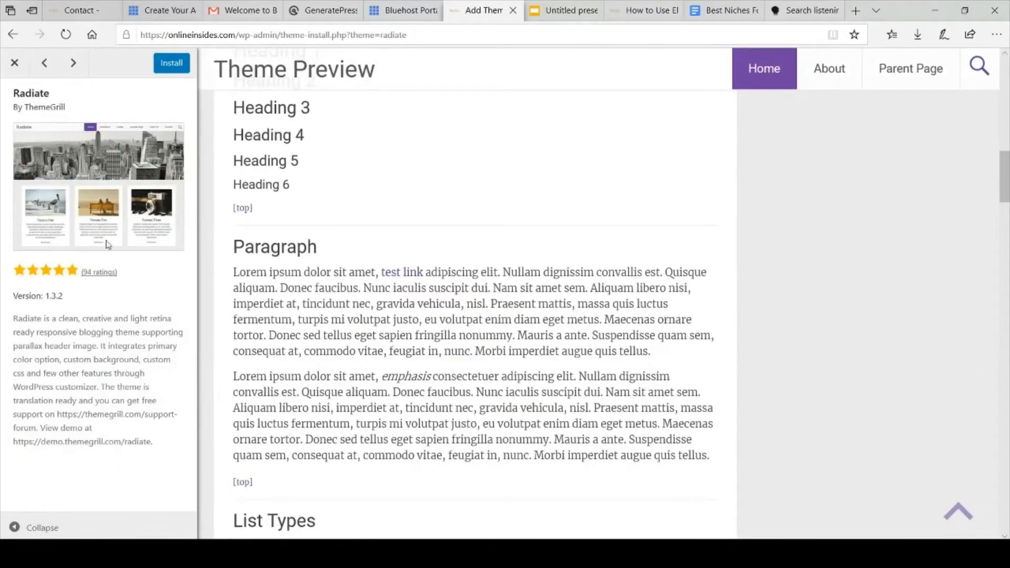
scroll(509, 274, down, 20)
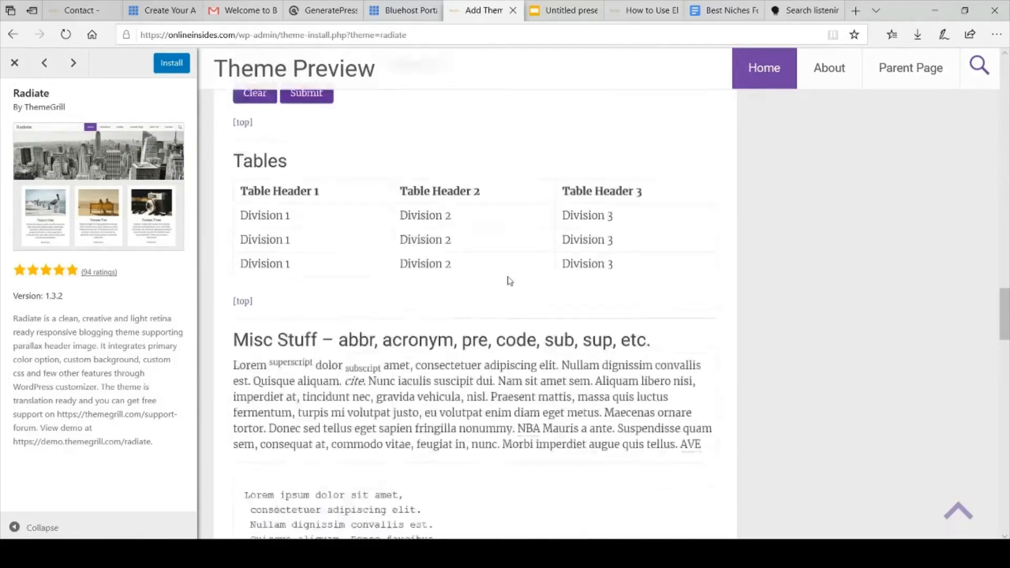
scroll(508, 281, down, 8)
scroll(507, 280, up, 20)
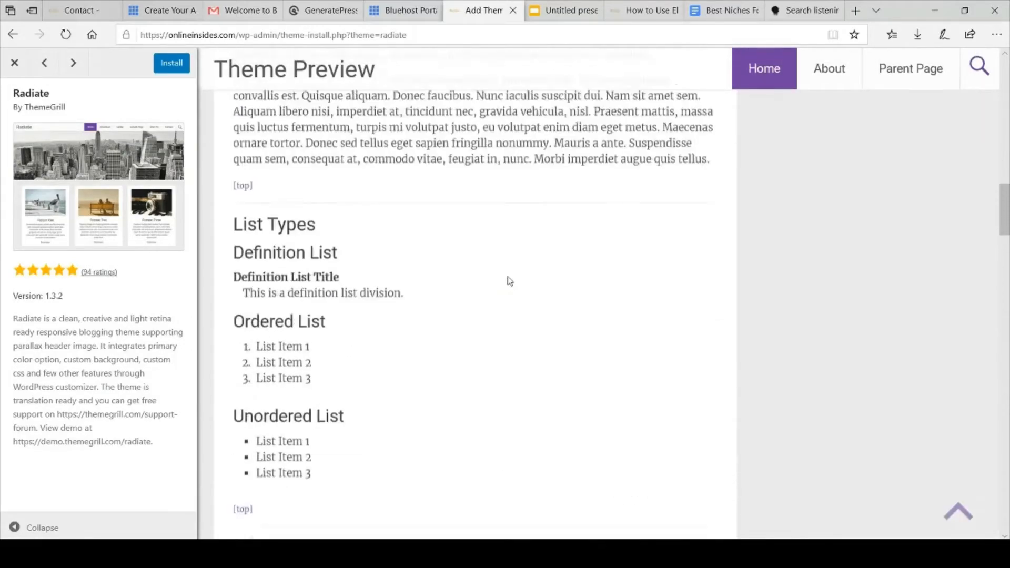
click(842, 68)
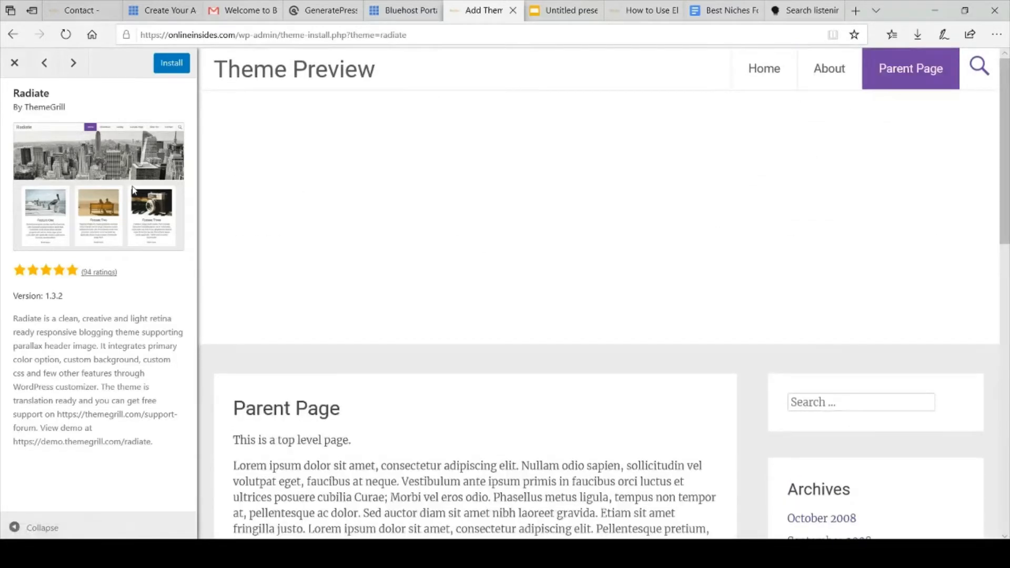
click(14, 62)
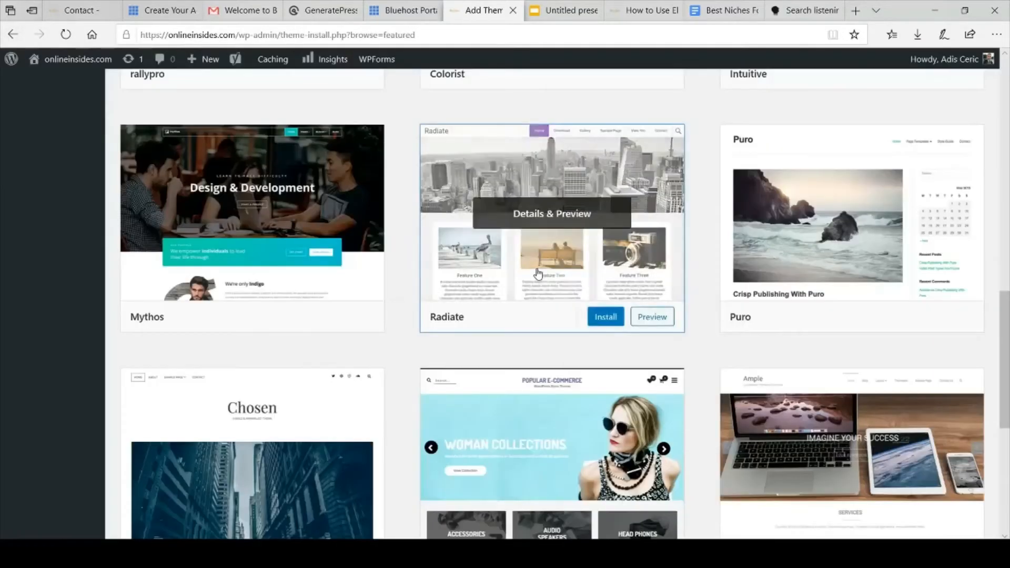
Look over the remaining Featured themes and examine the install and activation options of Radiate and Twenty Twenty.
scroll(538, 274, down, 1)
scroll(537, 272, down, 3)
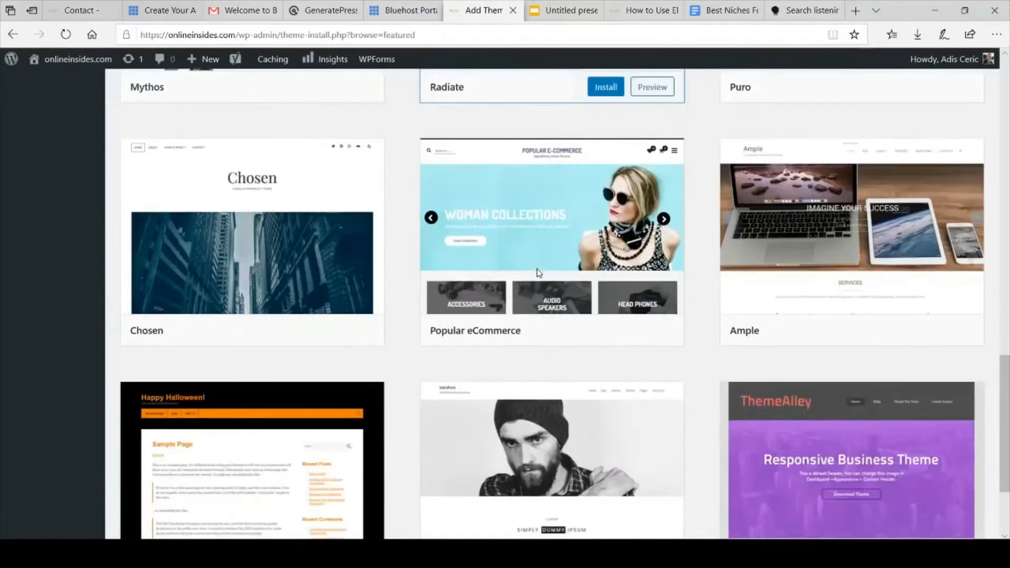
scroll(537, 273, up, 3)
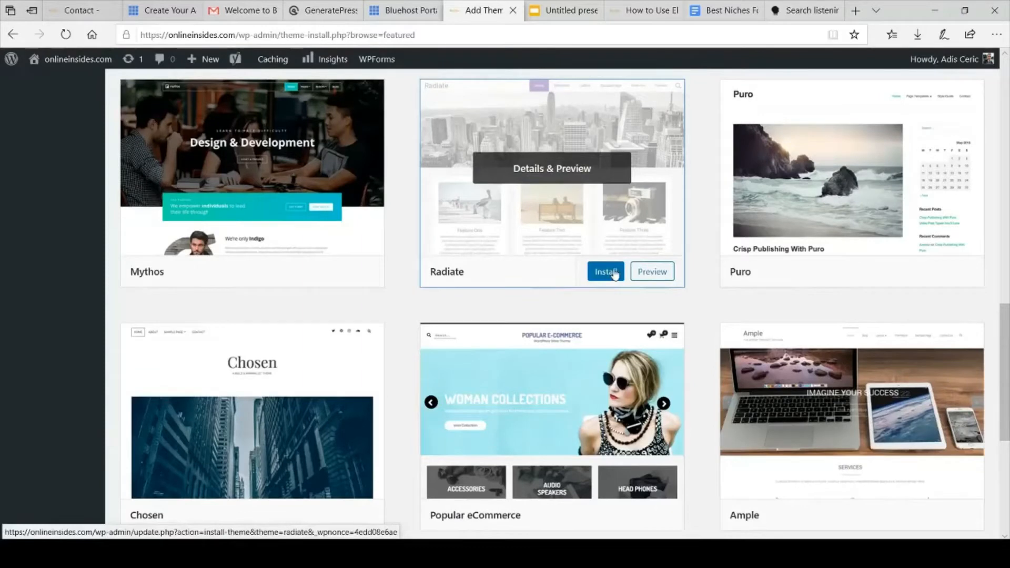
click(605, 271)
scroll(615, 273, down, 6)
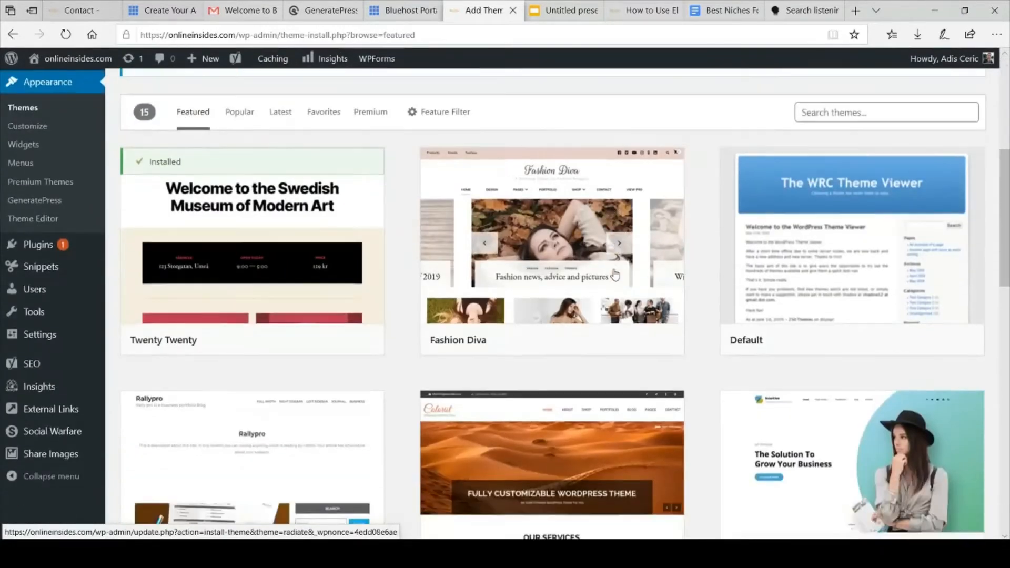
mouse_move(286, 297)
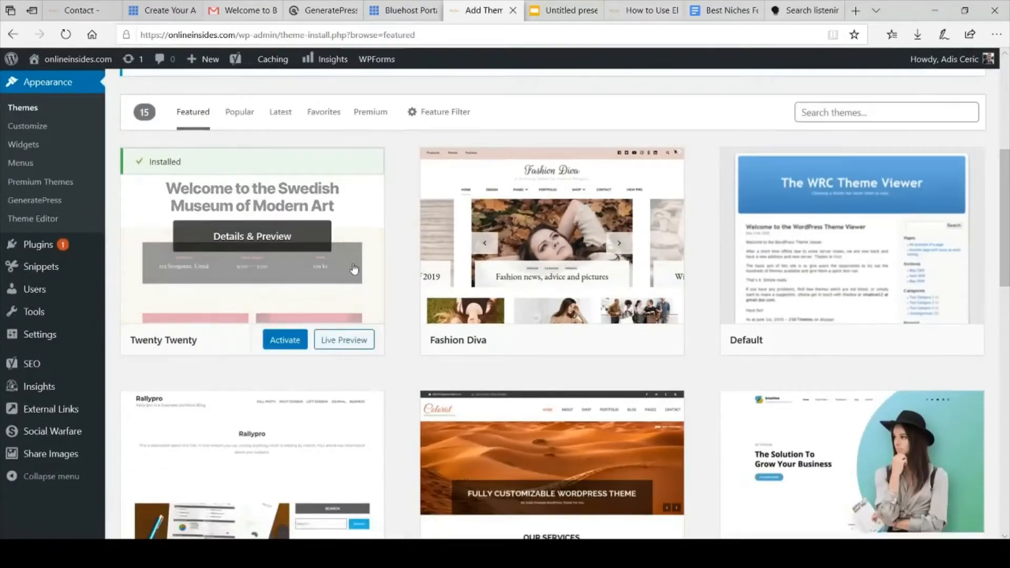
click(305, 345)
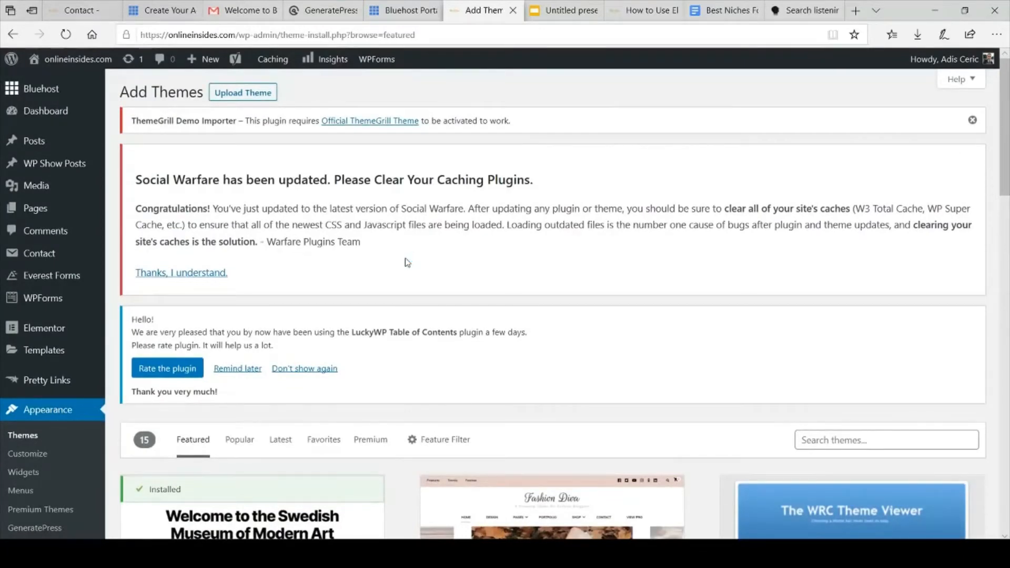
scroll(407, 261, down, 10)
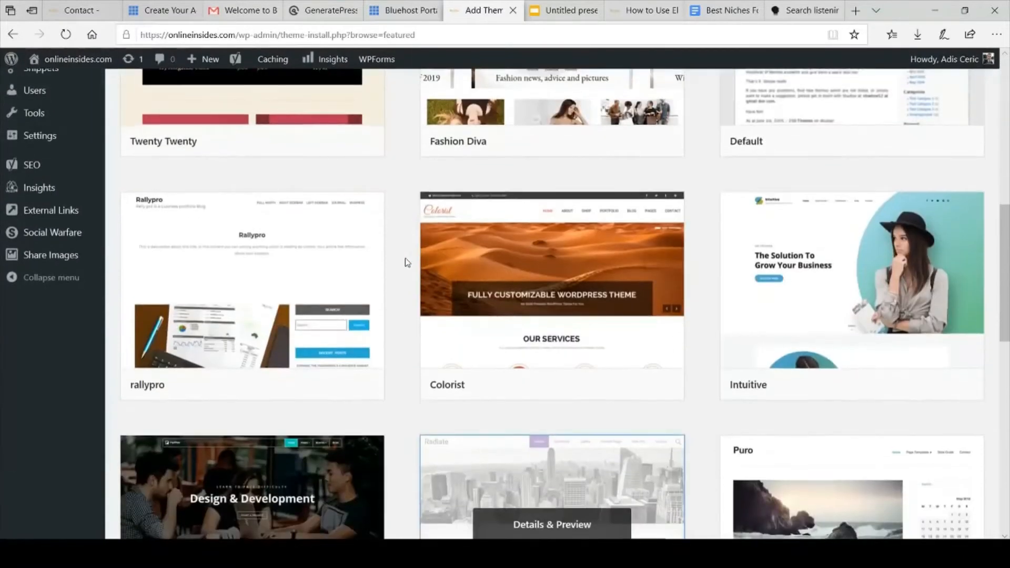
scroll(407, 261, up, 5)
scroll(407, 261, up, 5)
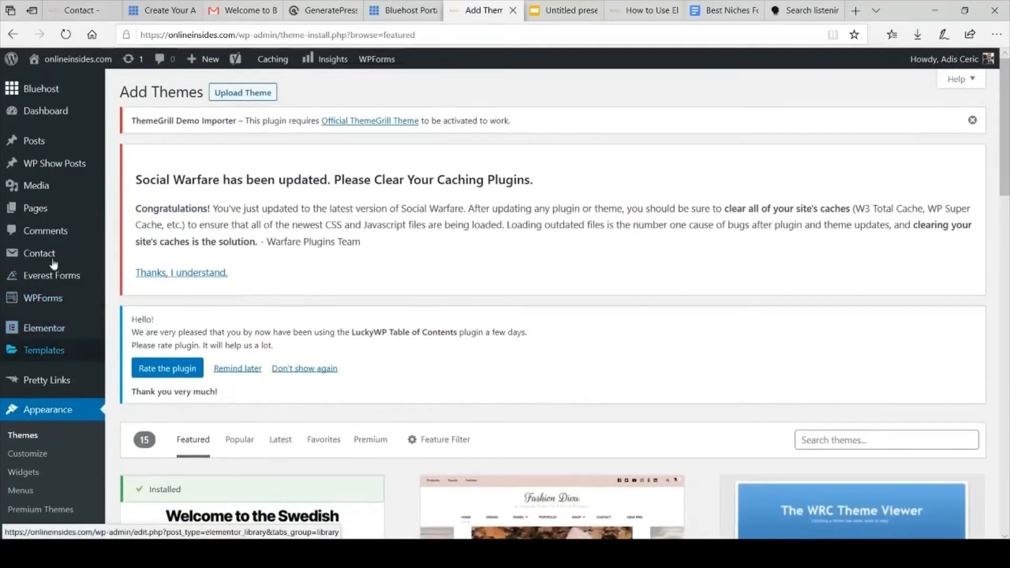
Open the site's installed plugins and review the whole list from Bluehost to Yoast SEO.
scroll(47, 386, down, 4)
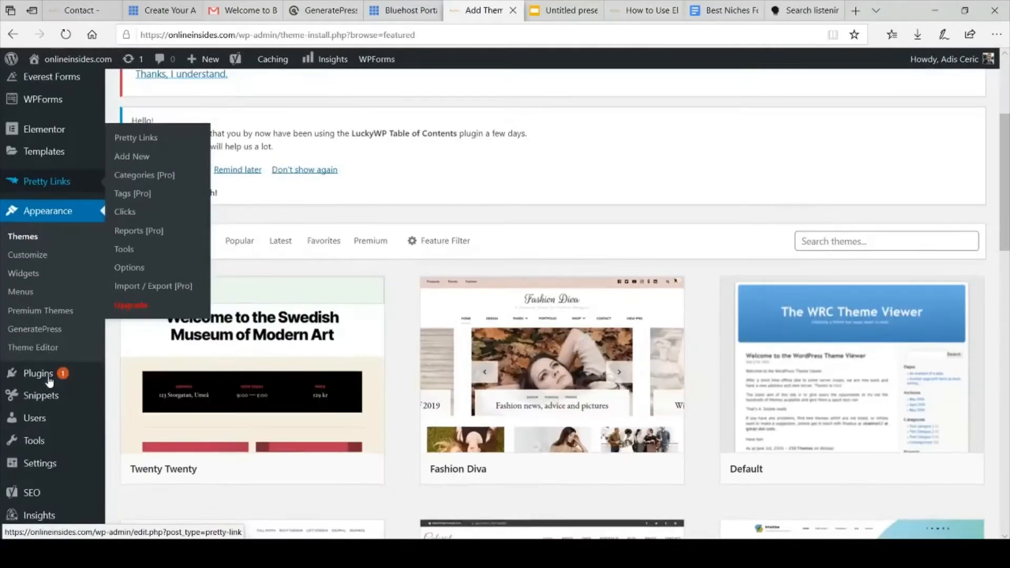
click(35, 379)
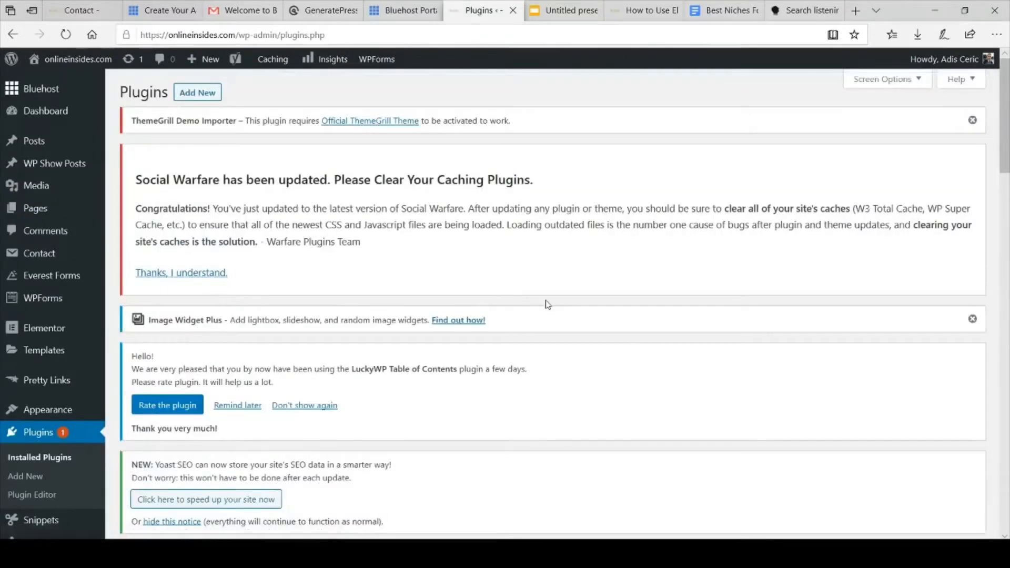
scroll(547, 303, down, 7)
scroll(546, 304, down, 20)
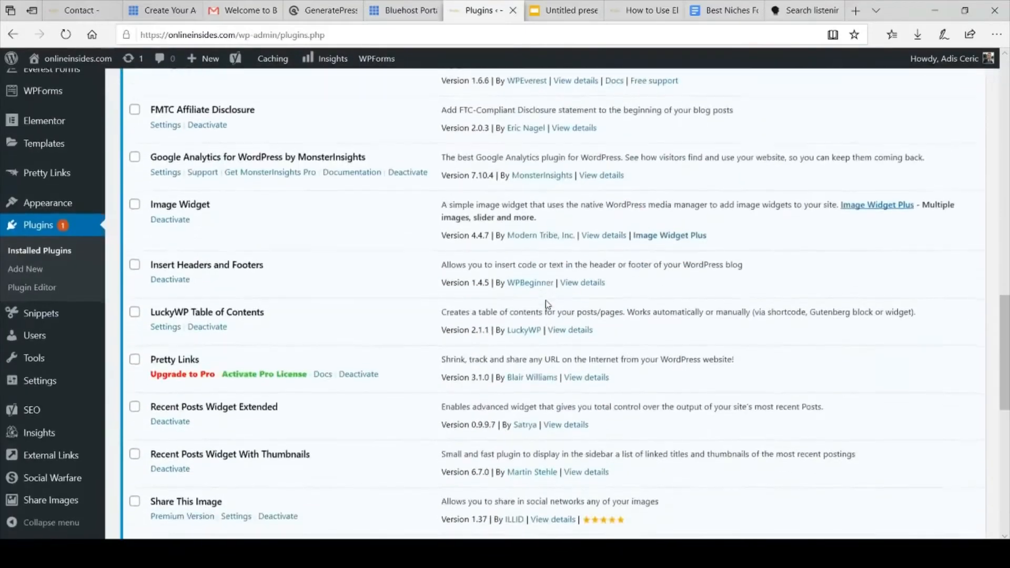
scroll(547, 304, up, 7)
scroll(547, 304, down, 7)
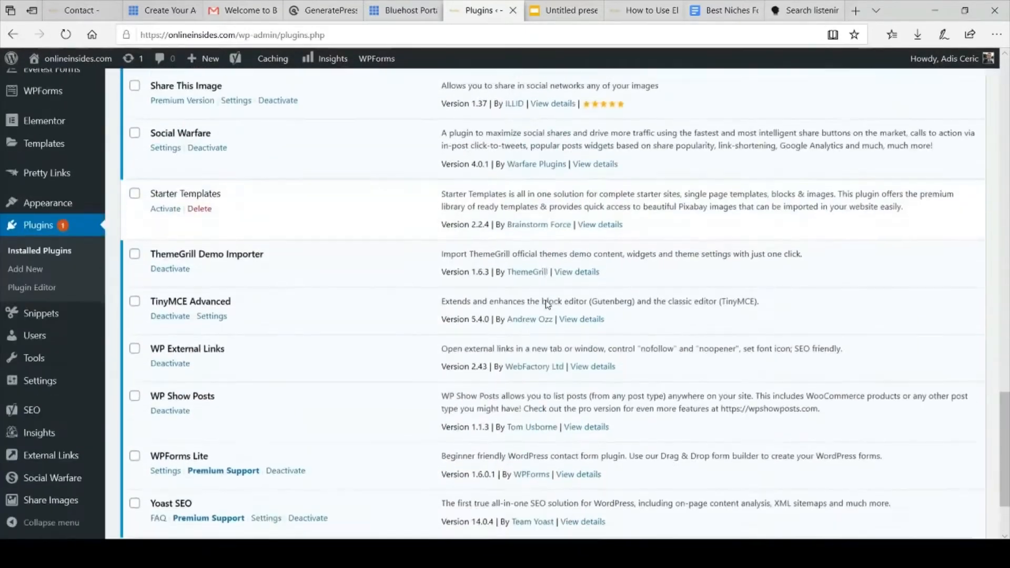
scroll(547, 304, up, 20)
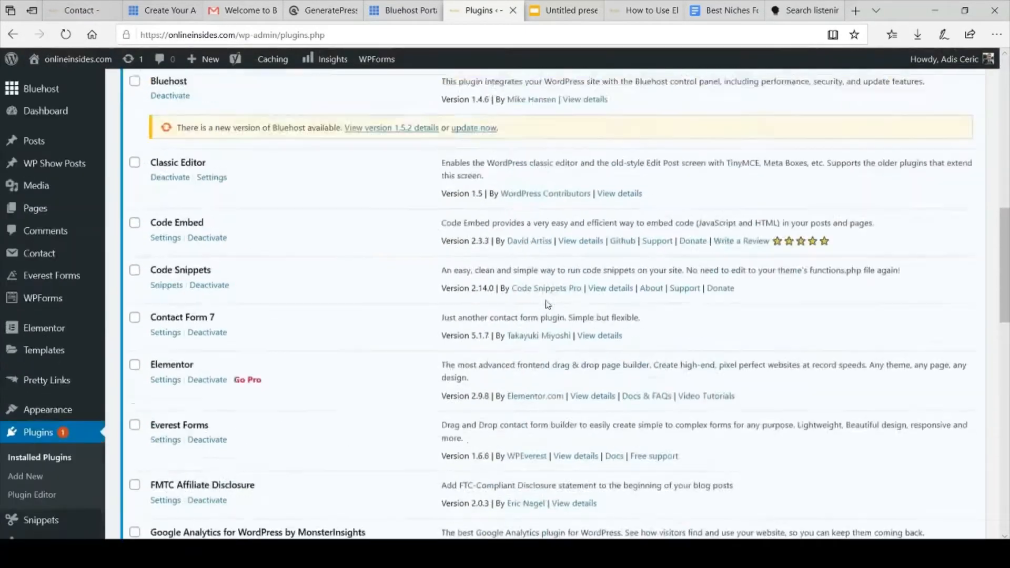
scroll(546, 304, down, 20)
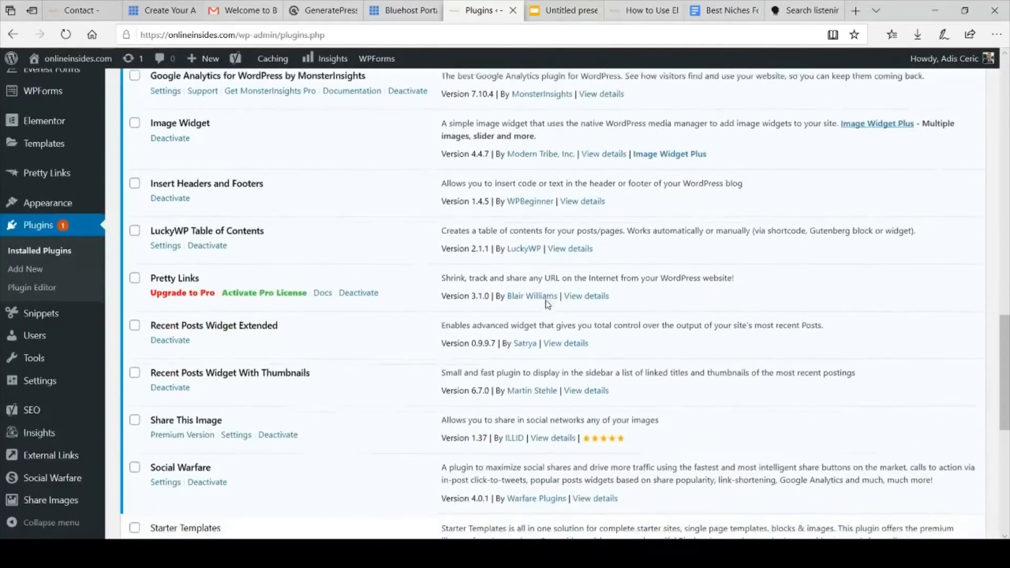
scroll(546, 304, up, 20)
scroll(546, 304, up, 2)
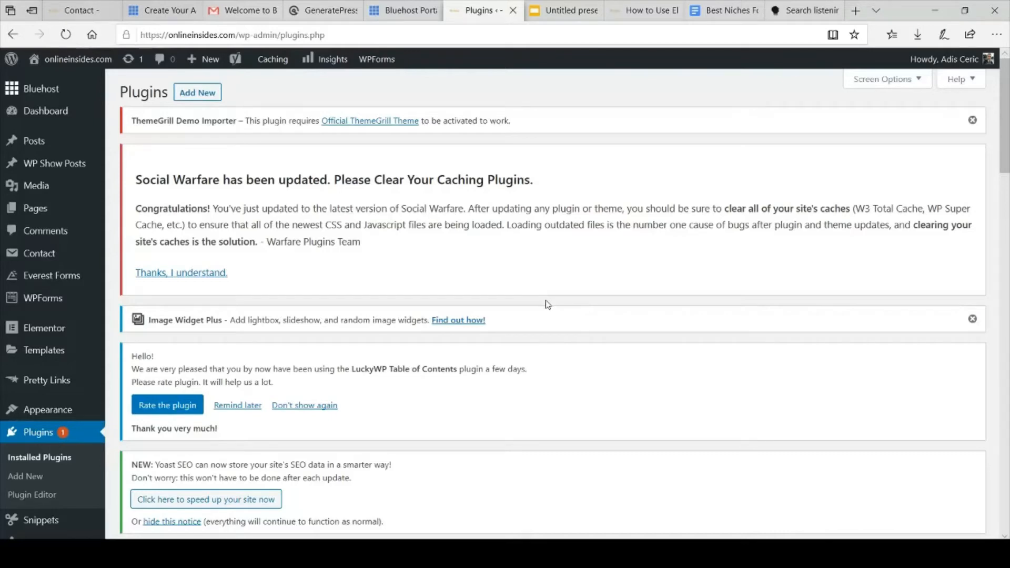
Examine the notices and the start of the installed plugins list, and focus the search for installed plugins.
scroll(547, 304, down, 4)
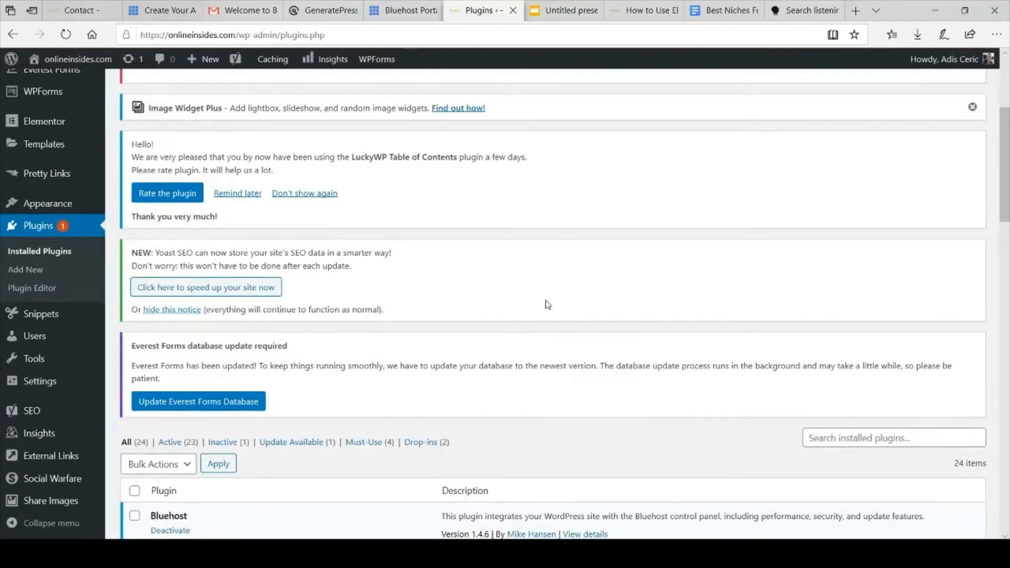
scroll(546, 304, down, 4)
scroll(547, 300, up, 3)
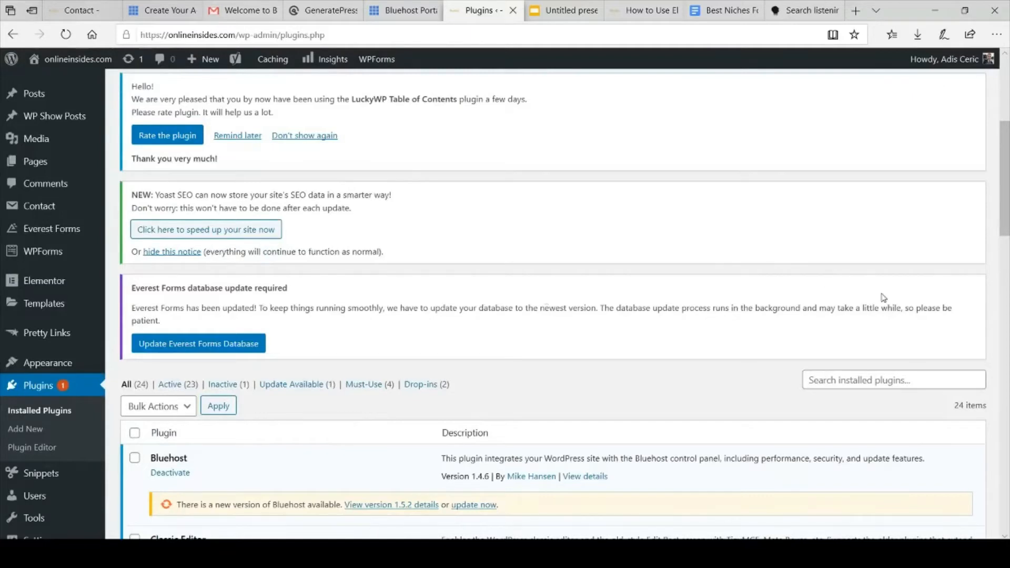
click(851, 378)
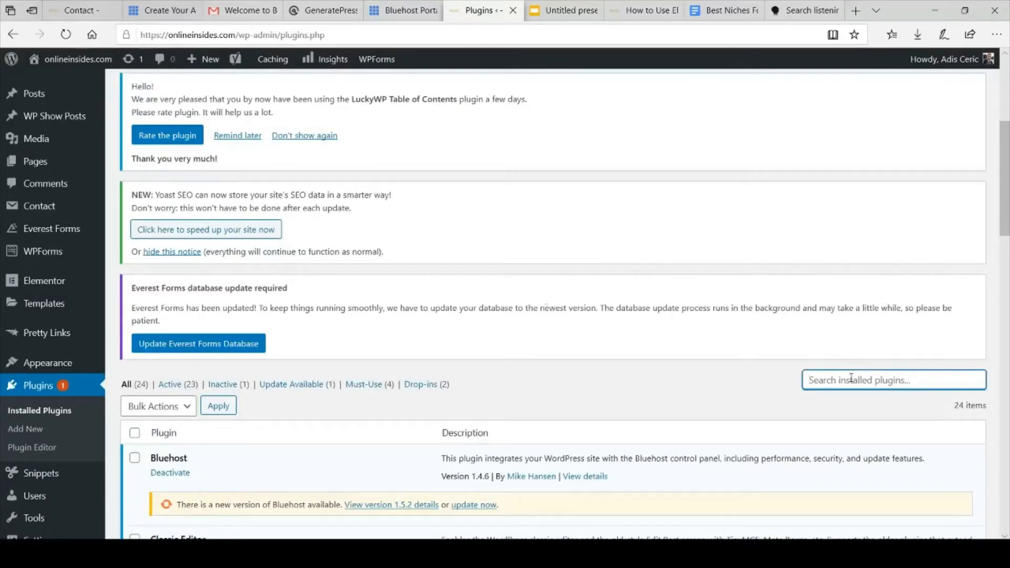
scroll(671, 303, up, 5)
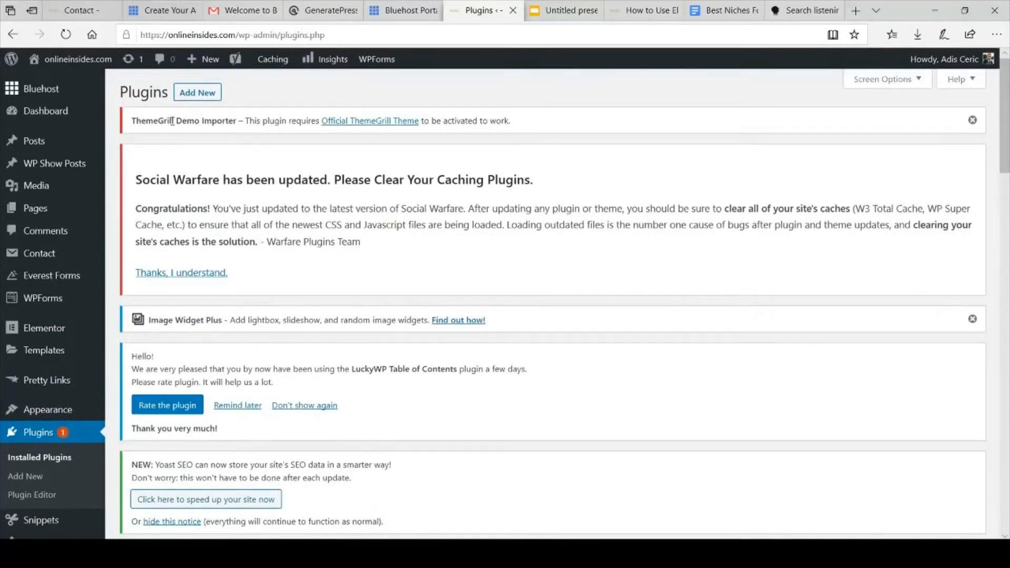
Open the page for adding new plugins and search the plugin directory for "social warfare".
click(198, 93)
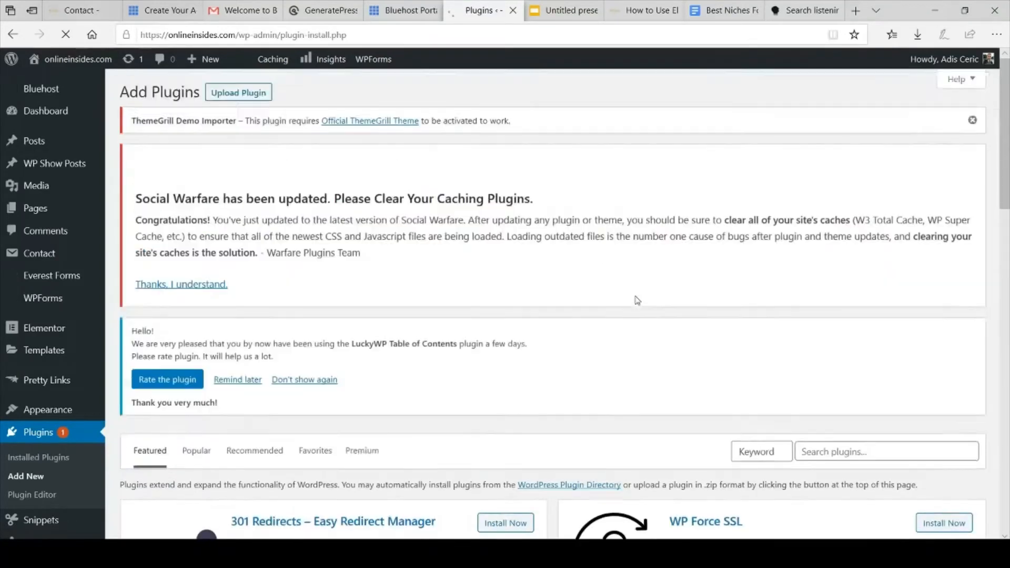
scroll(637, 301, down, 3)
click(833, 275)
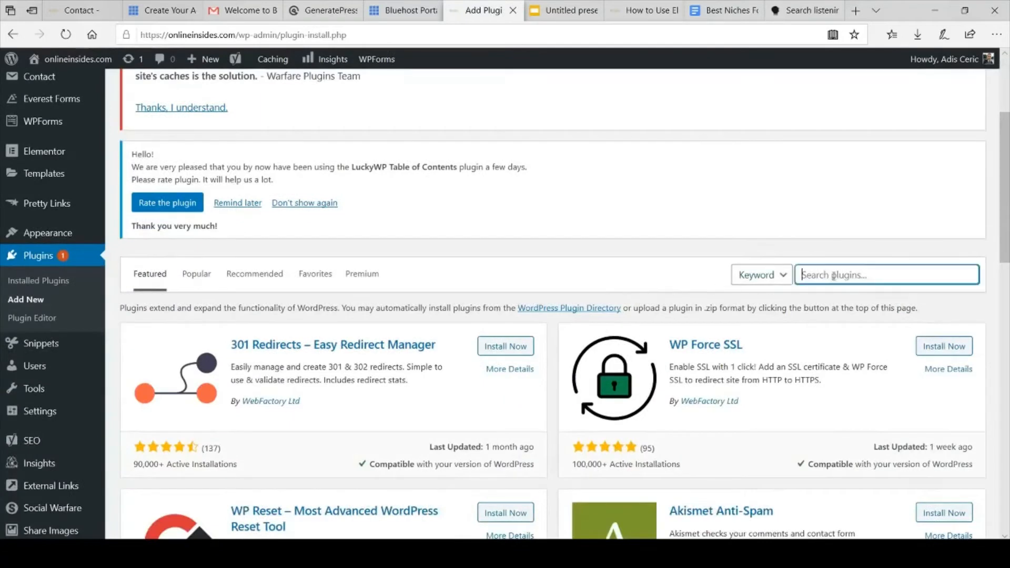
text(social warfare)
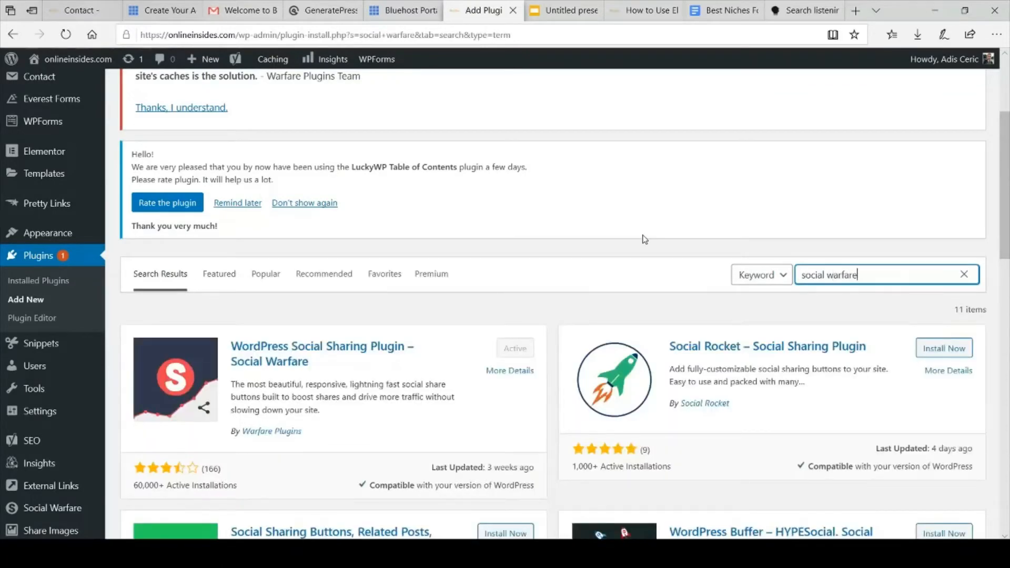
Look through the plugin search results and check the activation status of the Social Warfare plugin.
scroll(645, 239, down, 3)
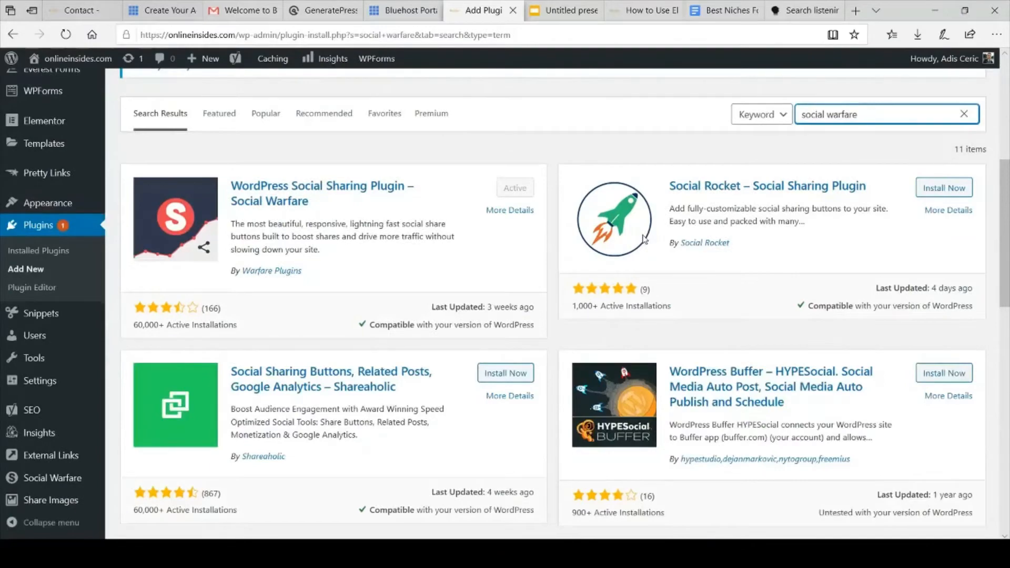
scroll(644, 239, down, 7)
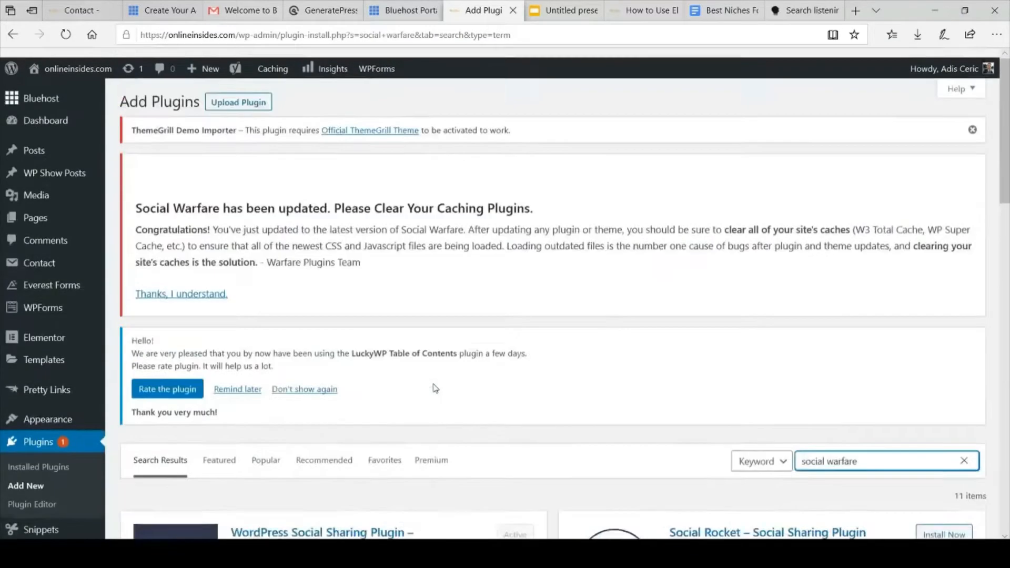
scroll(435, 389, down, 6)
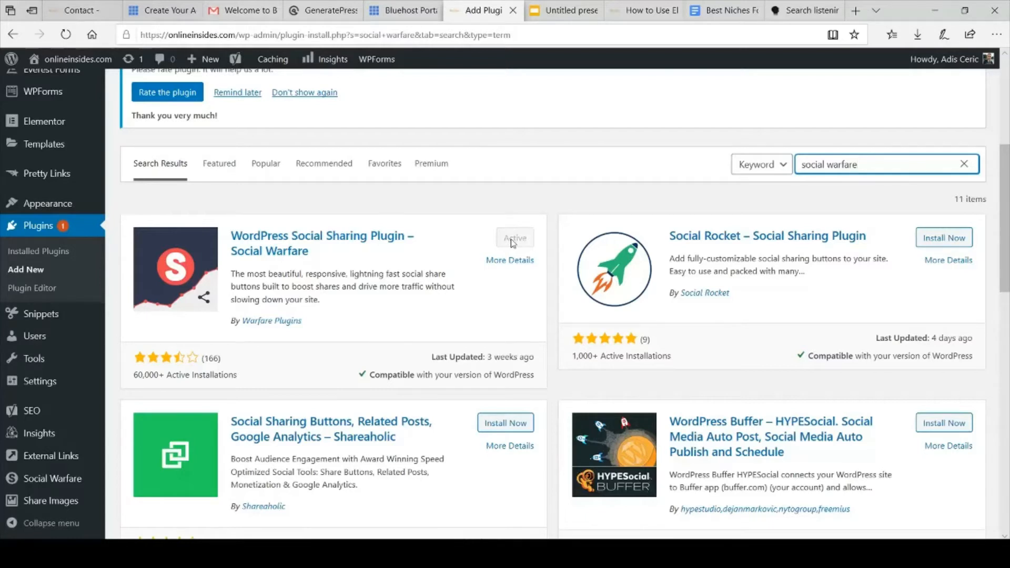
click(524, 240)
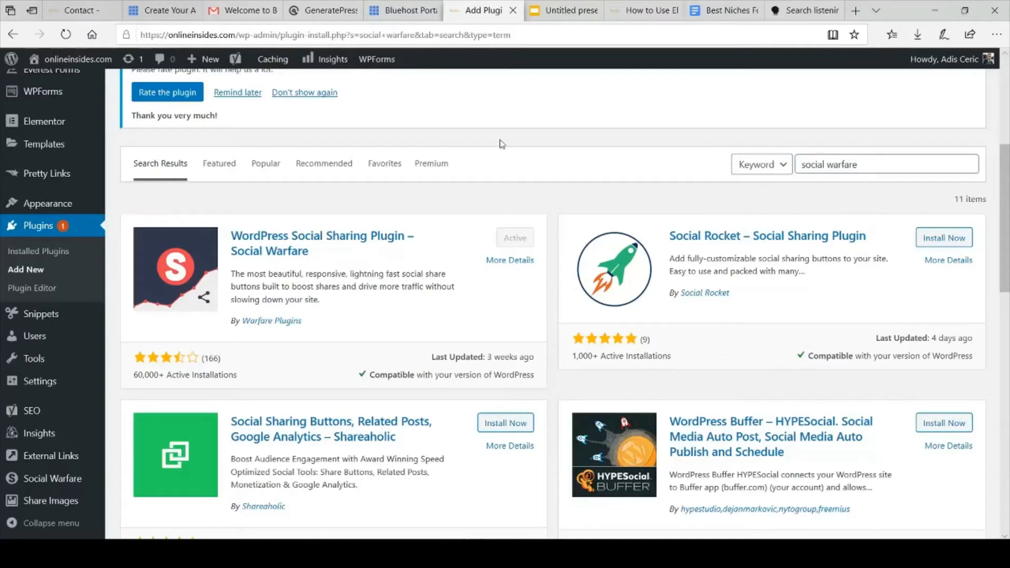
Open the settings page of the Social Warfare plugin and view its active and inactive social networks.
scroll(501, 144, up, 5)
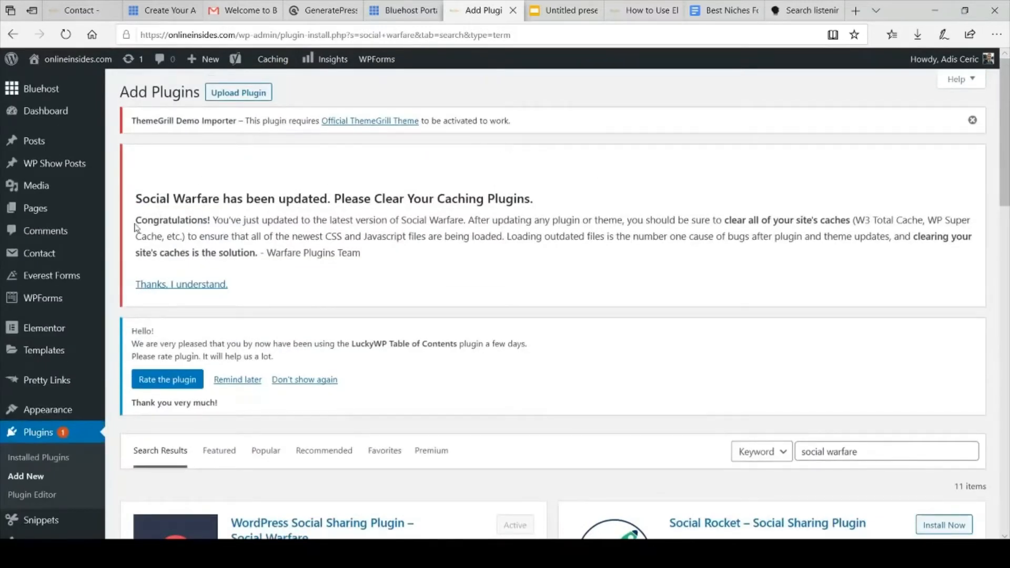
scroll(23, 331, down, 10)
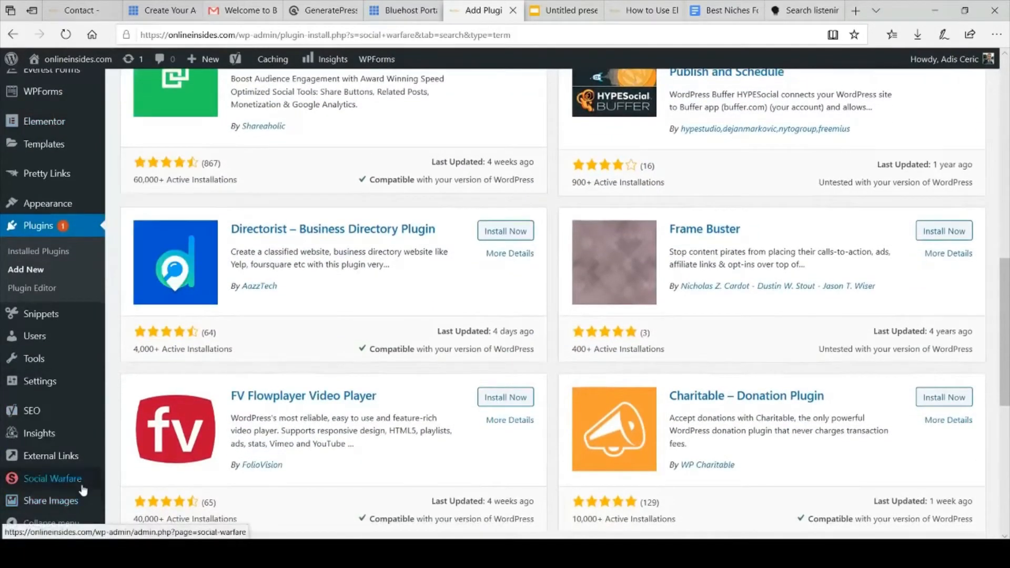
click(54, 490)
scroll(446, 333, down, 2)
scroll(448, 336, down, 1)
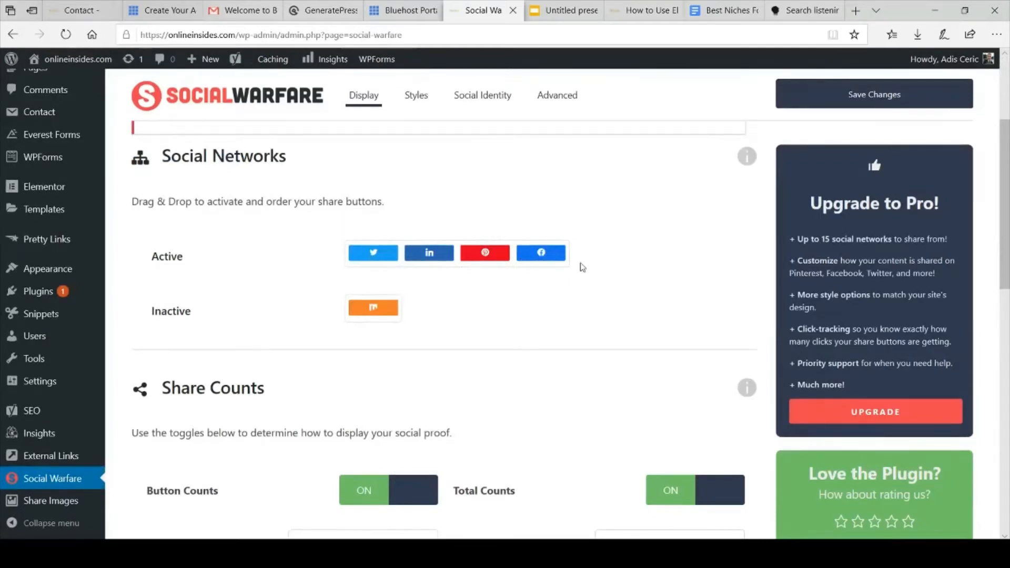
Examine the Share Counts options and the static and floating share button positions for each post type.
scroll(579, 312, down, 3)
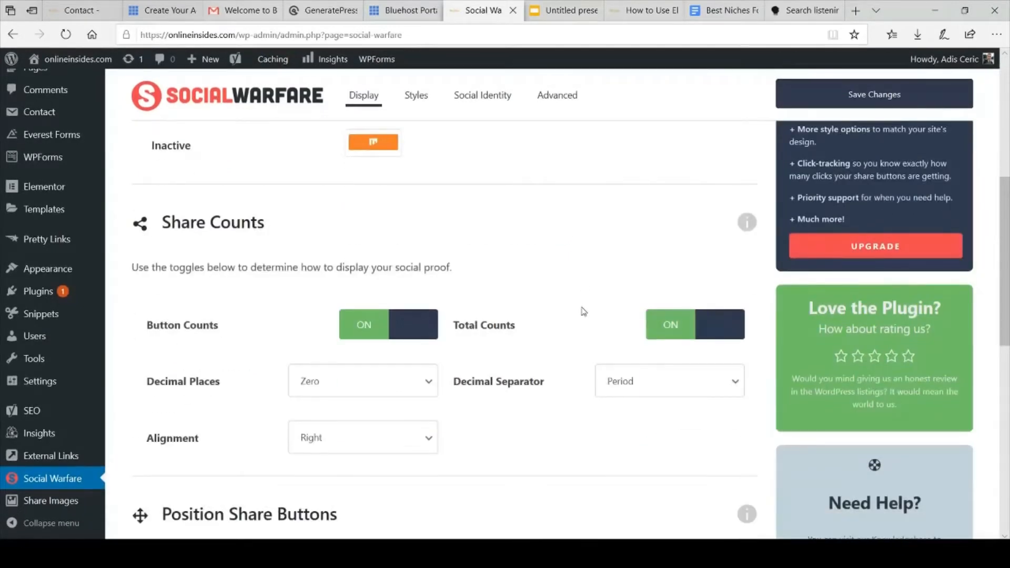
scroll(583, 312, down, 3)
scroll(583, 311, up, 3)
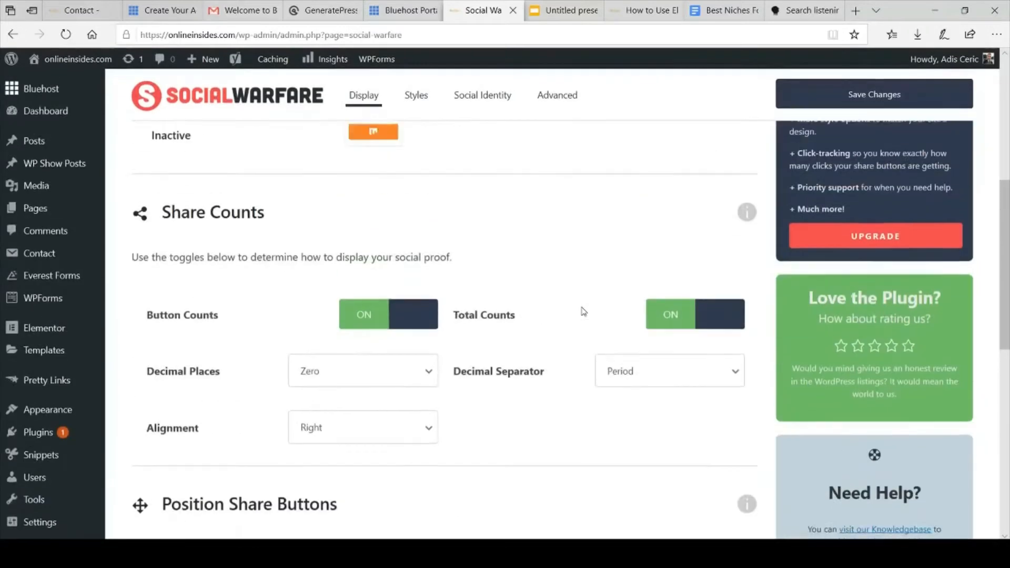
scroll(582, 311, down, 5)
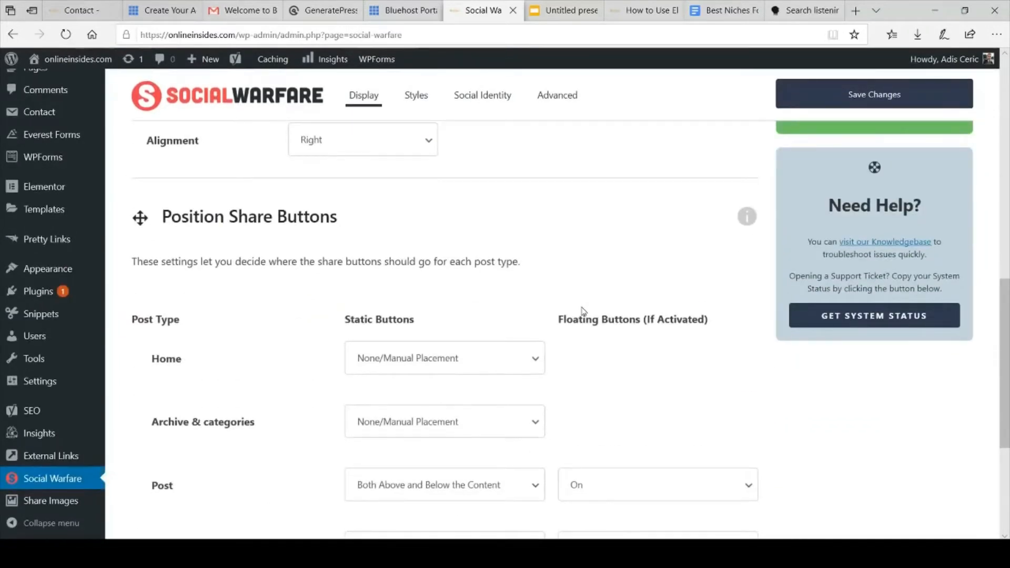
scroll(583, 312, down, 2)
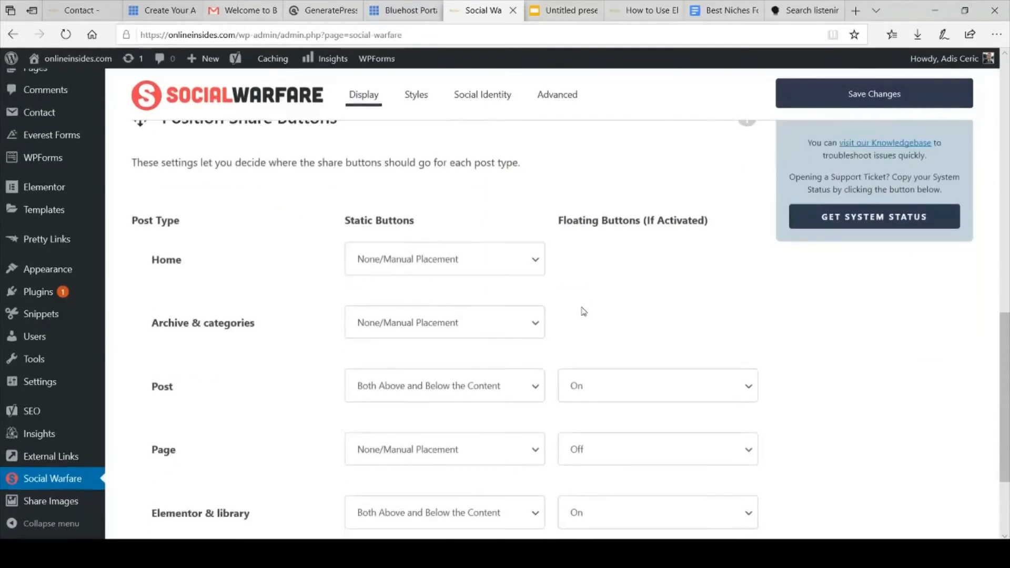
scroll(582, 311, down, 3)
scroll(583, 312, up, 20)
scroll(583, 312, down, 20)
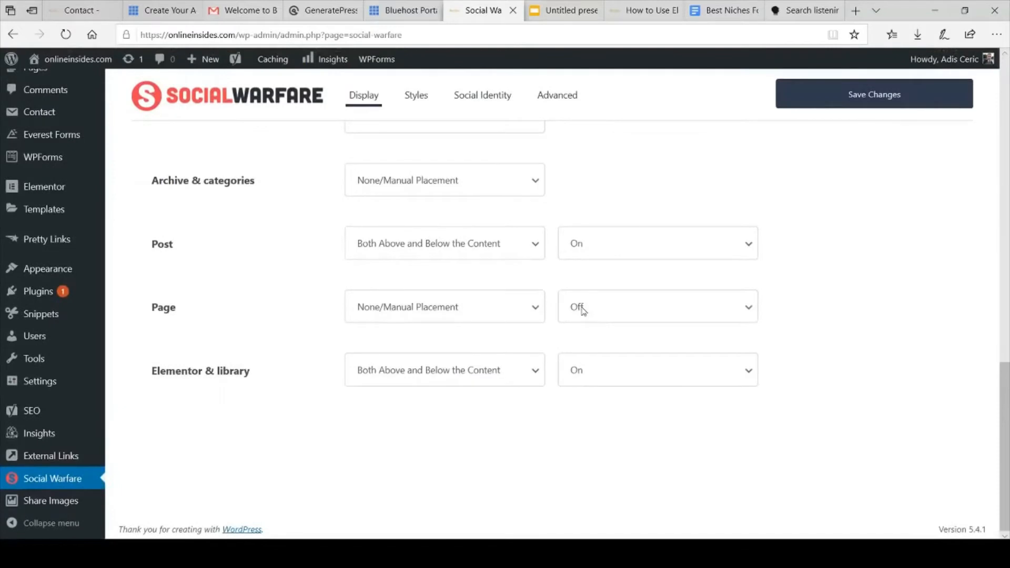
scroll(582, 311, up, 1)
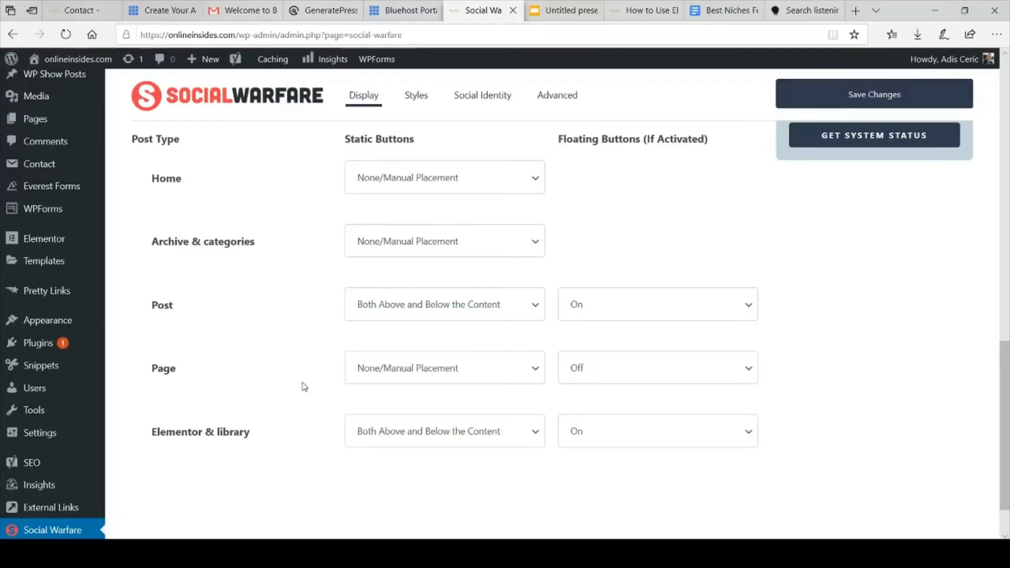
scroll(303, 386, down, 1)
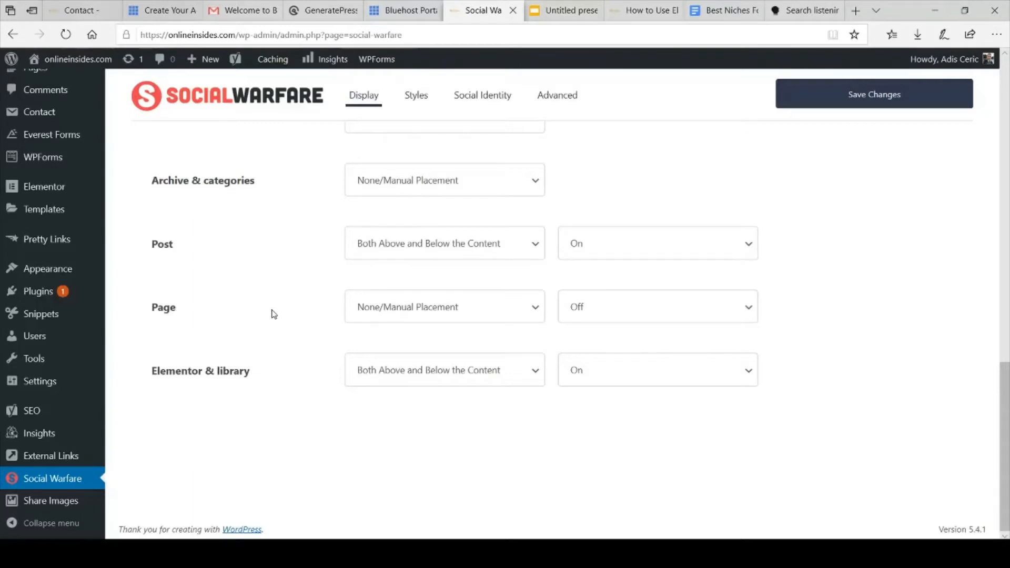
Go over the Social Warfare display settings again and check the floating button choices for posts, keeping On.
scroll(695, 204, up, 17)
scroll(696, 204, down, 3)
scroll(694, 204, down, 2)
scroll(654, 247, down, 14)
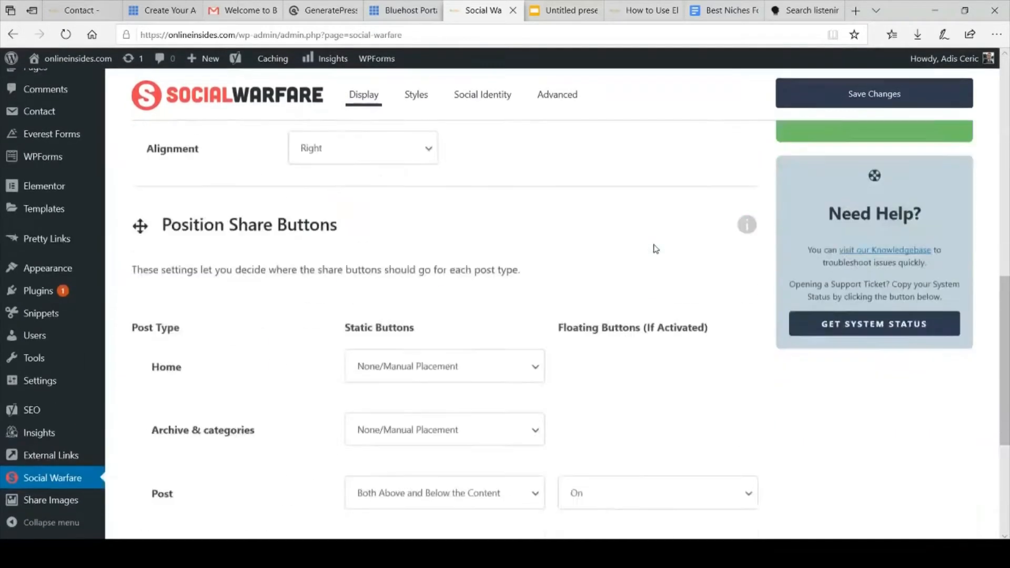
scroll(653, 248, down, 3)
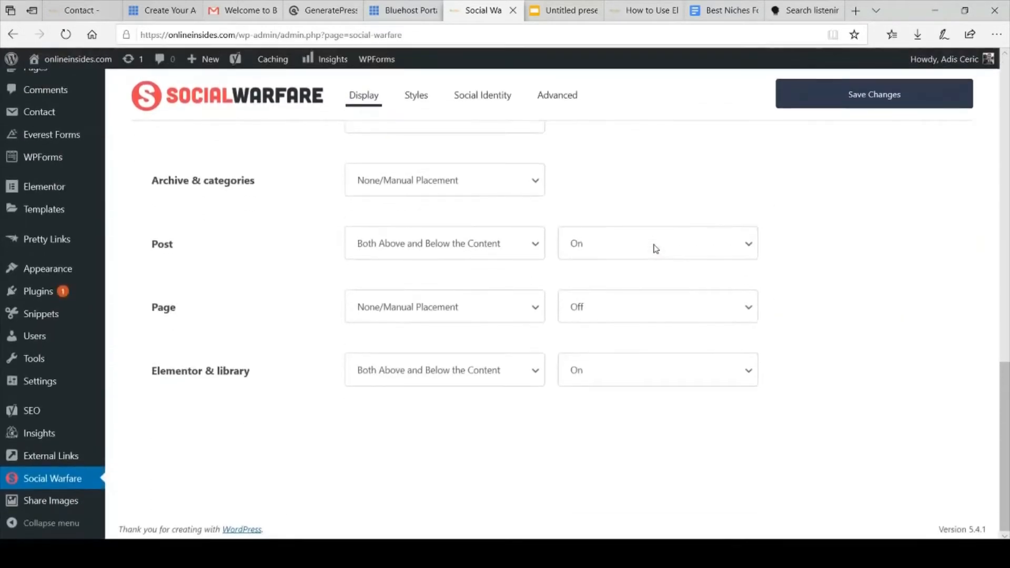
click(753, 250)
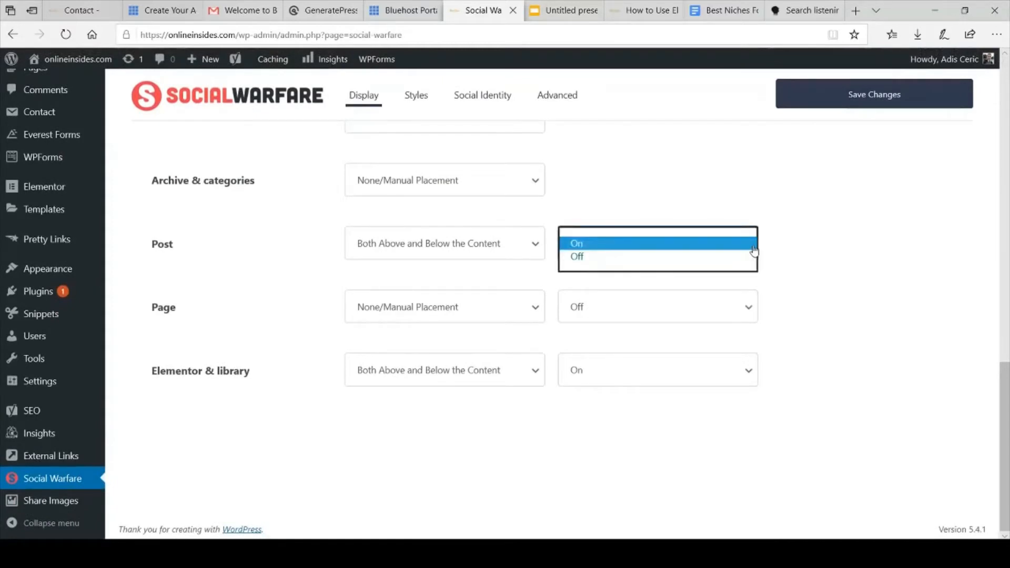
click(753, 247)
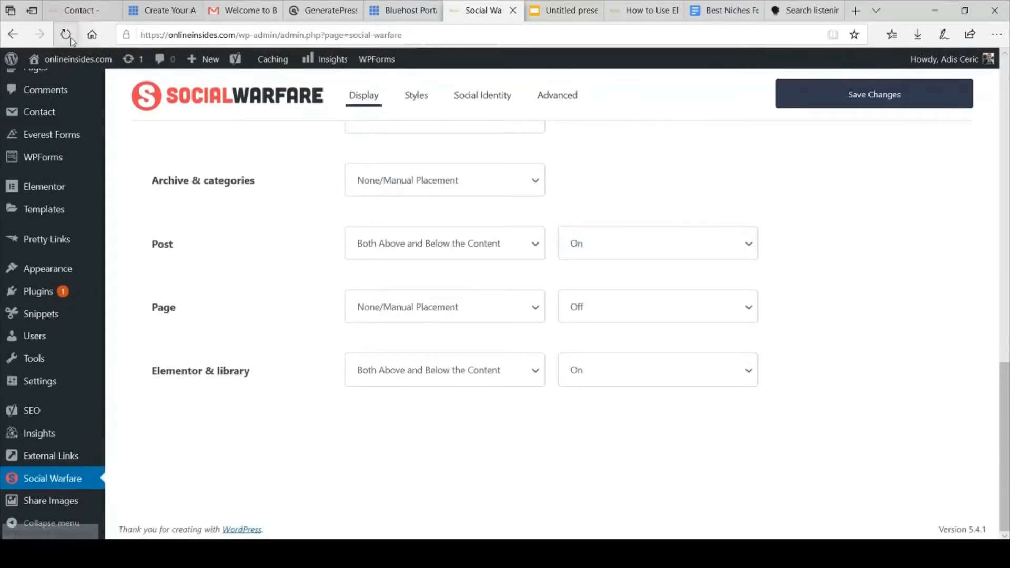
Switch to the live site, open the post on creating a landing page without a website, and find its share buttons.
click(84, 9)
click(273, 206)
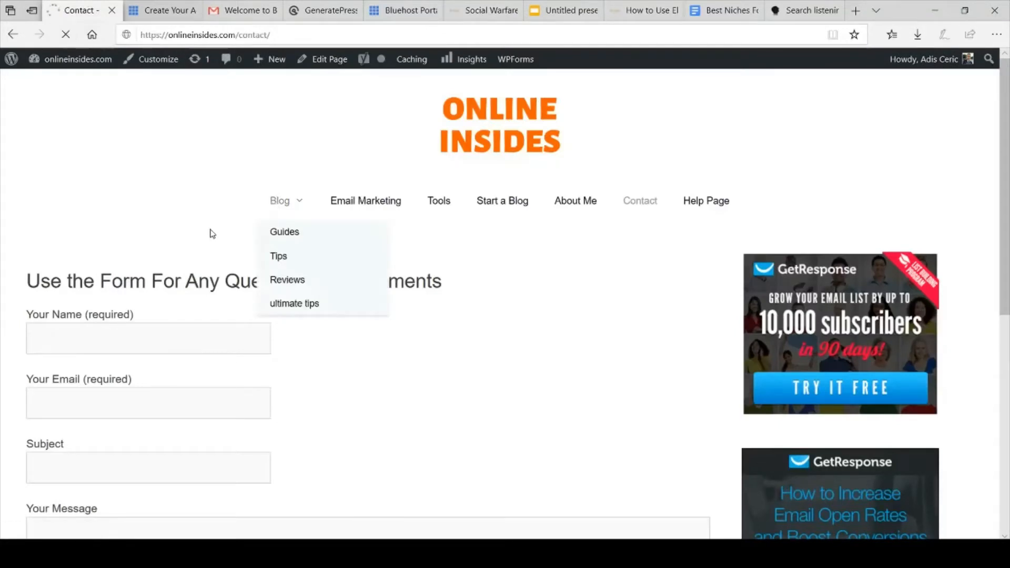
scroll(231, 210, down, 2)
click(245, 141)
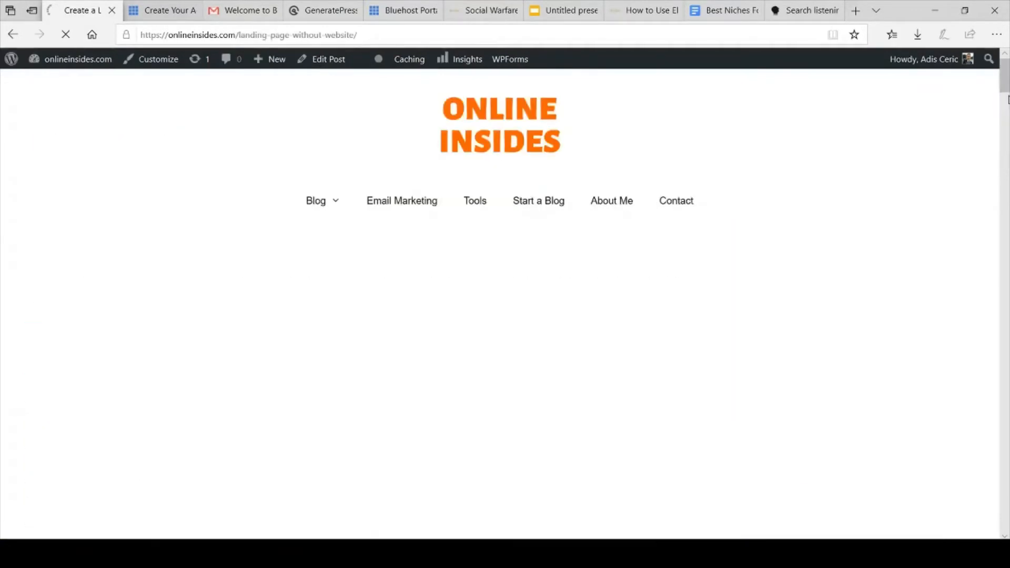
scroll(1008, 97, down, 5)
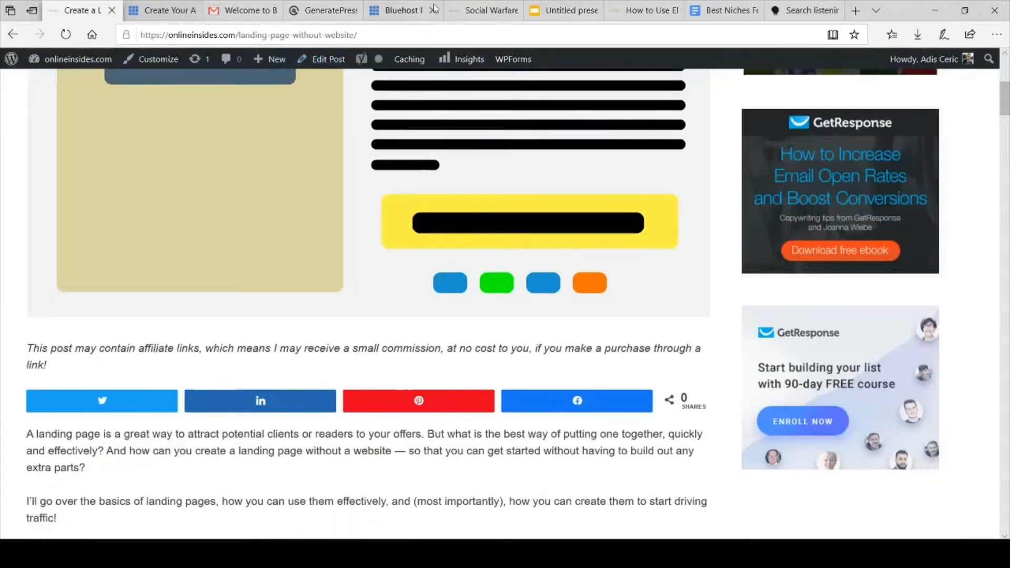
Return to the Social Warfare settings and check the floating button choices for pages, keeping Off.
click(480, 10)
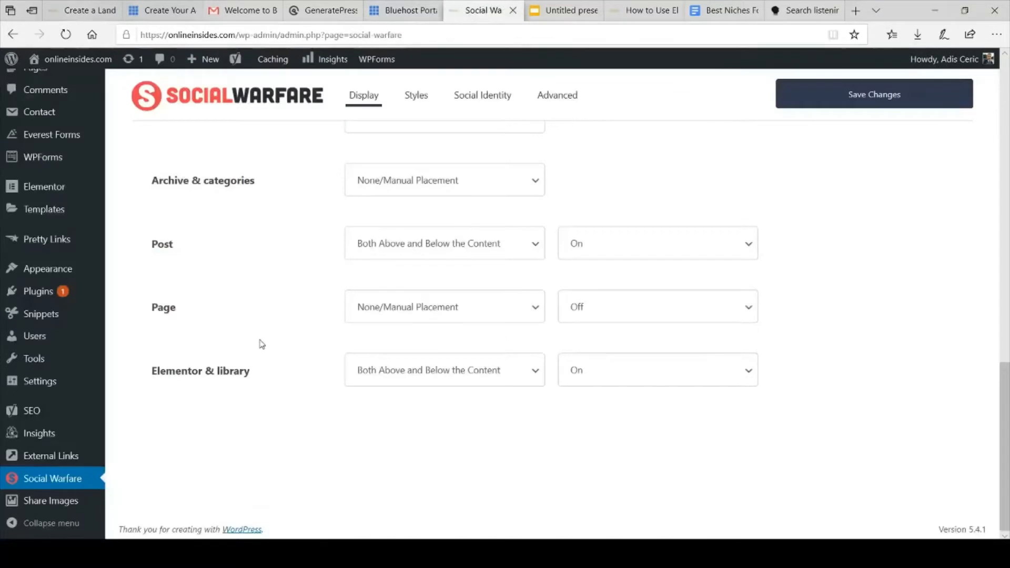
click(749, 313)
click(751, 315)
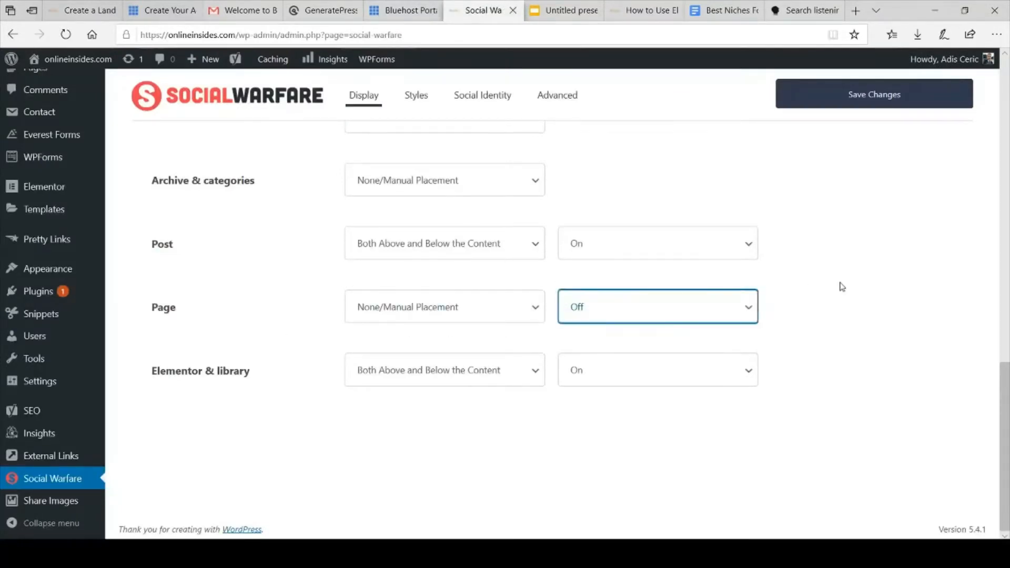
Go back to the live site's homepage and look through its blog posts down to the footer.
click(84, 10)
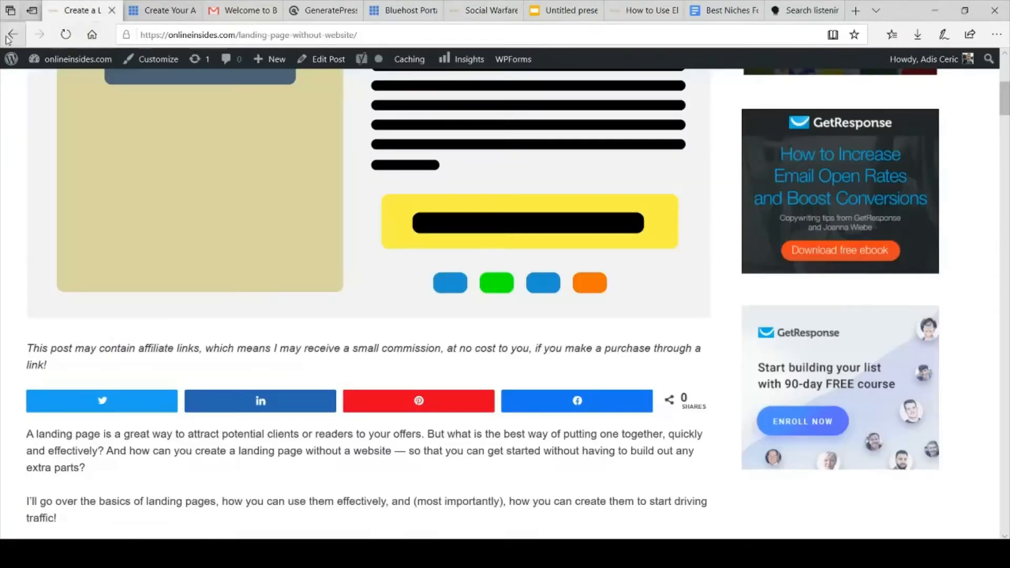
click(10, 37)
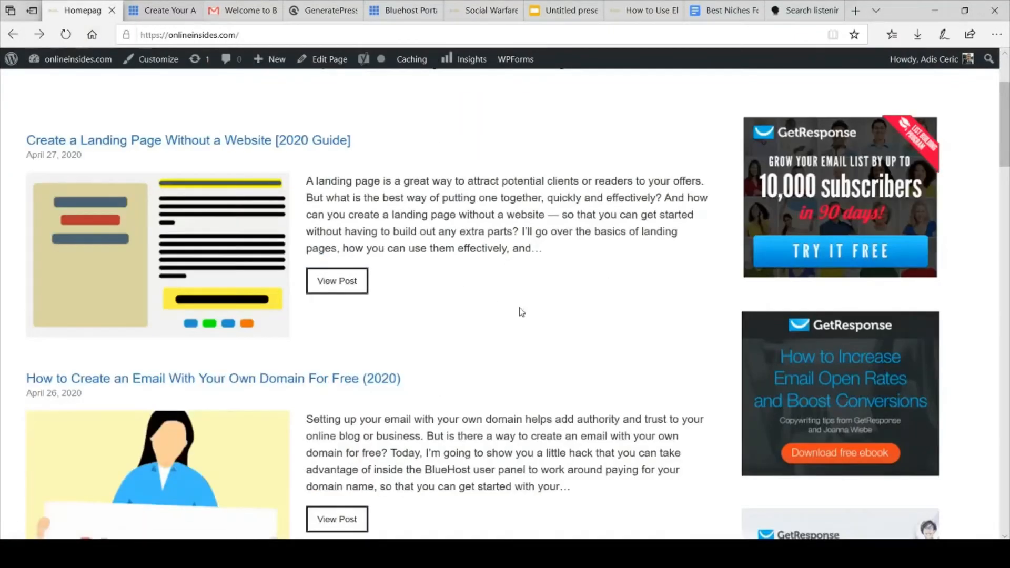
scroll(521, 311, down, 15)
scroll(521, 311, down, 12)
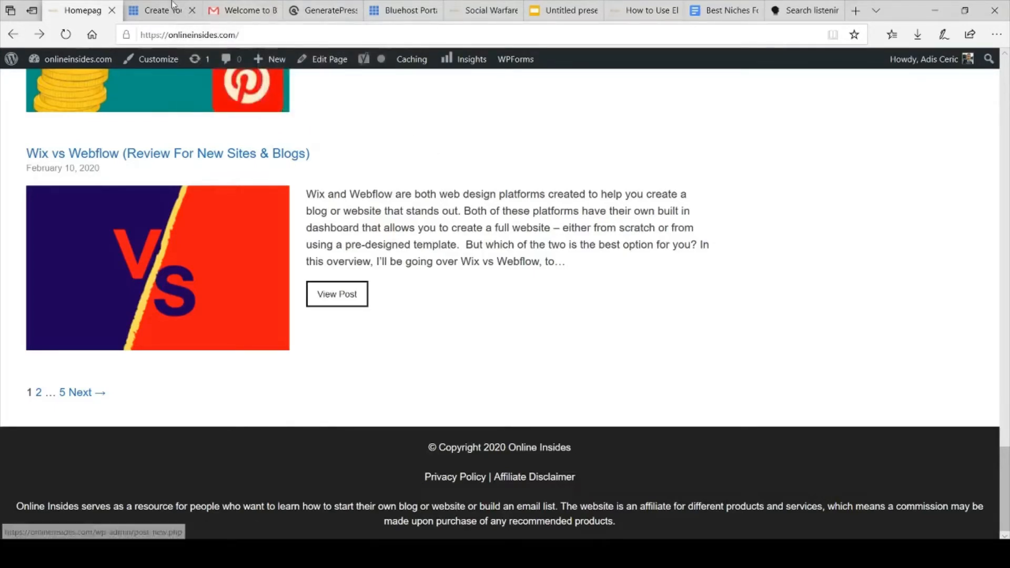
Return to the site's WordPress dashboard and open the list of installed plugins.
click(389, 8)
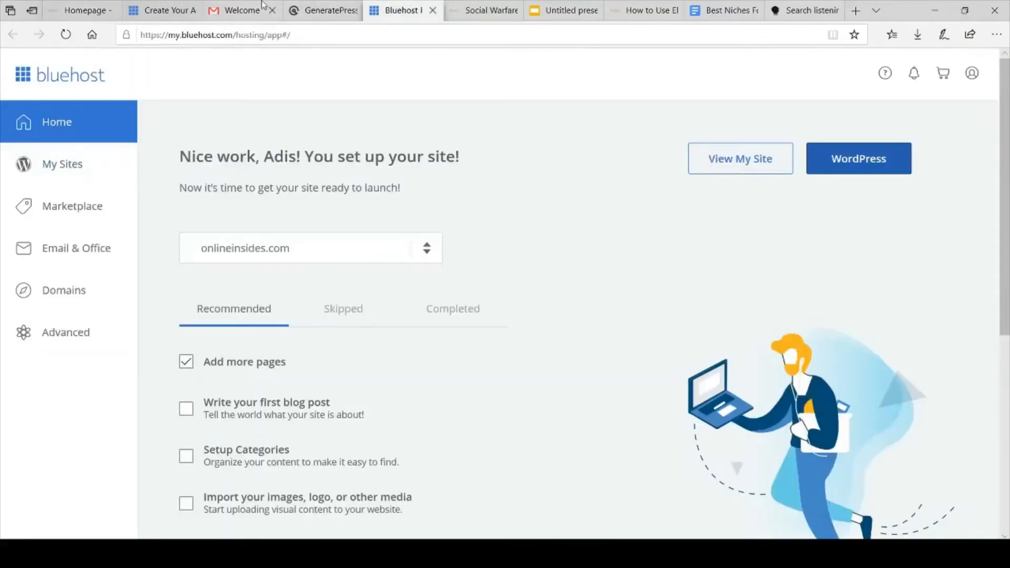
click(474, 6)
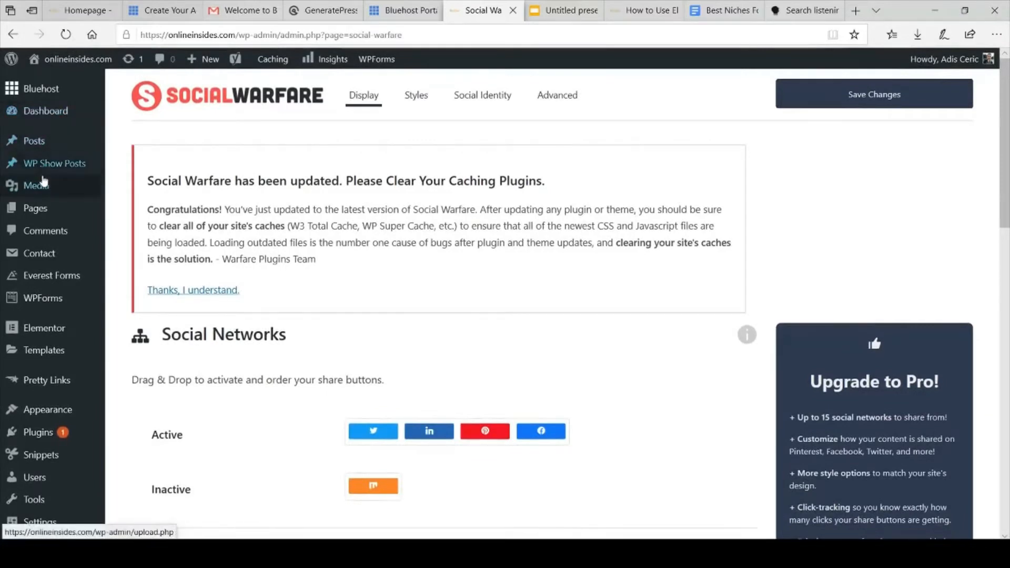
mouse_move(43, 181)
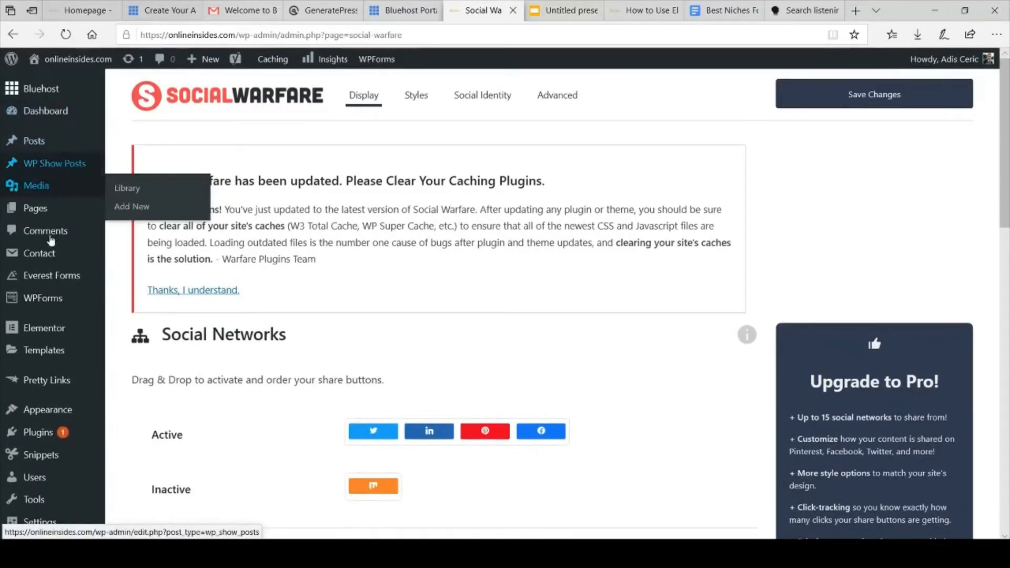
scroll(34, 331, down, 3)
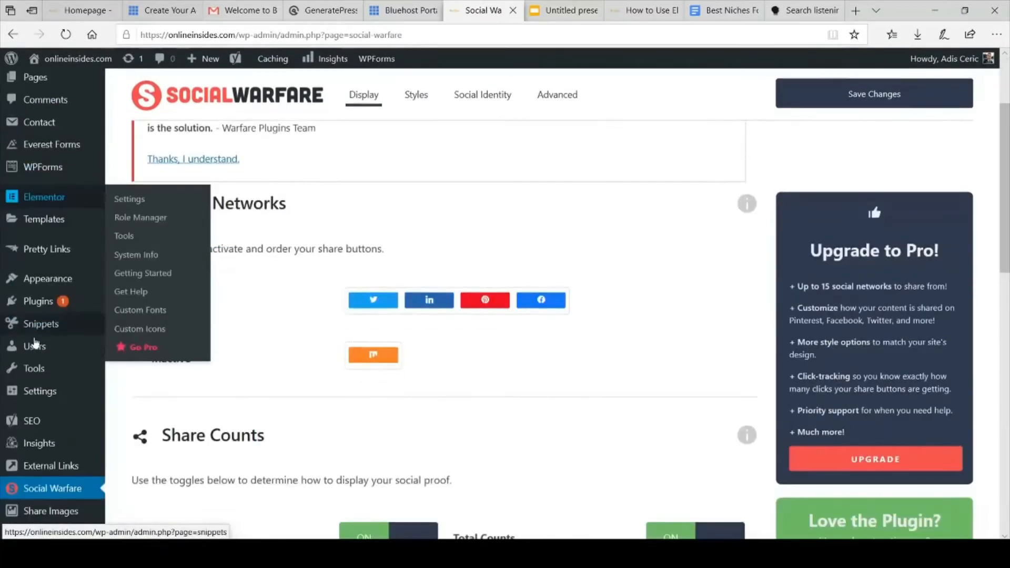
click(47, 310)
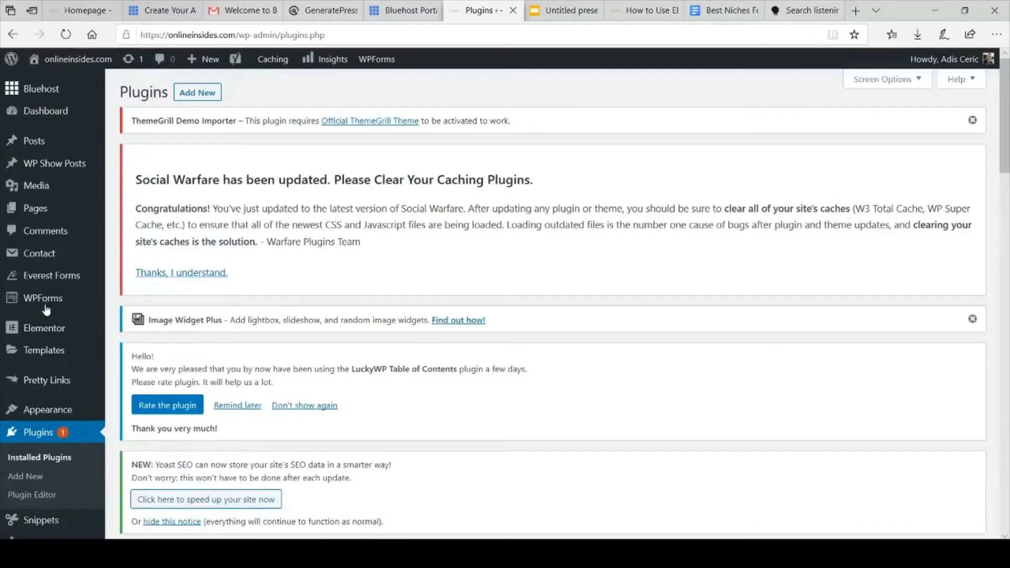
Open the page for adding new plugins and search the plugin directory for "elementor".
scroll(641, 278, down, 5)
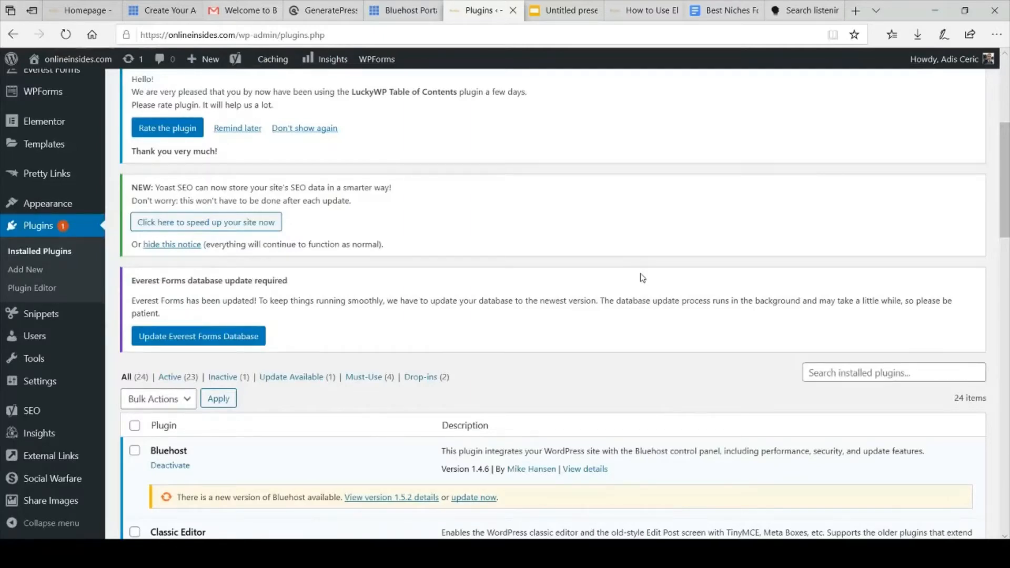
scroll(641, 277, up, 5)
click(192, 93)
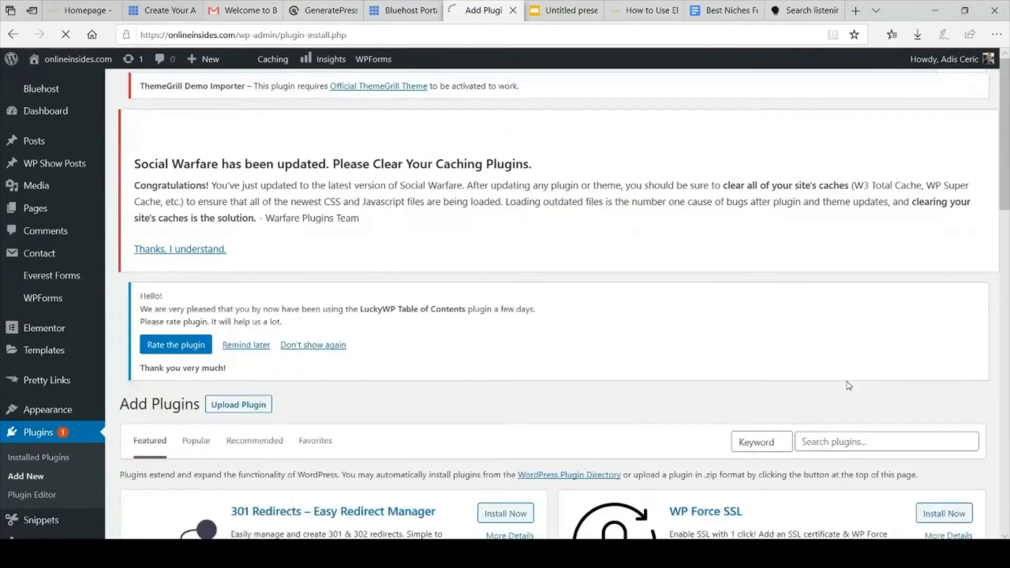
scroll(847, 383, down, 2)
click(883, 351)
text(elementor)
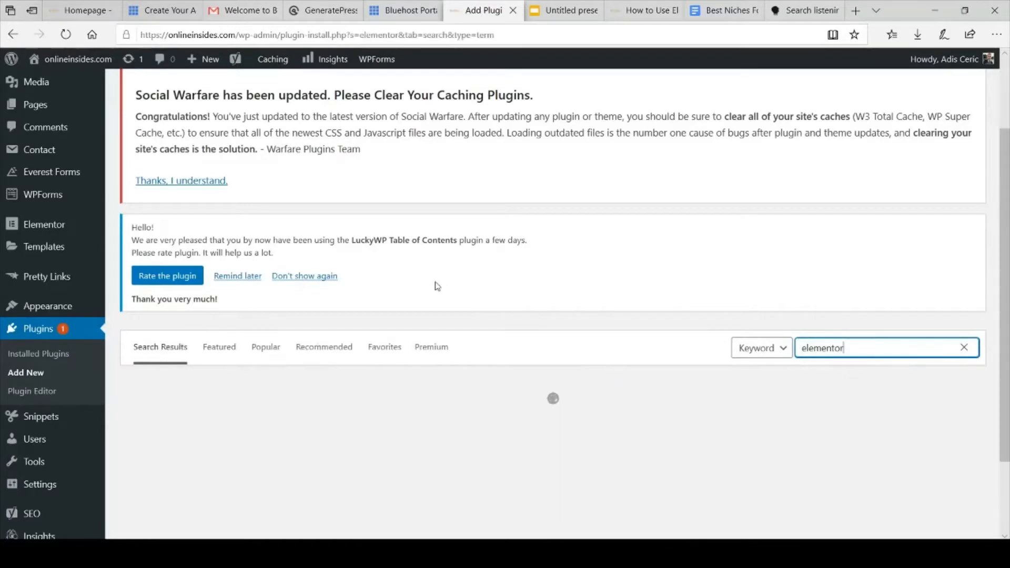
Look through the Elementor search results and check the activation status of Elementor Page Builder.
scroll(436, 285, down, 2)
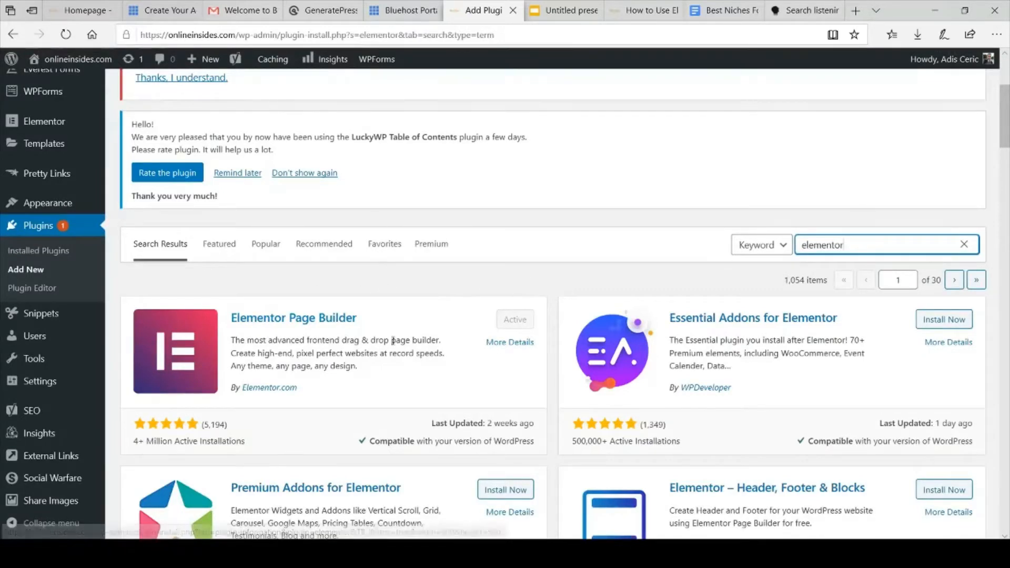
scroll(66, 482, up, 4)
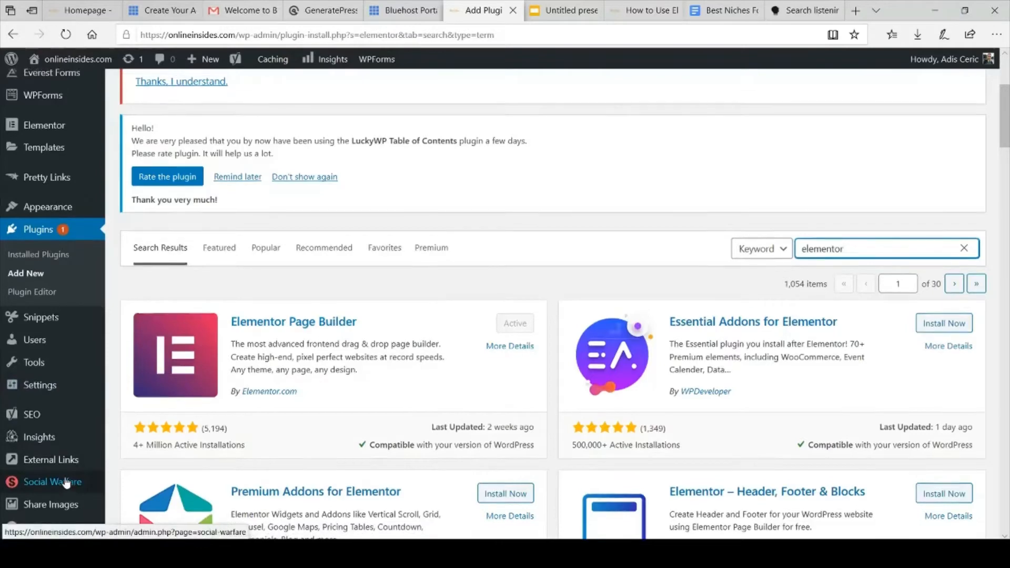
scroll(66, 482, down, 4)
scroll(66, 482, up, 5)
scroll(66, 482, down, 1)
Try to replace the plugin search term with one for the Classic Editor plugin.
drag(866, 450, 720, 457)
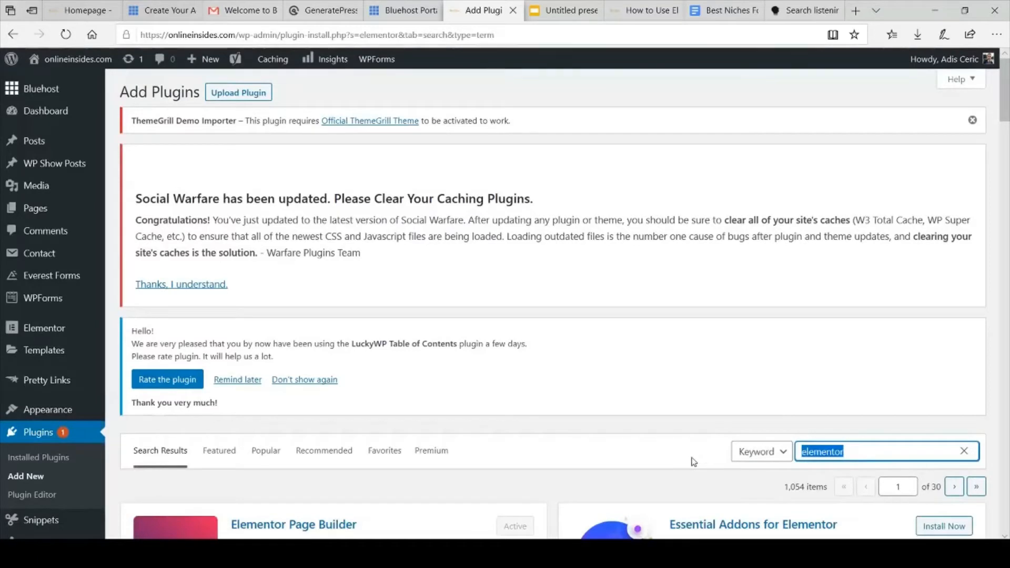
text(calss)
key(BackSpace)
key(BackSpace)
key(BackSpace)
key(BackSpace)
text(lass)
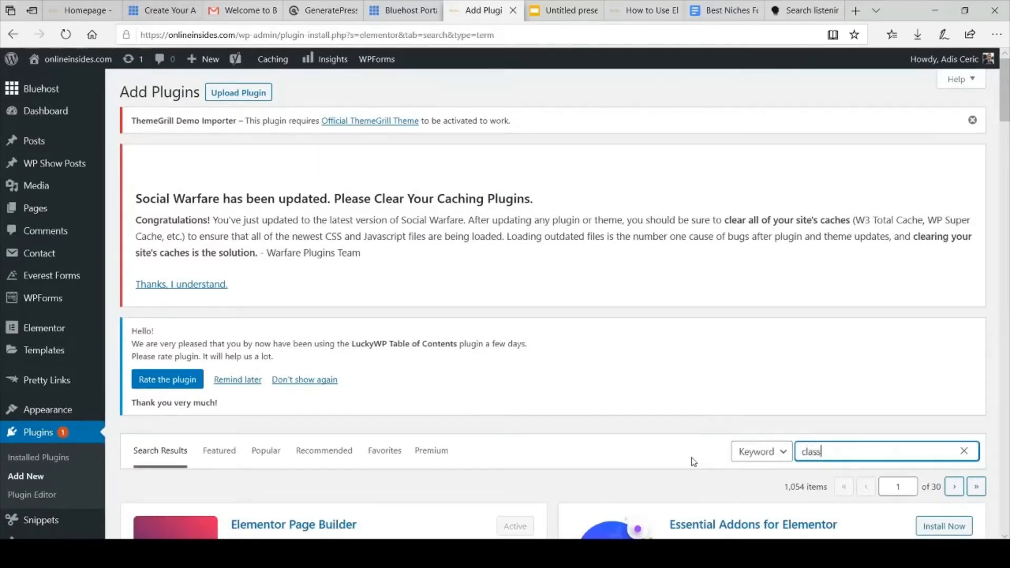
text(ic edite)
Clear the search term on the page for adding plugins.
key(BackSpace)
key(BackSpace)
key(BackSpace)
key(BackSpace)
key(BackSpace)
key(BackSpace)
key(BackSpace)
key(BackSpace)
key(BackSpace)
key(BackSpace)
key(BackSpace)
key(BackSpace)
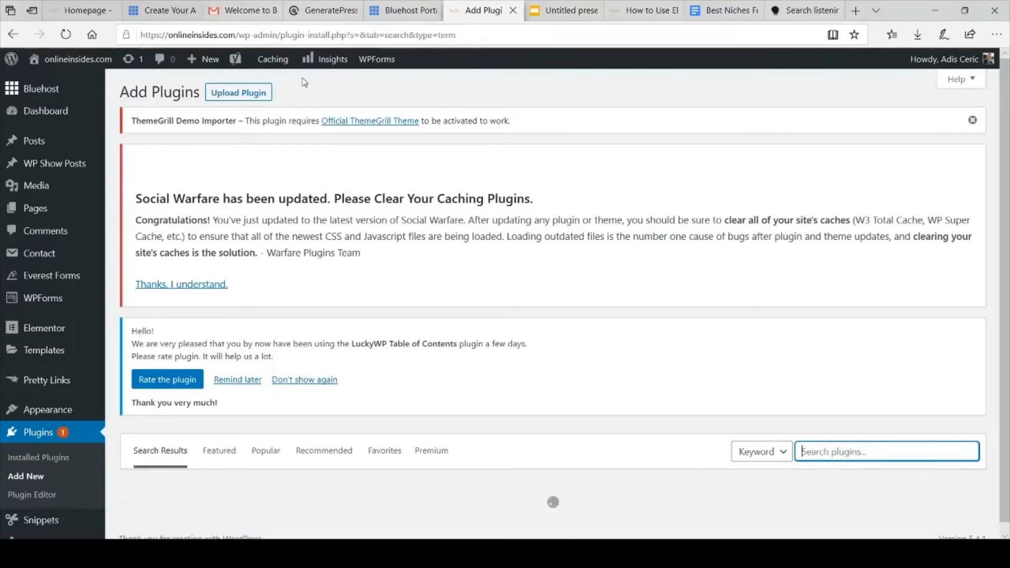
Search the plugin directory for "classic editor" and check the Classic Editor plugin's activation status.
text(classic editor)
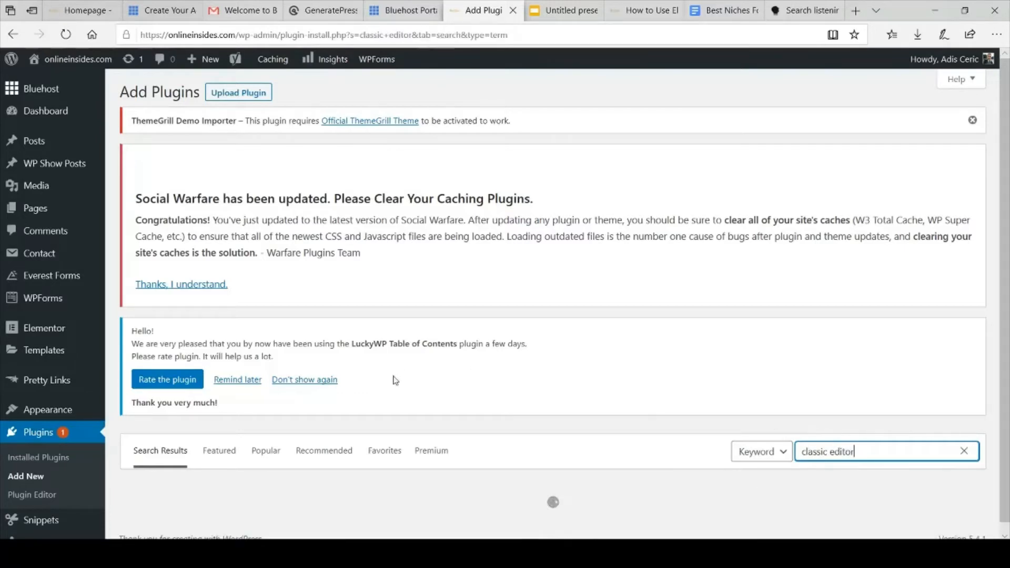
scroll(395, 379, down, 2)
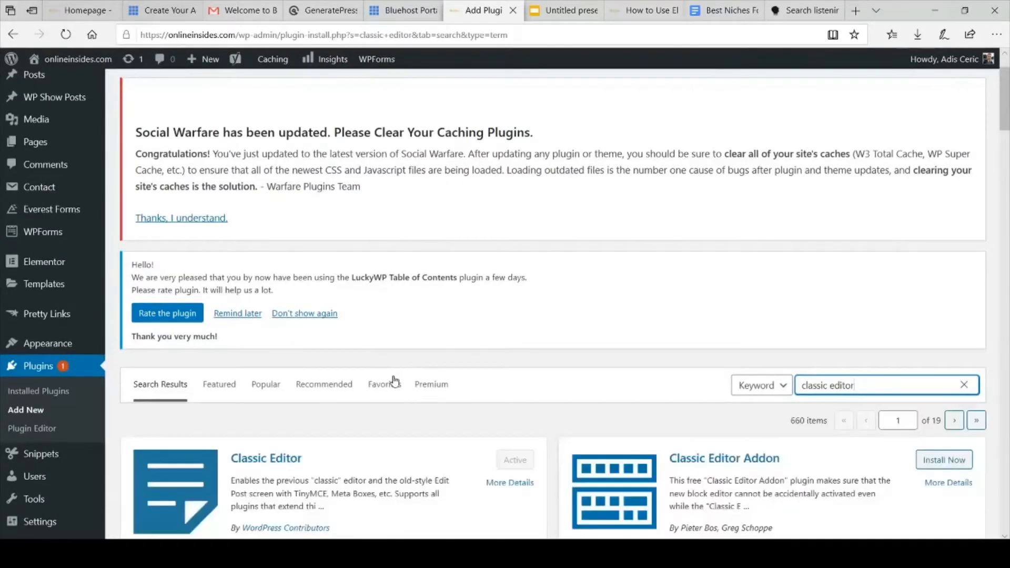
scroll(395, 379, down, 2)
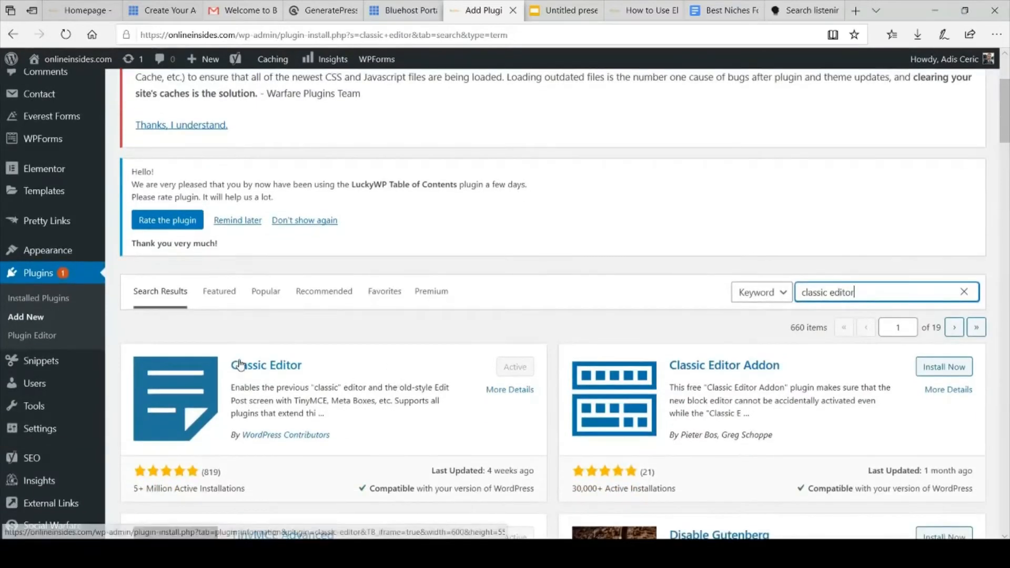
mouse_move(53, 136)
scroll(53, 135, up, 3)
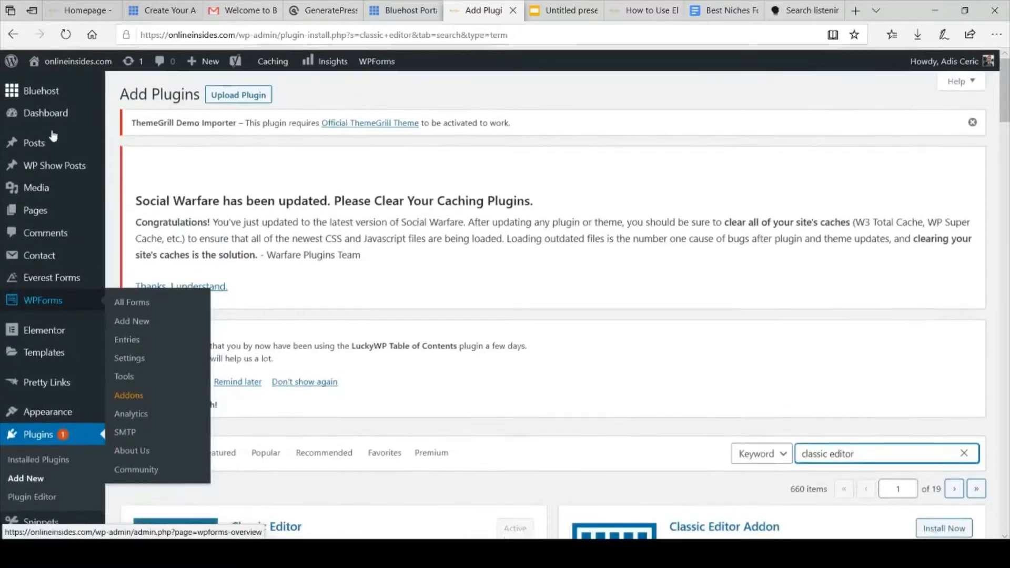
scroll(298, 242, down, 5)
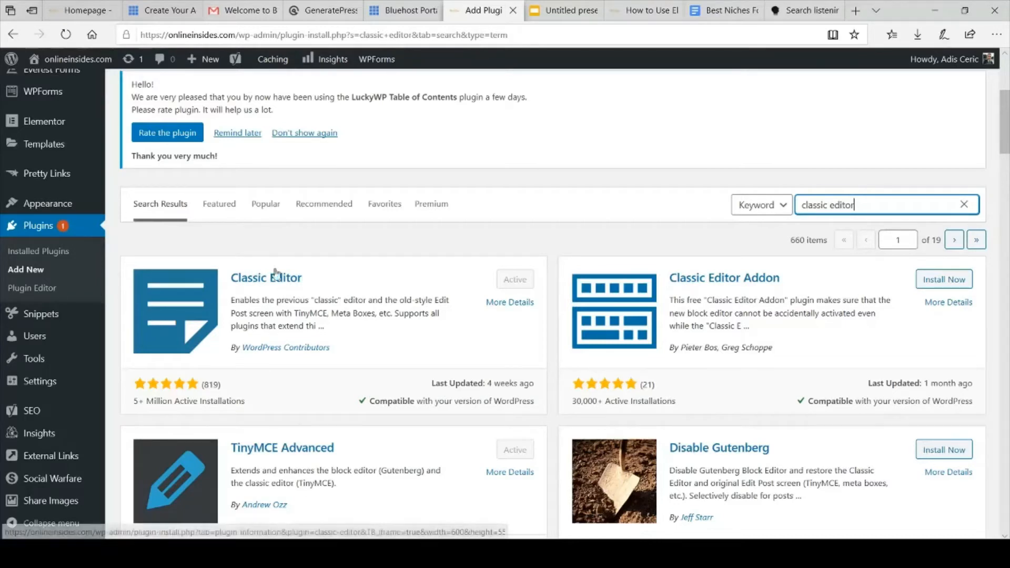
scroll(455, 254, up, 4)
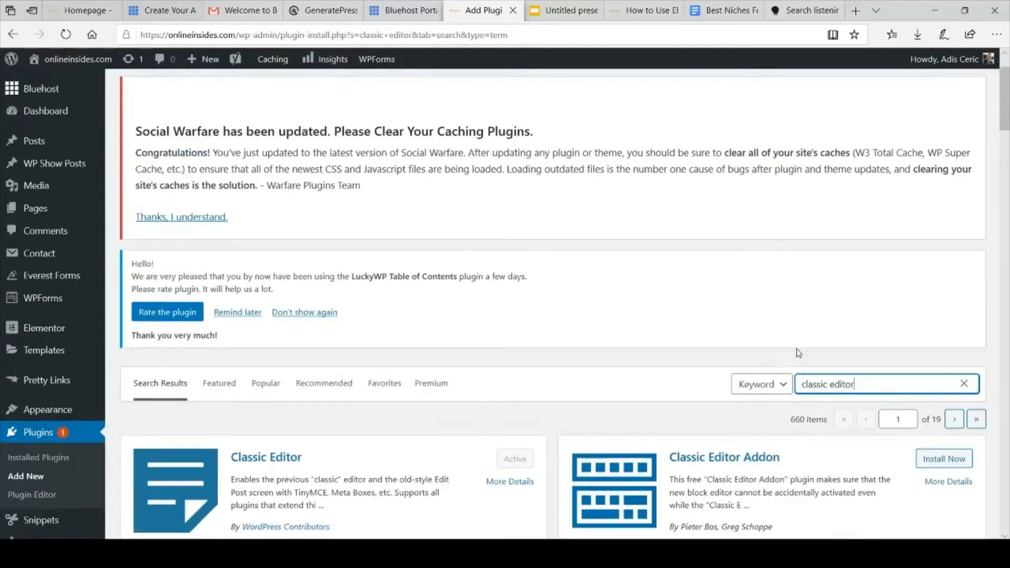
Replace the plugin search term with "contact" and check the Contact Form 7 entry among the results.
drag(855, 383, 778, 388)
key(BackSpace)
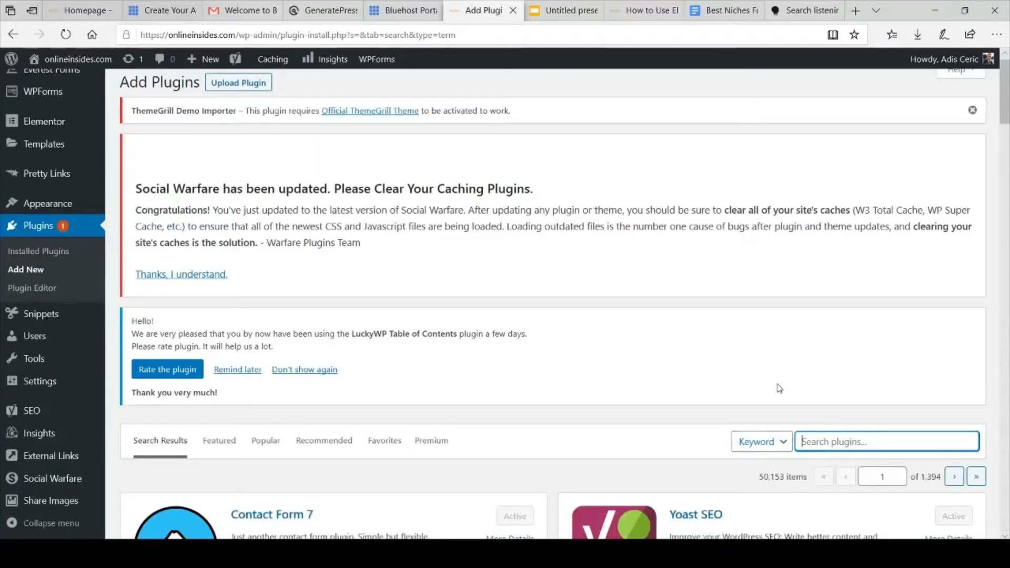
text(contact)
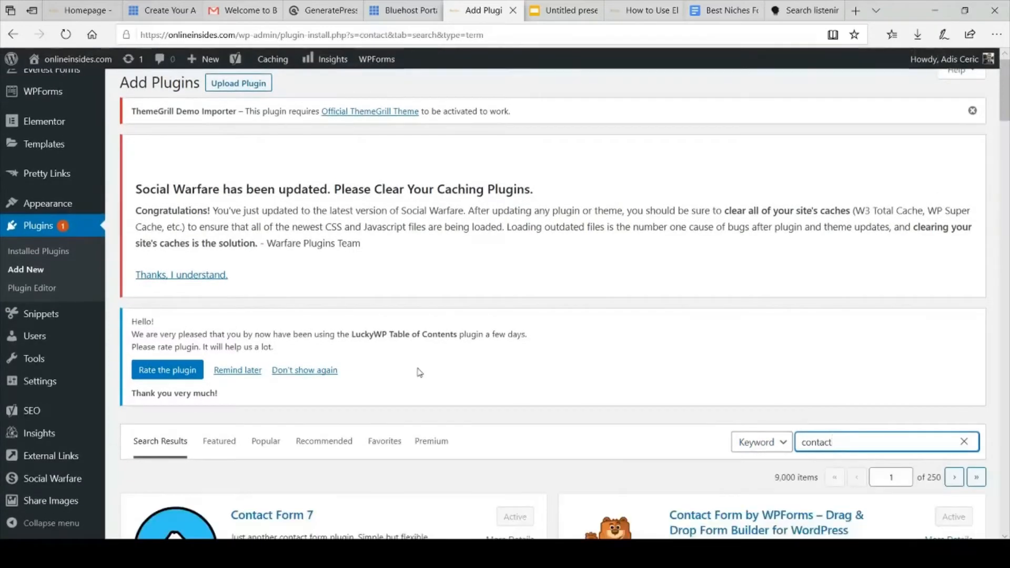
scroll(419, 368, down, 3)
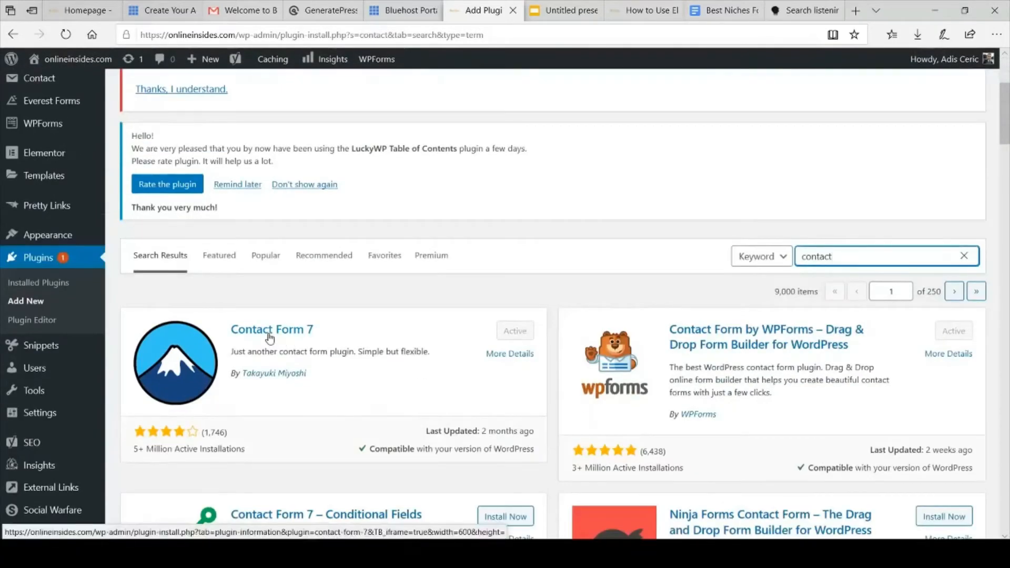
scroll(340, 401, down, 1)
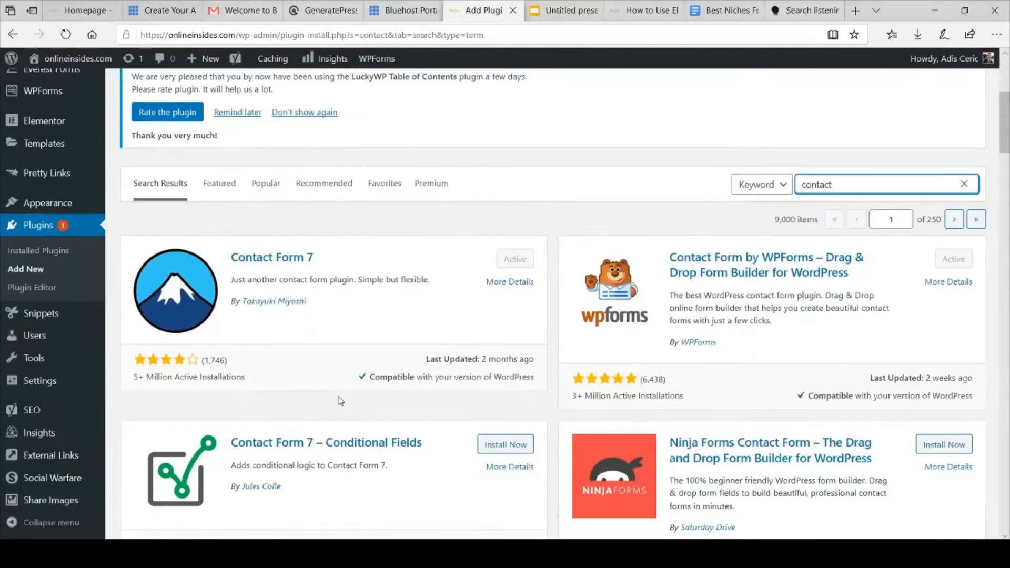
scroll(341, 401, up, 2)
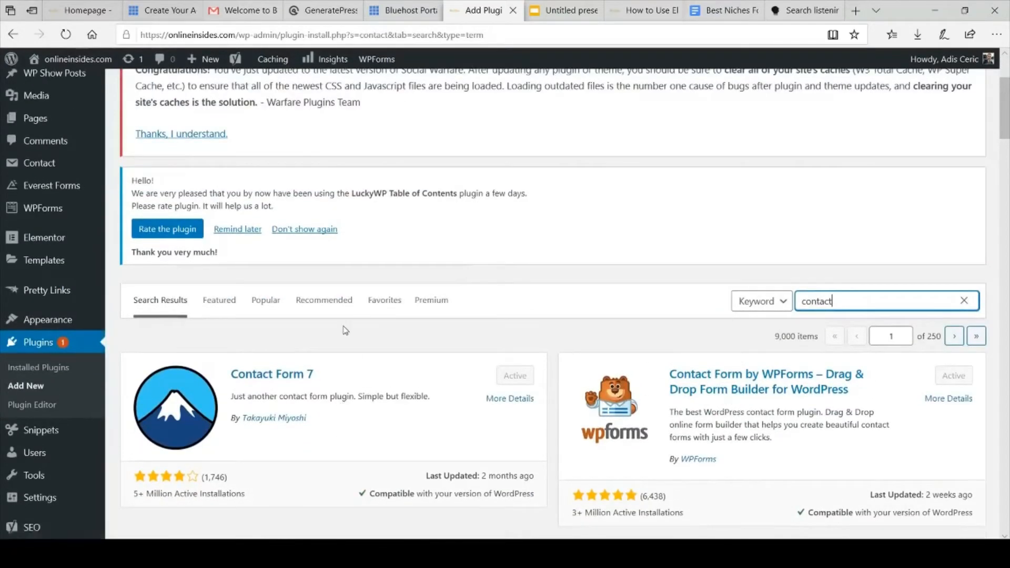
scroll(342, 329, up, 3)
Open the list of contact forms managed by Contact Form 7 and look over the page.
mouse_move(45, 263)
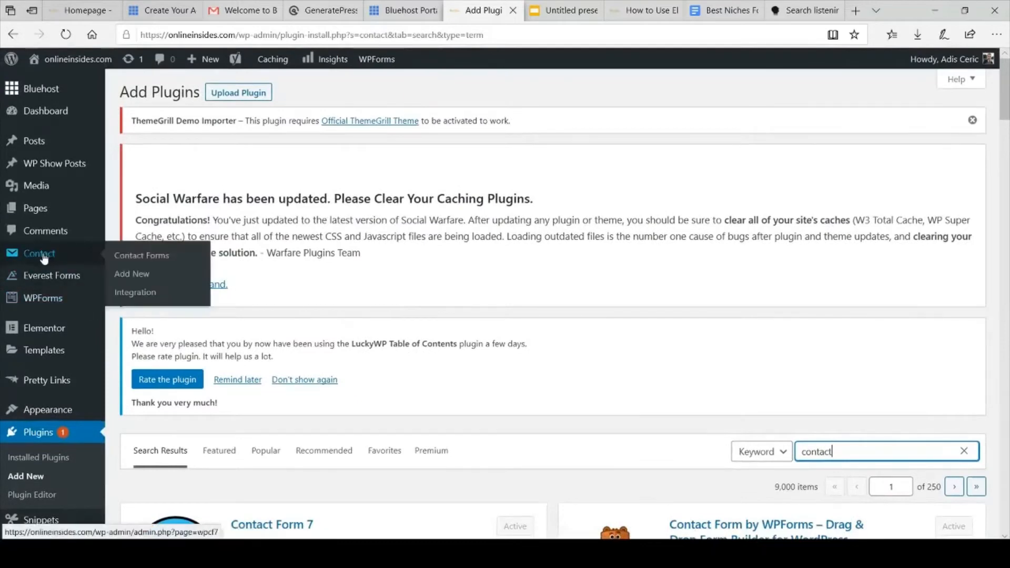
click(135, 262)
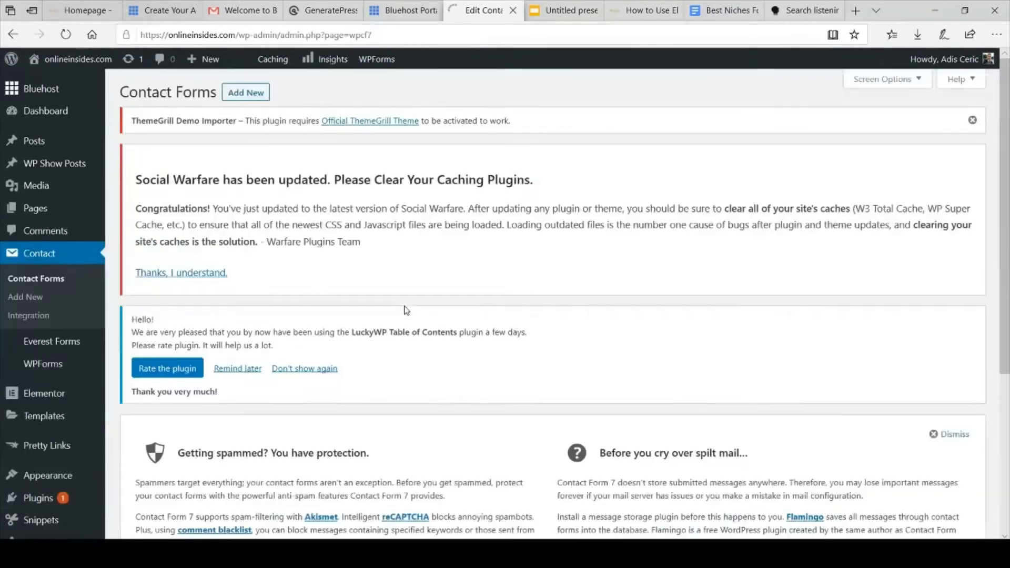
scroll(407, 310, down, 6)
scroll(407, 310, up, 6)
scroll(406, 310, down, 3)
scroll(406, 311, up, 3)
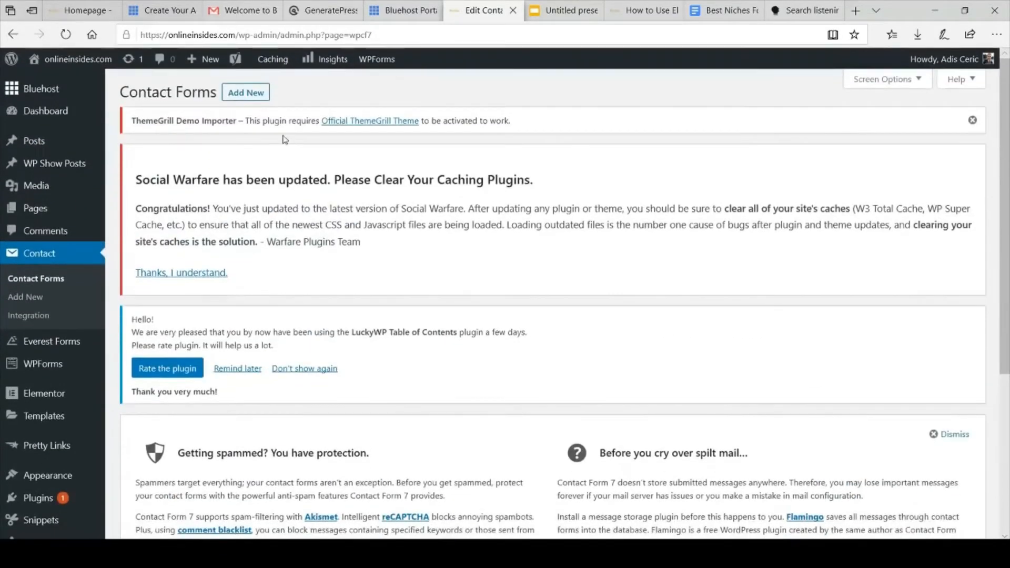
Start a new contact form titled "contact form 2" and bring its form template into view.
click(246, 99)
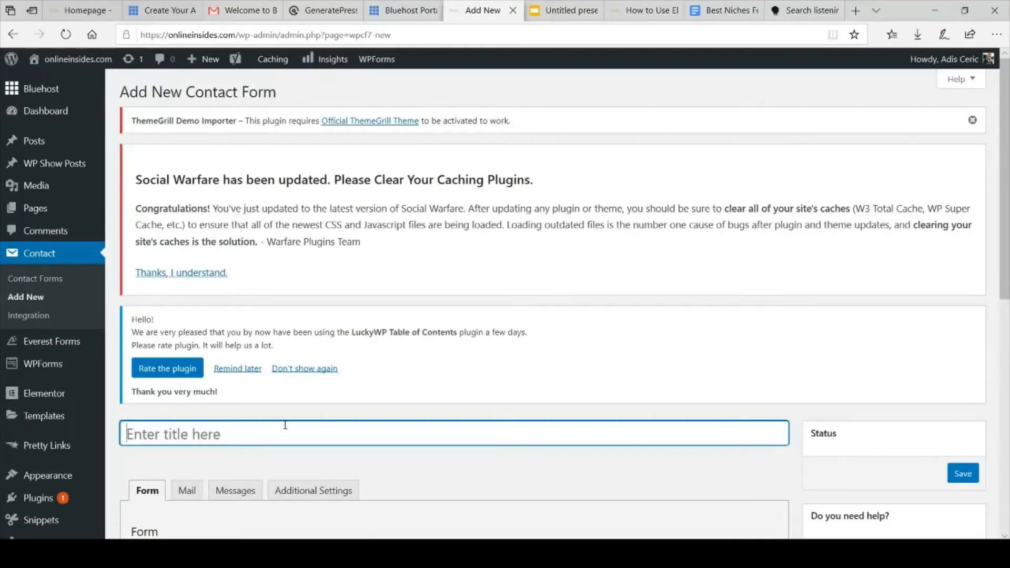
text(contact form 2)
scroll(285, 425, down, 6)
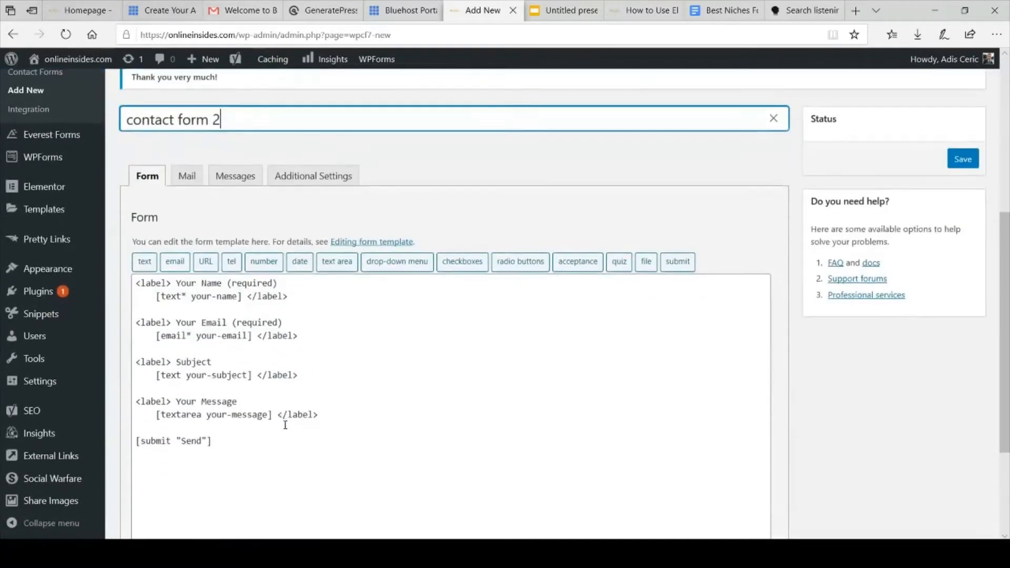
Review the new contact form's mail settings, including the recipient address, plus its additional settings and messages.
click(181, 185)
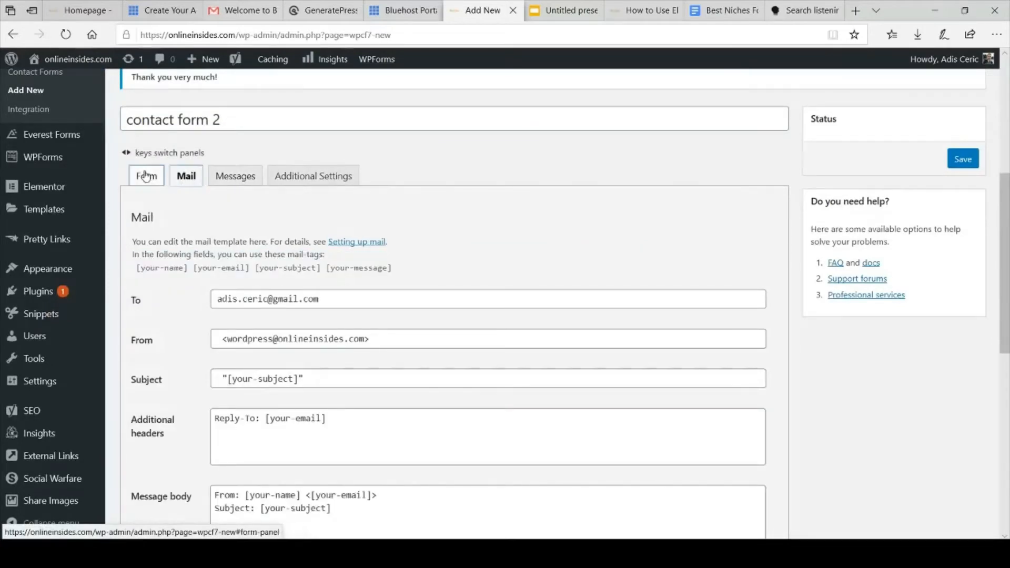
click(145, 176)
click(185, 179)
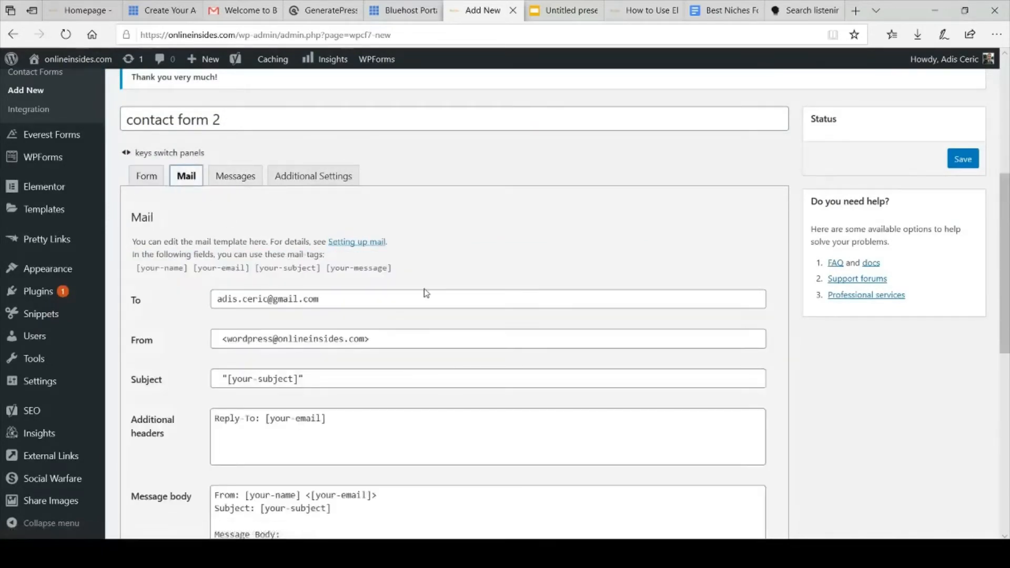
drag(400, 300, 204, 311)
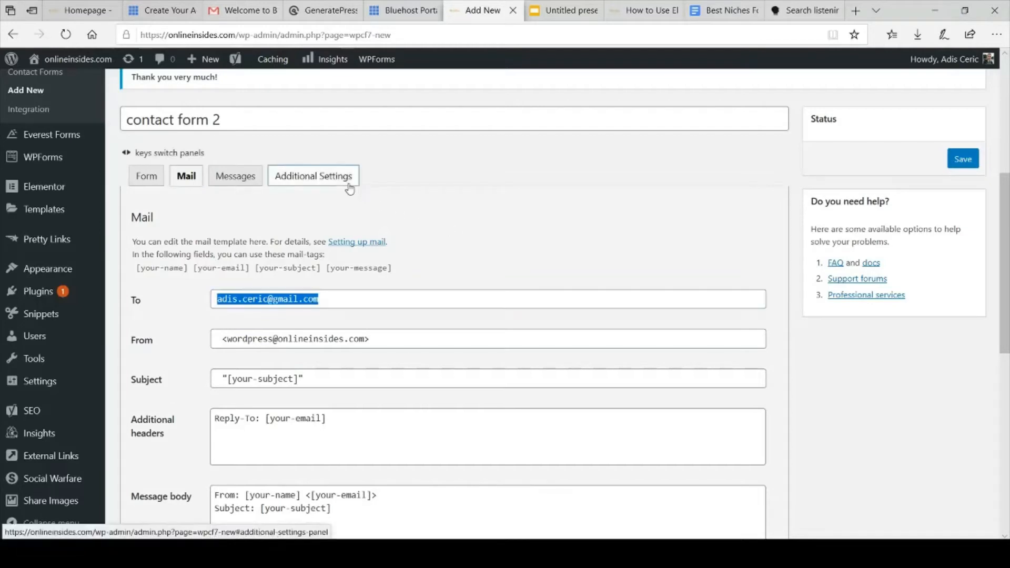
click(314, 175)
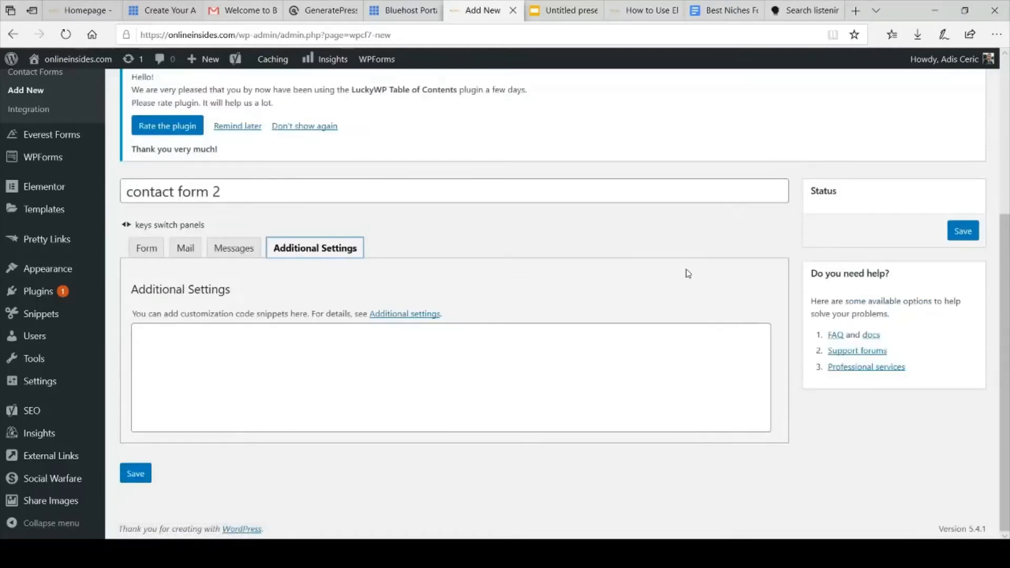
click(239, 252)
scroll(569, 286, down, 3)
scroll(569, 285, up, 10)
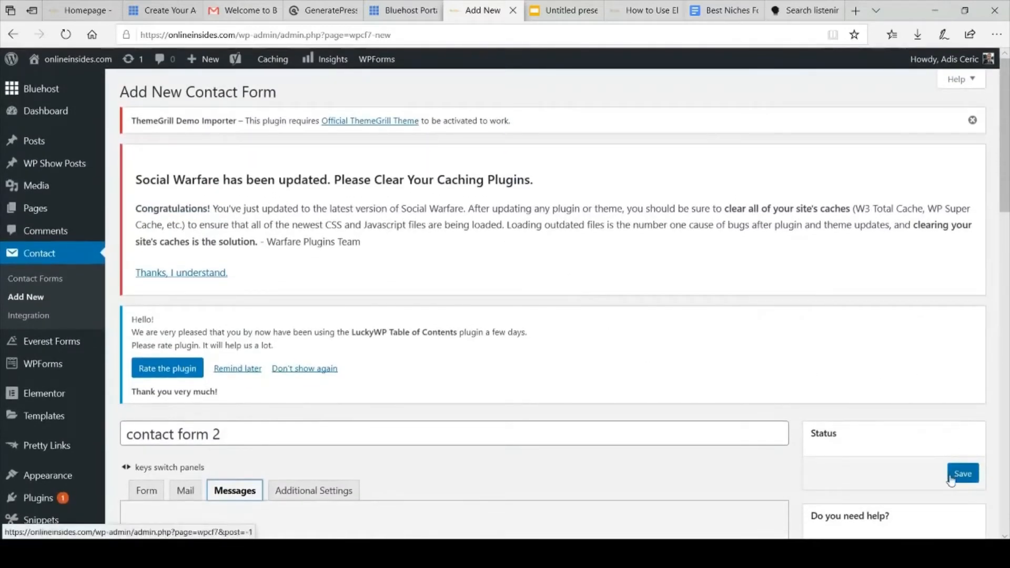
Save the new contact form and look at the shortcode generated for it.
click(950, 476)
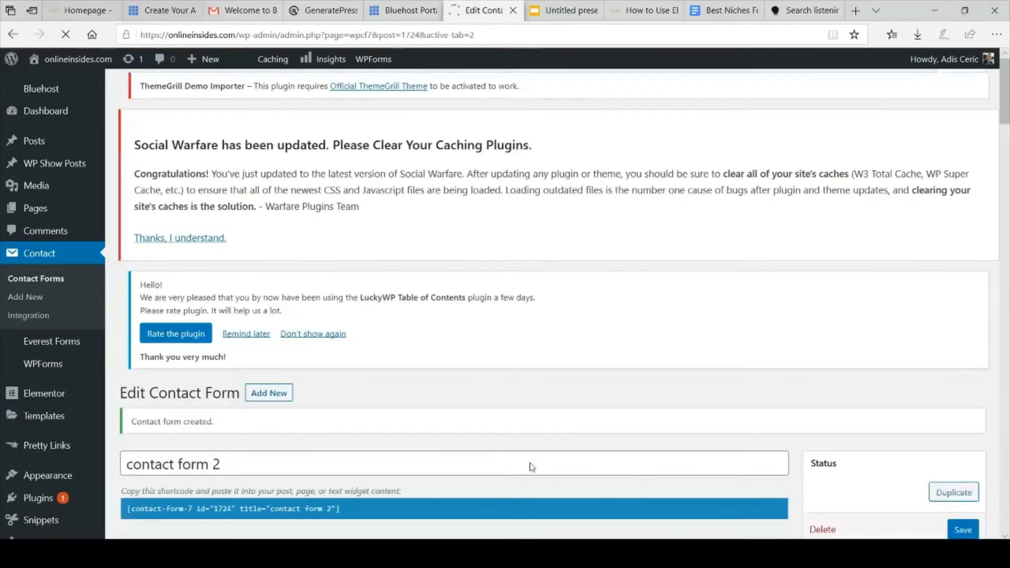
scroll(548, 389, down, 3)
scroll(548, 387, down, 4)
scroll(548, 388, up, 2)
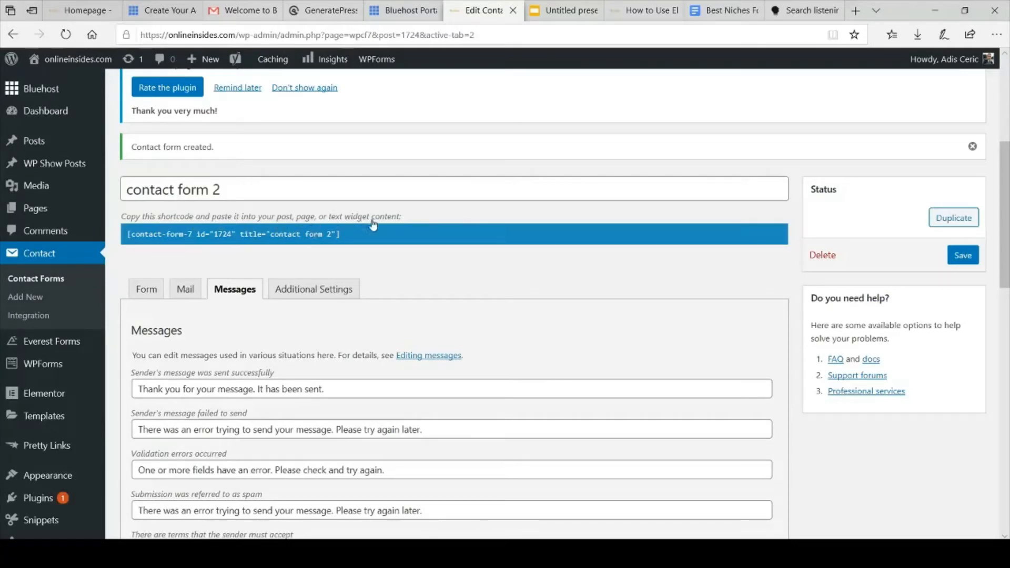
scroll(390, 260, up, 5)
scroll(390, 259, down, 3)
scroll(390, 260, up, 3)
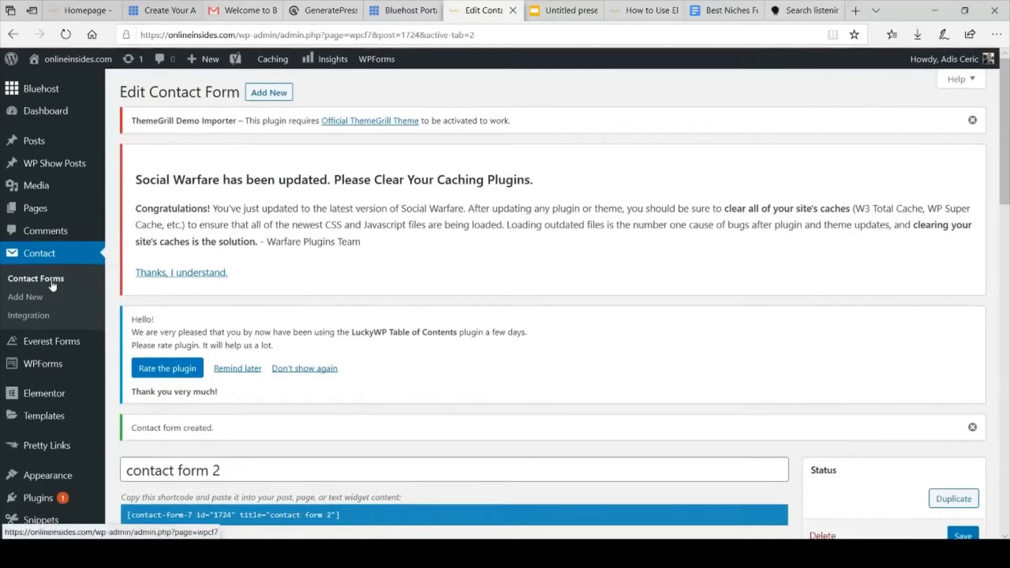
Return to the list of contact forms and copy the shortcode of Contact form 1.
click(36, 282)
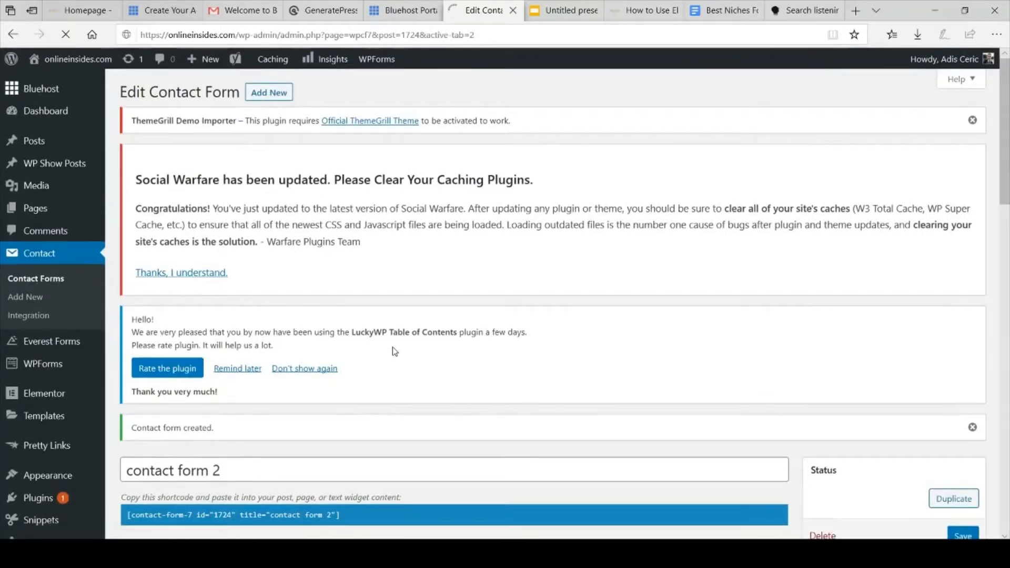
scroll(394, 351, down, 3)
scroll(394, 351, down, 3)
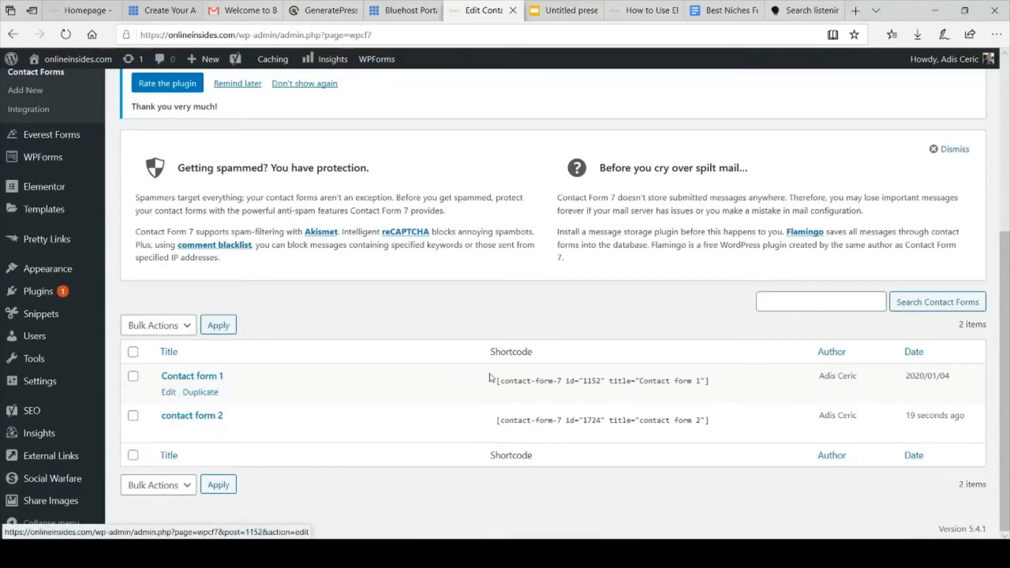
drag(495, 388, 714, 383)
key(ctrl+c)
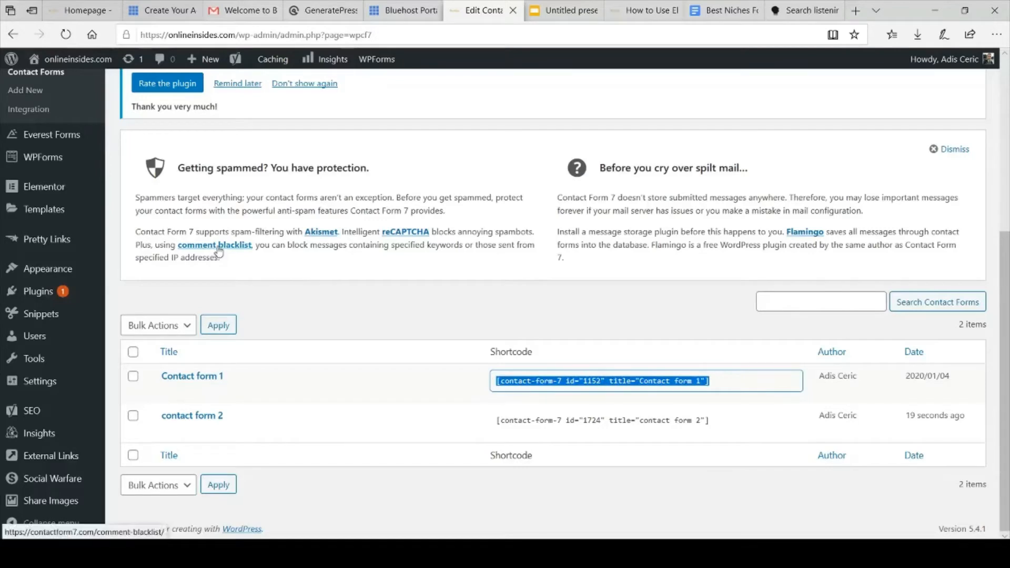
Create a new WordPress page titled "contact page".
scroll(219, 251, up, 5)
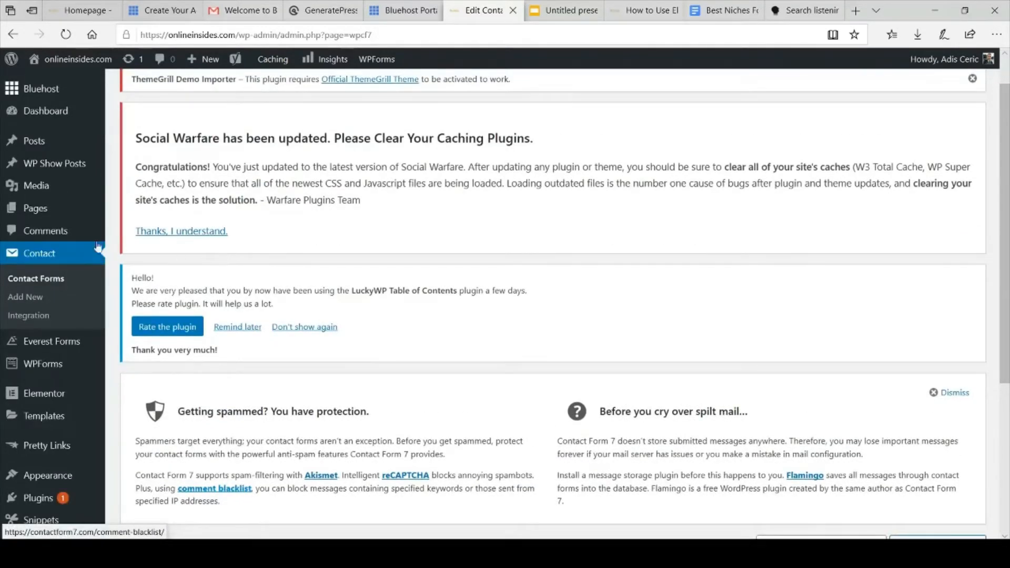
mouse_move(35, 212)
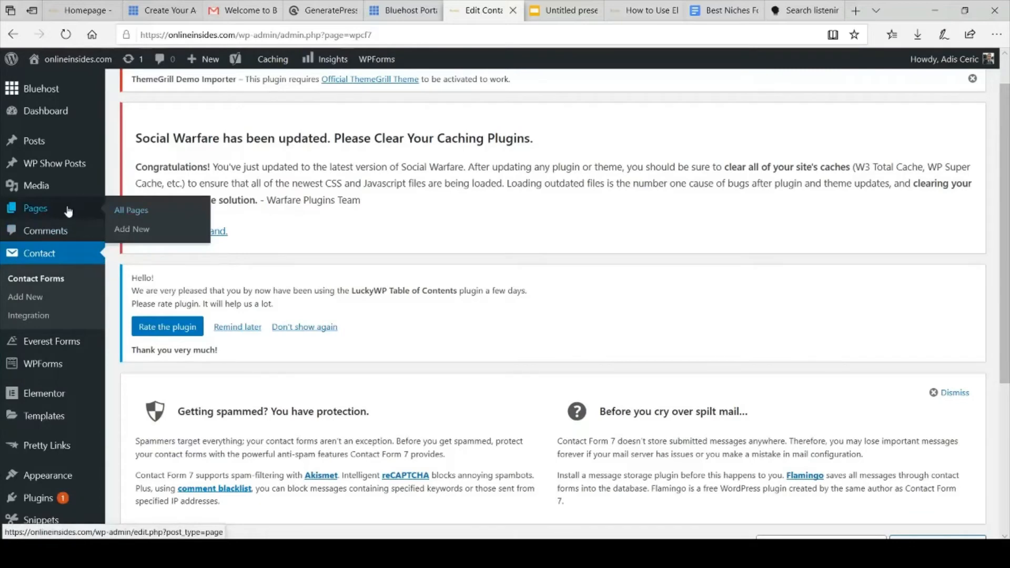
click(56, 210)
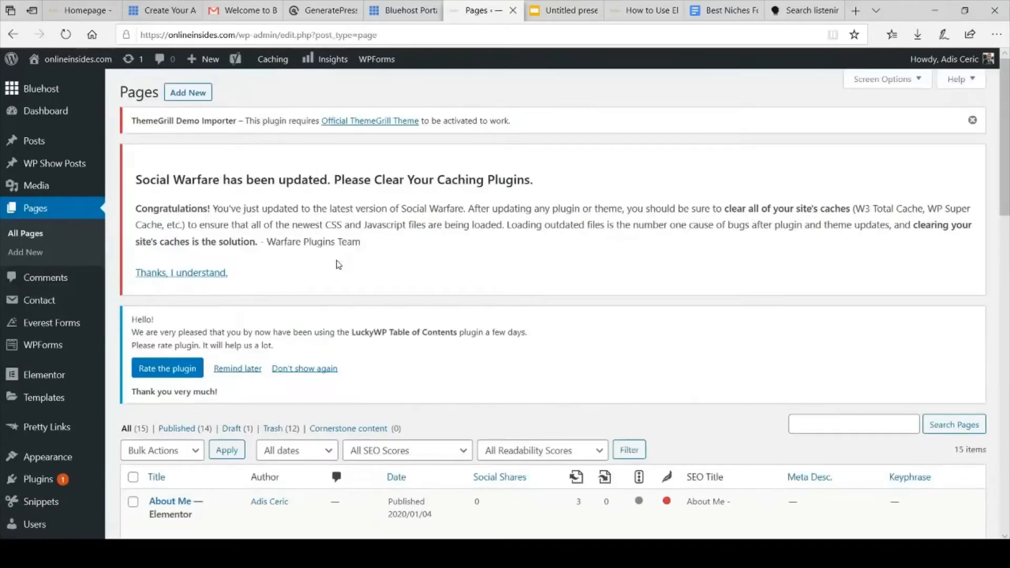
click(188, 92)
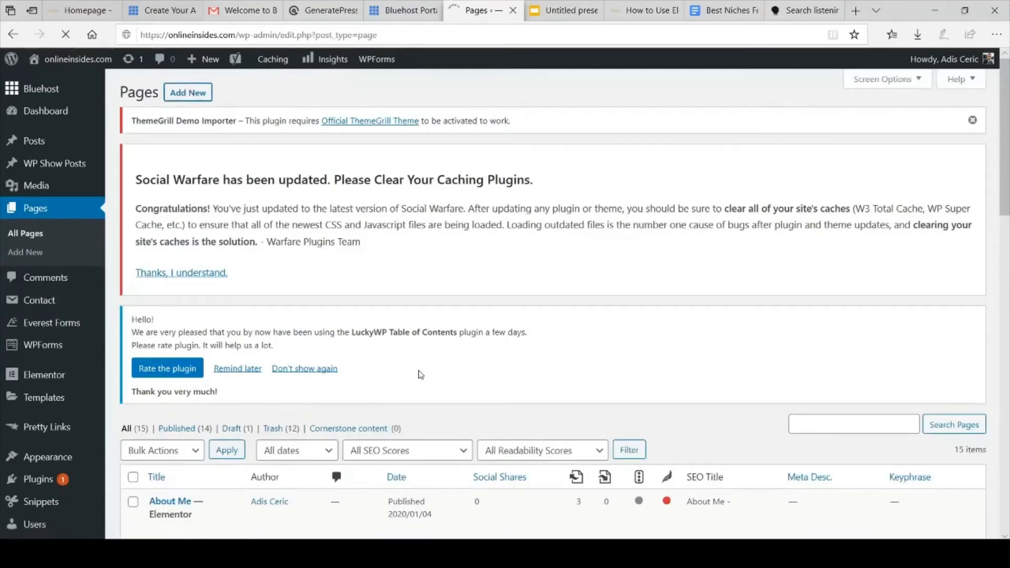
scroll(420, 375, down, 2)
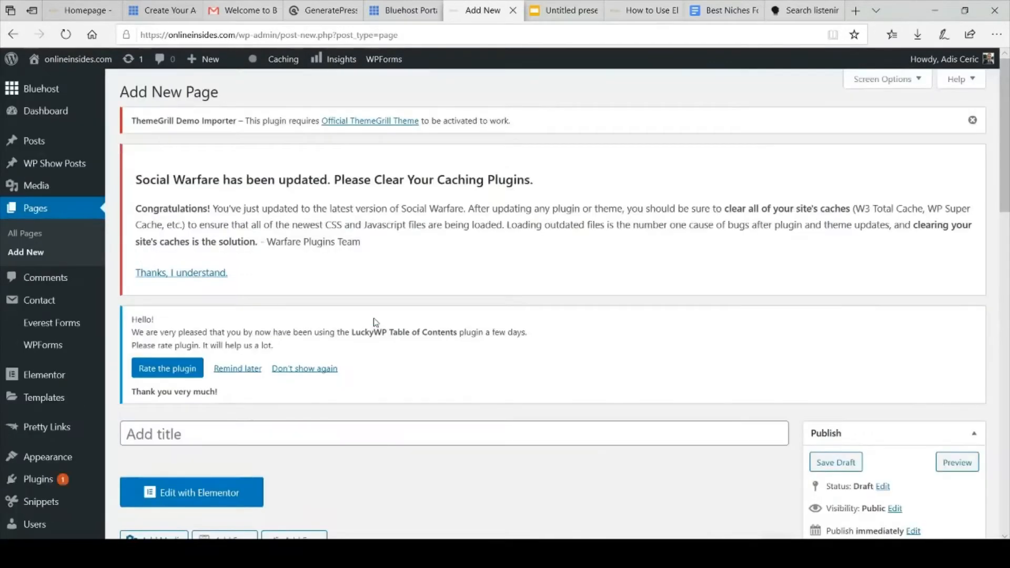
click(309, 434)
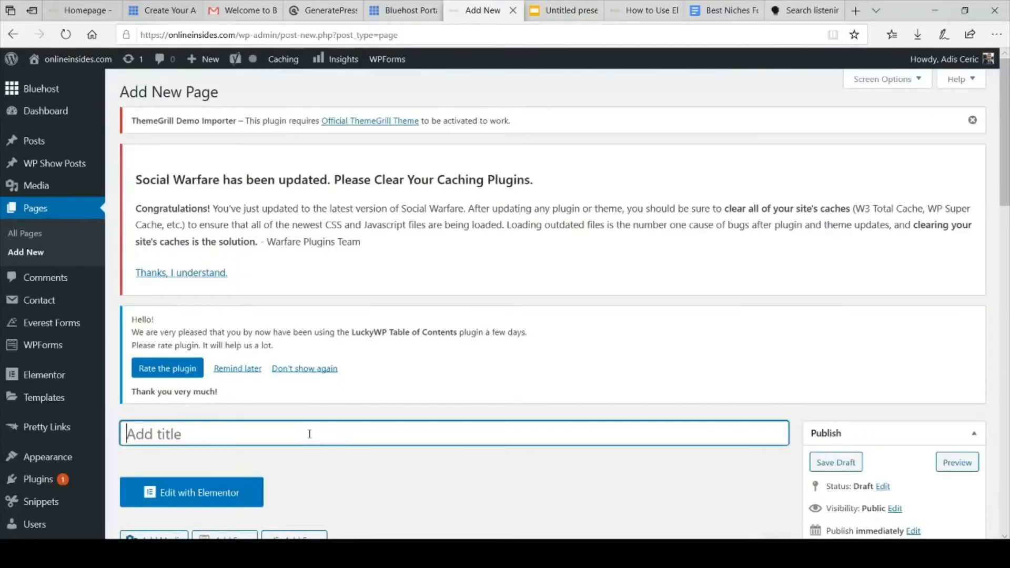
text(contact)
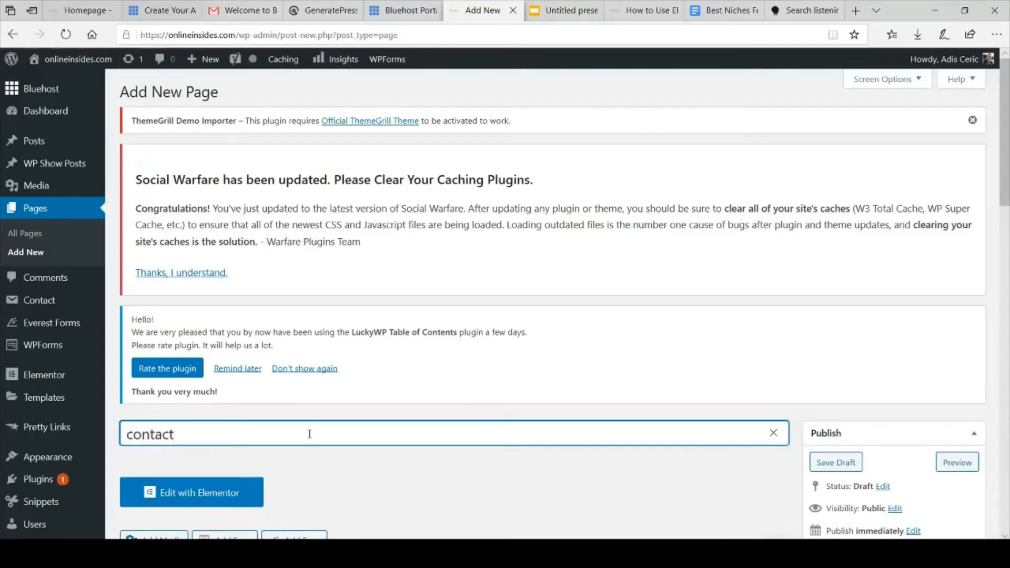
text( page)
Paste the copied Contact form 1 shortcode into the body of the new page.
scroll(309, 434, down, 4)
click(279, 435)
key(ctrl+v)
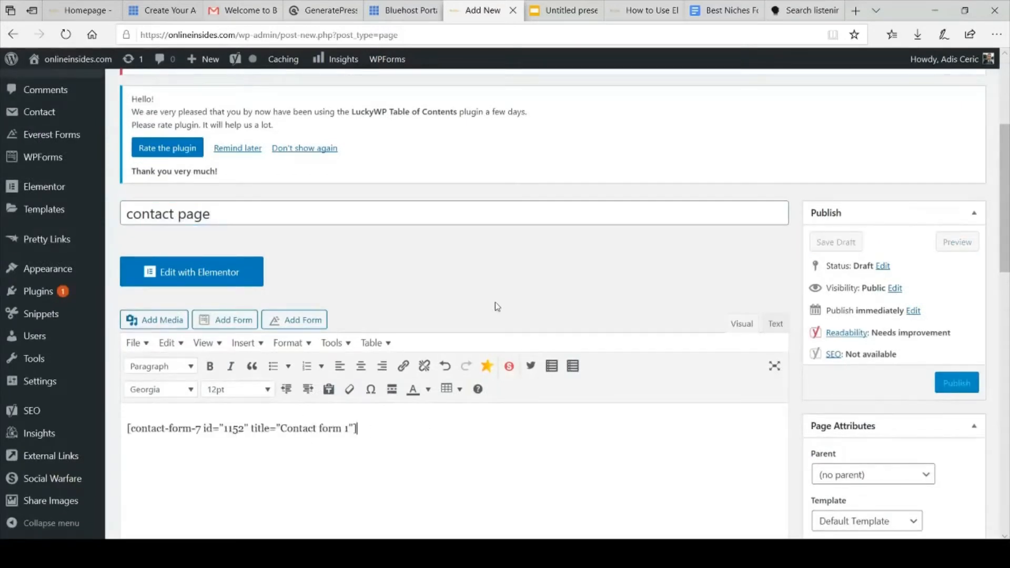
Look at the contact form on the live site's Contact page as an example.
scroll(495, 303, down, 2)
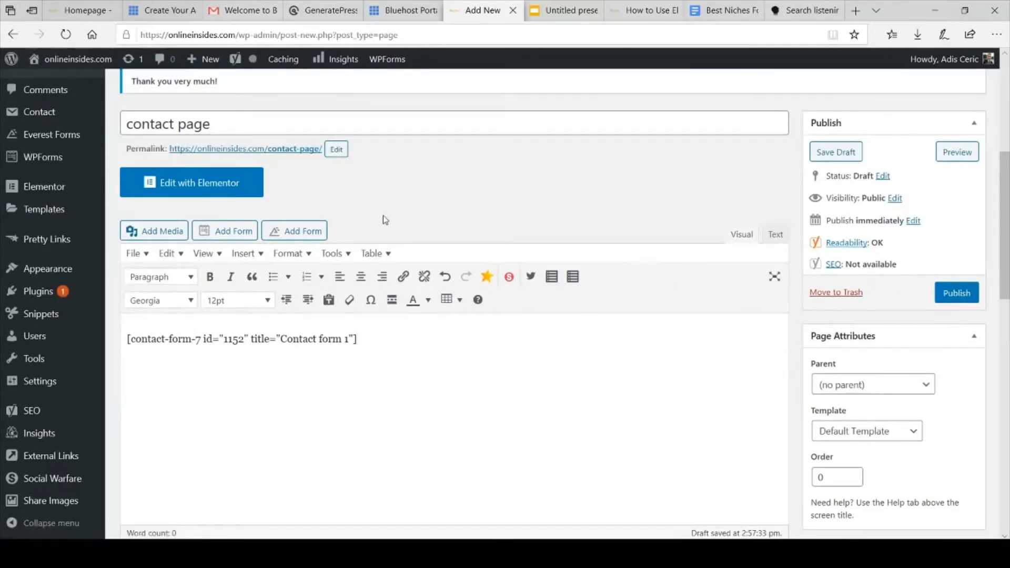
scroll(385, 220, up, 2)
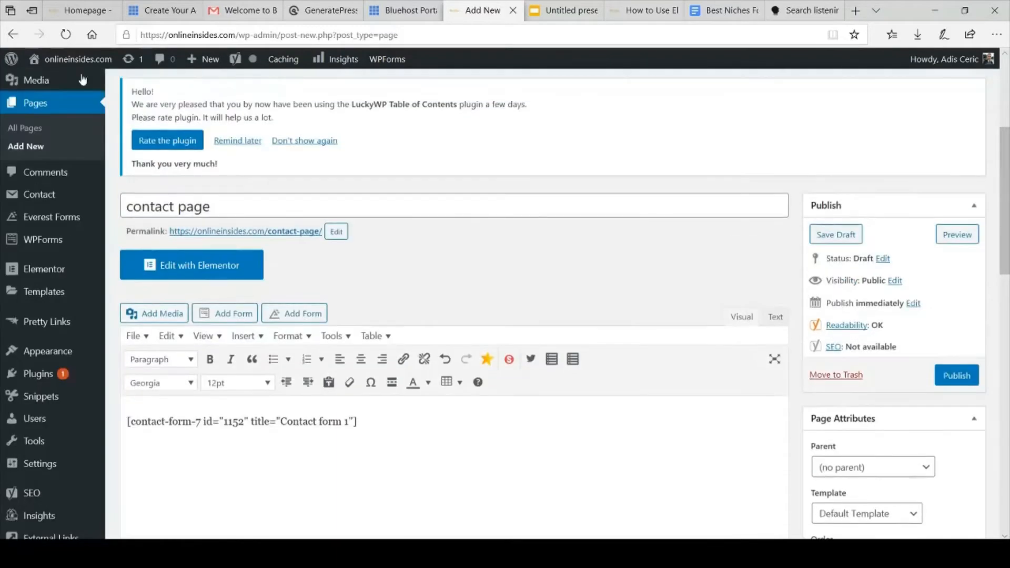
click(81, 10)
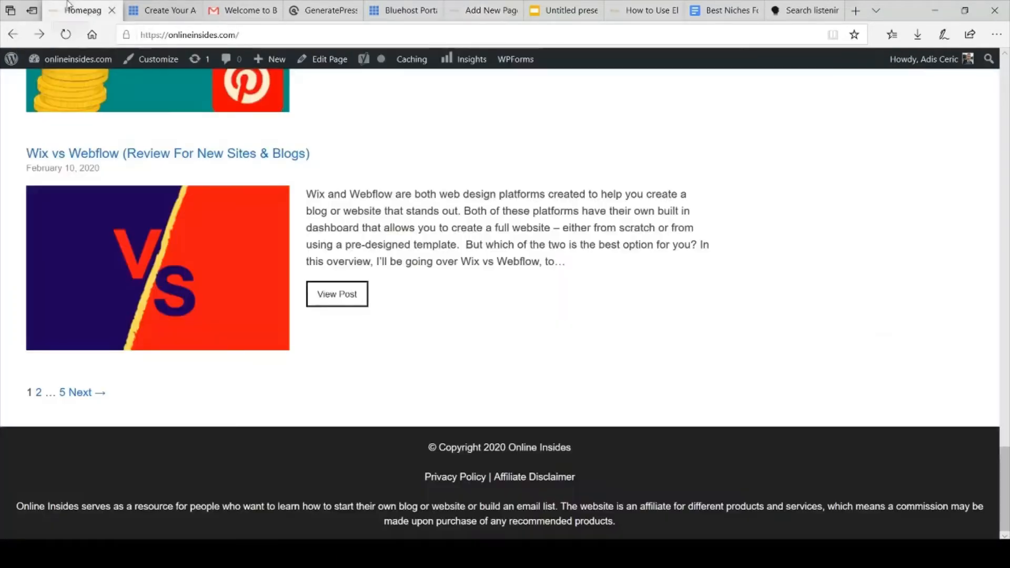
scroll(474, 271, up, 5)
scroll(473, 271, up, 8)
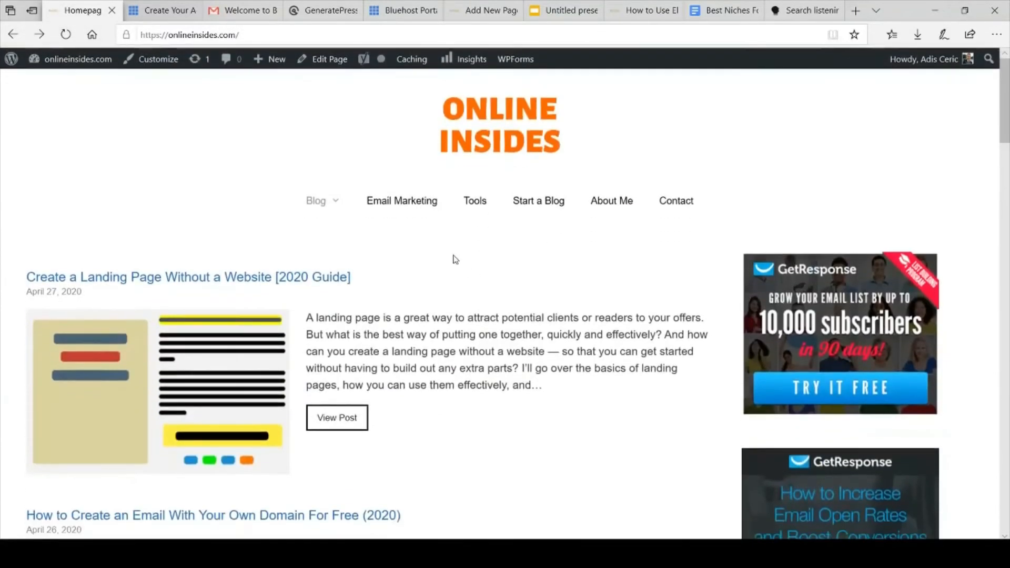
click(672, 206)
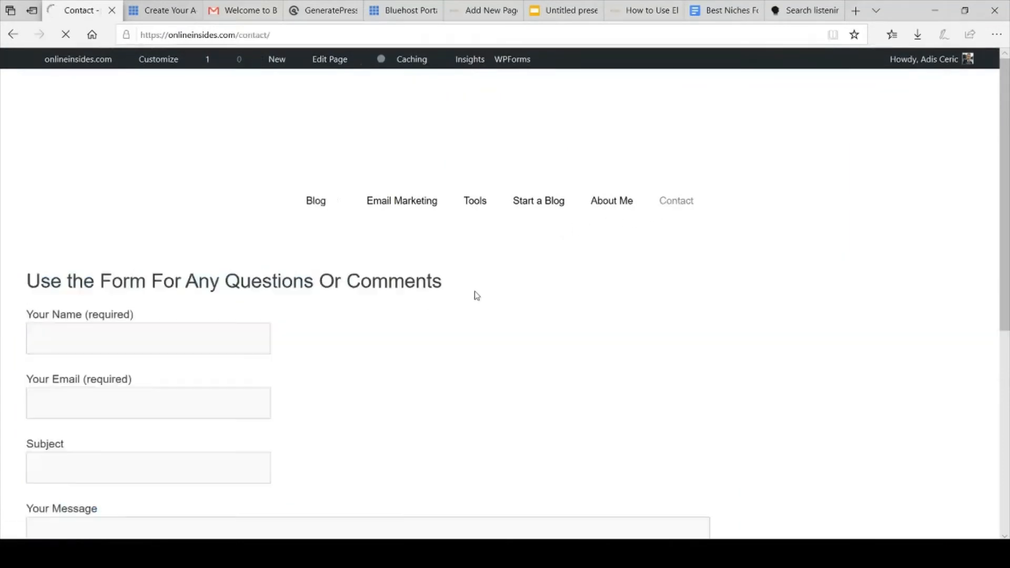
scroll(426, 366, down, 1)
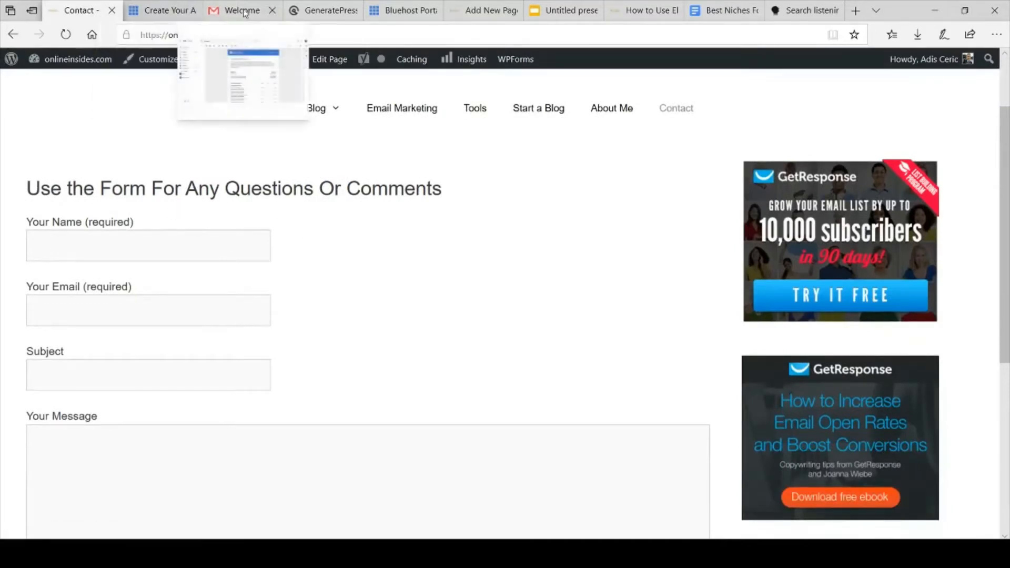
Add the line "Use this form to contact us with any questions!" above the shortcode in the new contact page.
click(470, 12)
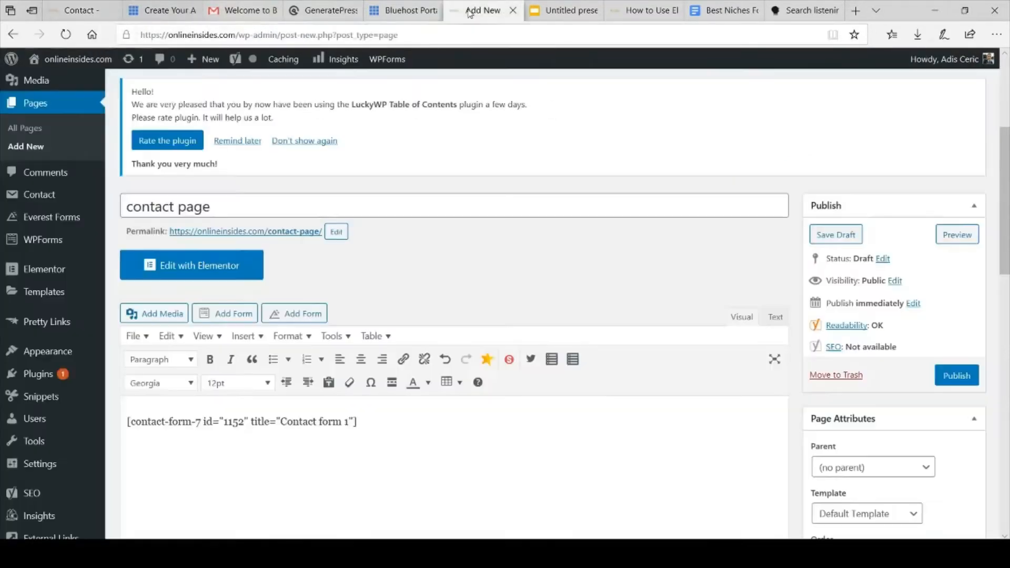
click(122, 419)
key(Return)
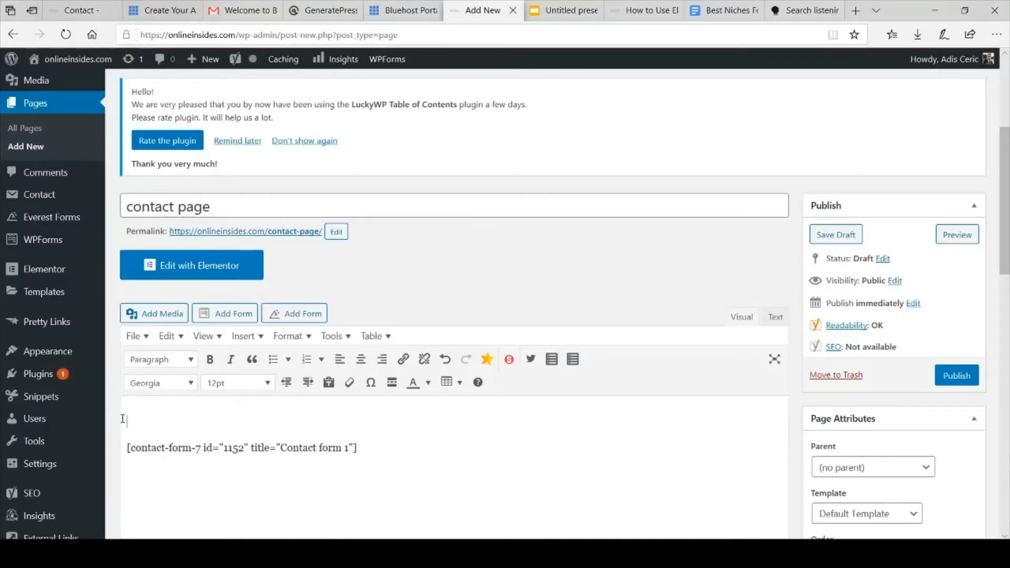
text(Use this form to contact us with any questions!)
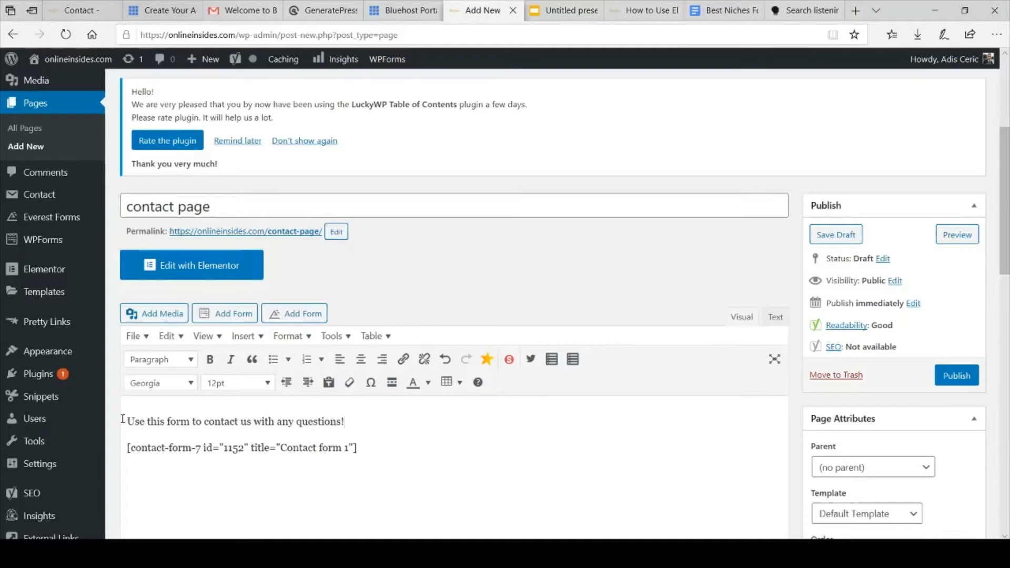
Leave the contact page editor for the list of pages without saving the changes.
scroll(400, 310, down, 4)
scroll(400, 313, up, 5)
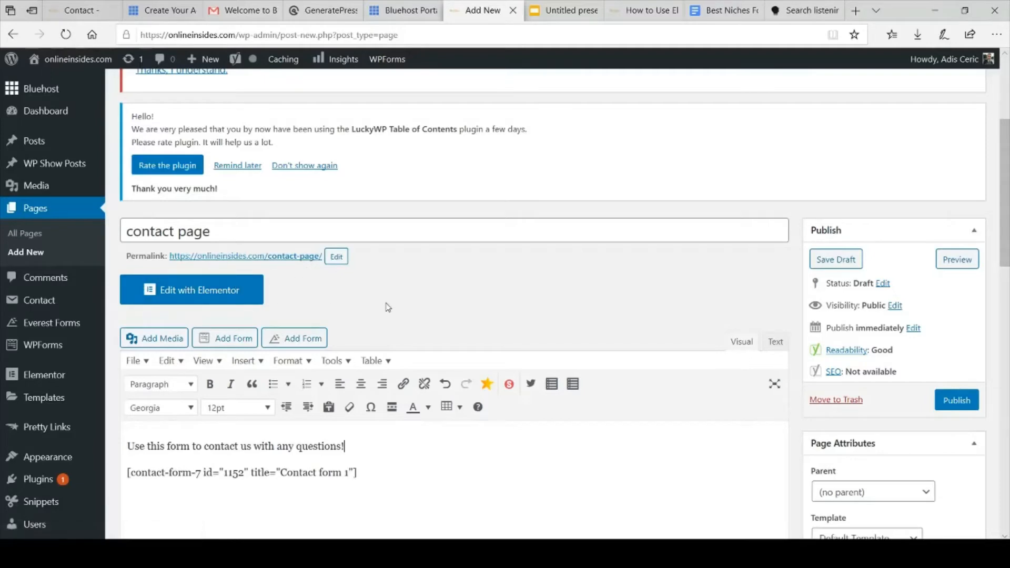
scroll(388, 307, up, 2)
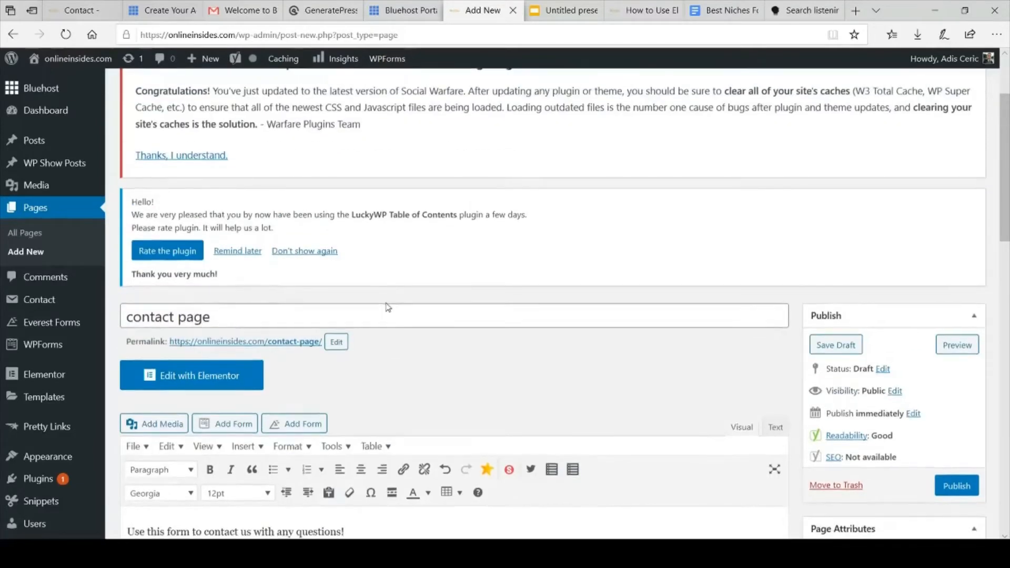
scroll(388, 307, down, 5)
scroll(388, 307, up, 8)
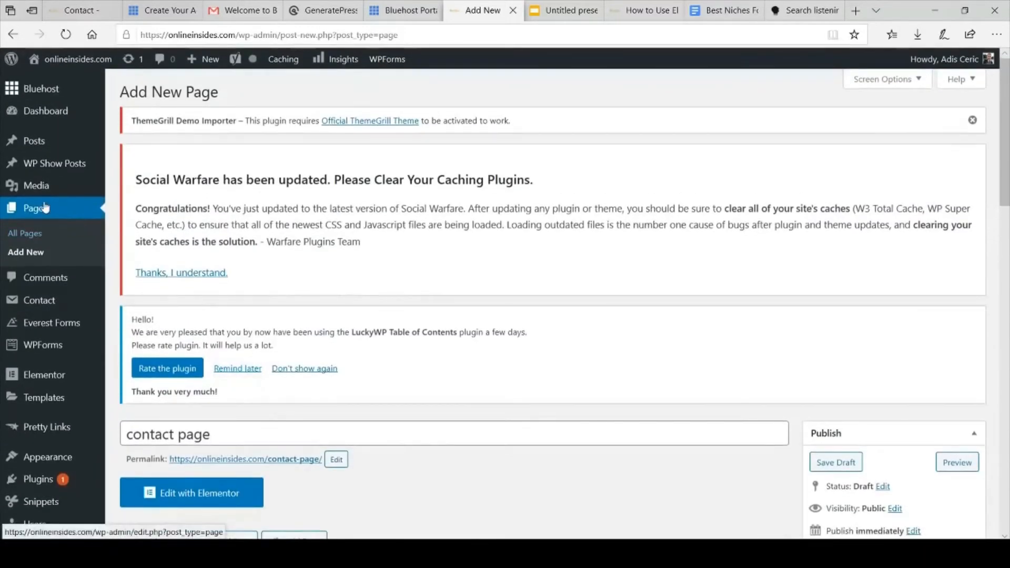
click(46, 207)
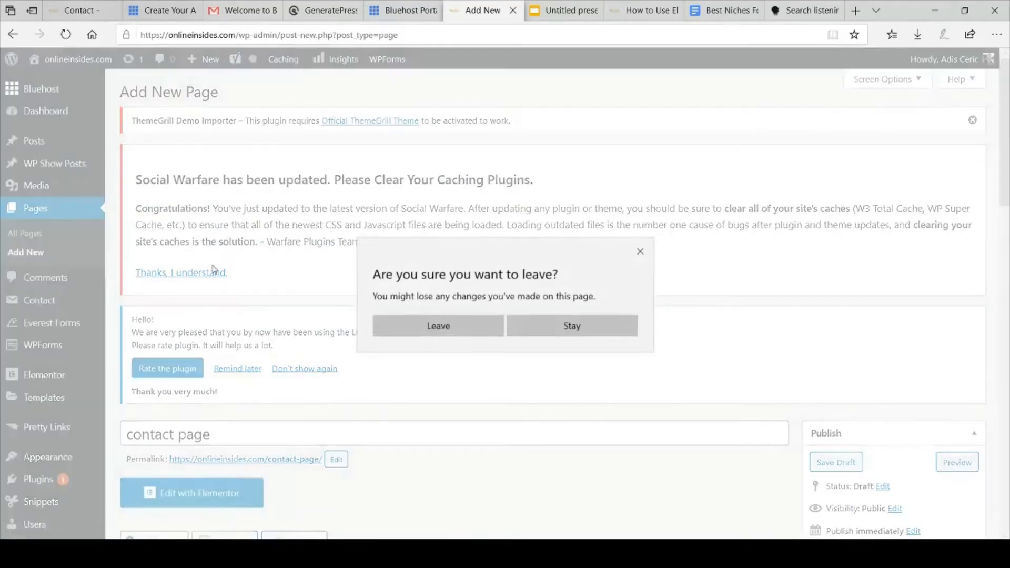
click(479, 321)
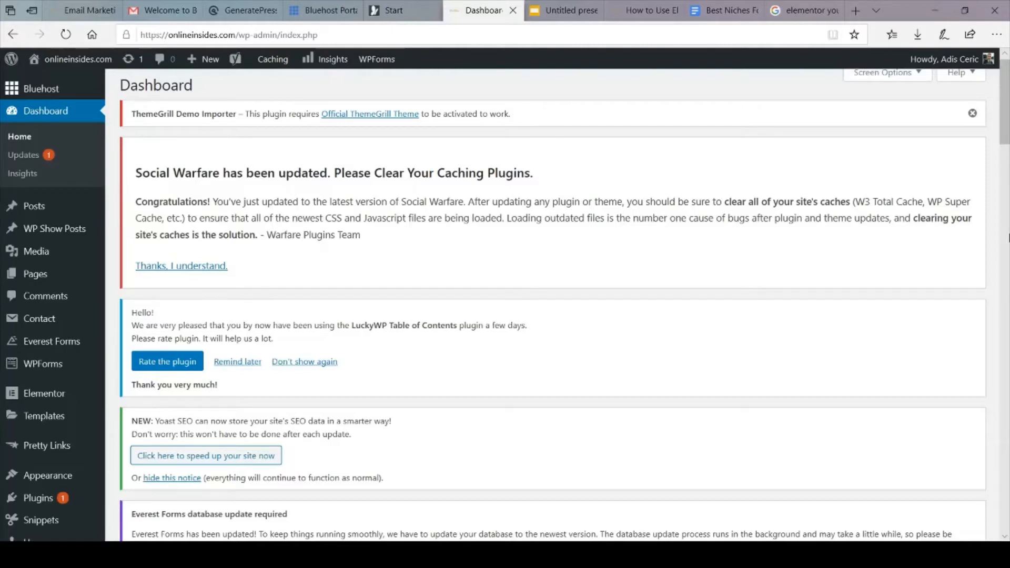
mouse_move(46, 231)
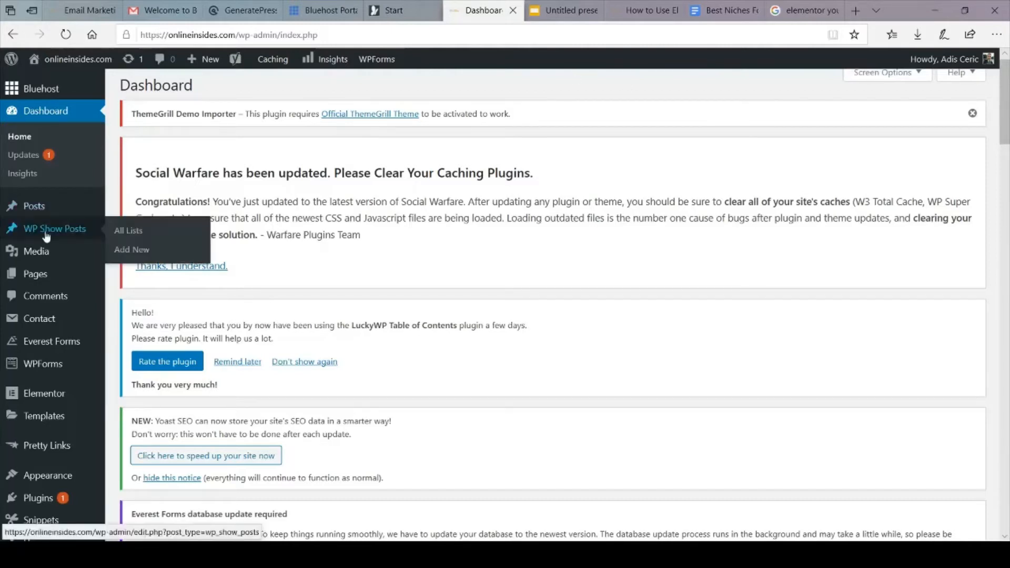
mouse_move(39, 207)
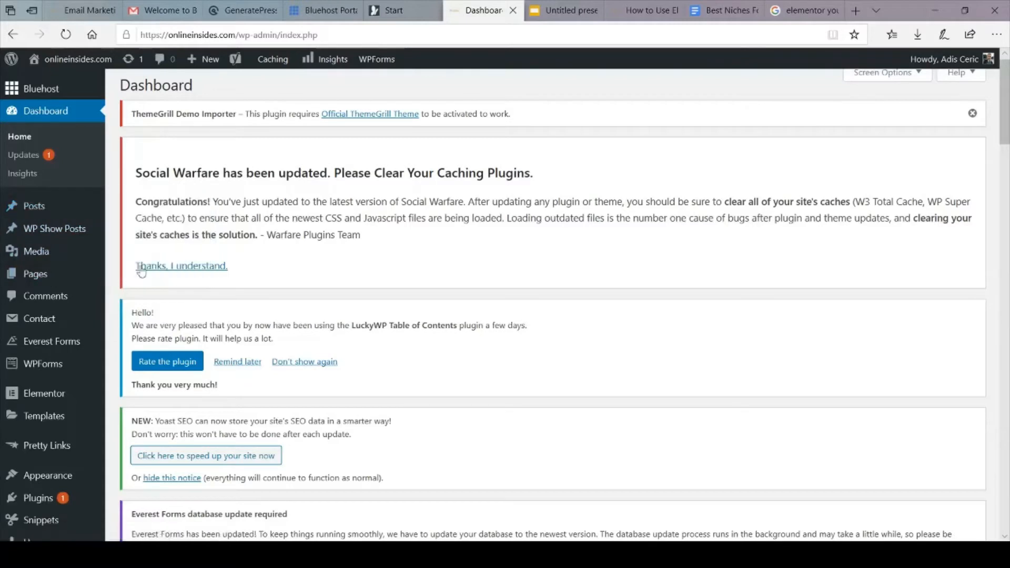
mouse_move(54, 284)
scroll(319, 313, down, 2)
scroll(318, 312, up, 2)
scroll(318, 311, down, 6)
scroll(318, 311, up, 6)
middle_click(318, 306)
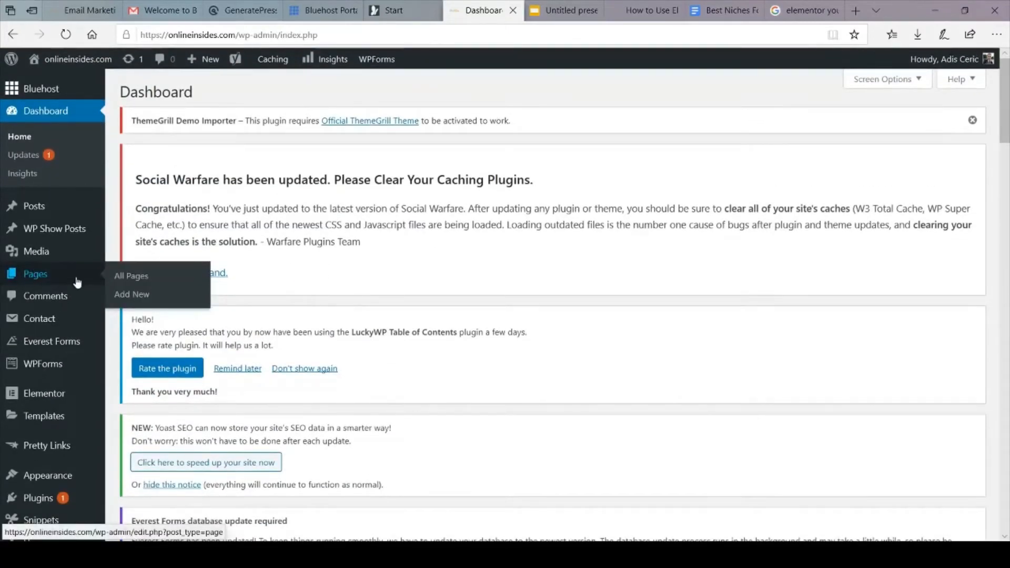
Create a new WordPress page titled "Online Insides Homepage".
click(144, 304)
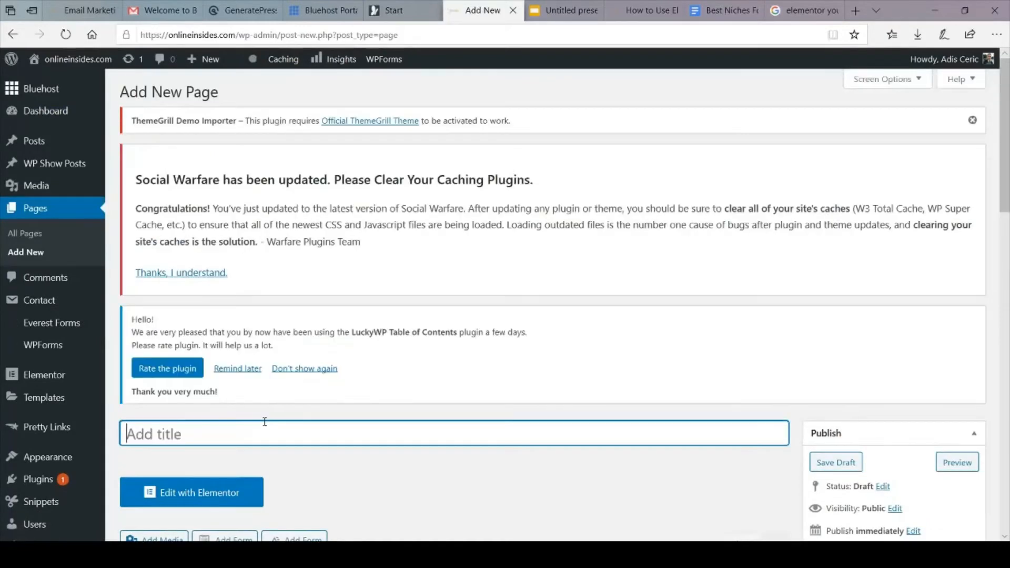
scroll(265, 422, down, 2)
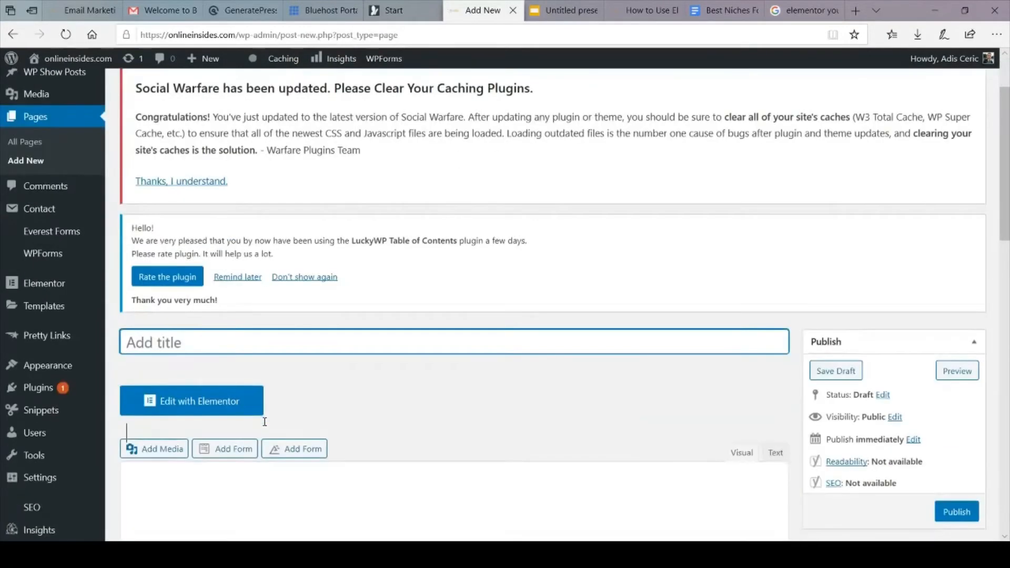
text(O)
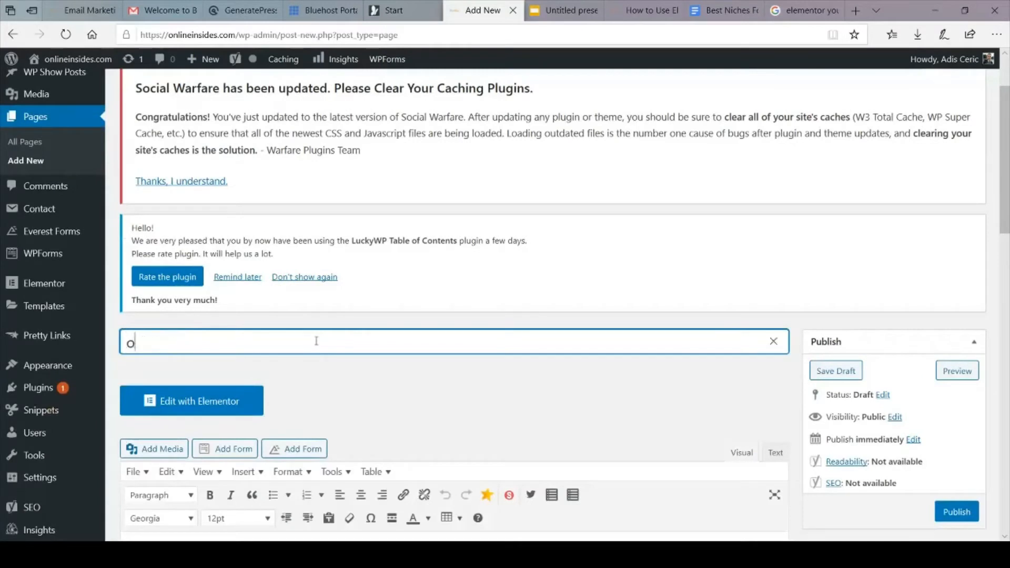
text(nline Insides)
key(BackSpace)
key(BackSpace)
key(BackSpace)
text(ides Homepage)
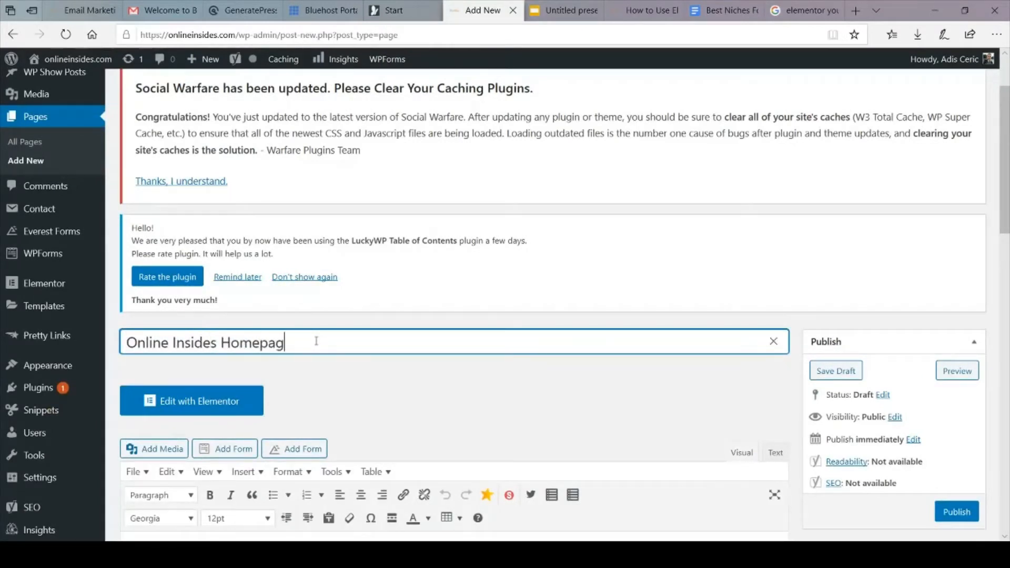
Open the new homepage in the Elementor editor.
scroll(317, 343, down, 2)
click(280, 447)
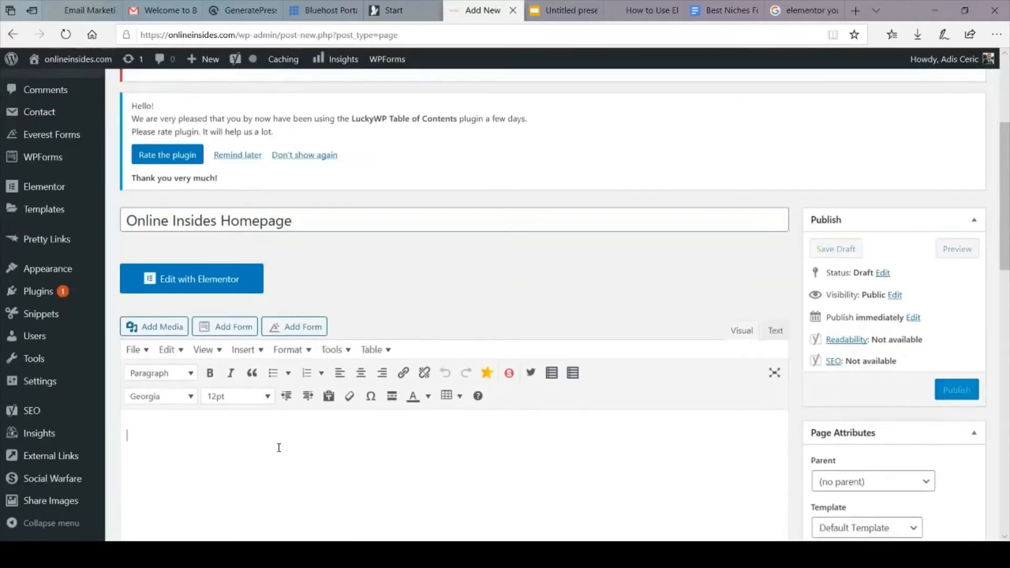
scroll(279, 448, down, 3)
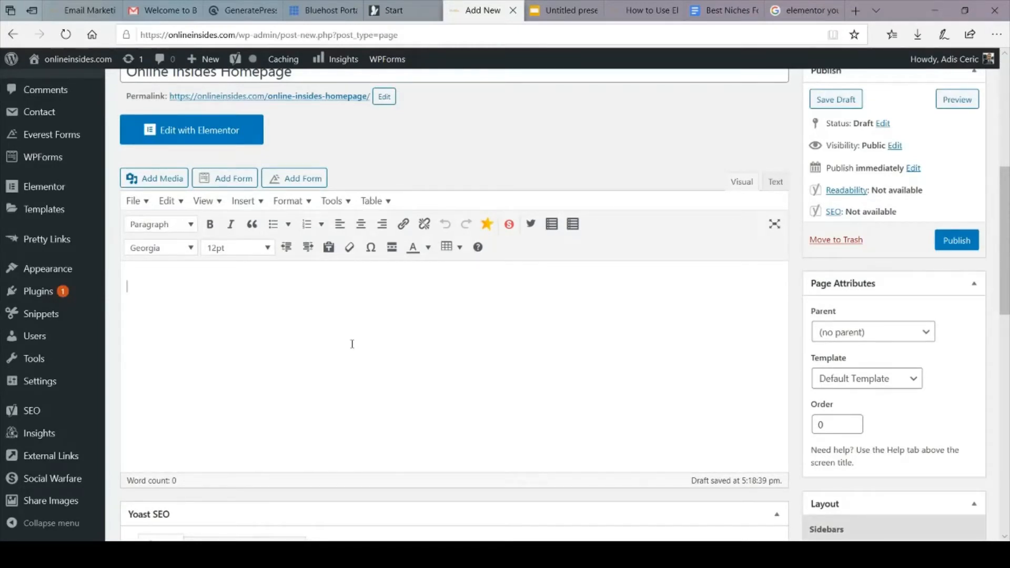
scroll(352, 344, down, 1)
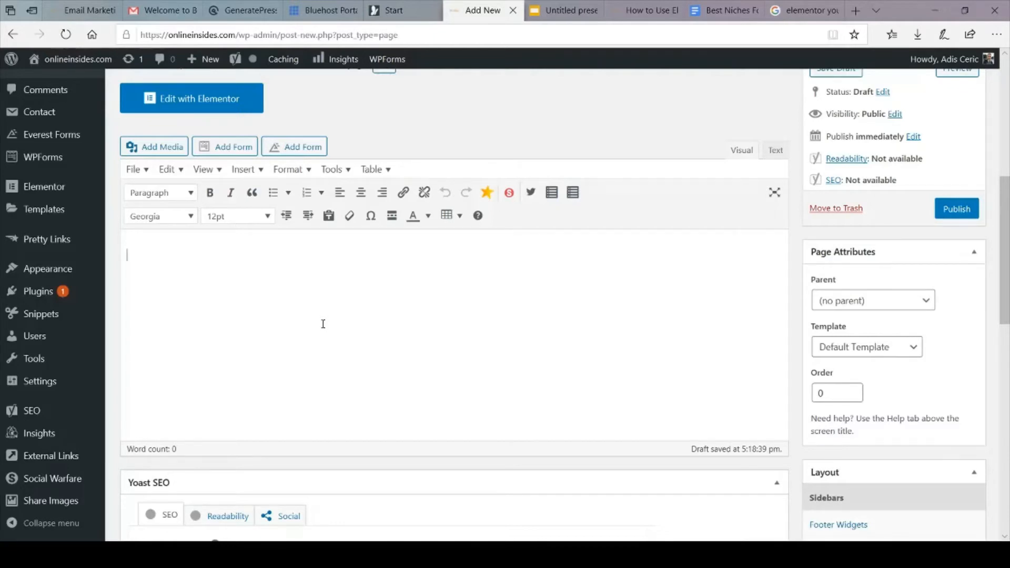
scroll(323, 324, up, 2)
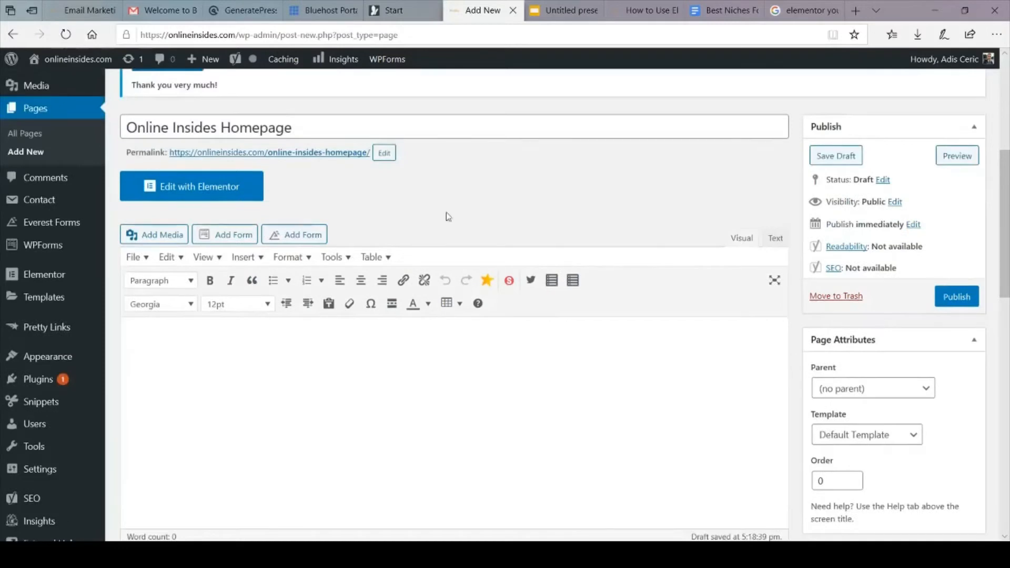
click(226, 187)
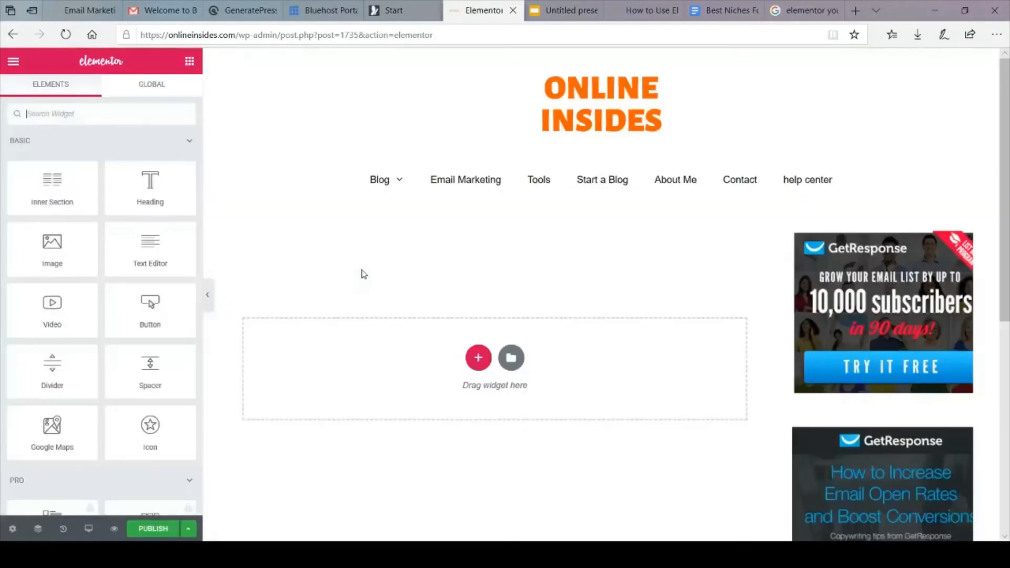
Look over the page's default template layout in Elementor and exit to the WordPress editor.
scroll(362, 271, down, 5)
scroll(362, 270, up, 5)
scroll(1001, 289, down, 3)
scroll(1008, 299, up, 3)
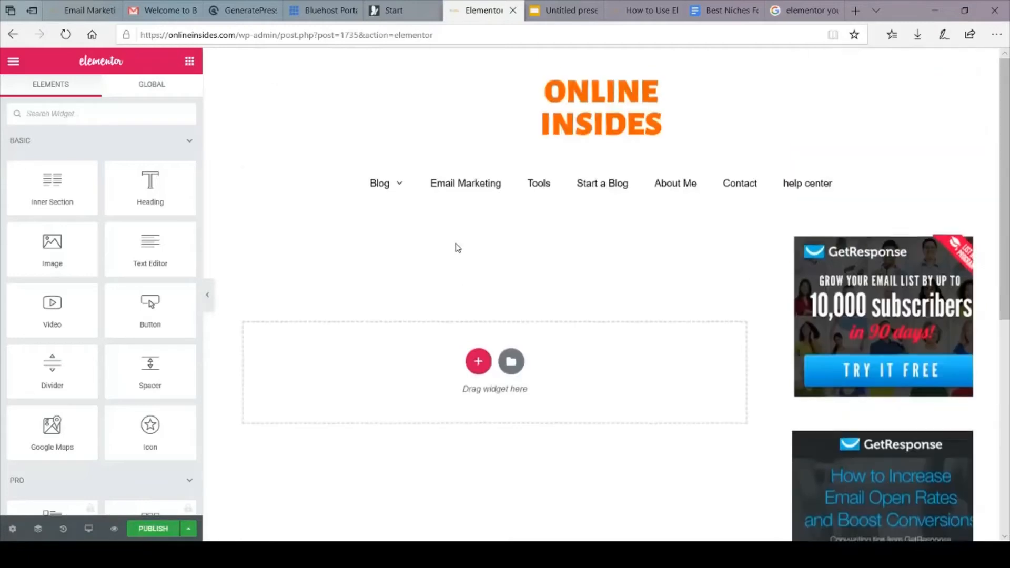
scroll(908, 500, down, 3)
scroll(908, 500, up, 3)
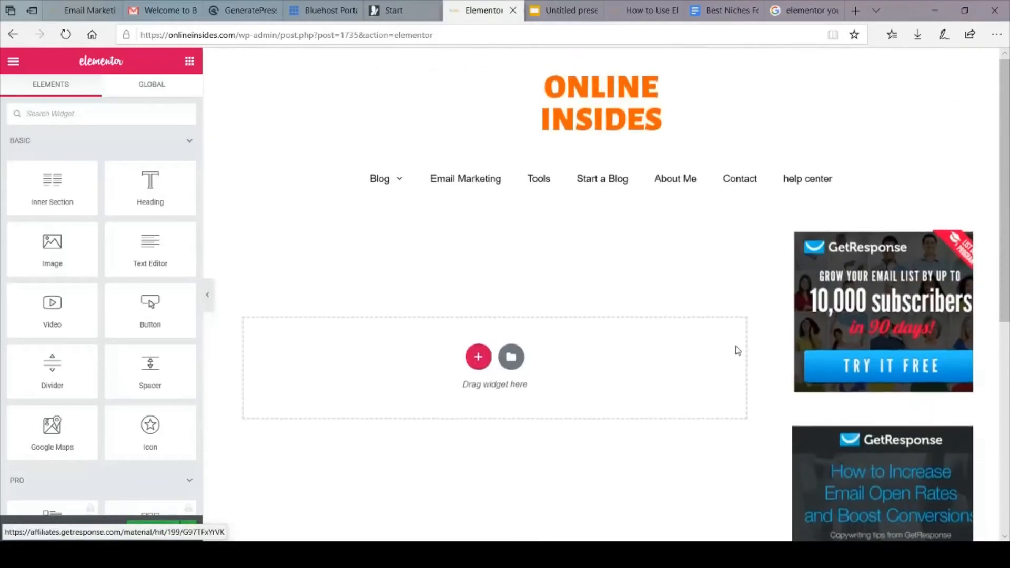
click(13, 58)
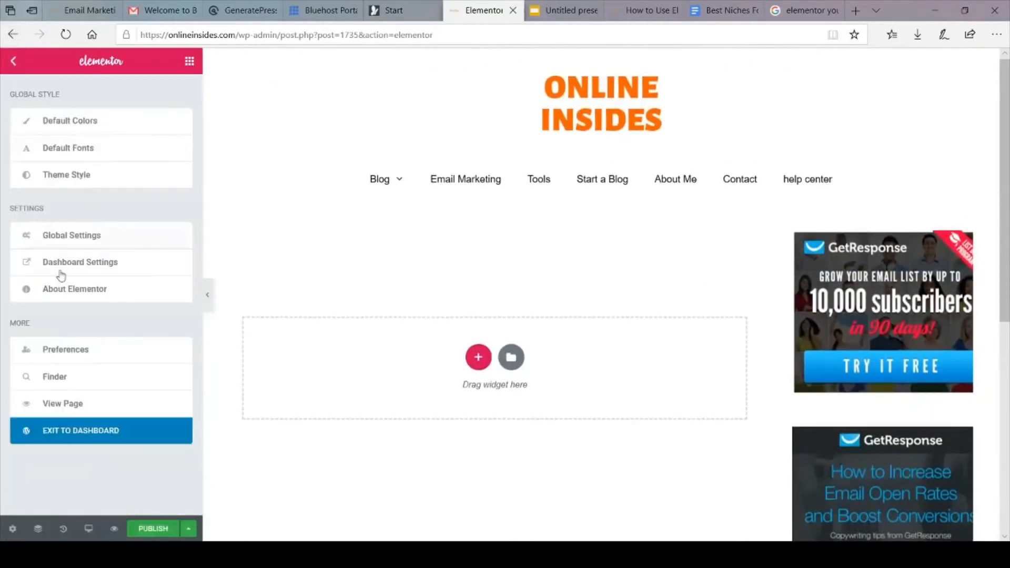
click(79, 436)
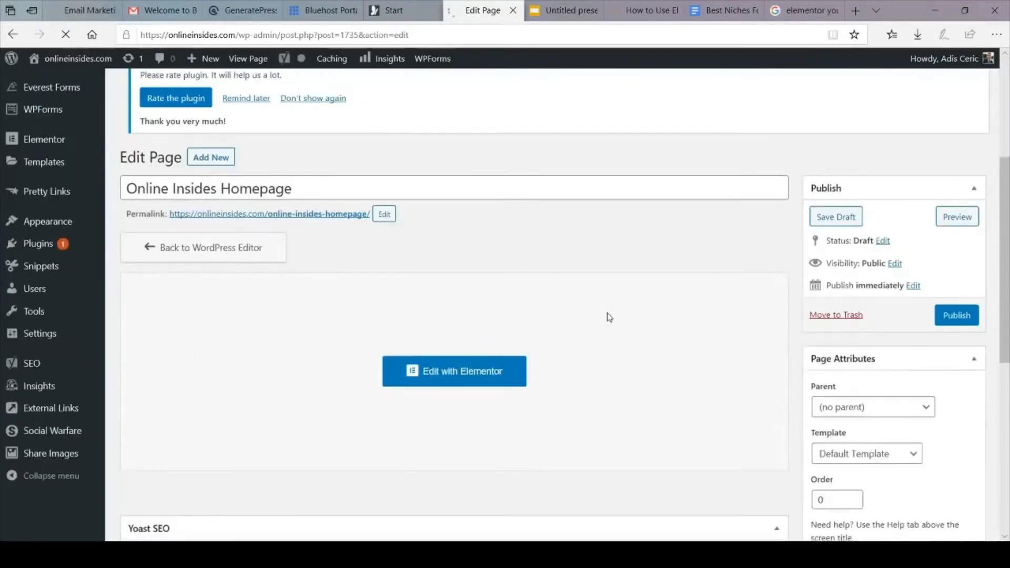
Save the page draft with the Elementor Canvas template and reopen it in Elementor.
drag(1004, 312, 1006, 366)
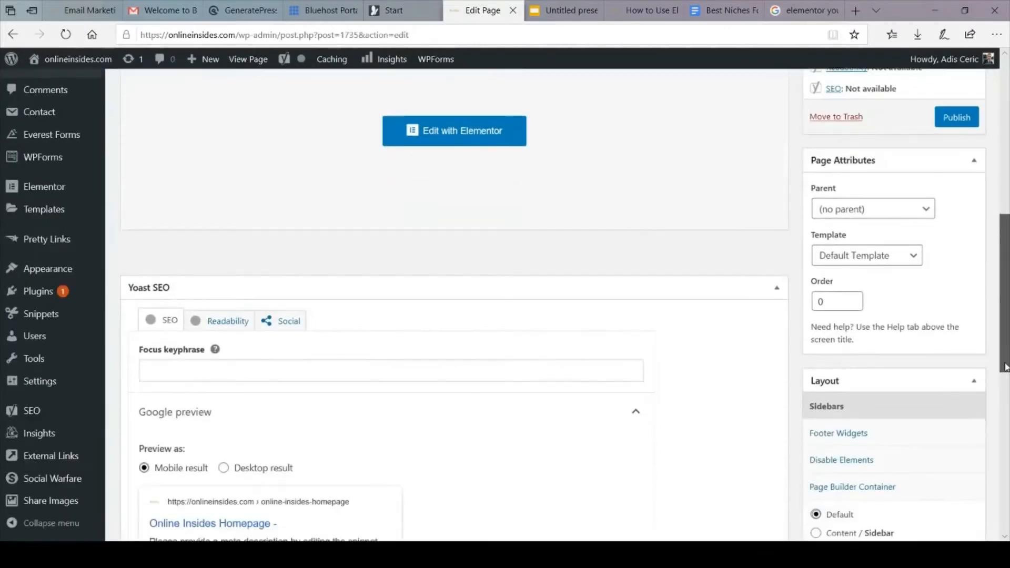
click(911, 262)
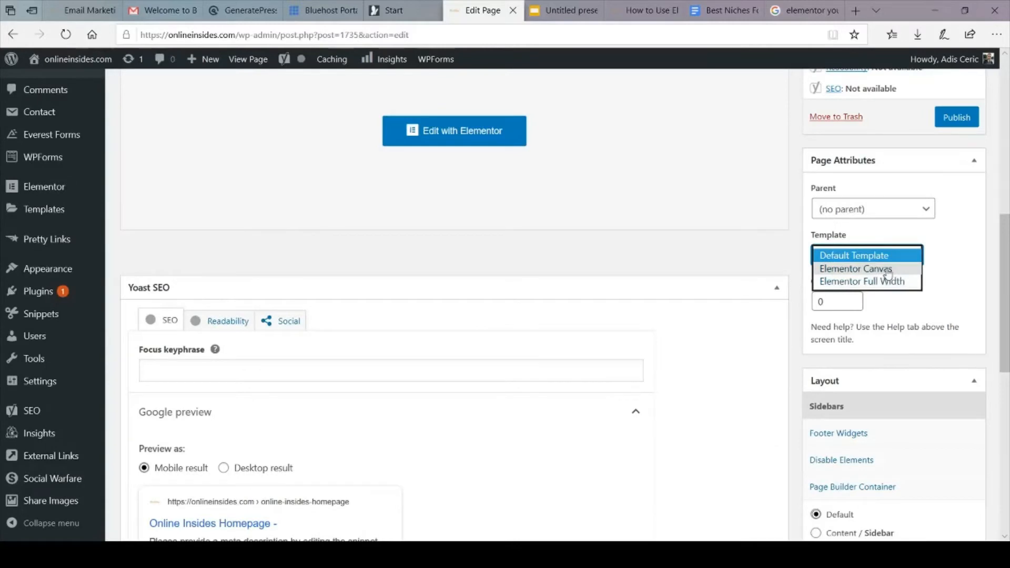
click(887, 269)
drag(1005, 315, 1005, 260)
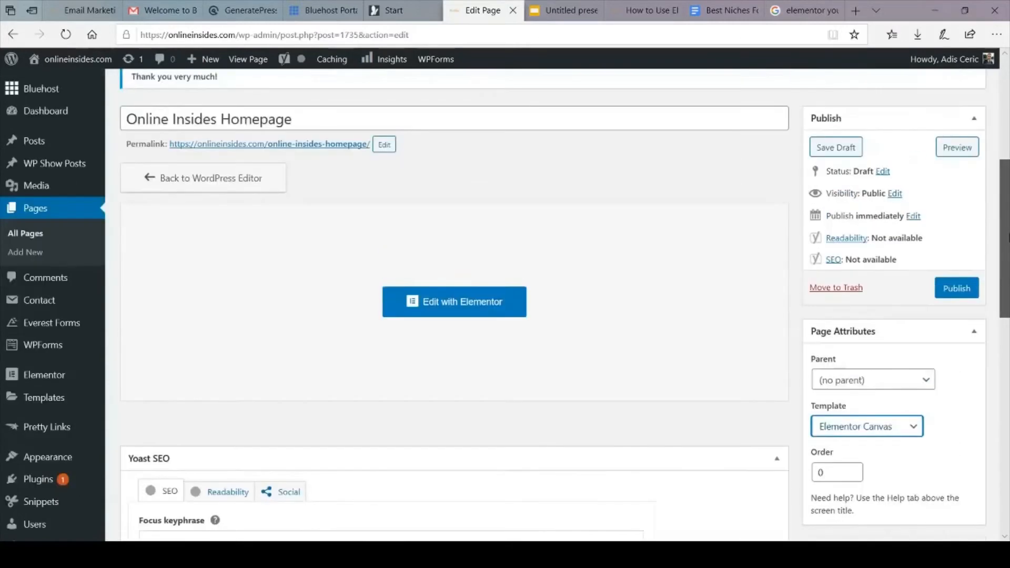
click(831, 155)
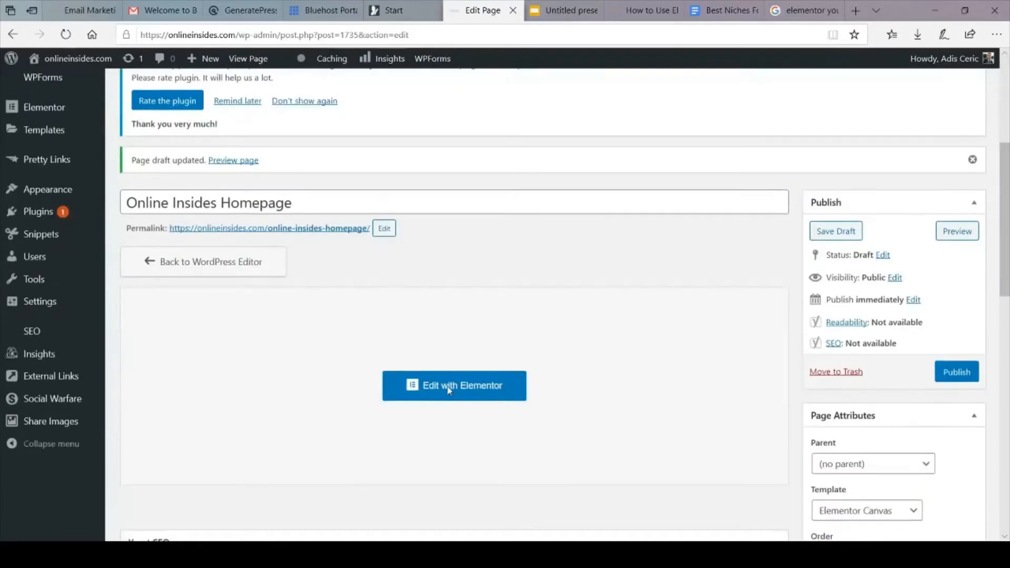
click(457, 400)
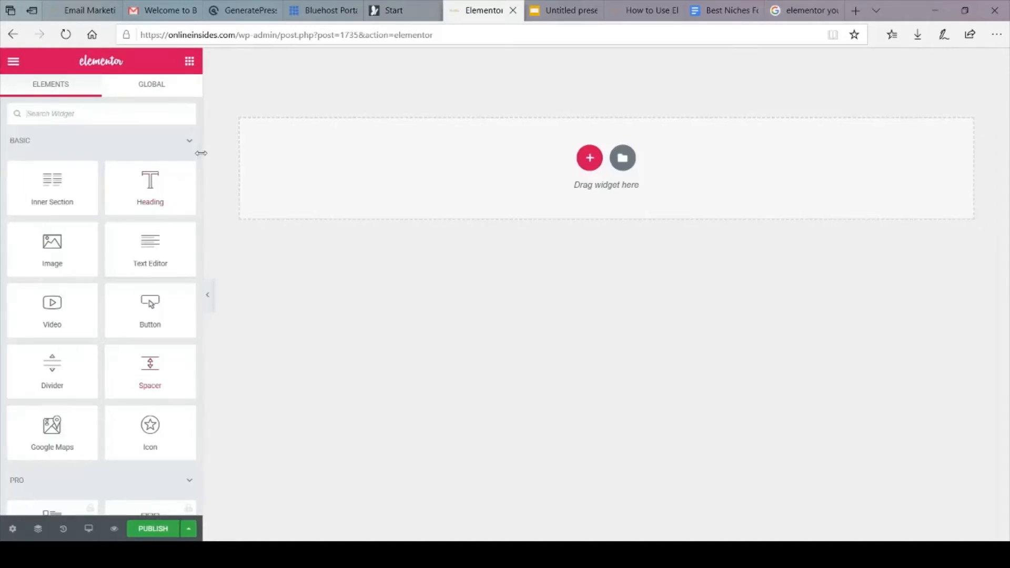
Look through the Basic and Pro widgets available in the Elementor panel.
scroll(198, 160, down, 1)
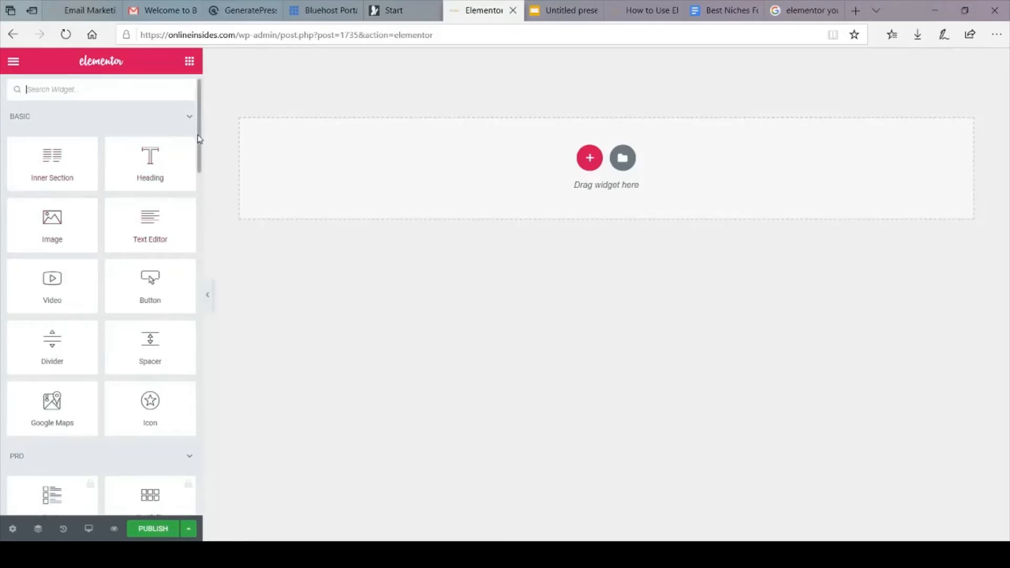
scroll(190, 167, down, 3)
scroll(188, 169, down, 1)
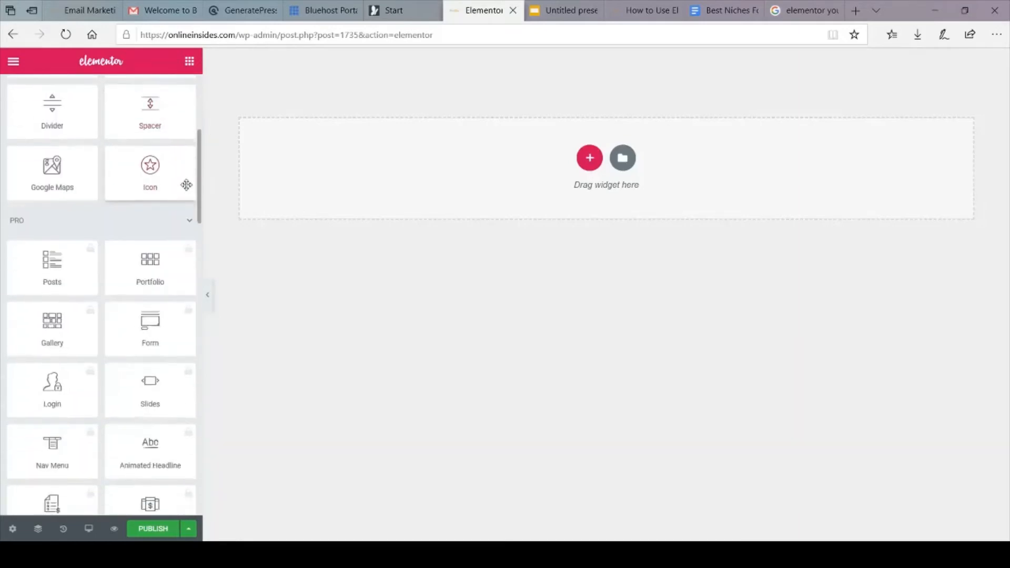
scroll(184, 210, down, 2)
scroll(192, 195, up, 4)
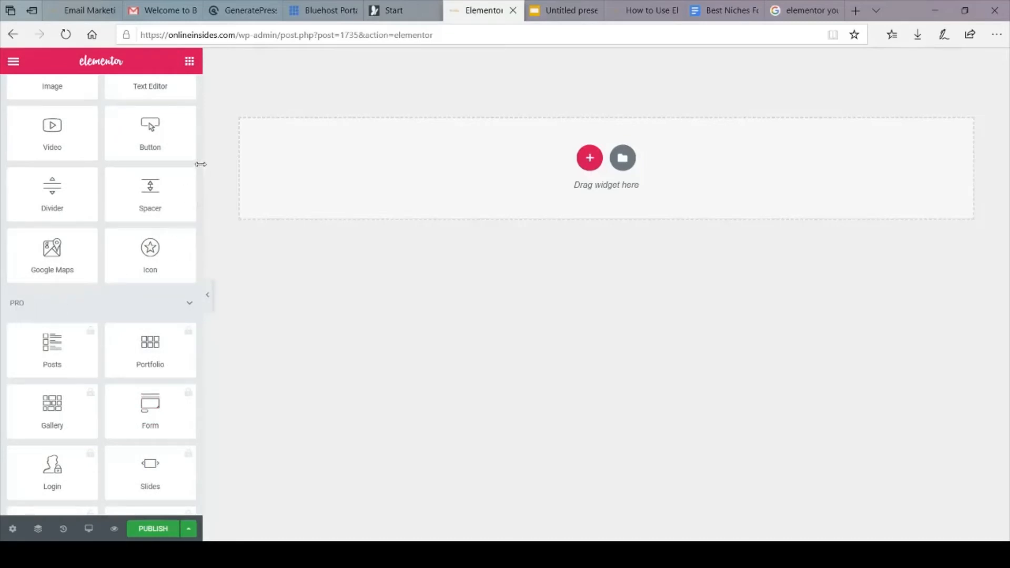
scroll(195, 194, down, 3)
drag(195, 213, 169, 142)
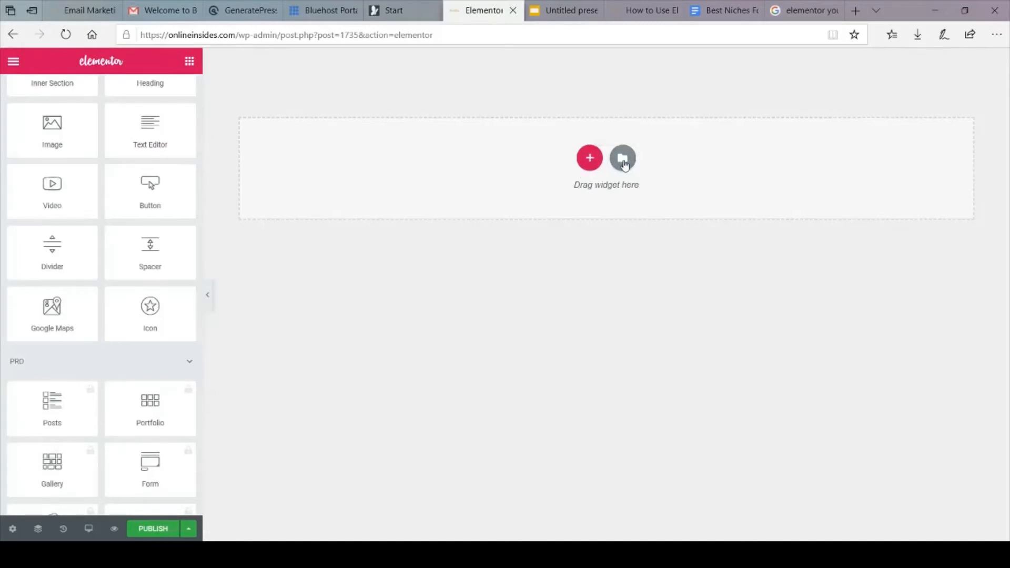
Open the Elementor template library and browse the available page templates.
click(623, 160)
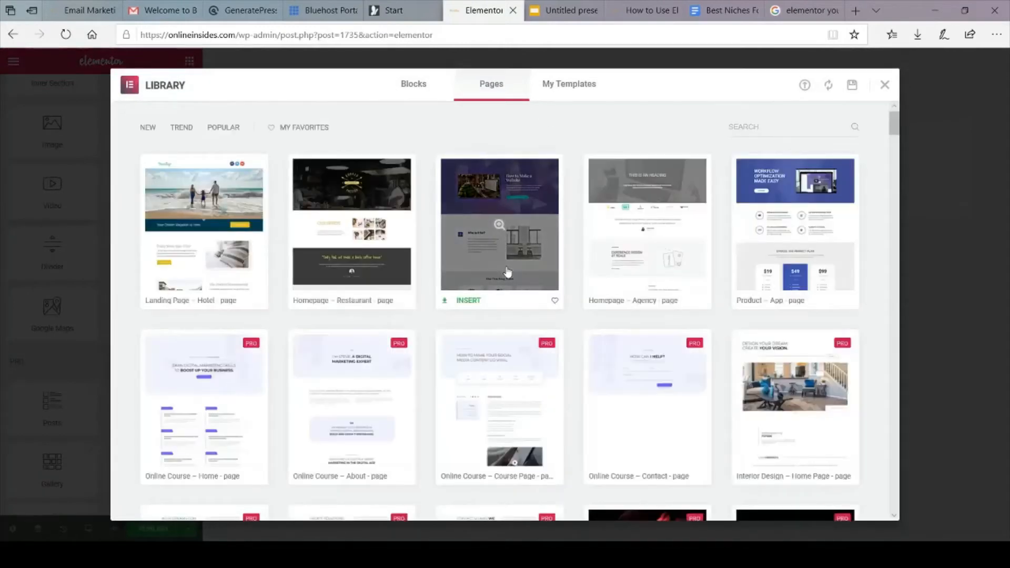
scroll(703, 266, down, 15)
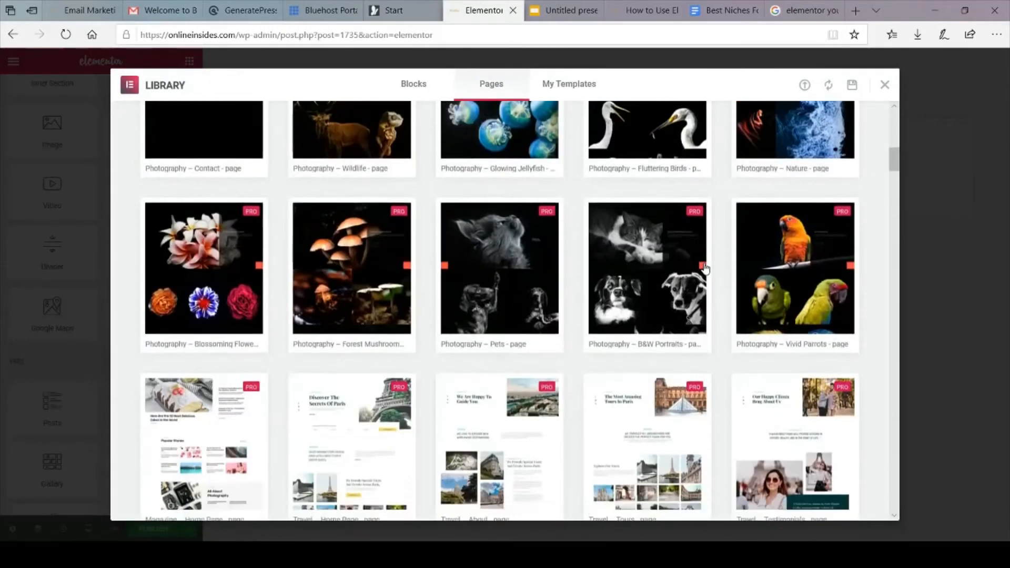
scroll(705, 269, down, 15)
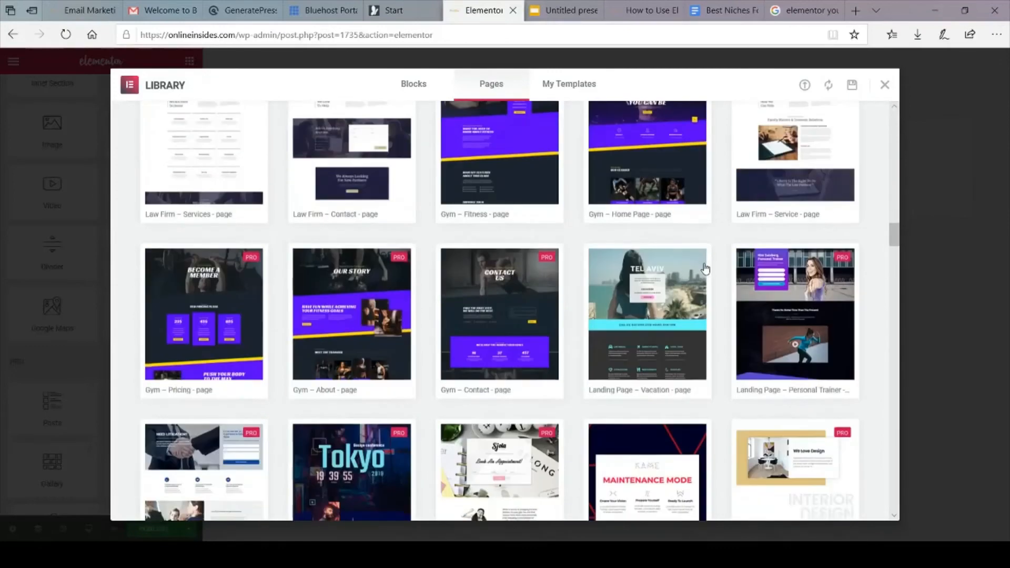
scroll(705, 269, up, 20)
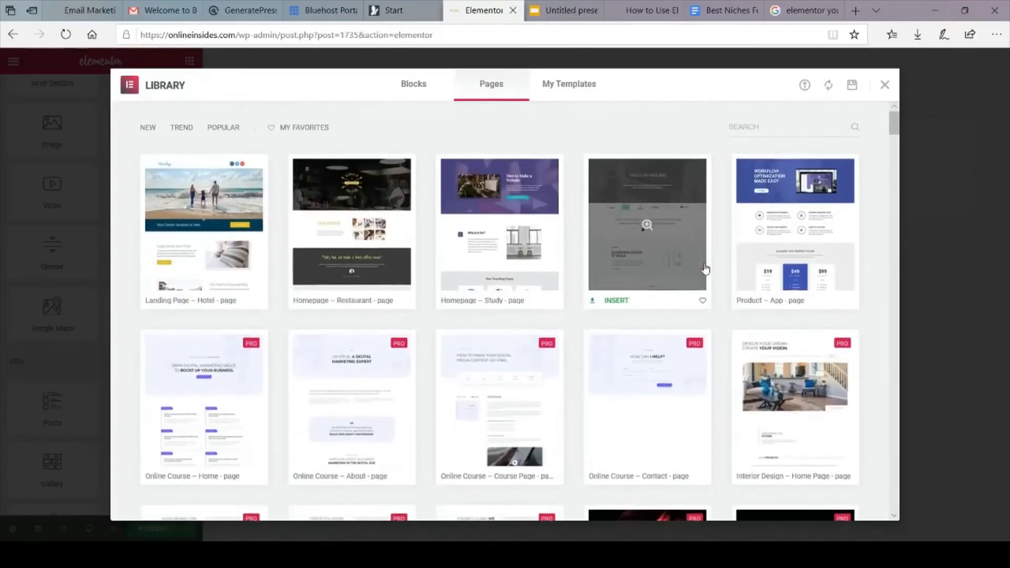
scroll(705, 269, down, 10)
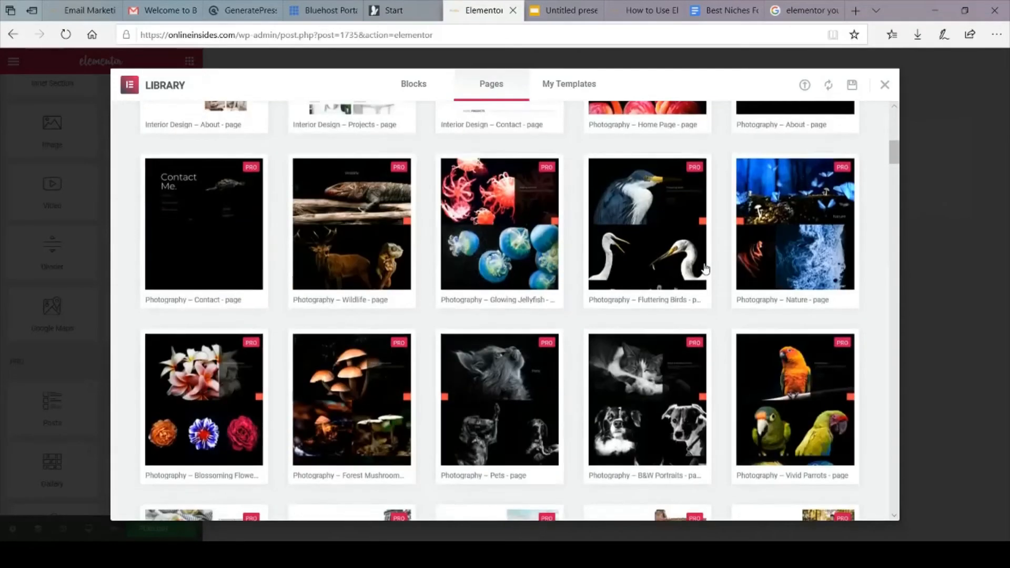
scroll(492, 300, down, 6)
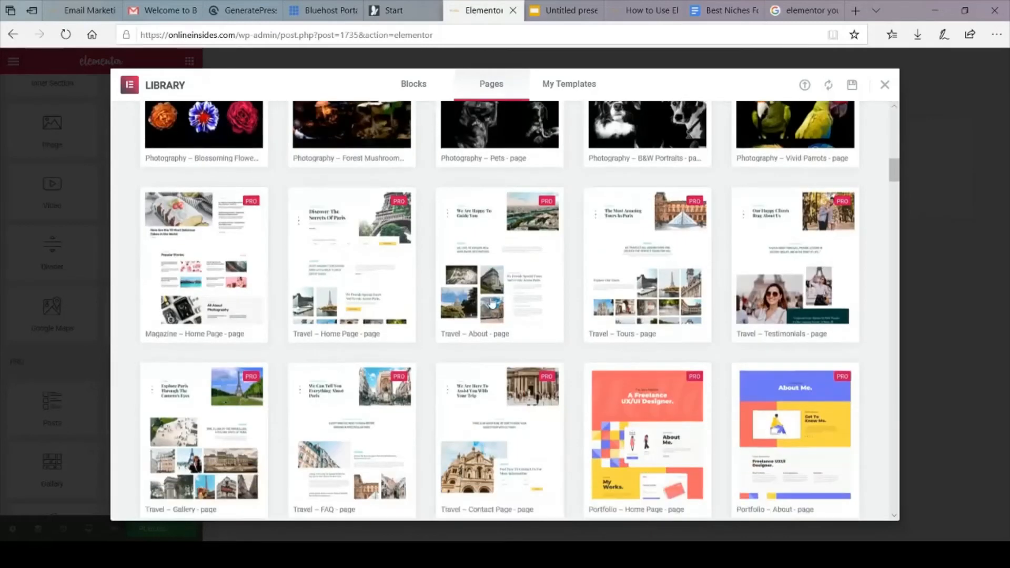
scroll(492, 304, up, 15)
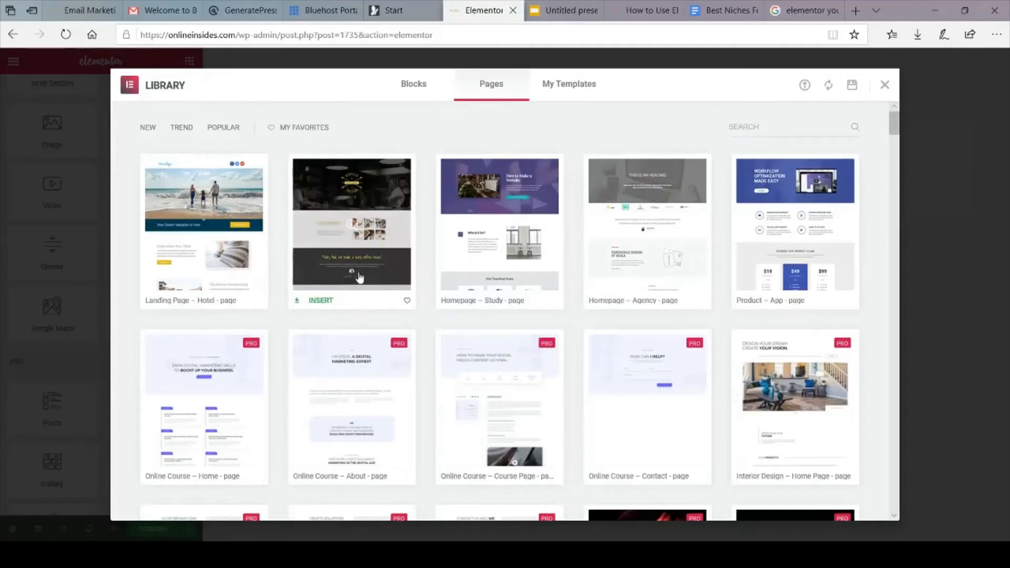
Preview the "Homepage – Restaurant" page template and insert it into the page.
click(347, 244)
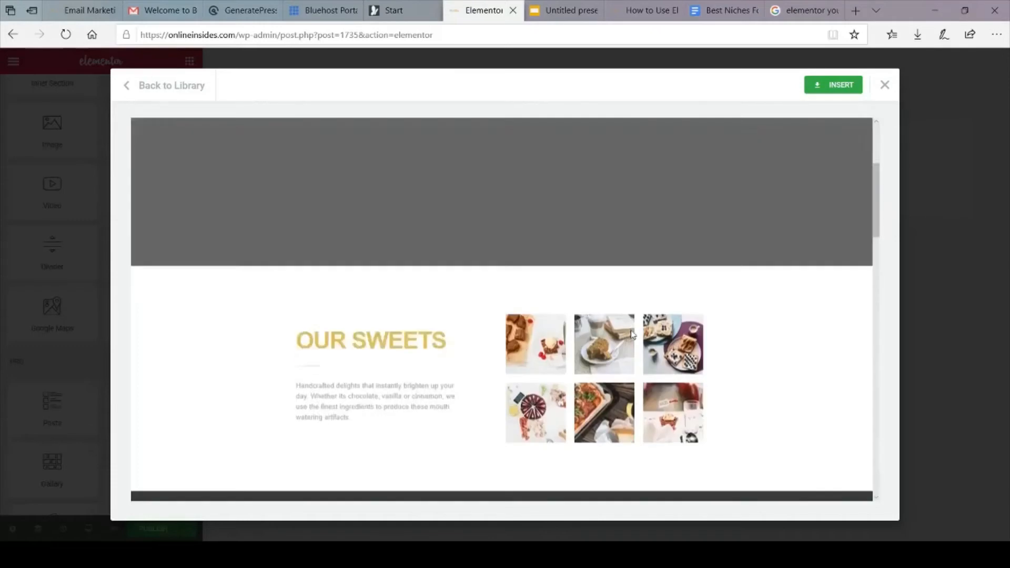
scroll(633, 335, down, 10)
scroll(633, 335, down, 10)
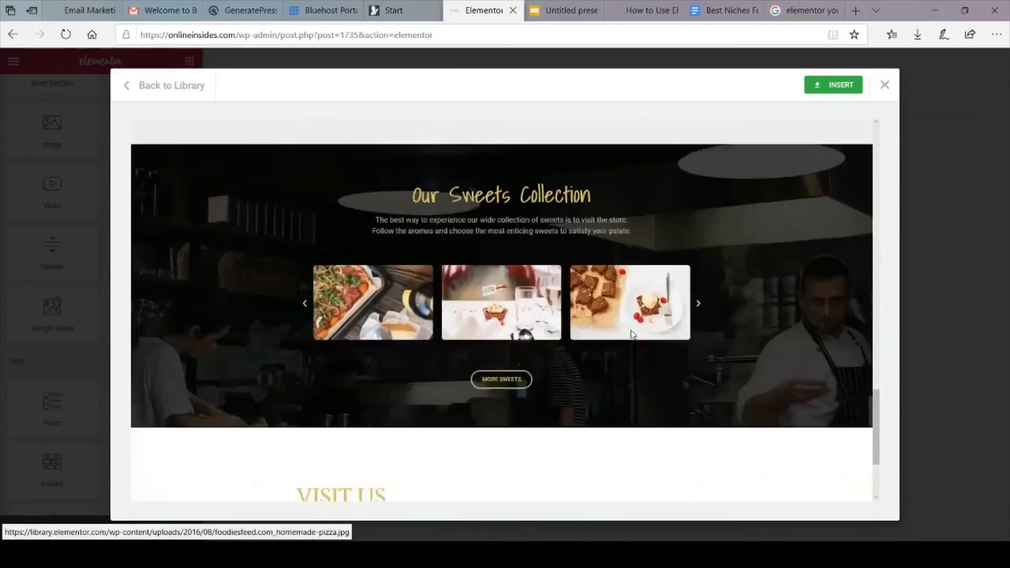
scroll(632, 334, up, 20)
scroll(632, 331, down, 1)
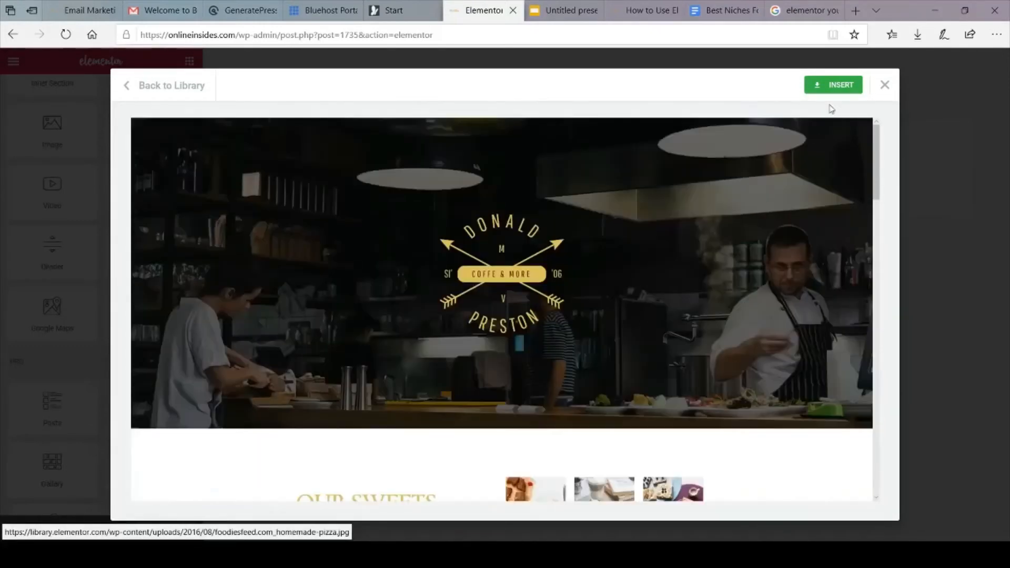
click(842, 85)
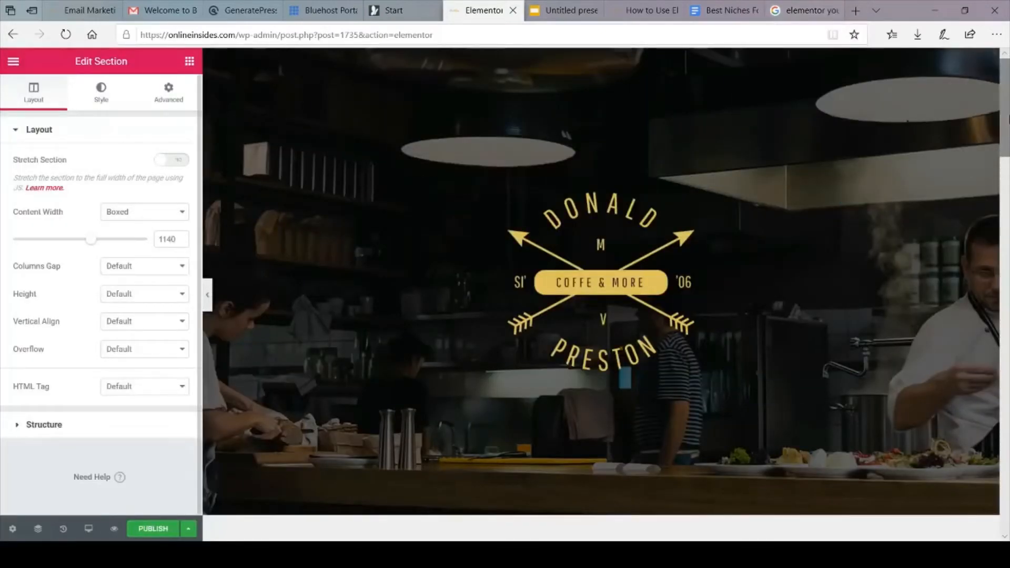
Replace the logo image in the restaurant template's hero section with the ONLINE INSIDES image from the media library.
scroll(600, 281, down, 2)
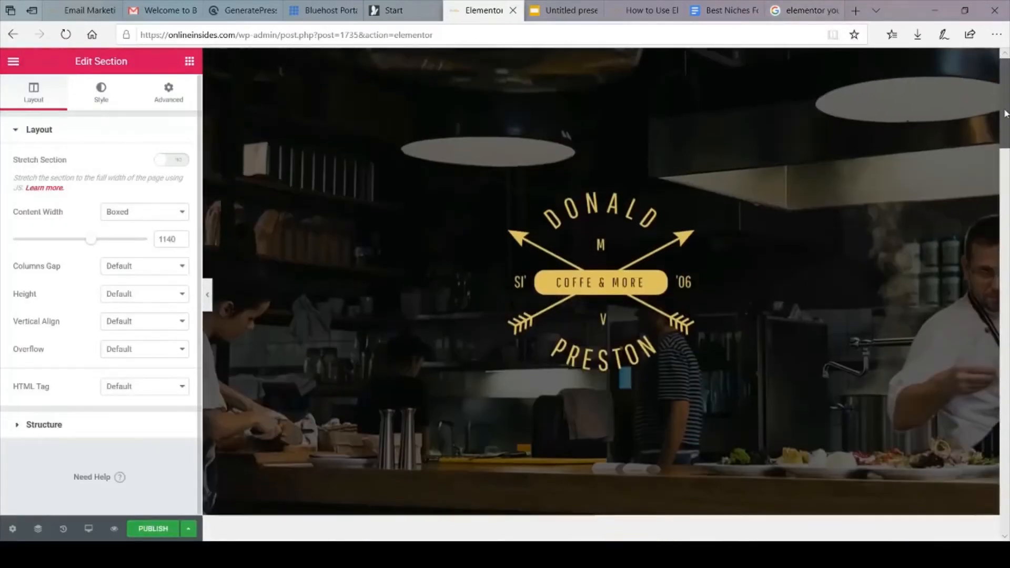
scroll(601, 294, down, 10)
scroll(616, 265, down, 5)
scroll(615, 265, up, 15)
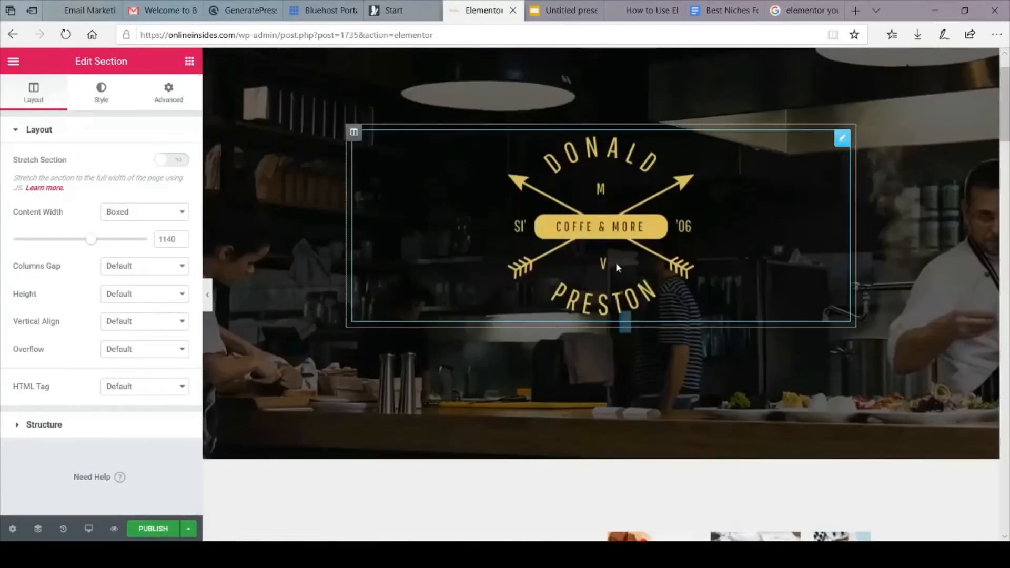
click(616, 265)
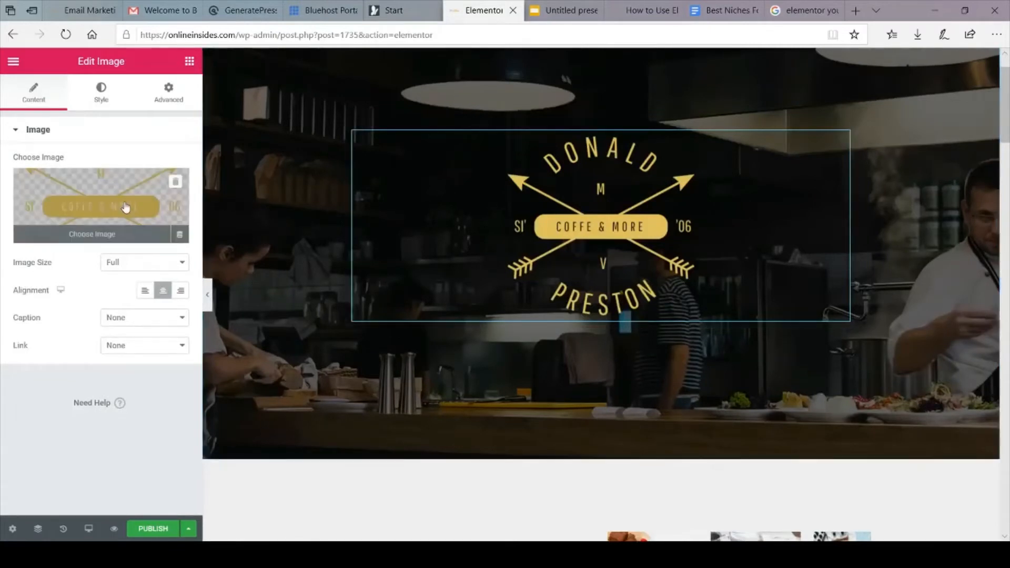
click(121, 240)
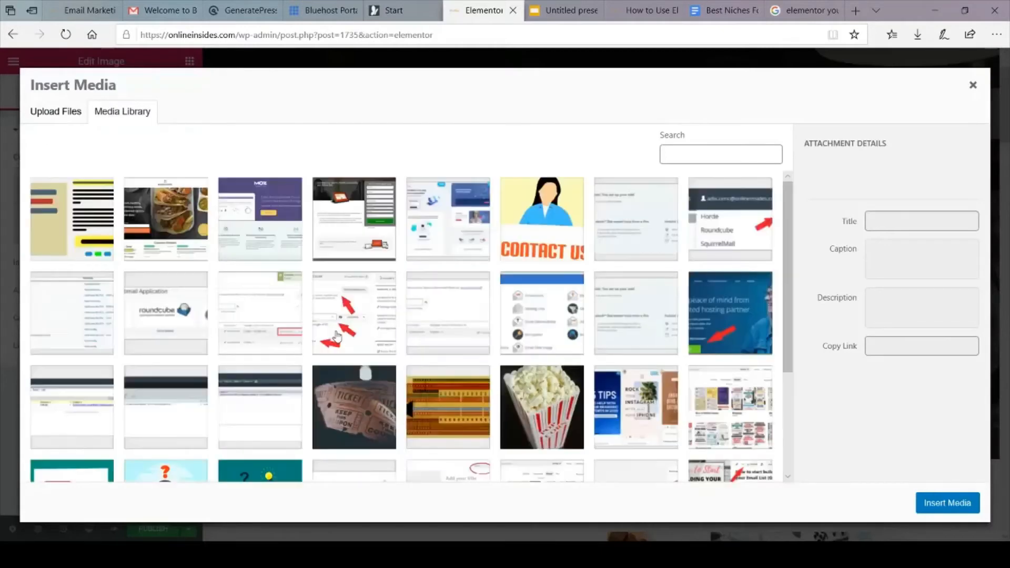
scroll(337, 336, down, 2)
scroll(336, 337, down, 5)
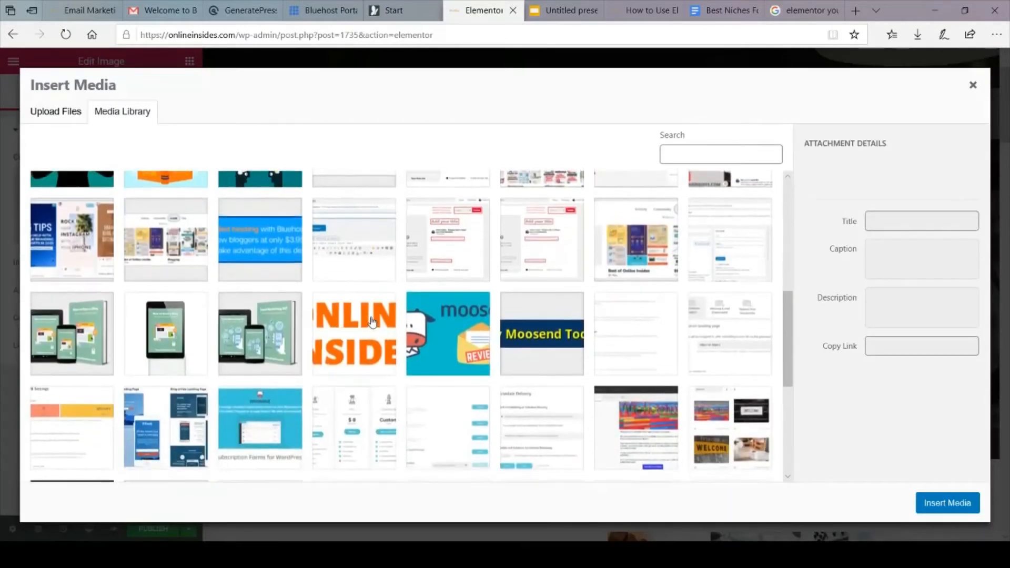
click(372, 322)
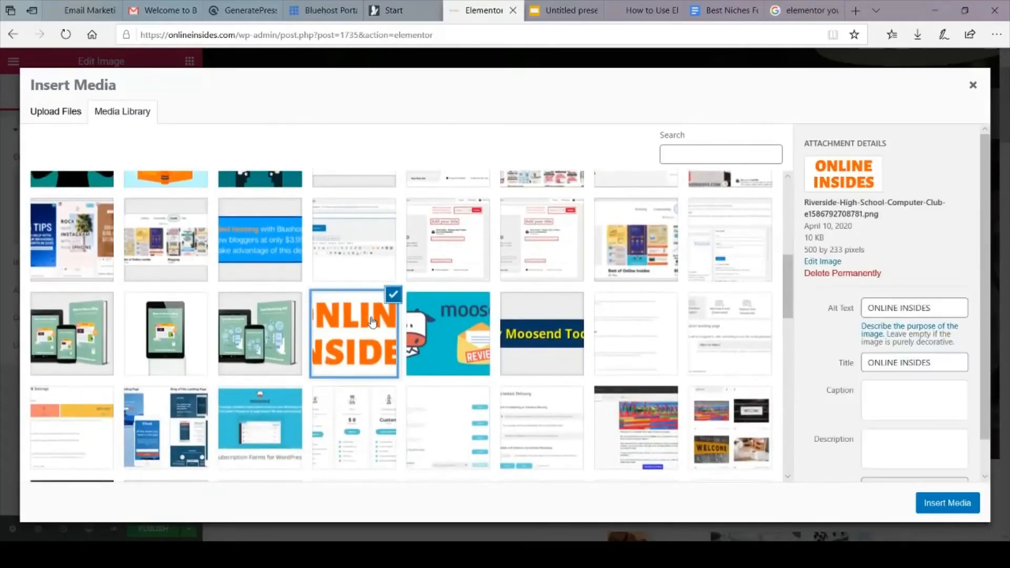
click(939, 503)
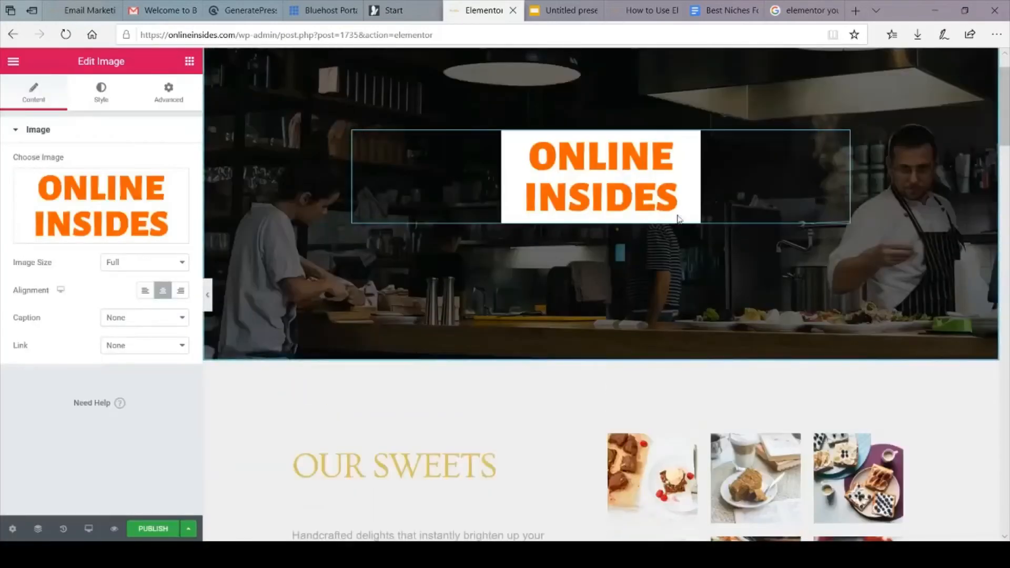
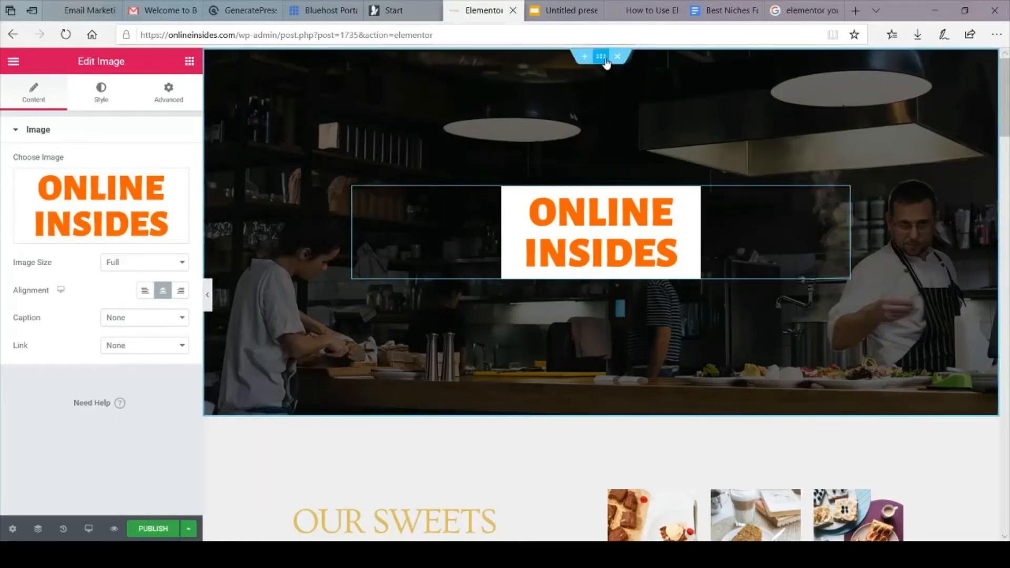
Open the background style settings of the hero section containing the ONLINE INSIDES logo.
click(551, 146)
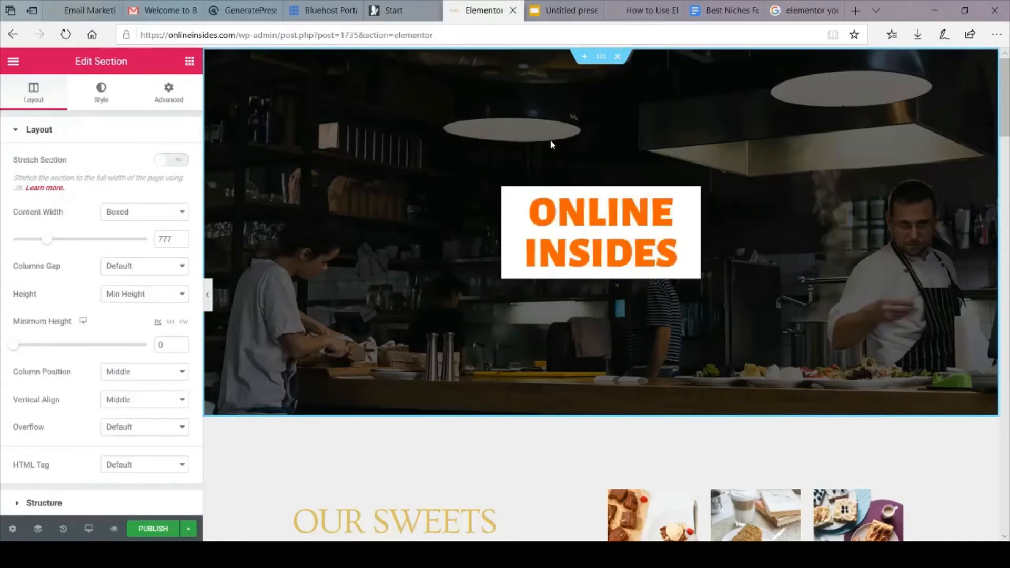
scroll(552, 145, down, 1)
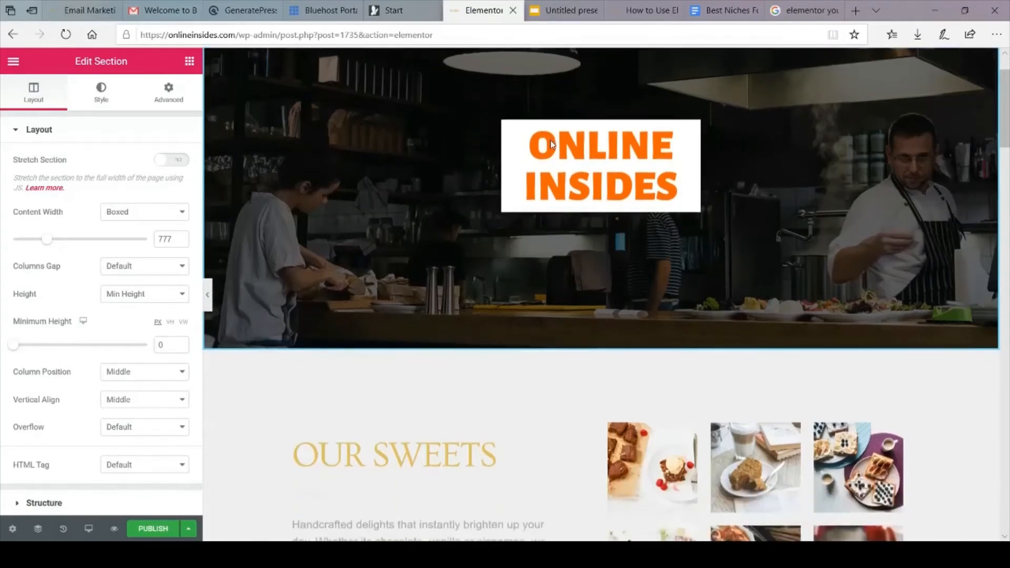
click(106, 107)
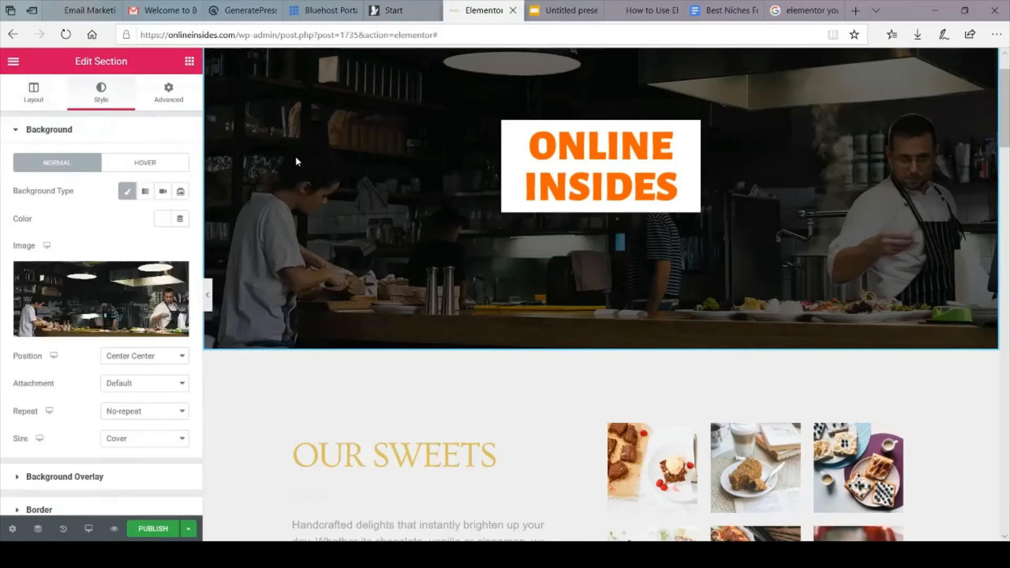
scroll(295, 155, up, 1)
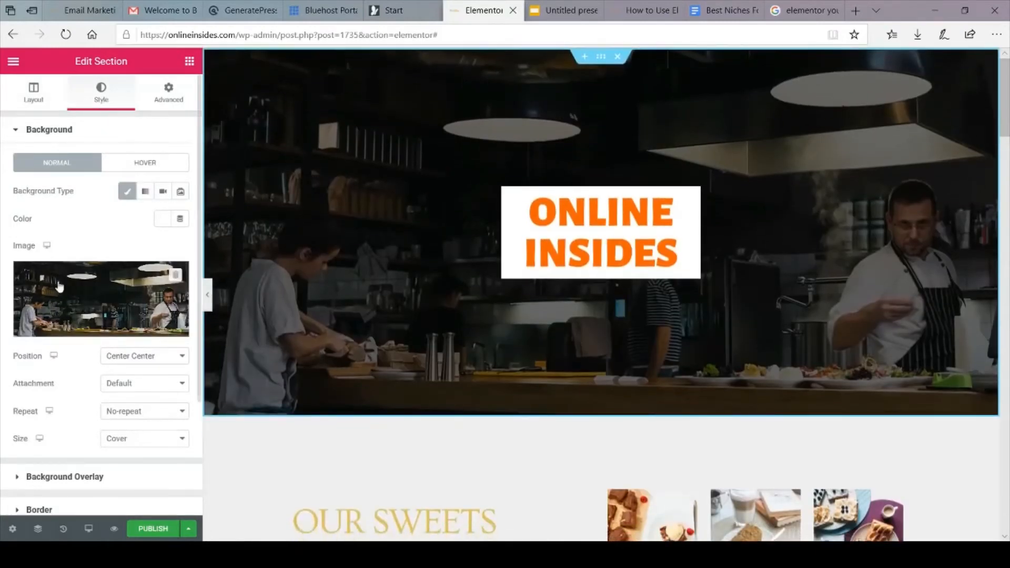
Replace the hero section's background image with carrots-cucumber-delicious-1640777_compress65.jpg from the media library.
click(107, 337)
scroll(395, 349, down, 3)
scroll(397, 349, down, 6)
scroll(396, 349, up, 1)
scroll(397, 349, down, 8)
scroll(396, 350, down, 6)
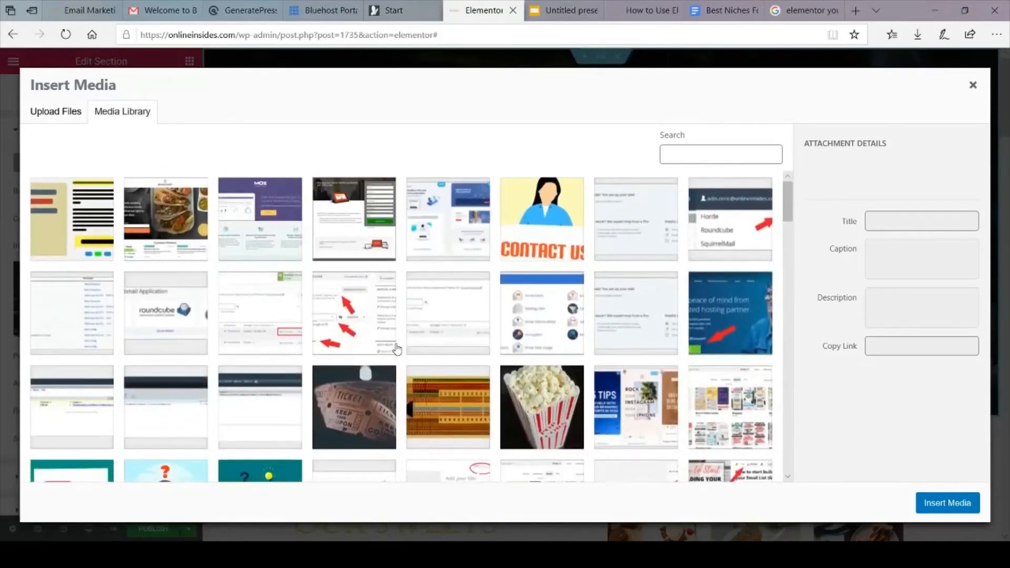
scroll(397, 350, down, 20)
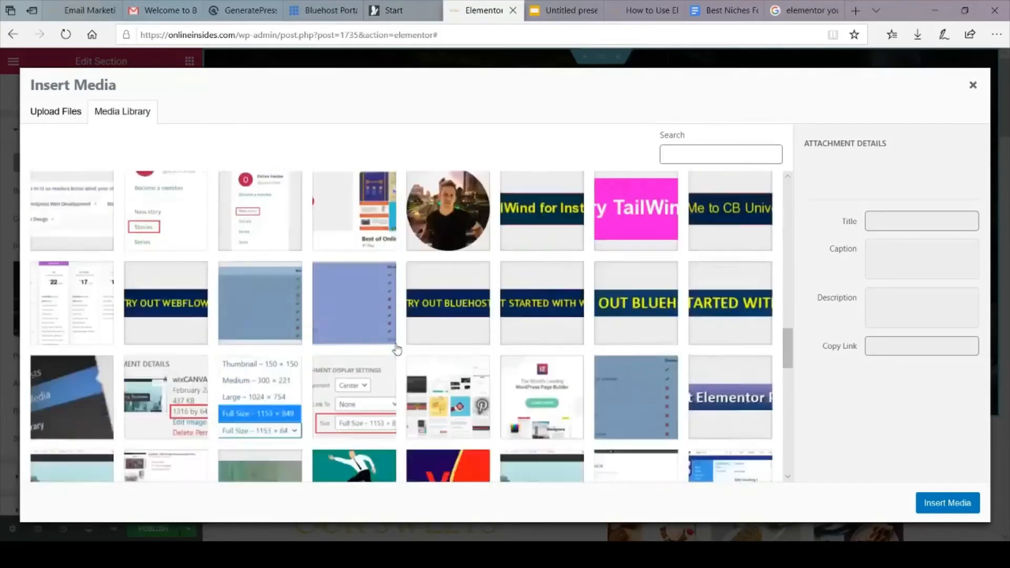
scroll(396, 349, down, 5)
scroll(397, 349, up, 3)
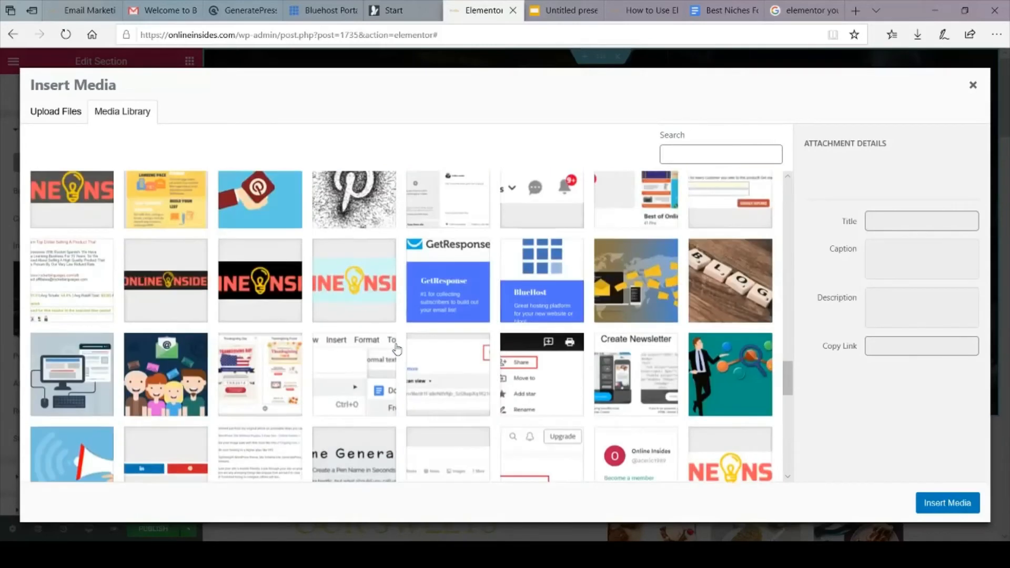
scroll(396, 349, down, 5)
scroll(396, 349, down, 10)
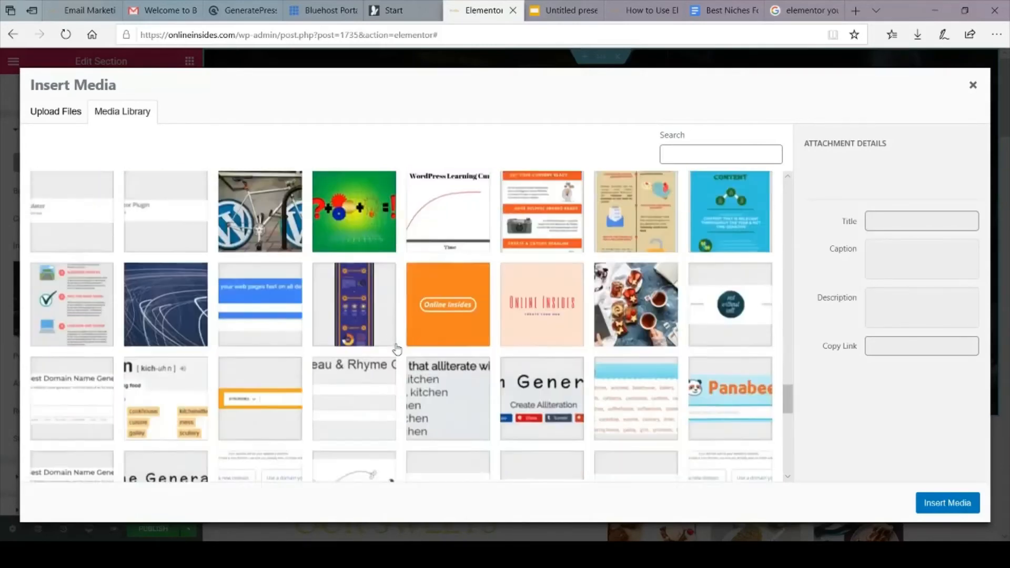
scroll(396, 349, down, 10)
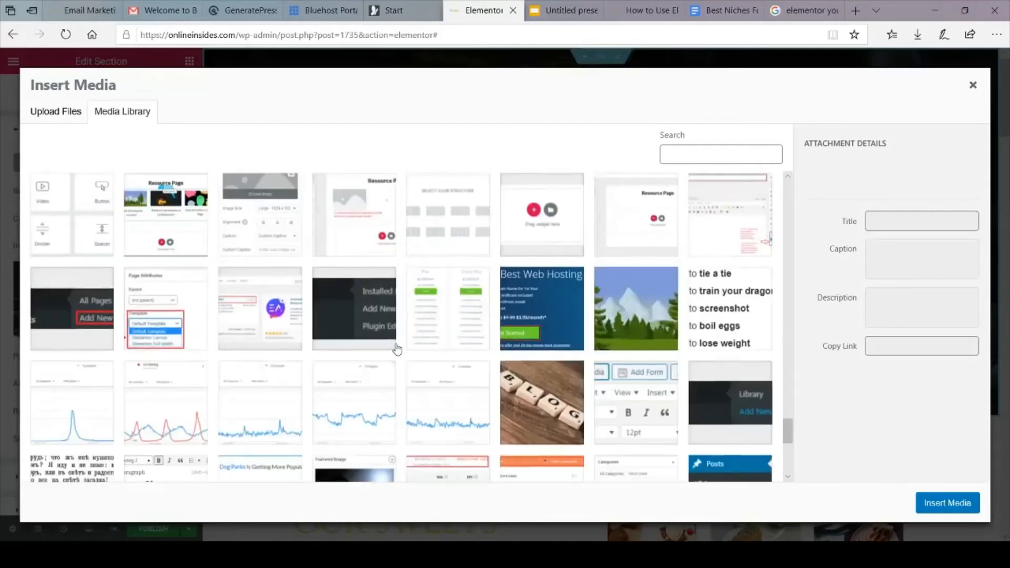
scroll(397, 349, down, 6)
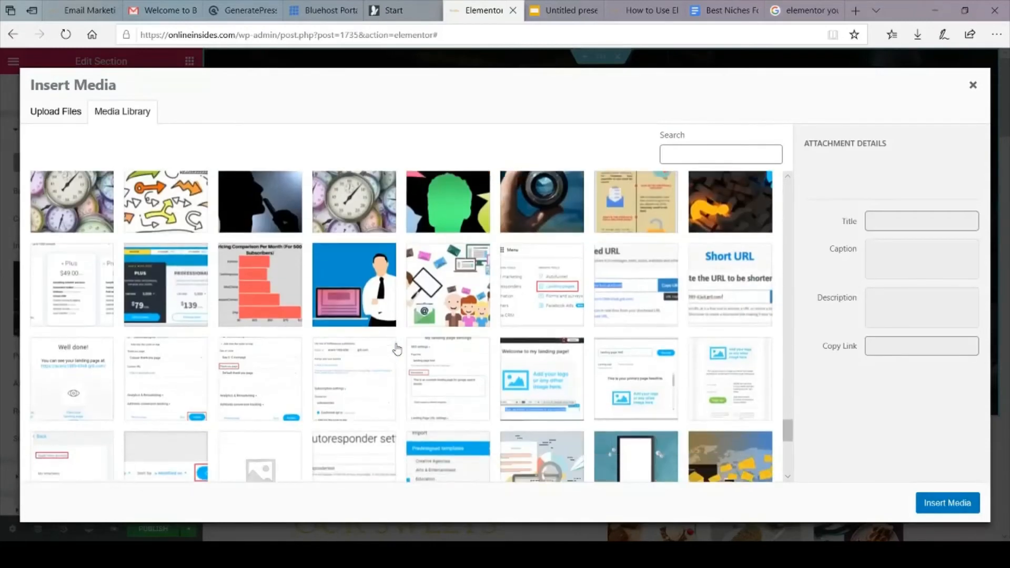
scroll(396, 349, down, 10)
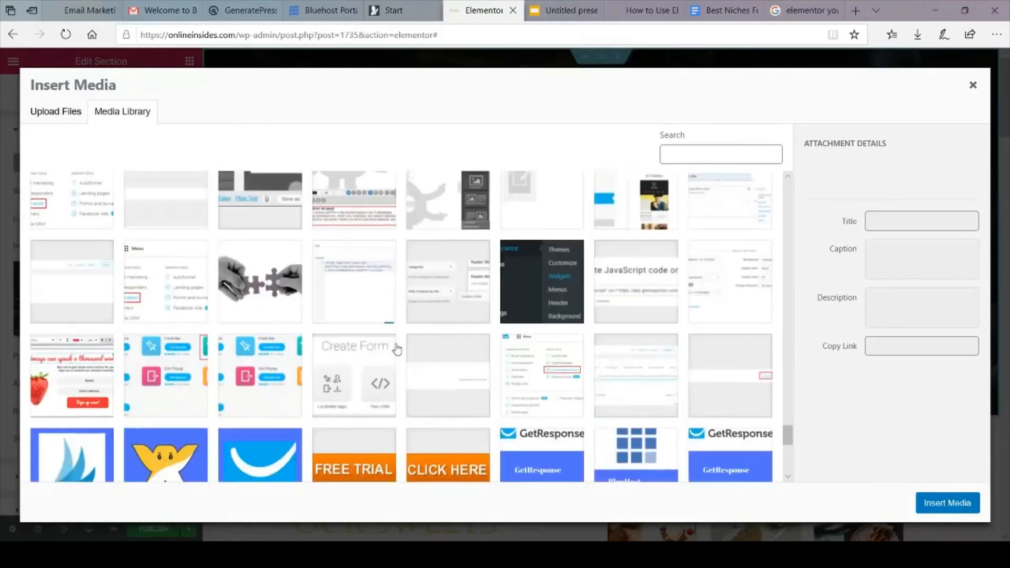
scroll(397, 349, down, 8)
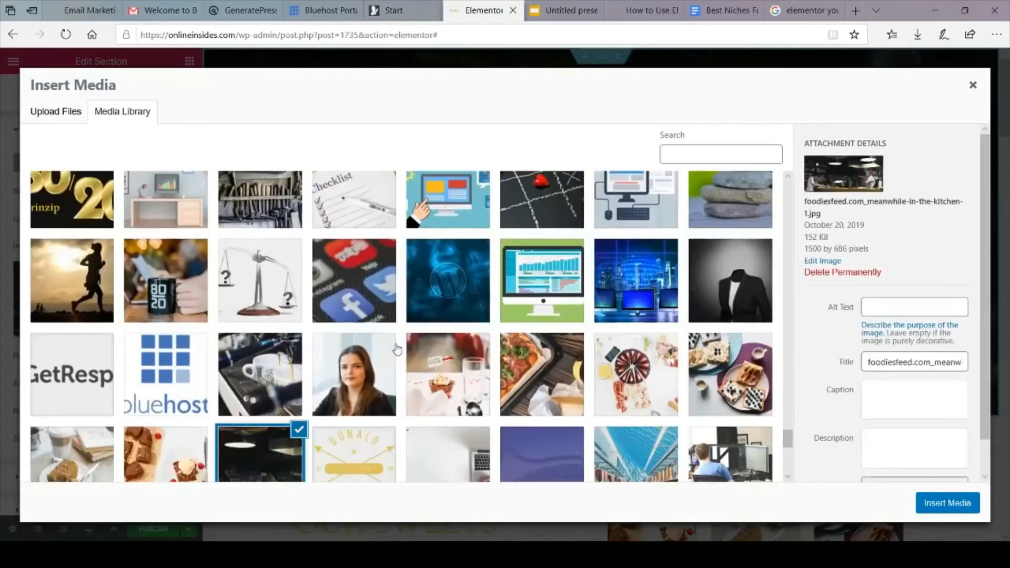
scroll(397, 349, down, 2)
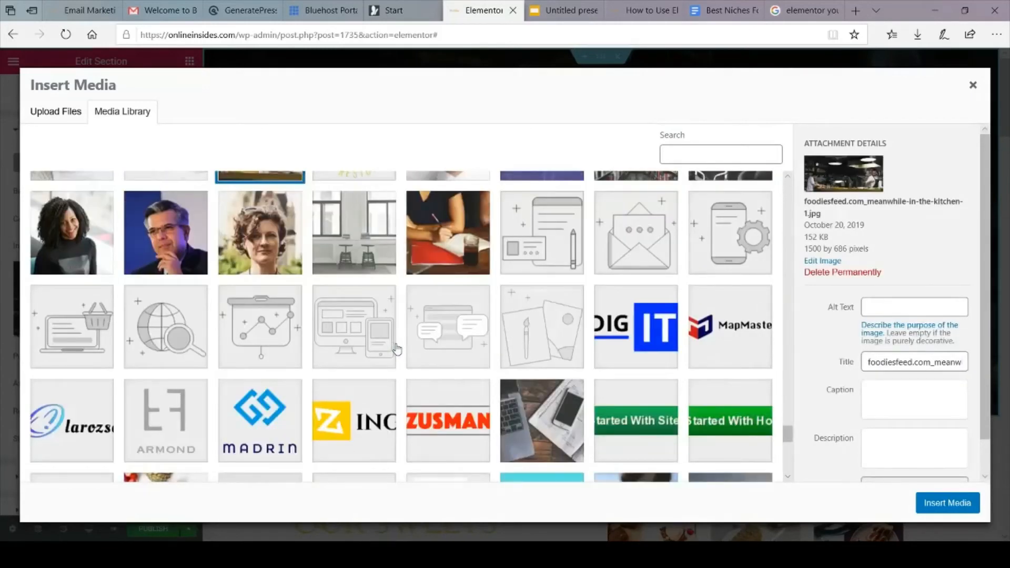
click(277, 330)
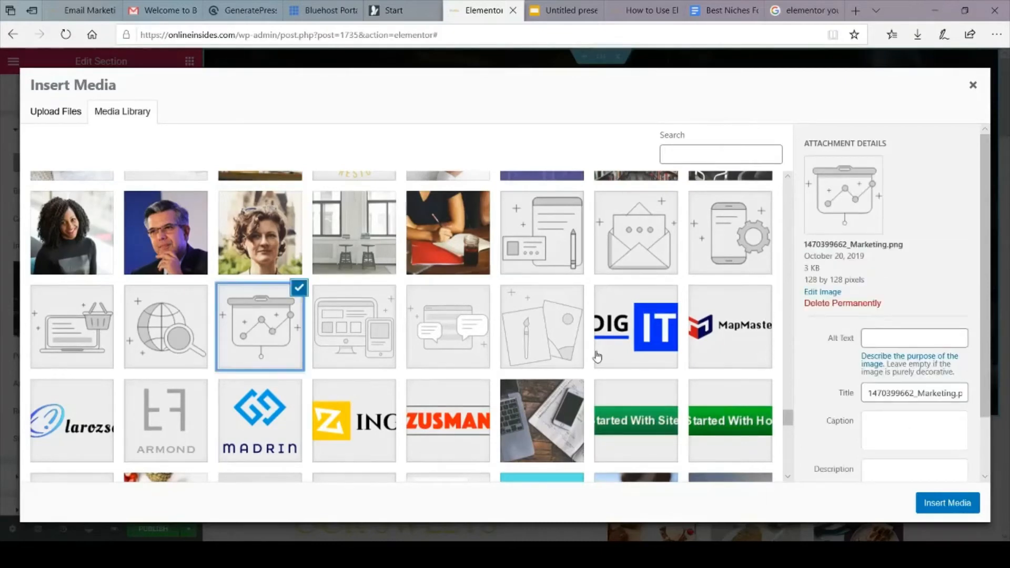
scroll(597, 357, down, 4)
scroll(597, 356, down, 3)
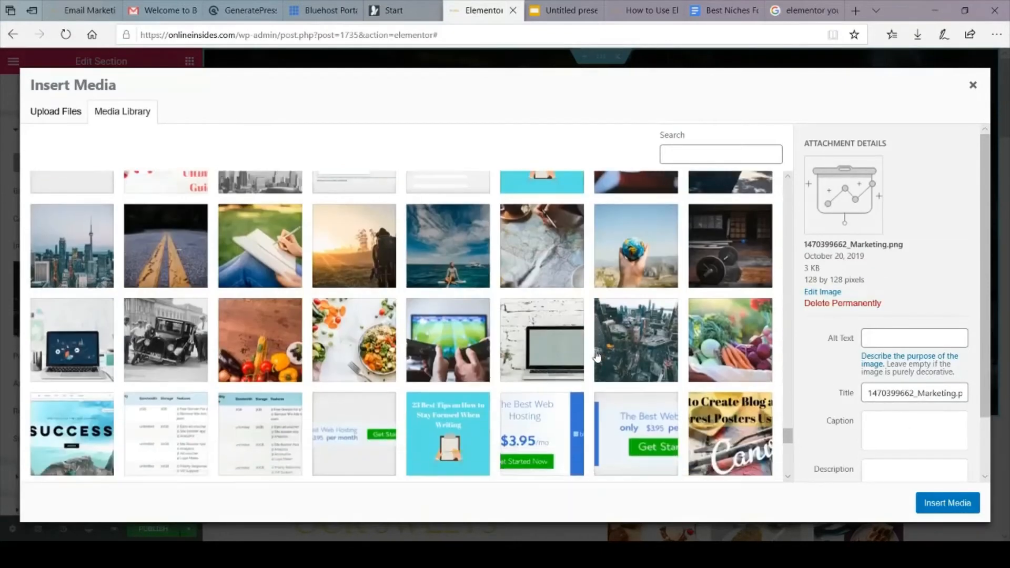
click(360, 331)
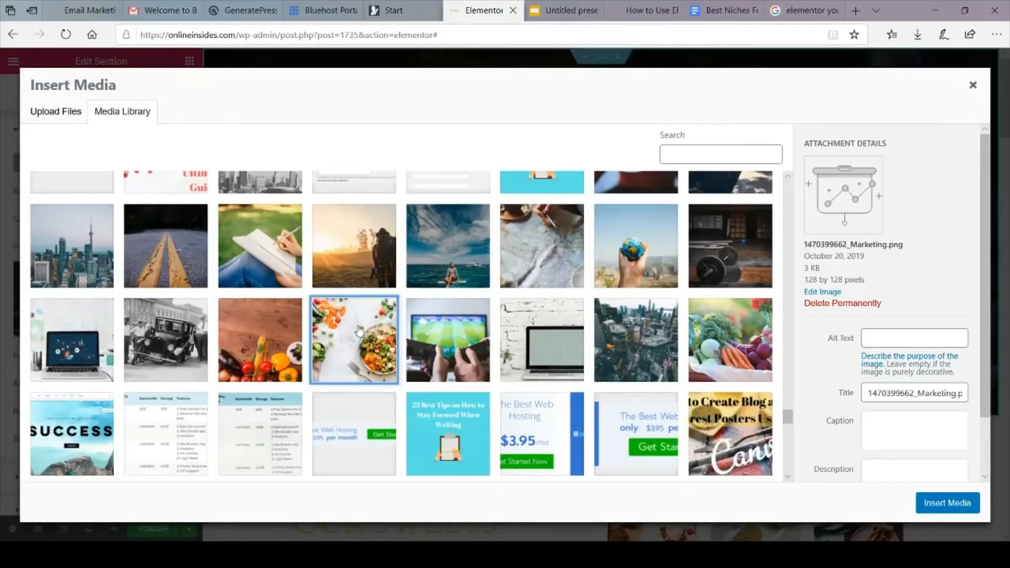
click(935, 499)
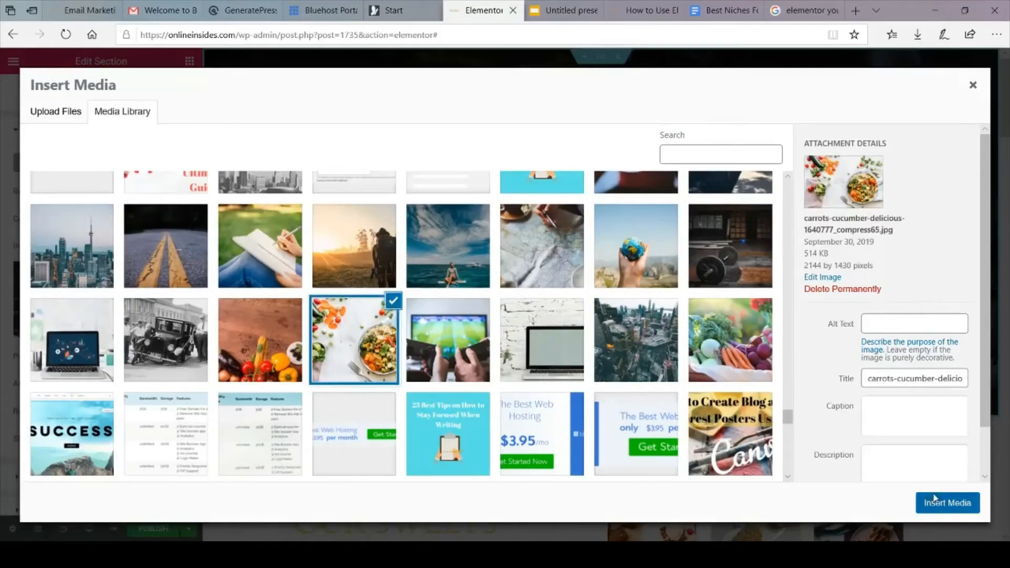
Change the "Our Sweets" heading text to "Welcome!".
scroll(603, 327, down, 3)
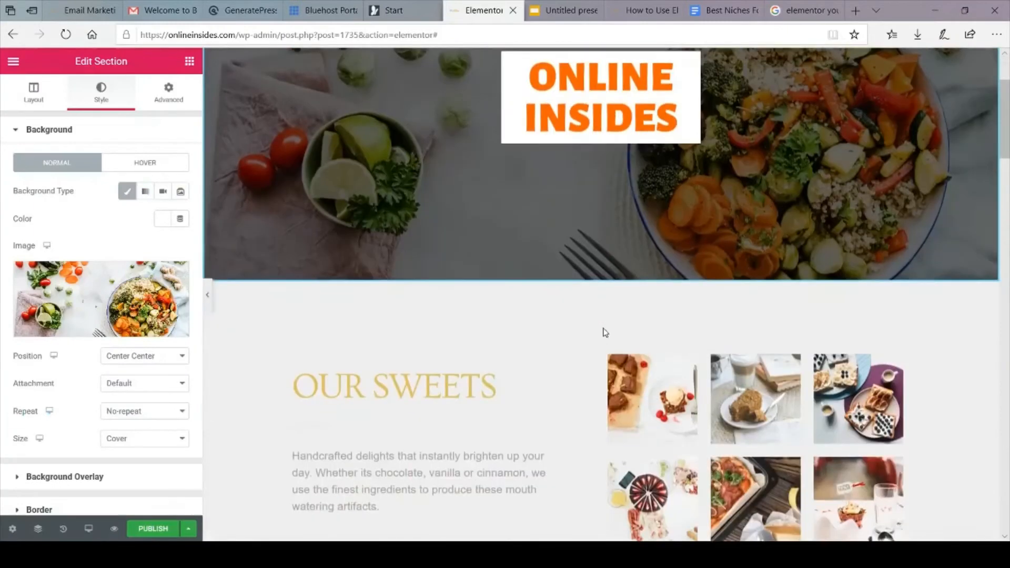
scroll(605, 331, down, 4)
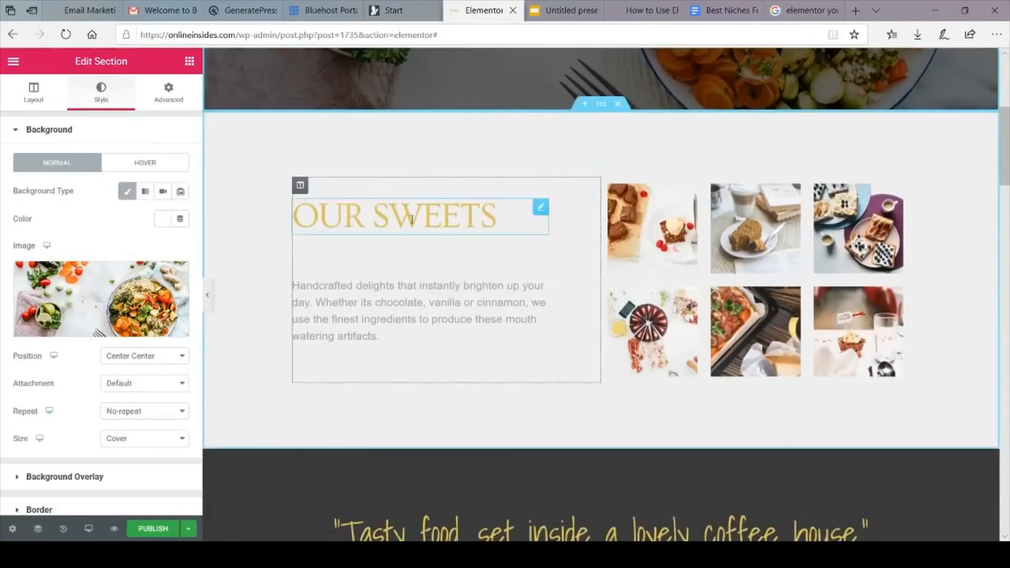
click(497, 220)
drag(498, 220, 253, 237)
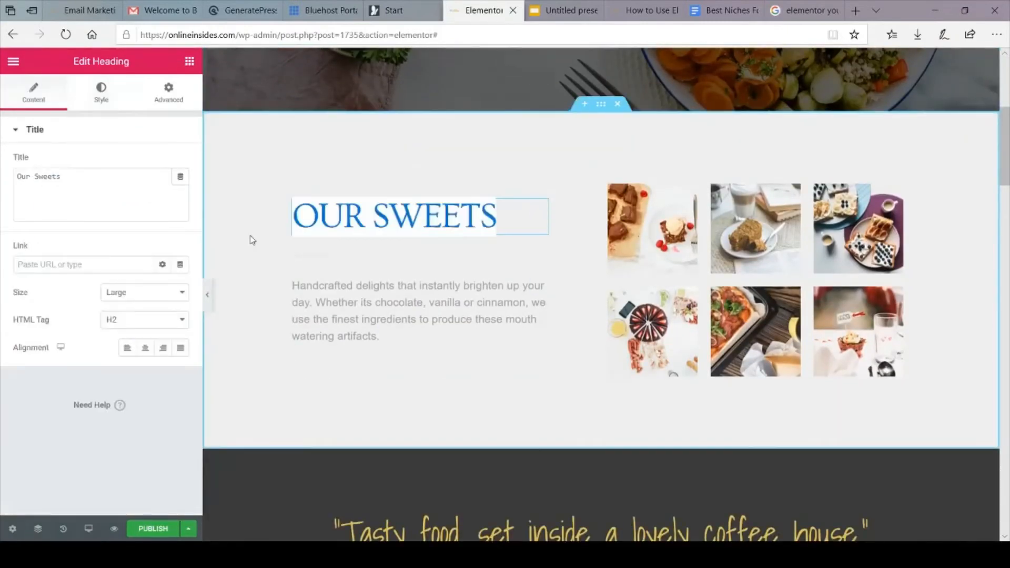
text(Welsc)
key(BackSpace)
key(BackSpace)
text(come!)
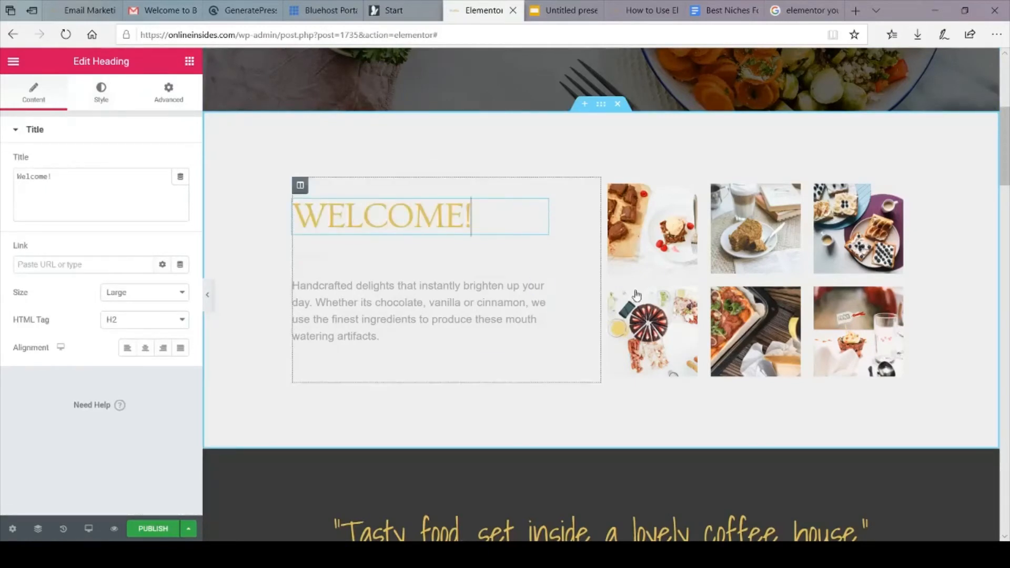
Preview the gallery's chocolate cake image at full size and close the preview.
click(657, 298)
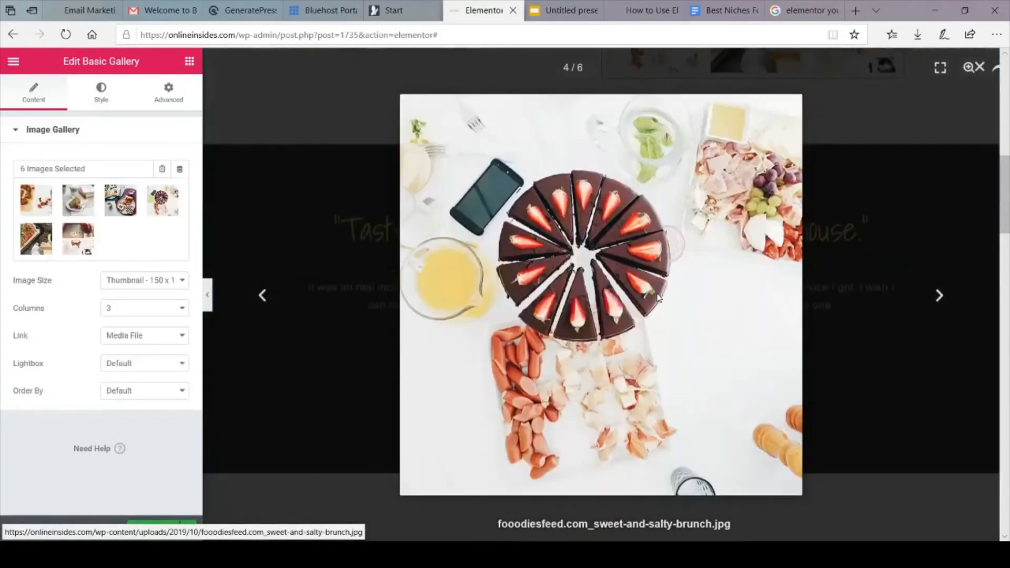
click(804, 279)
Replace the testimonial's portrait with the round photo of a man in a black T-shirt from the media library.
mouse_move(1006, 195)
mouse_down()
mouse_move(1007, 236)
mouse_move(1008, 210)
mouse_up()
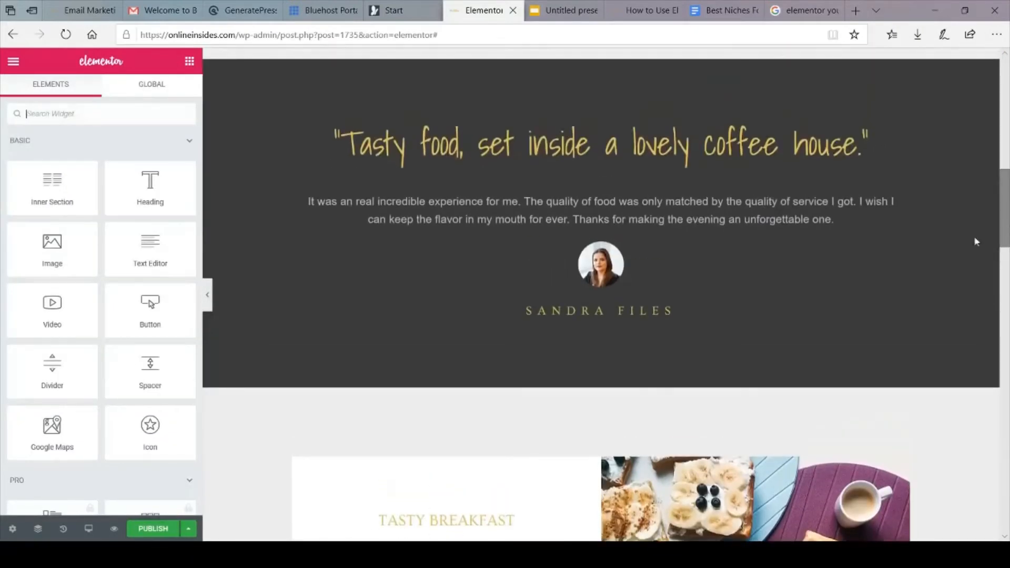
click(895, 200)
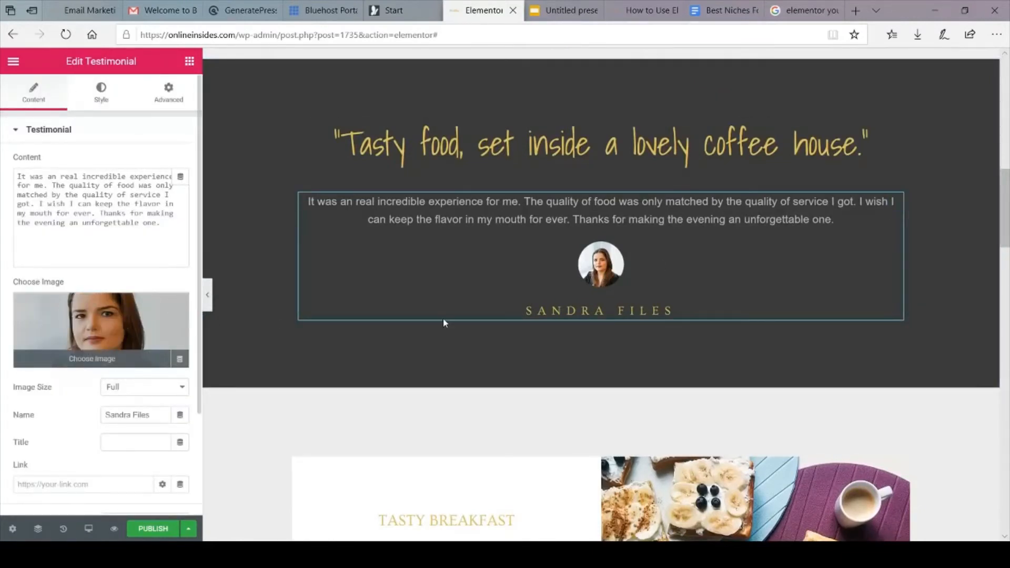
click(116, 357)
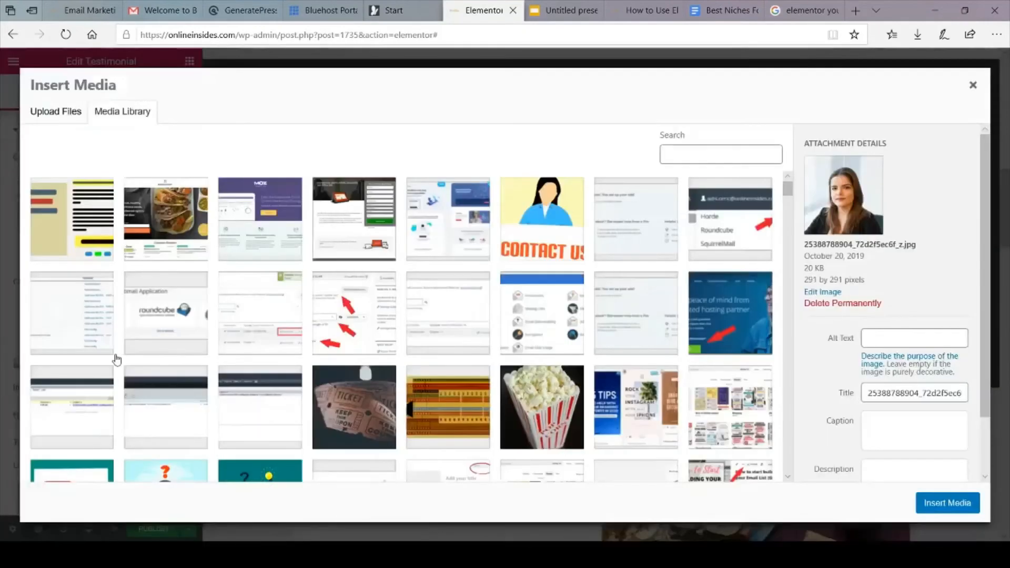
scroll(418, 341, down, 15)
scroll(418, 341, down, 1)
click(447, 295)
click(968, 508)
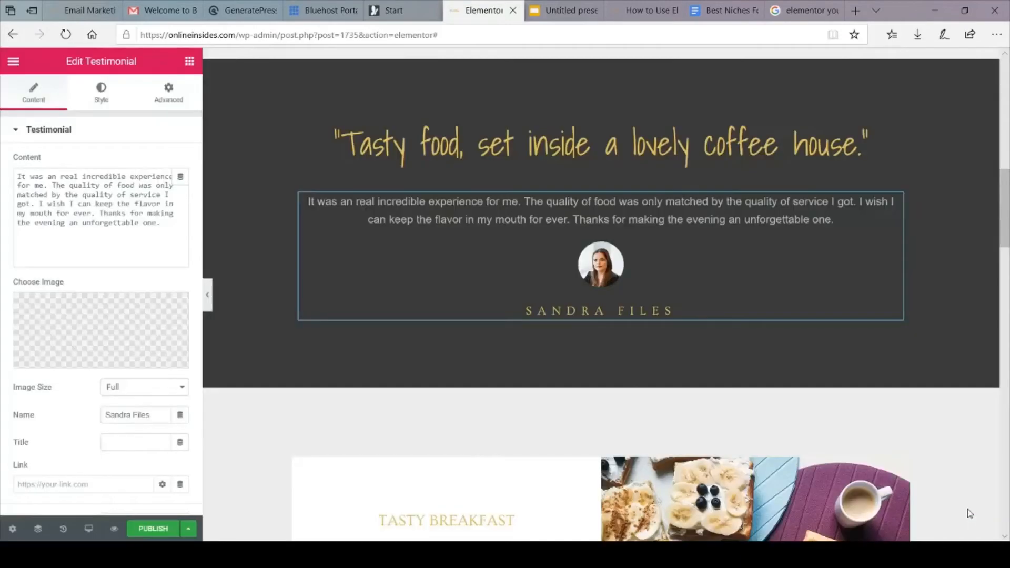
Try out onlineinsides.com/blog as the link of the More Sweets button below the image carousel, and clear it again.
scroll(676, 388, down, 7)
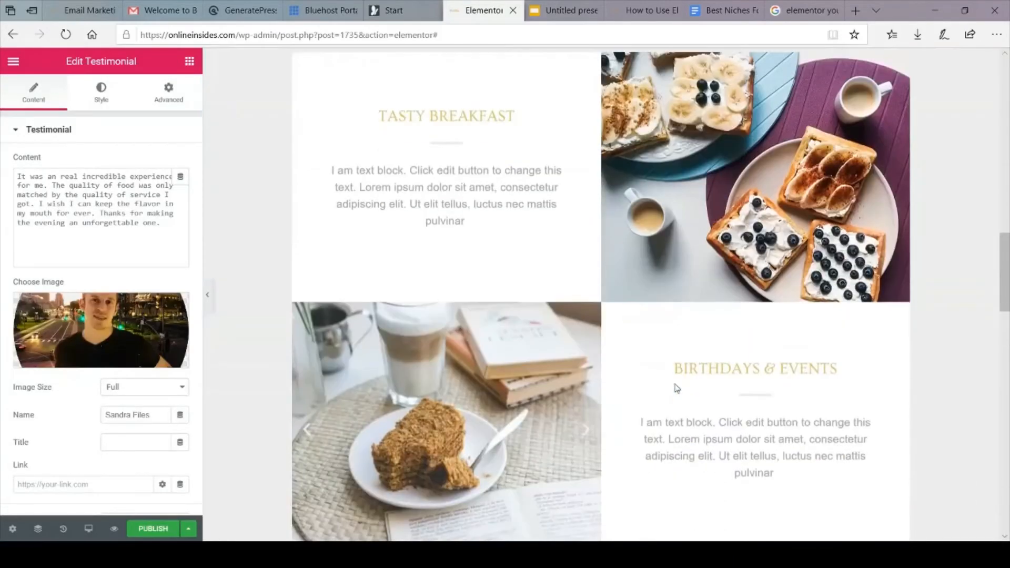
scroll(676, 388, down, 15)
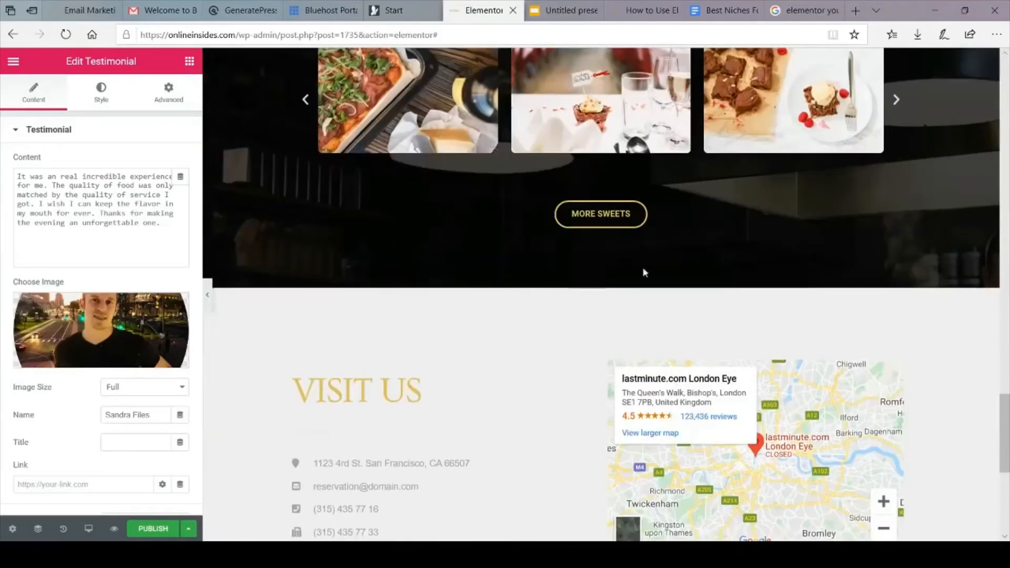
click(608, 222)
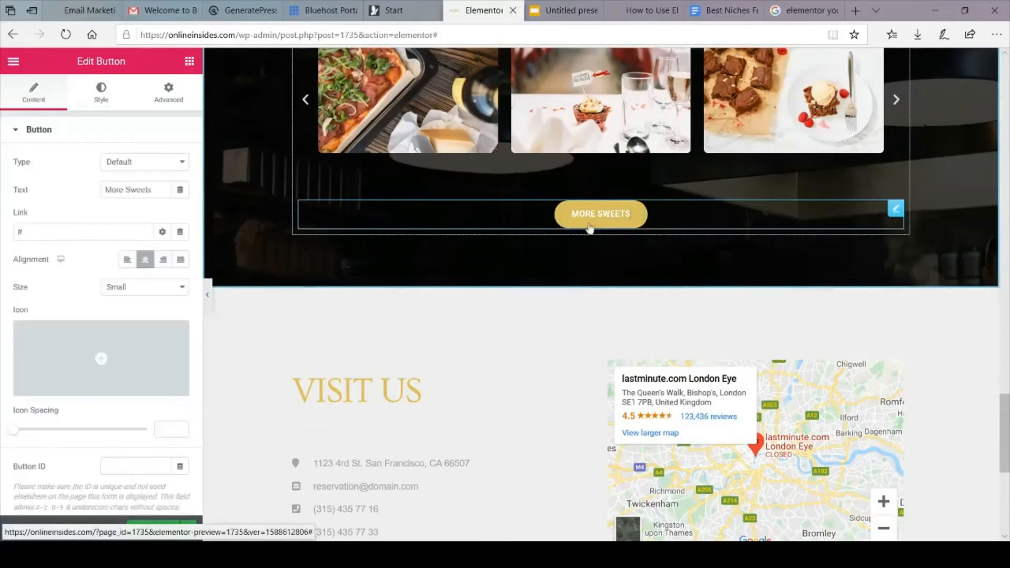
click(104, 230)
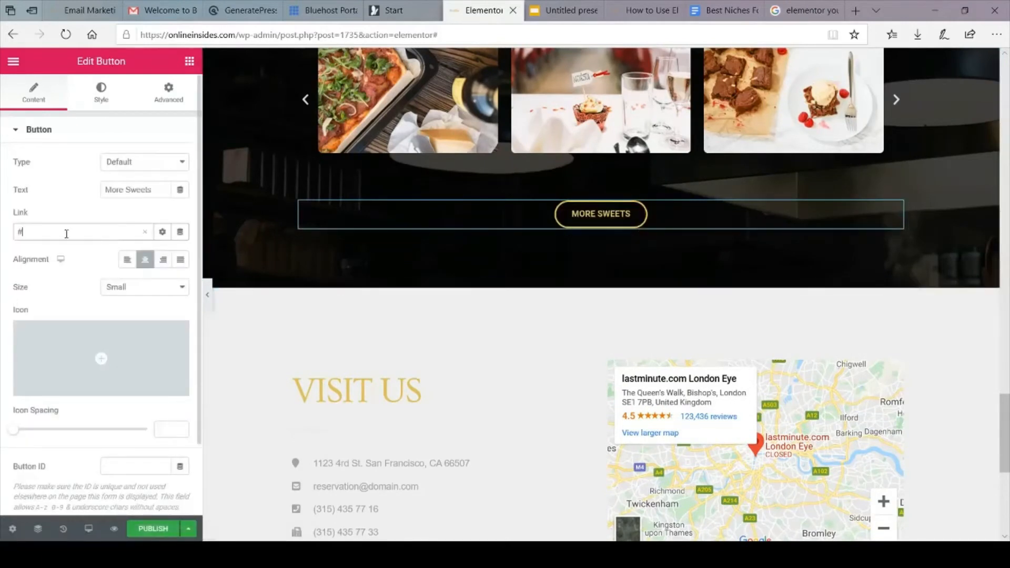
text(on)
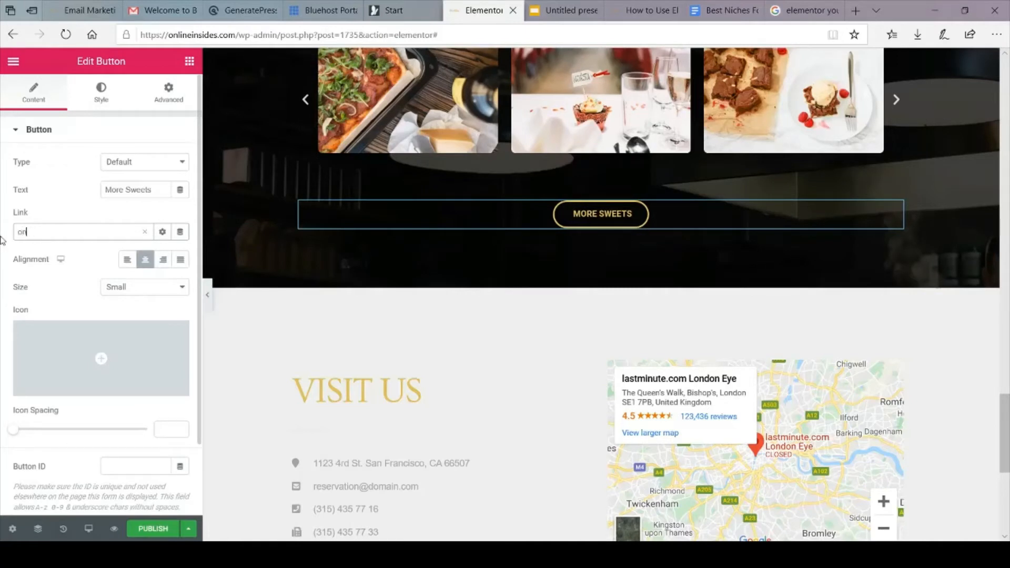
text(eineinsides)
drag(115, 236, 9, 235)
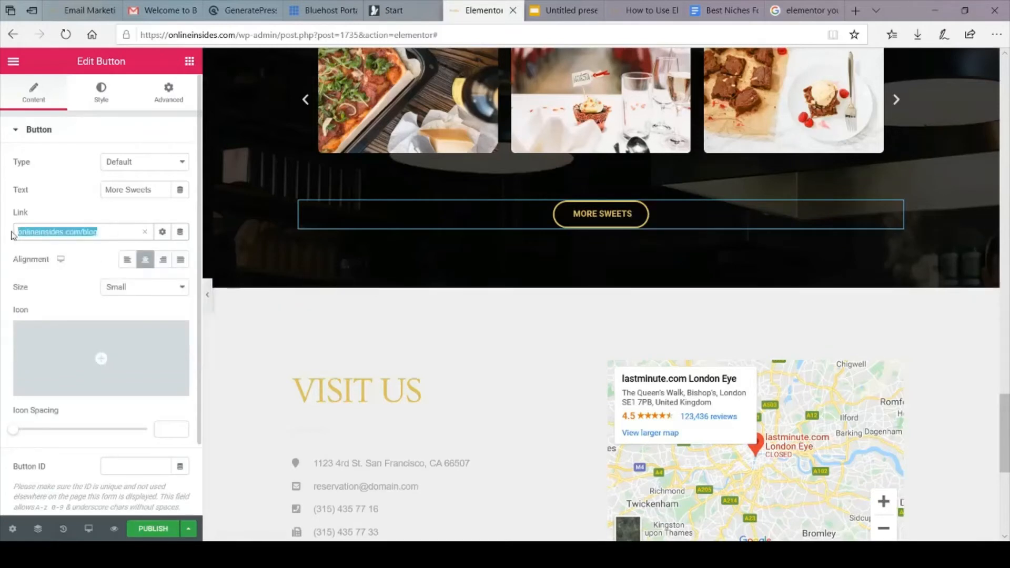
key(BackSpace)
click(162, 232)
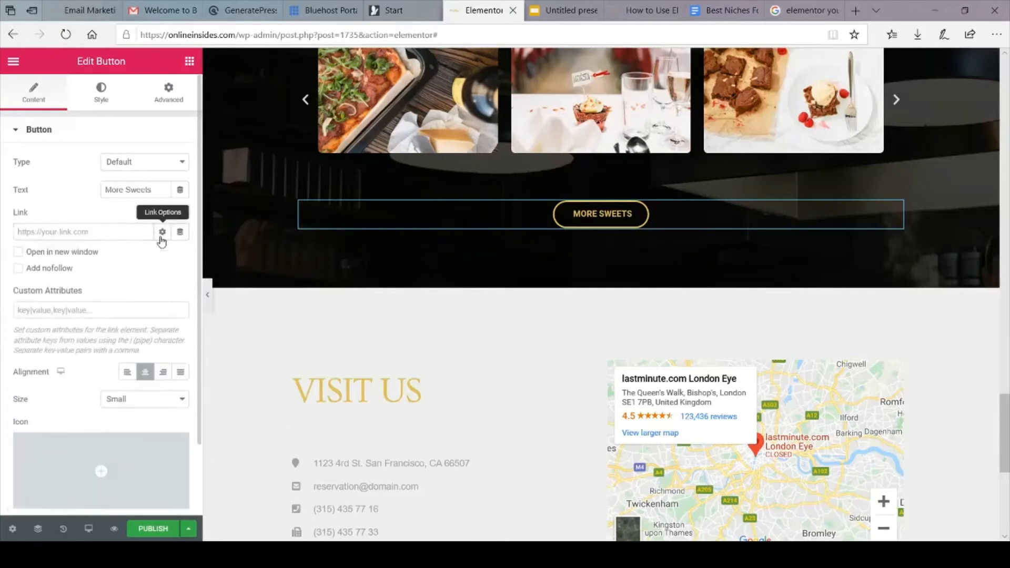
click(162, 232)
click(106, 226)
text(h)
key(BackSpace)
text(online)
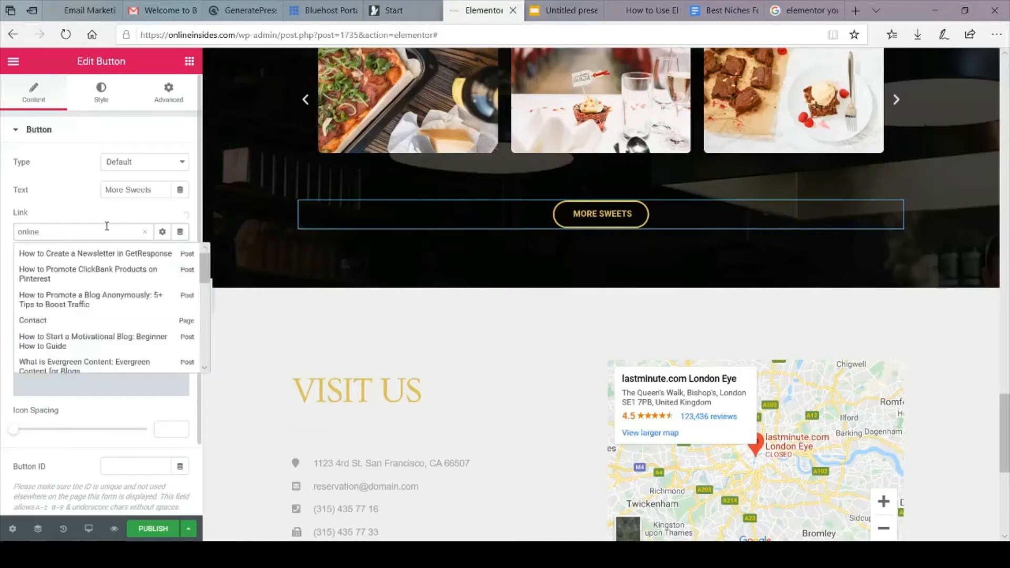
mouse_move(205, 268)
mouse_down()
mouse_move(208, 281)
mouse_move(206, 263)
mouse_up()
click(103, 256)
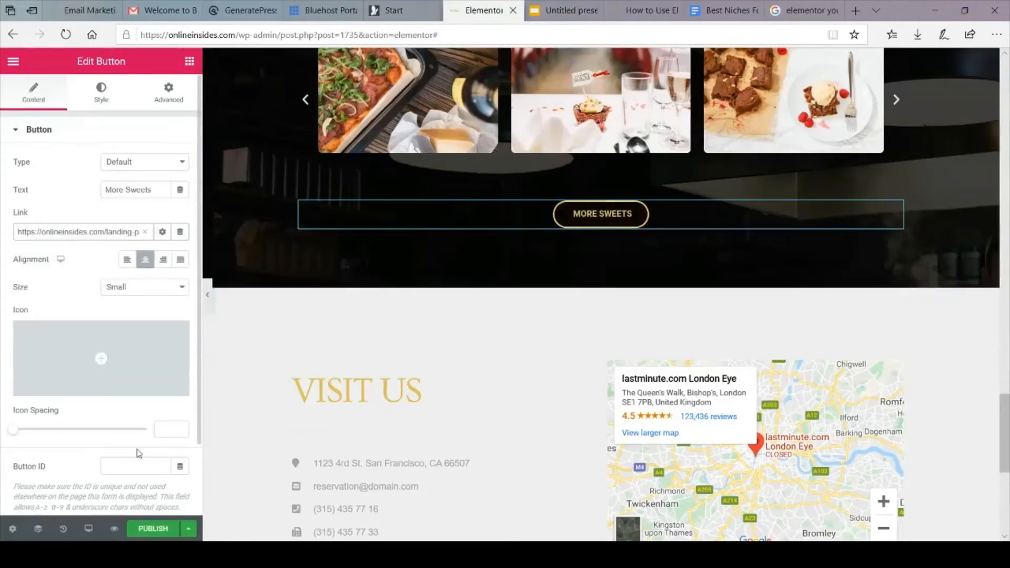
Review the edited page from the hero section down to the More Sweets button and the contact section.
scroll(419, 374, down, 6)
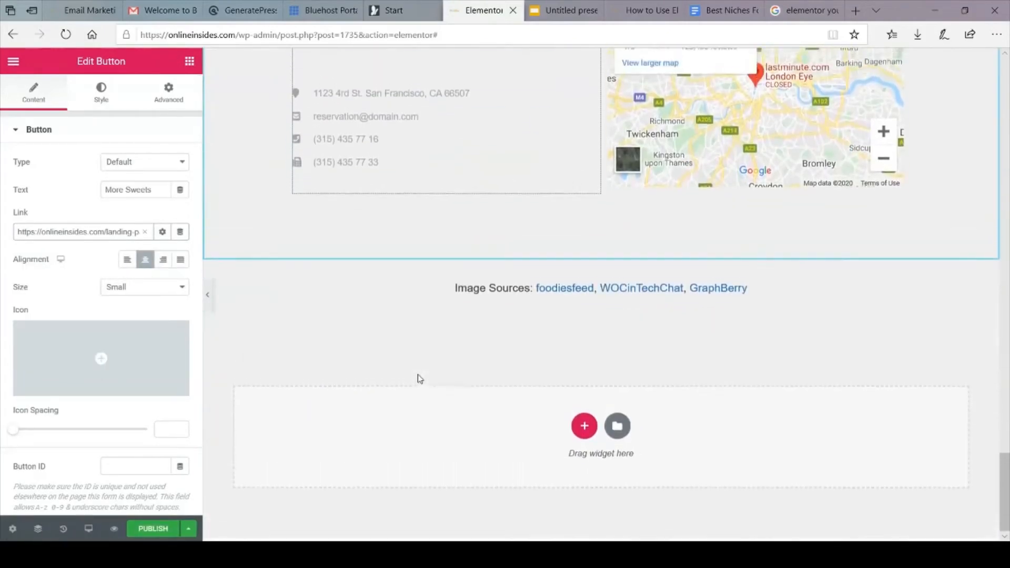
scroll(419, 377, up, 14)
scroll(418, 373, up, 15)
scroll(418, 374, down, 12)
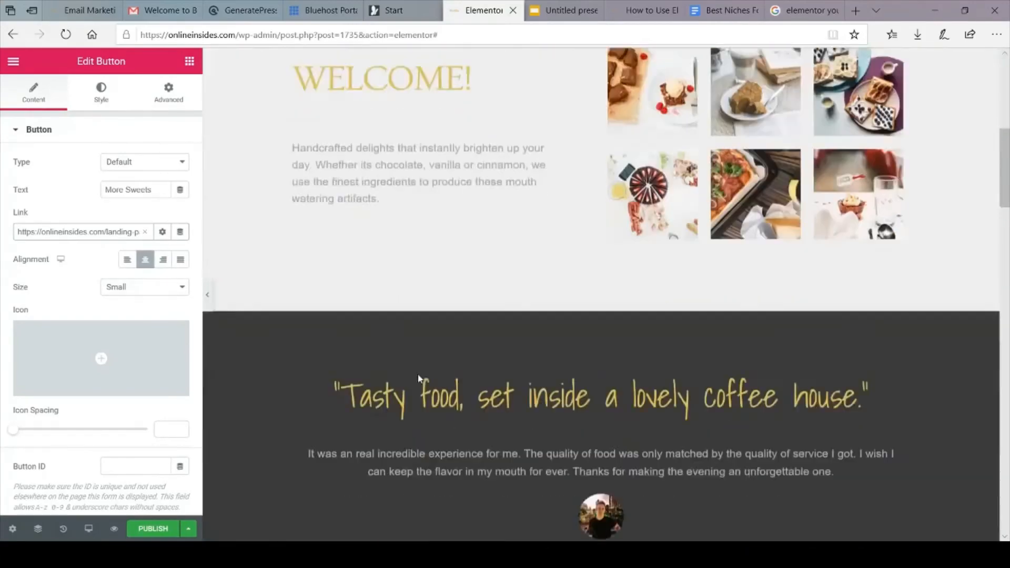
scroll(419, 377, up, 15)
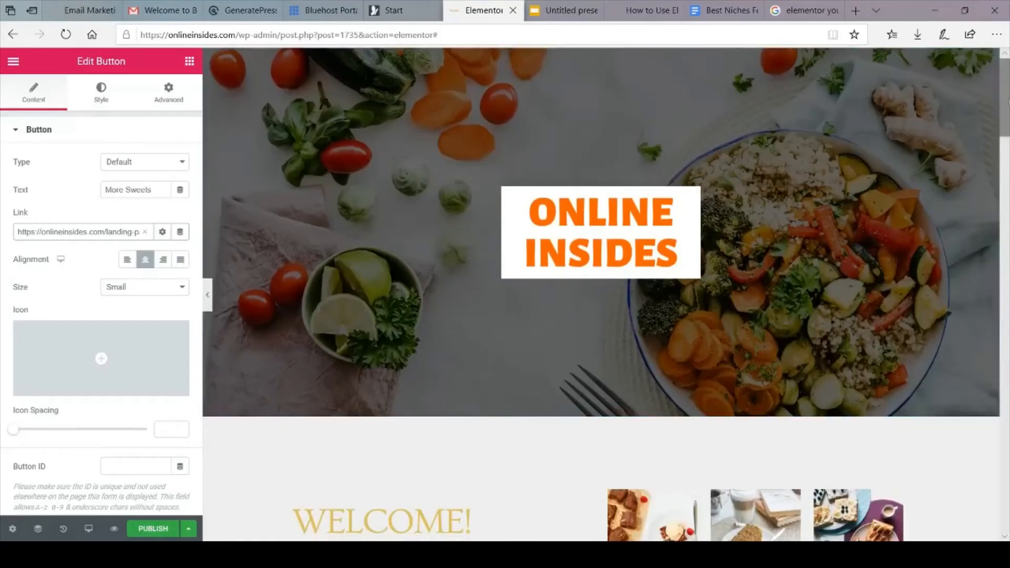
drag(1006, 108, 999, 450)
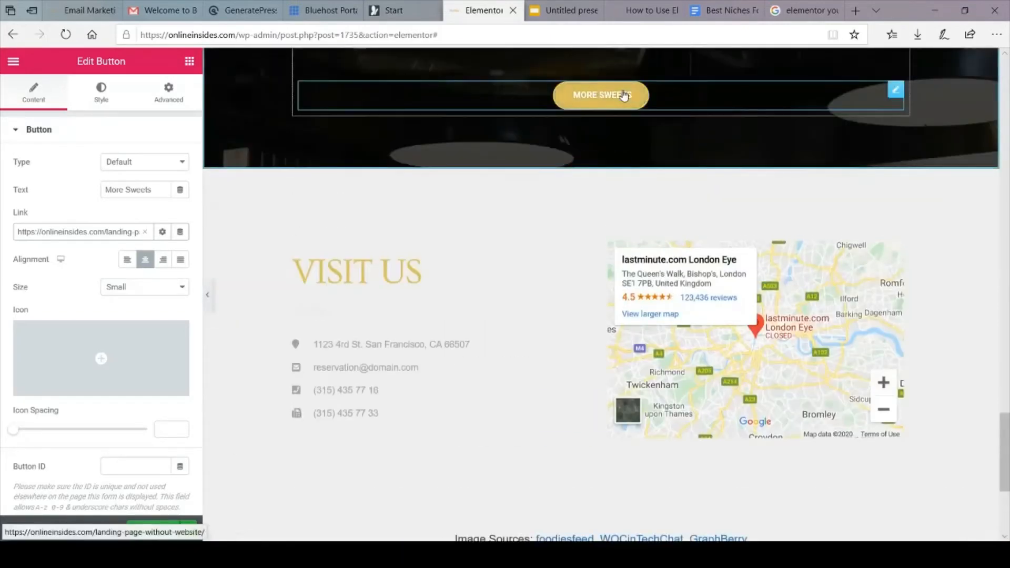
Publish the landing page and exit Elementor to the WordPress edit screen of the Online Insides Homepage page.
scroll(498, 241, down, 4)
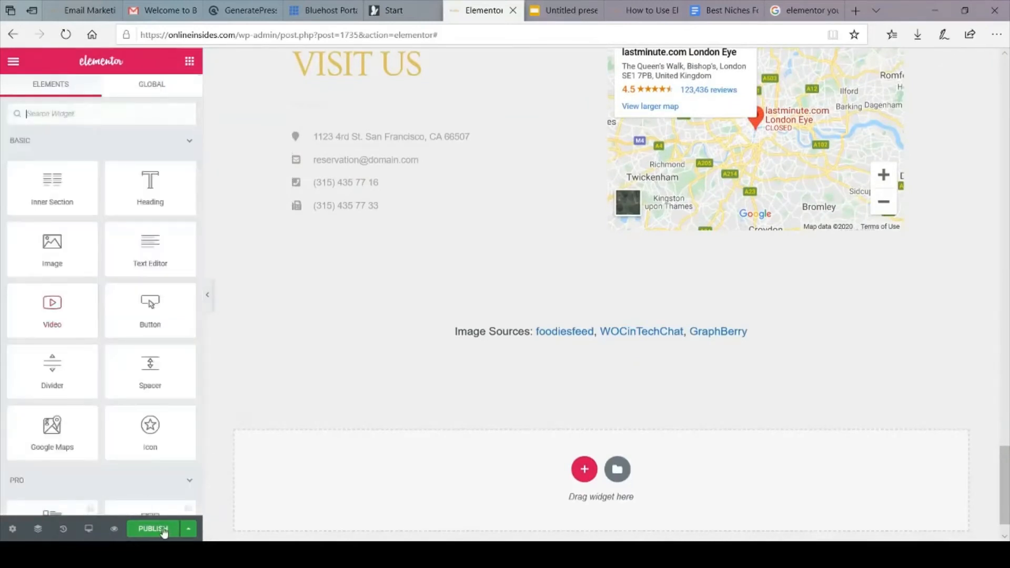
click(148, 533)
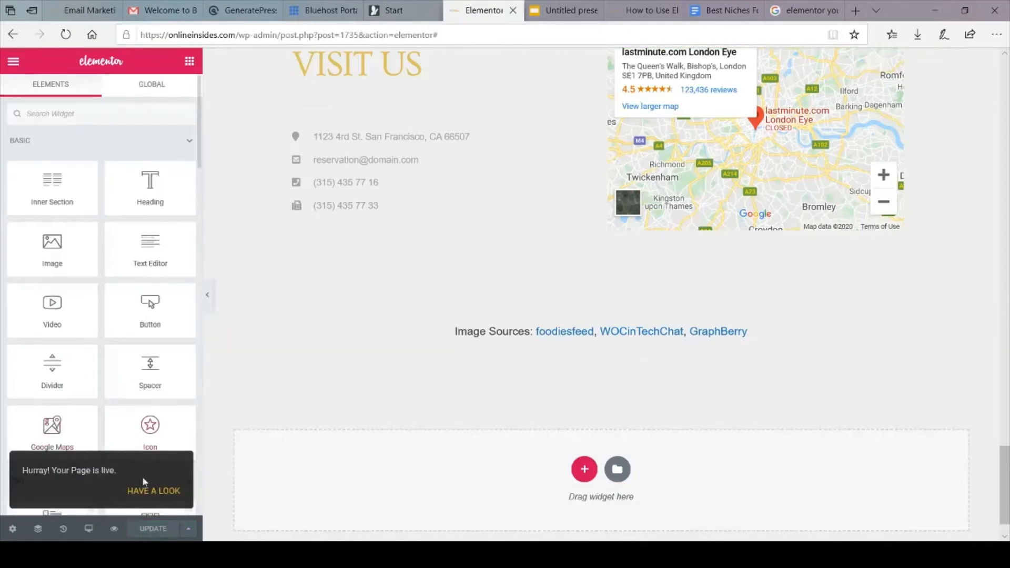
click(11, 63)
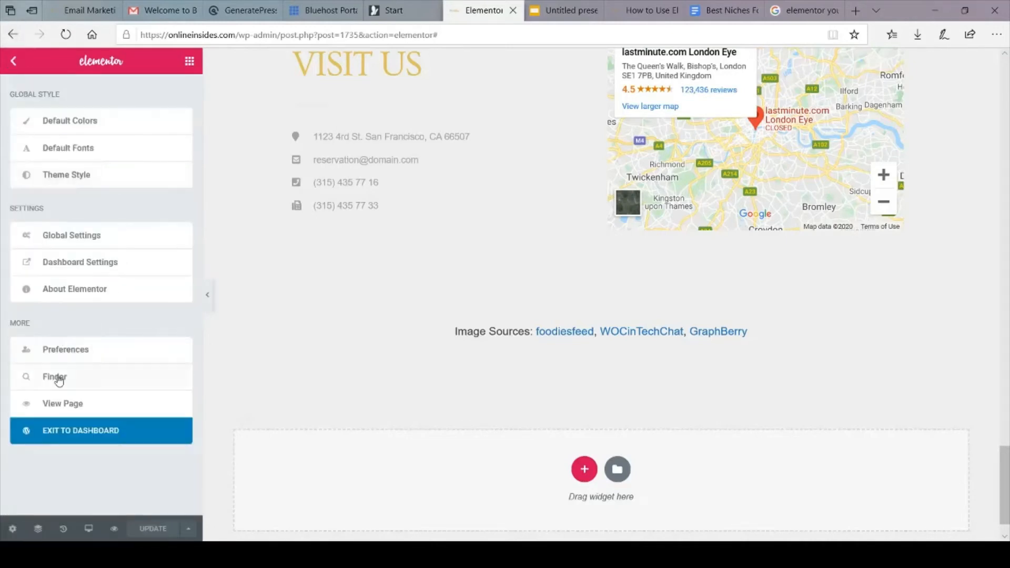
click(47, 431)
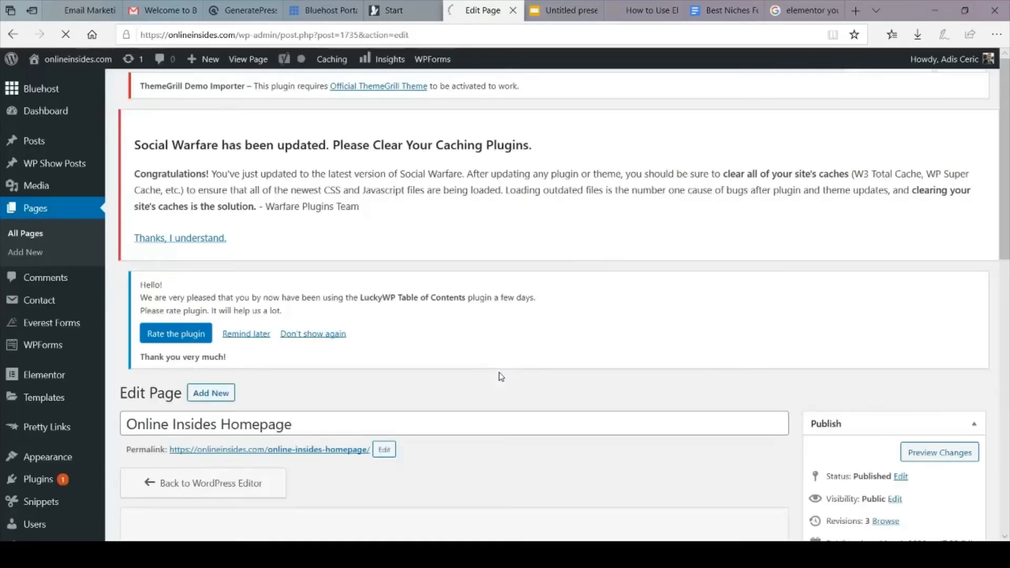
scroll(501, 376, down, 3)
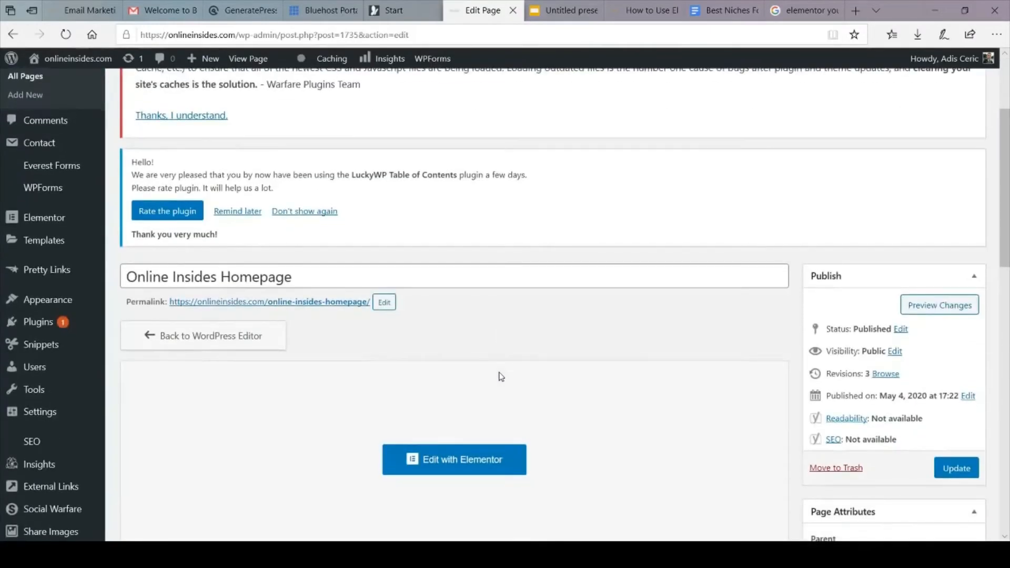
scroll(501, 377, down, 3)
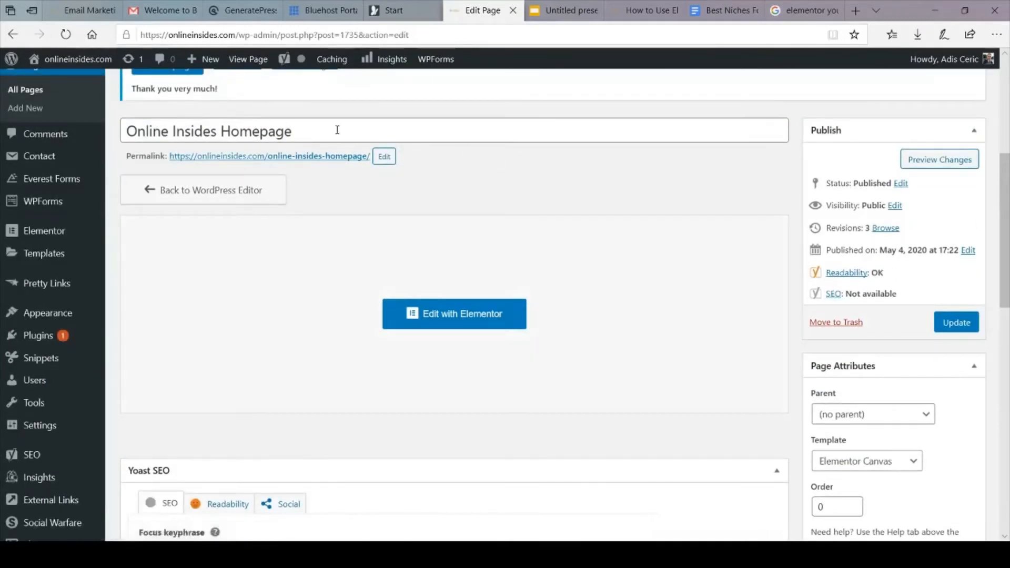
drag(337, 130, 440, 156)
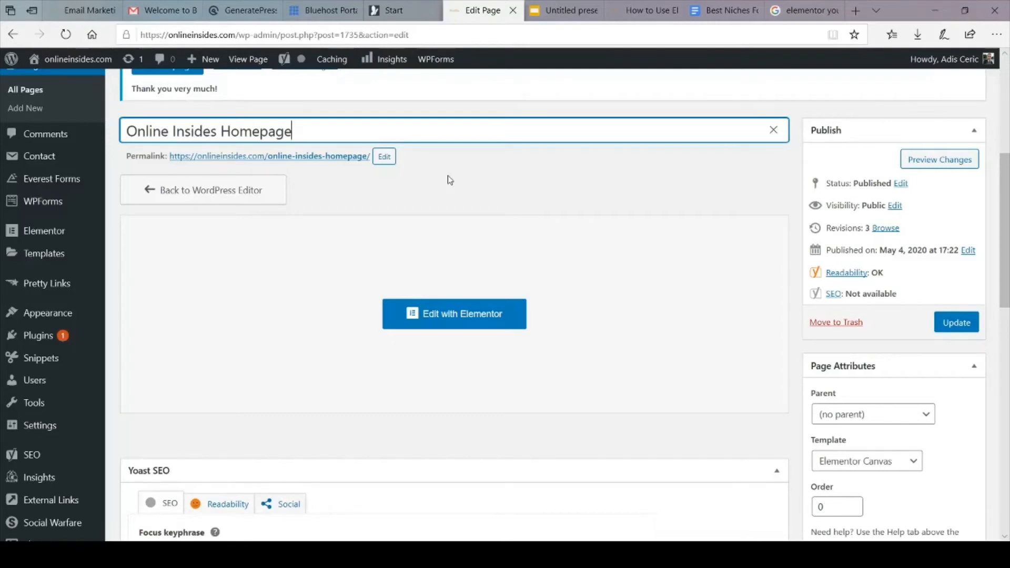
Open the site's Reading settings from the WordPress admin.
mouse_move(27, 309)
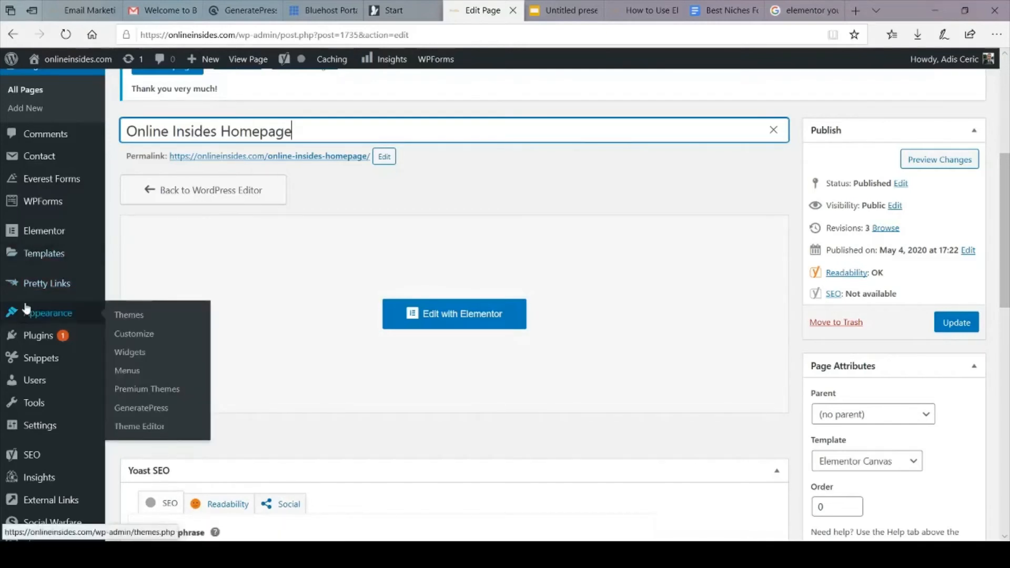
scroll(32, 360, down, 2)
scroll(39, 357, up, 5)
scroll(39, 357, up, 1)
scroll(39, 357, down, 3)
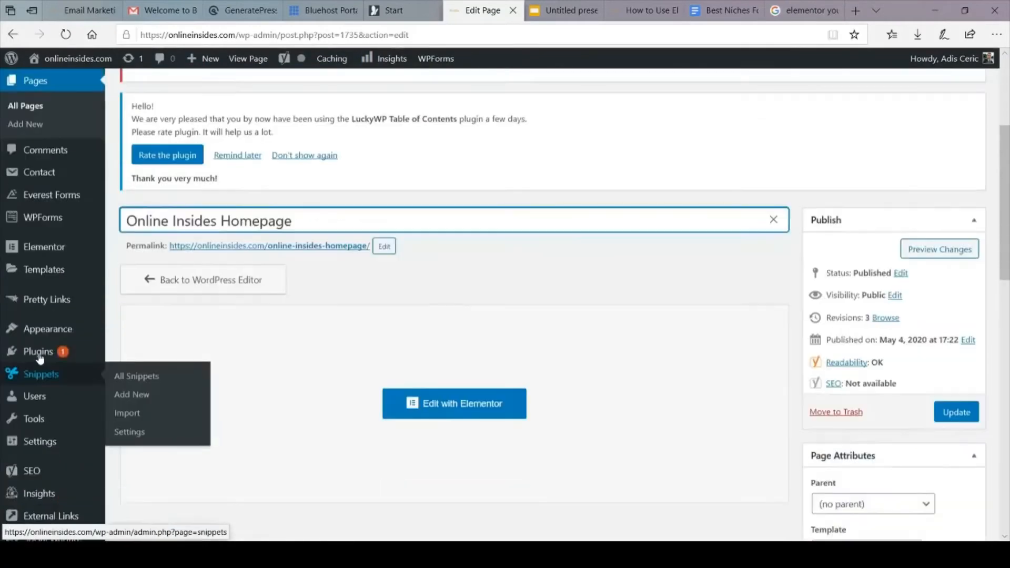
mouse_move(40, 446)
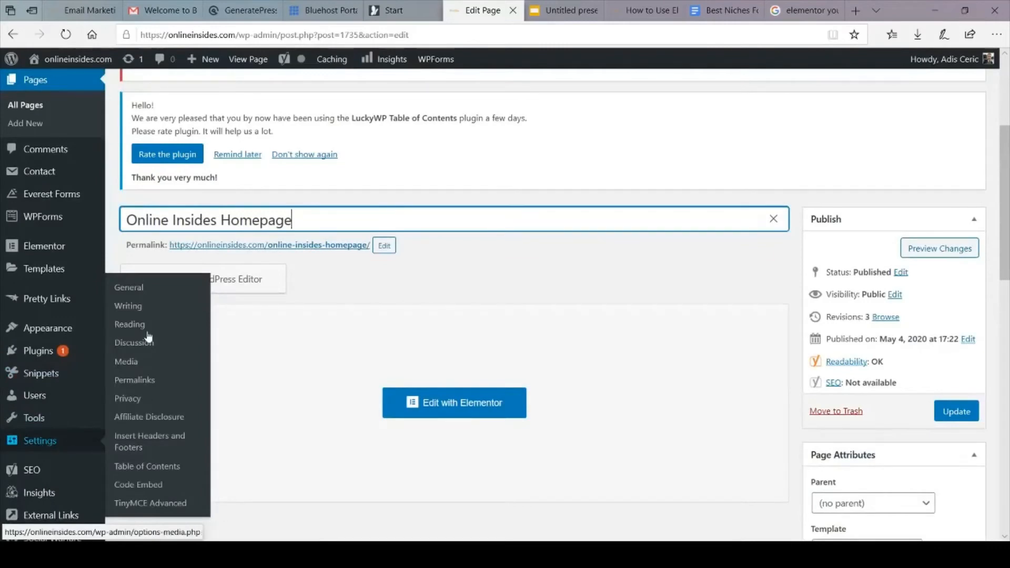
click(147, 325)
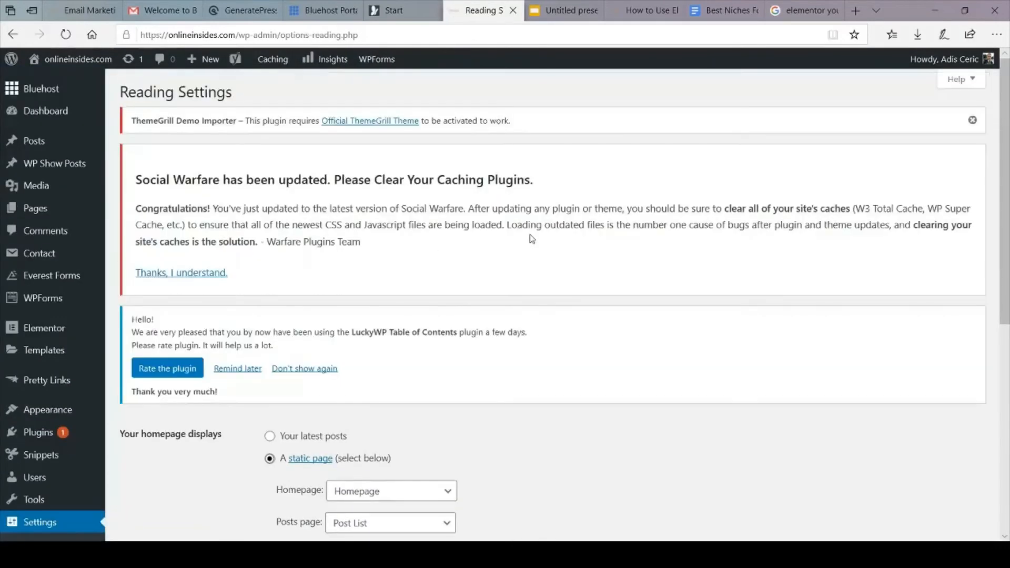
Try setting the homepage to display Your latest posts.
scroll(531, 240, down, 2)
click(269, 320)
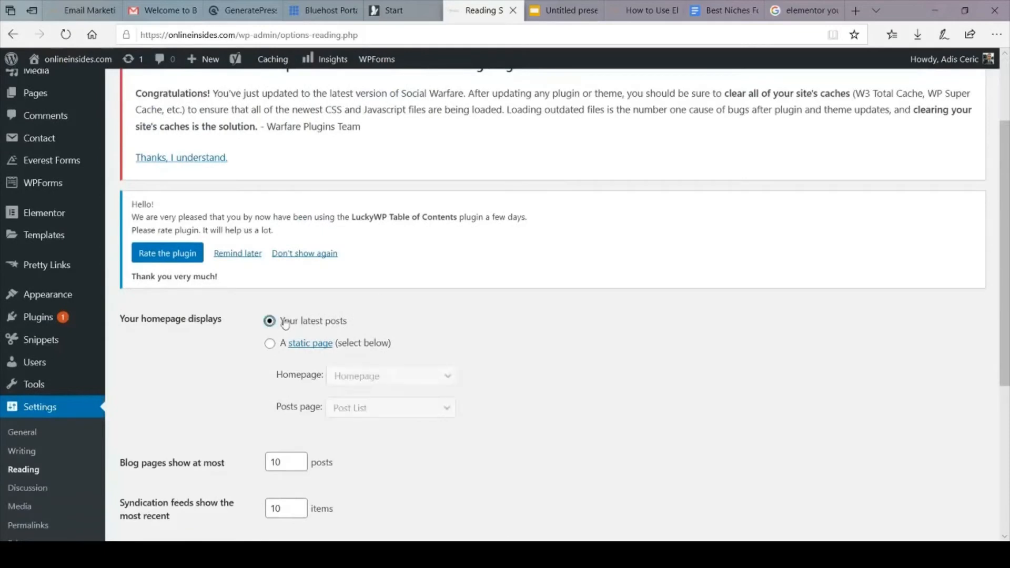
drag(121, 322, 233, 324)
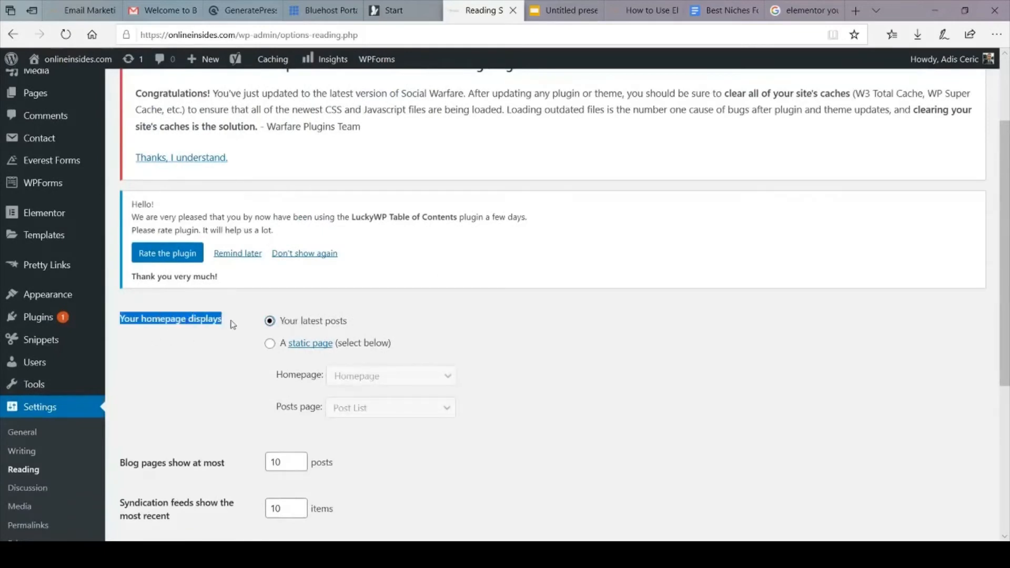
click(214, 351)
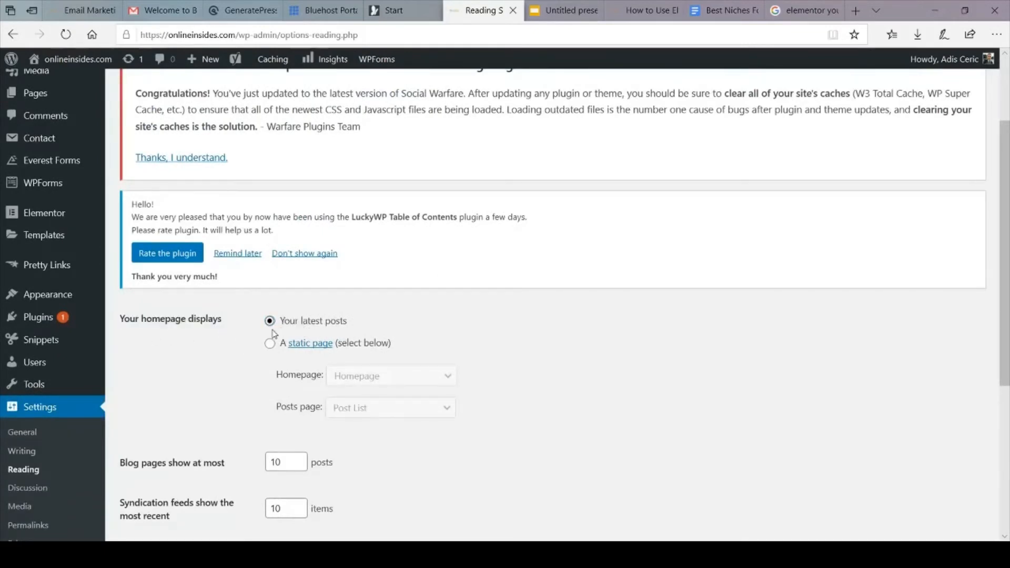
Look through the post list on the site's Email Marketing category page as an example, and return to the Reading settings.
click(81, 10)
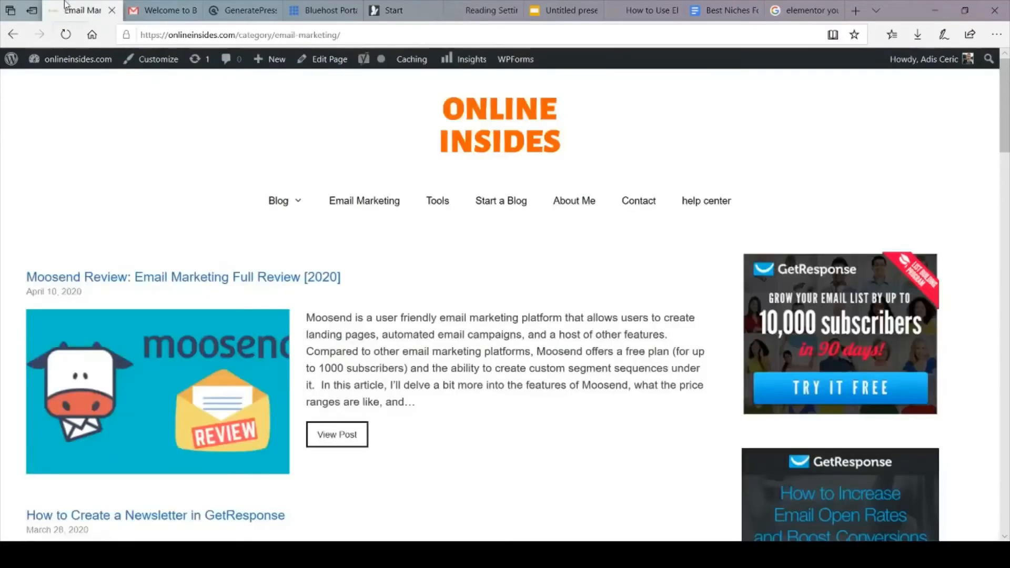
scroll(441, 386, down, 6)
scroll(441, 385, down, 20)
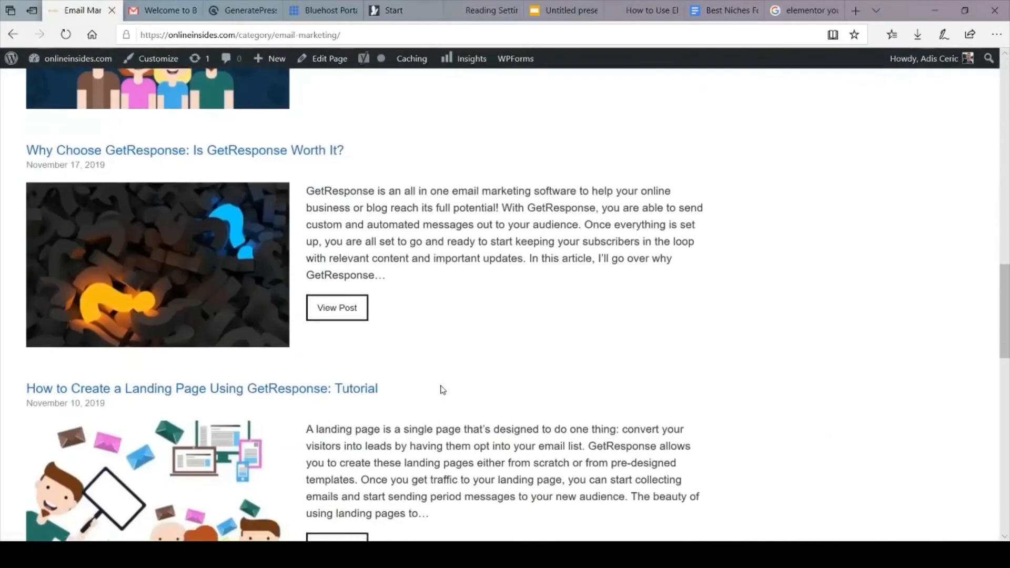
scroll(442, 390, down, 8)
scroll(443, 389, up, 20)
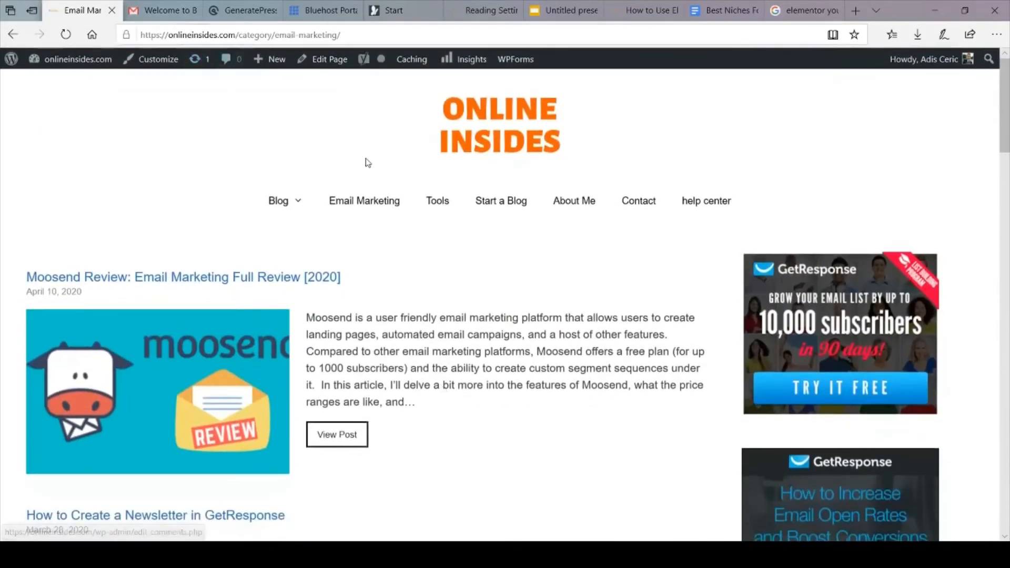
click(479, 6)
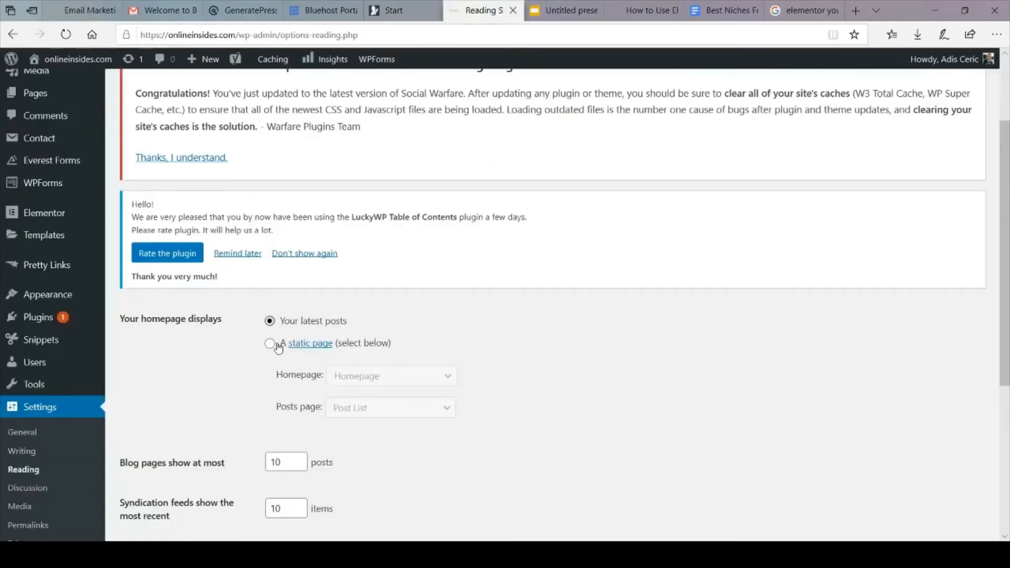
Set the homepage to display a static page and choose Online Insides Homepage as the homepage.
click(270, 345)
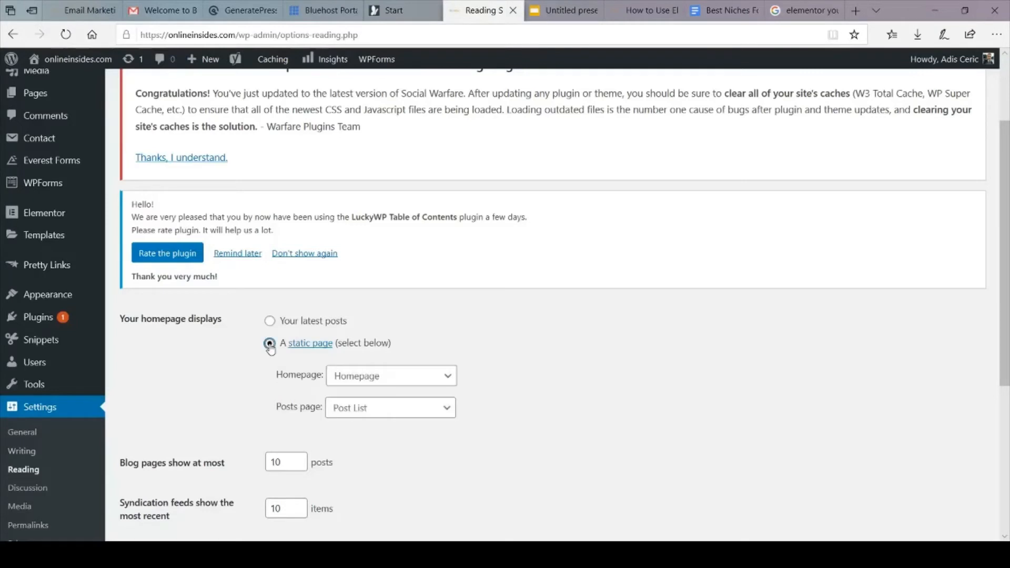
click(452, 384)
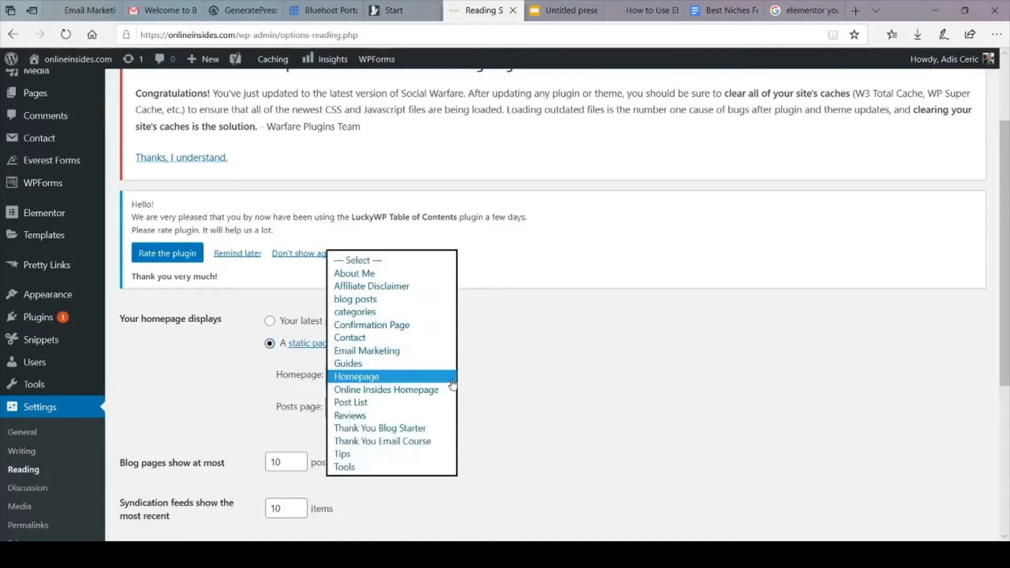
click(442, 390)
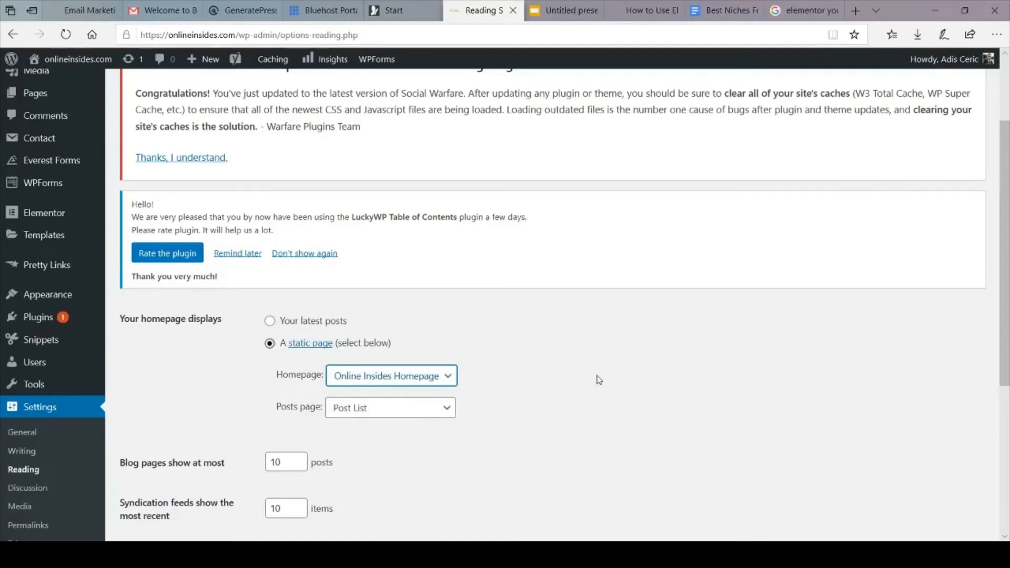
Choose Post List as the posts page in the Reading settings.
scroll(547, 367, down, 3)
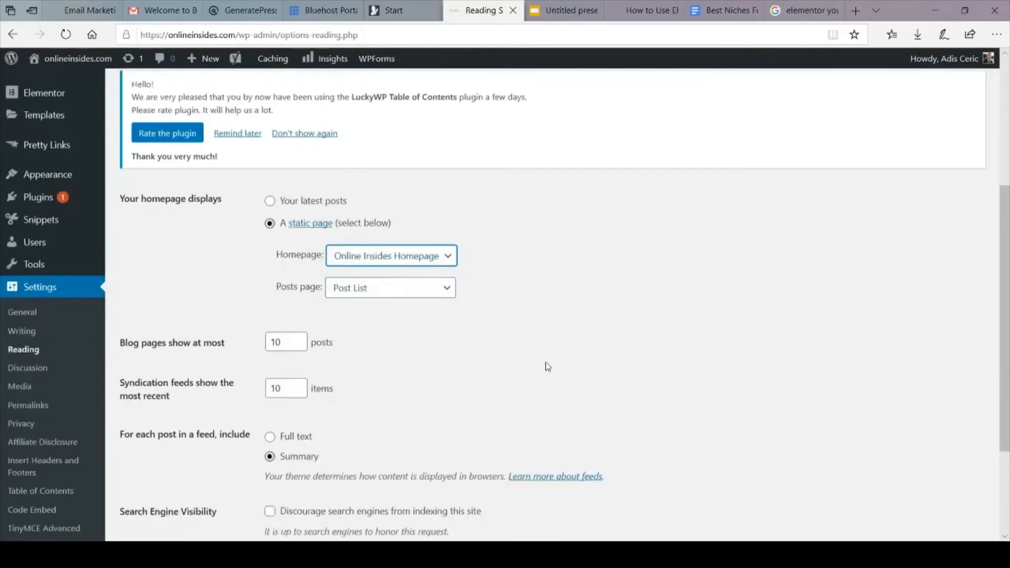
click(388, 272)
click(388, 268)
click(387, 270)
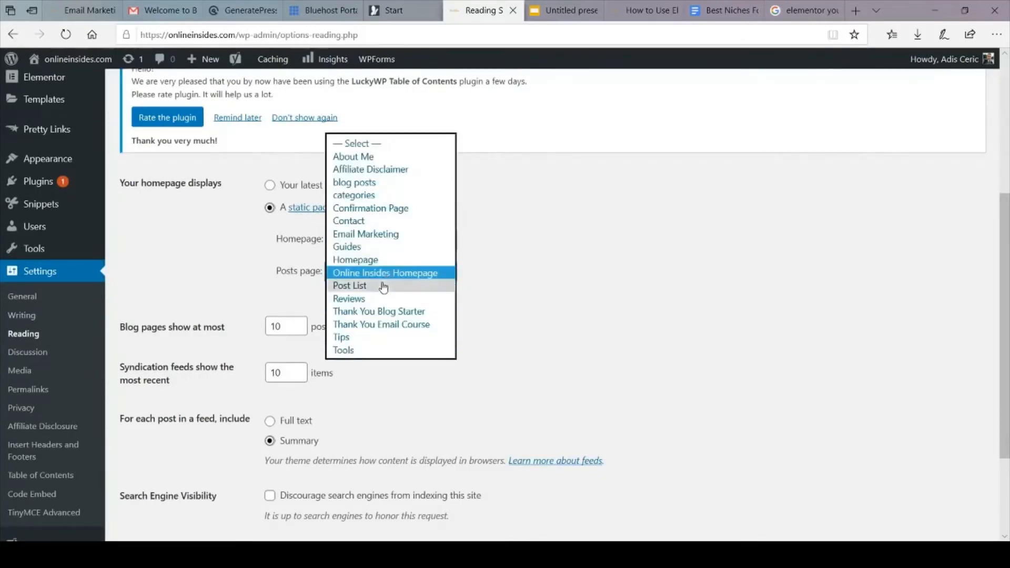
click(383, 285)
scroll(615, 317, down, 3)
scroll(613, 314, up, 4)
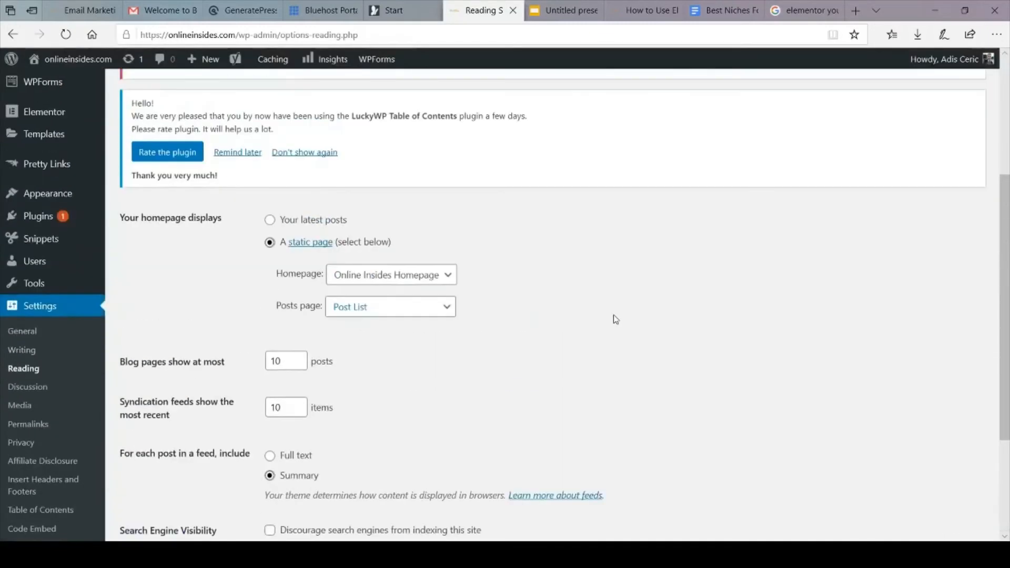
Add a new page titled "blog entries" with no content and publish it.
scroll(68, 328, up, 4)
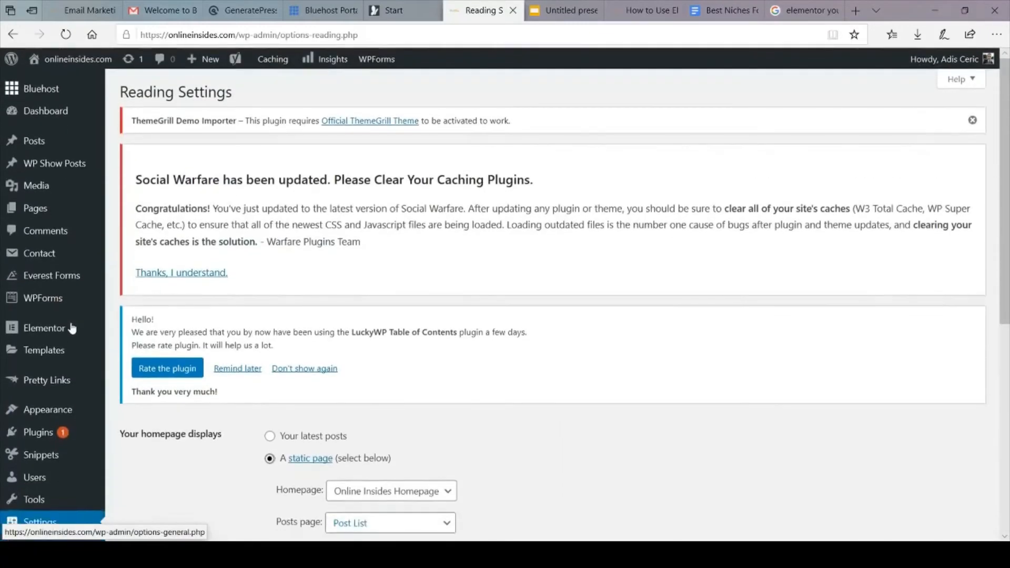
mouse_move(43, 210)
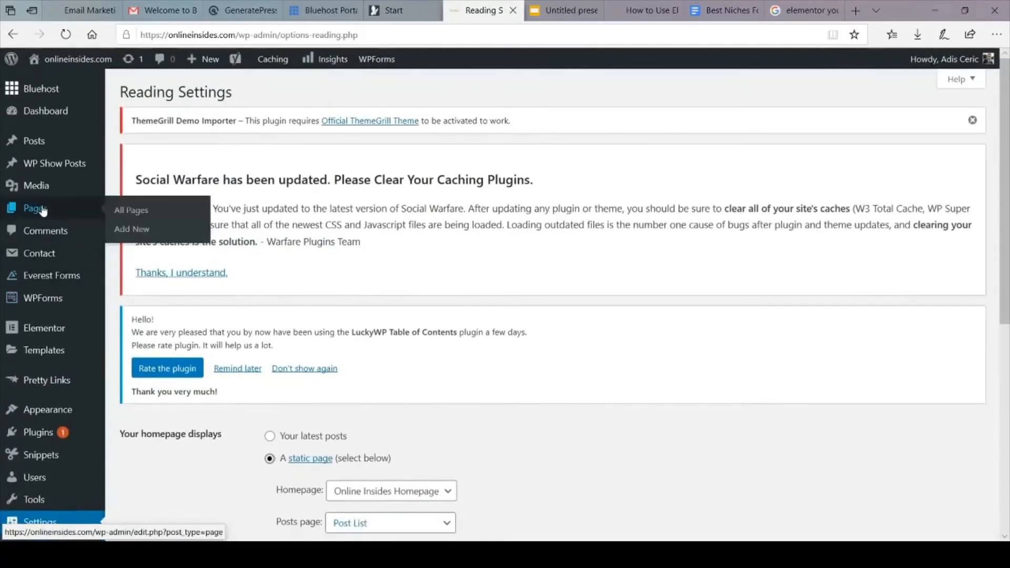
click(130, 232)
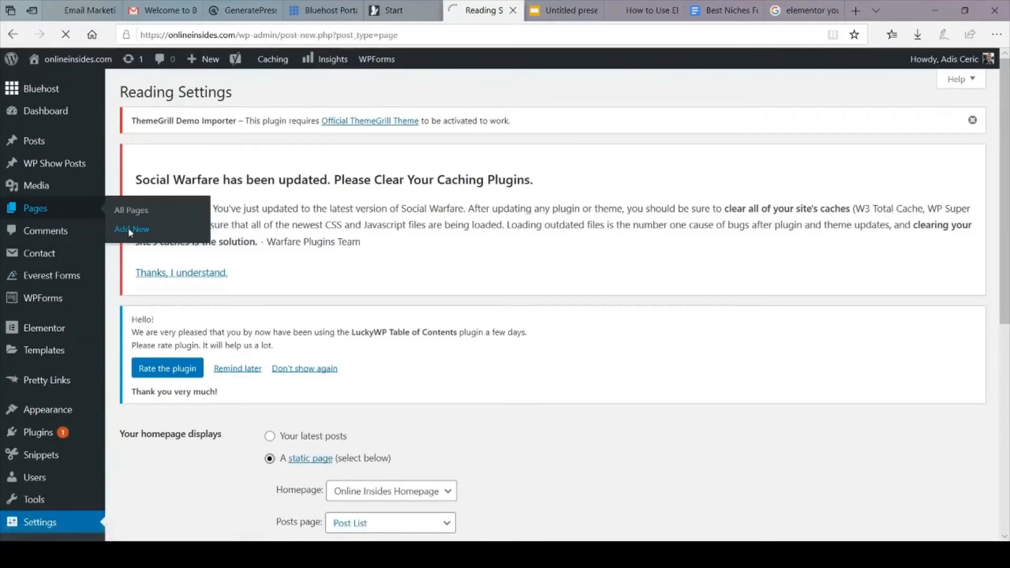
scroll(331, 332, down, 3)
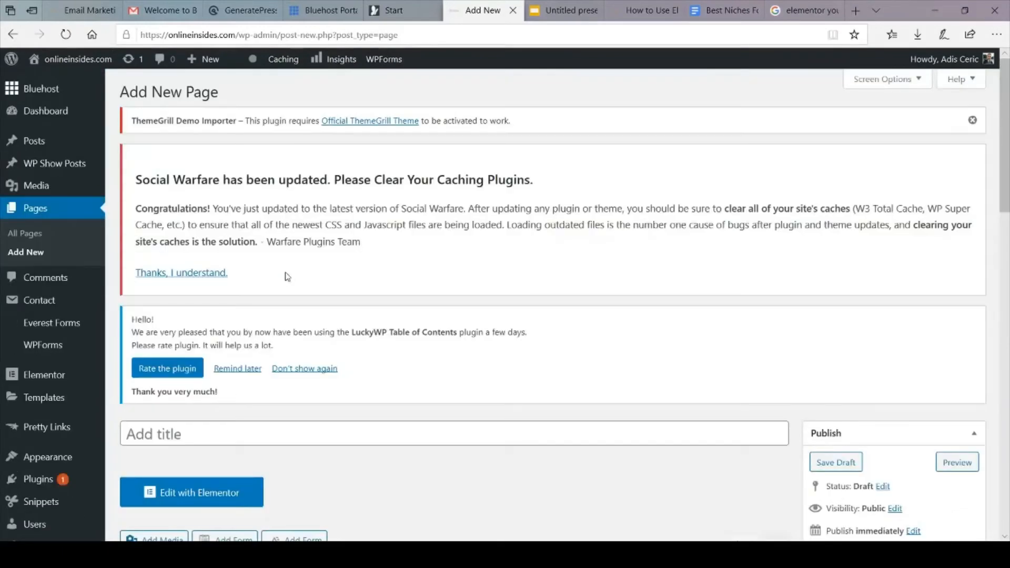
click(215, 435)
text(blog entries)
scroll(214, 435, down, 4)
click(215, 435)
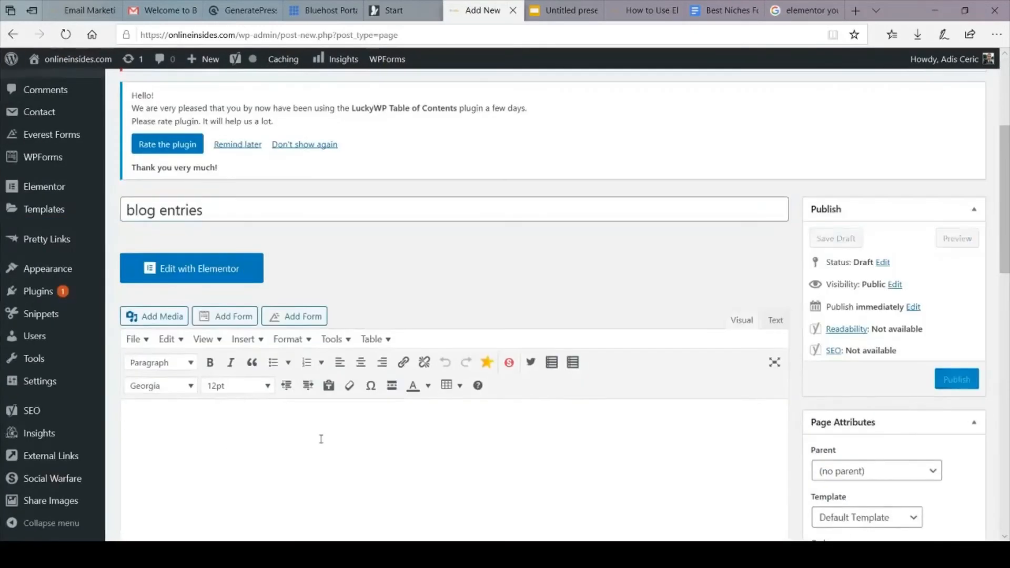
scroll(371, 451, down, 1)
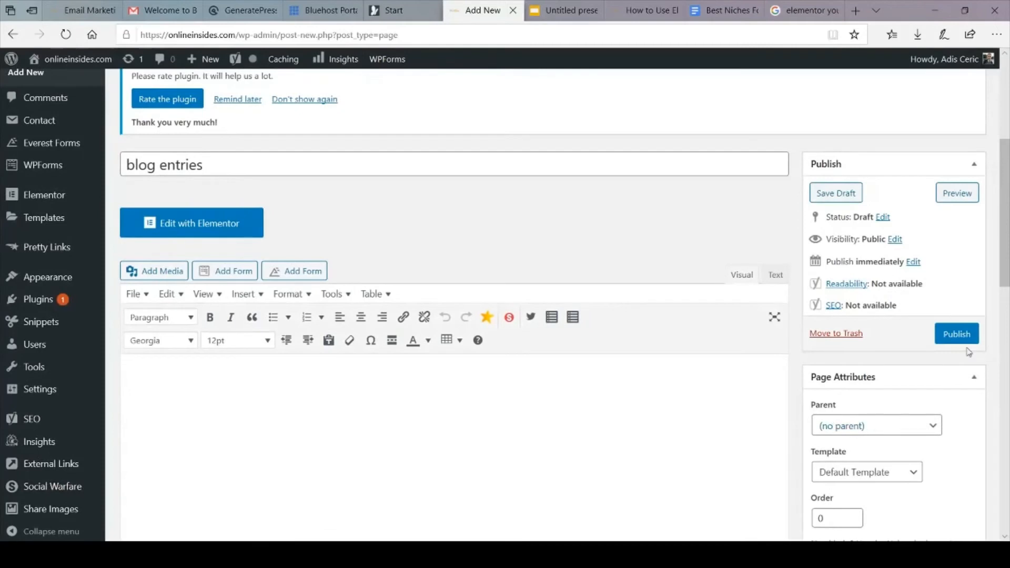
click(964, 341)
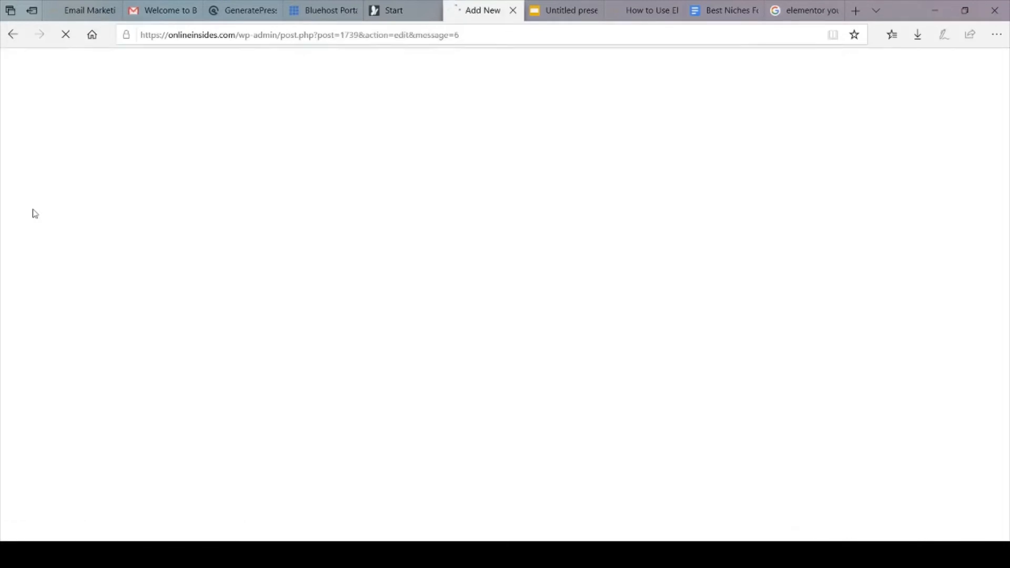
Return to the site's Reading settings from the published blog entries page.
scroll(402, 295, down, 3)
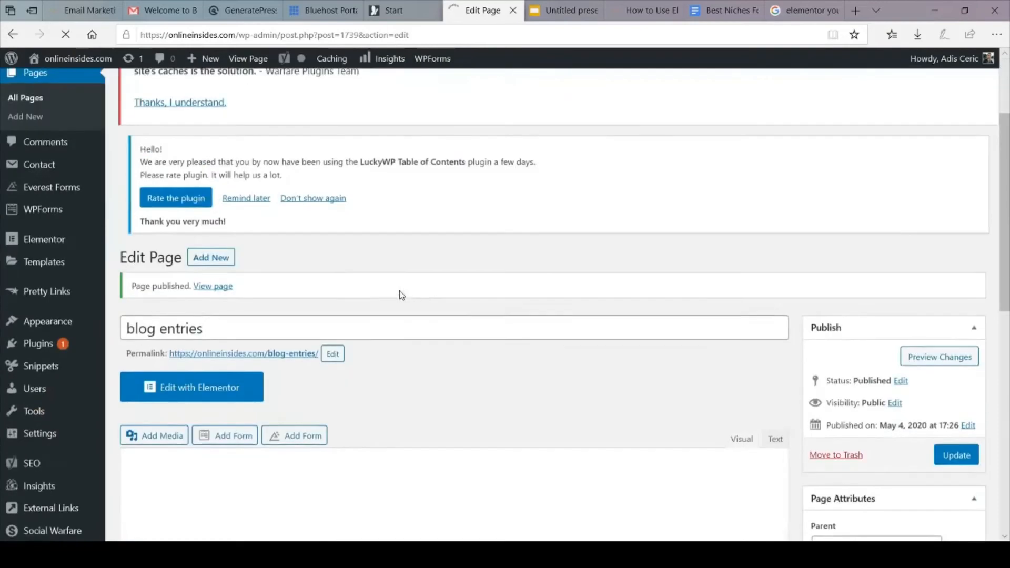
scroll(2, 354, up, 3)
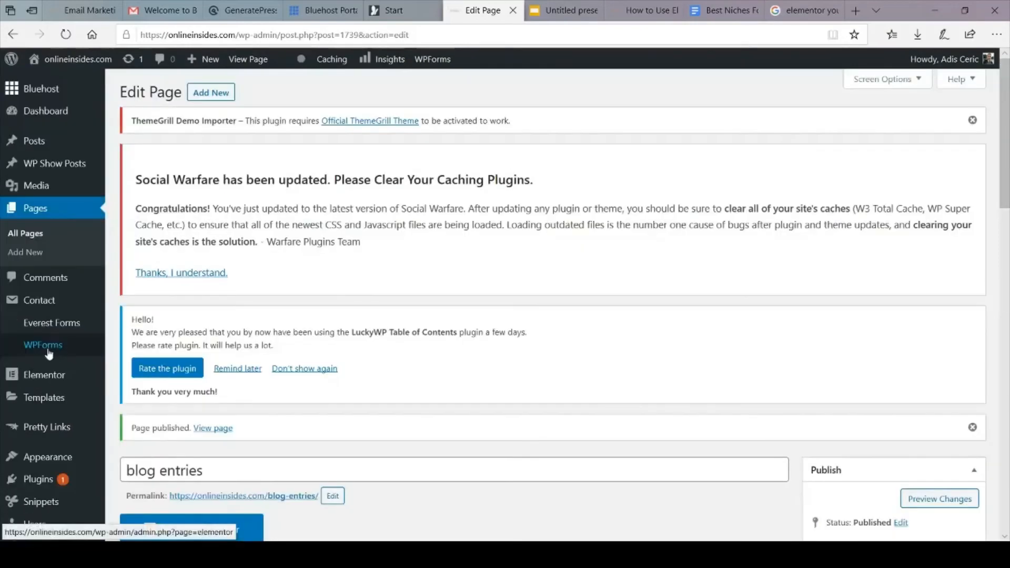
scroll(49, 354, down, 4)
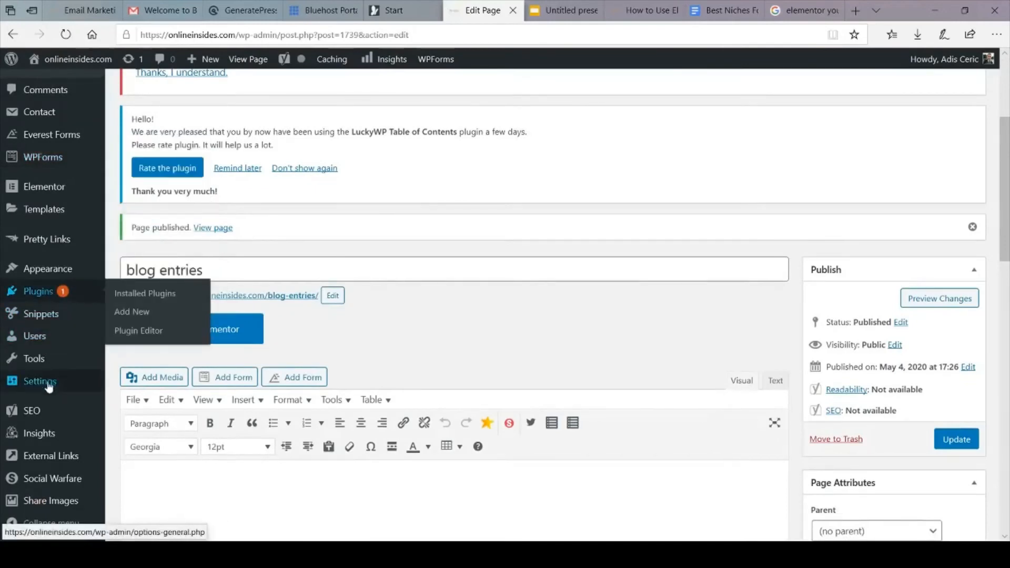
mouse_move(45, 381)
click(157, 329)
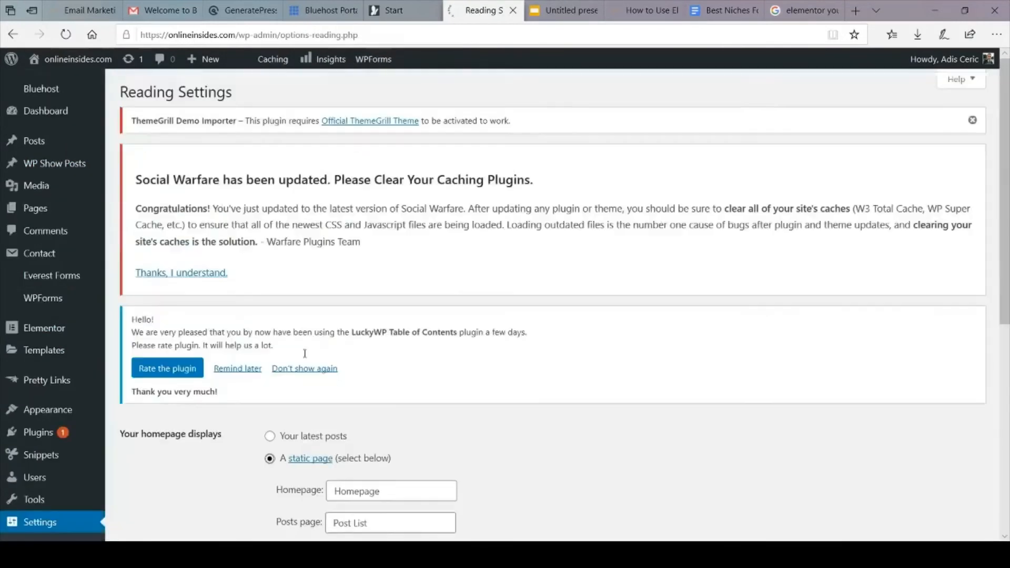
Choose blog entries as the posts page in the Reading settings.
scroll(470, 397, down, 3)
click(439, 393)
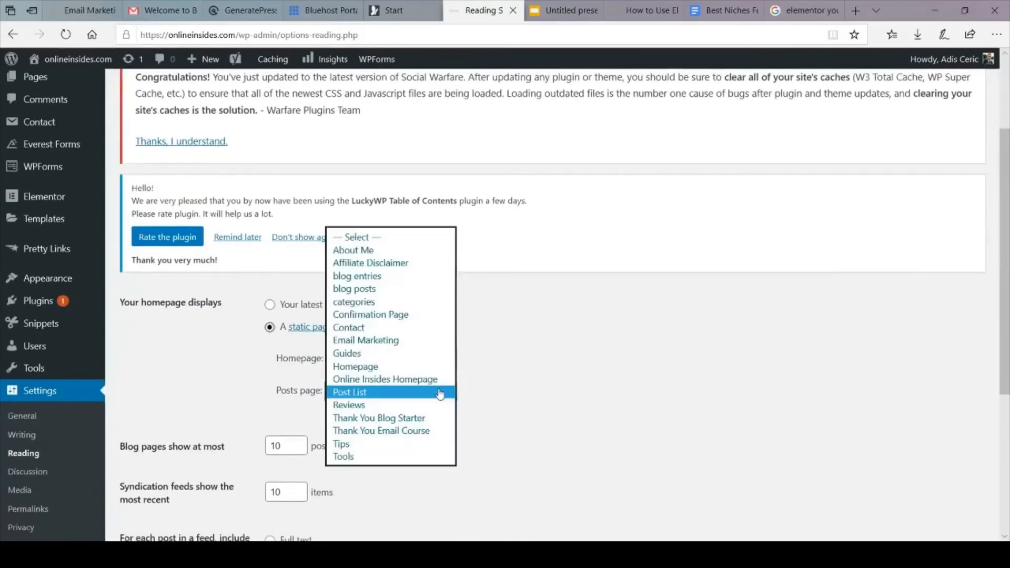
click(377, 279)
scroll(496, 388, down, 5)
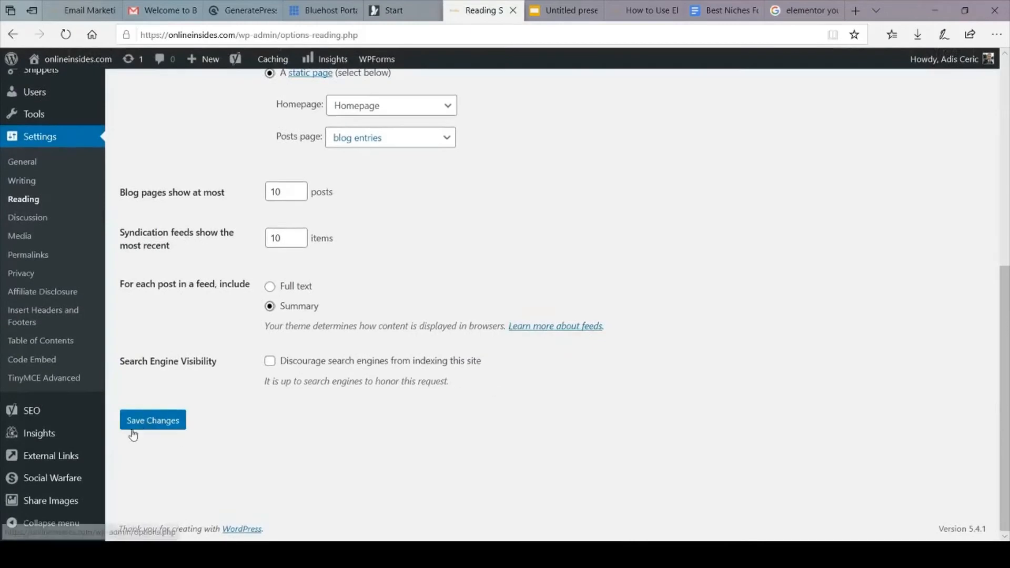
Look through the posts on the live Email Marketing category page and return to the Reading settings.
click(79, 7)
scroll(290, 423, down, 15)
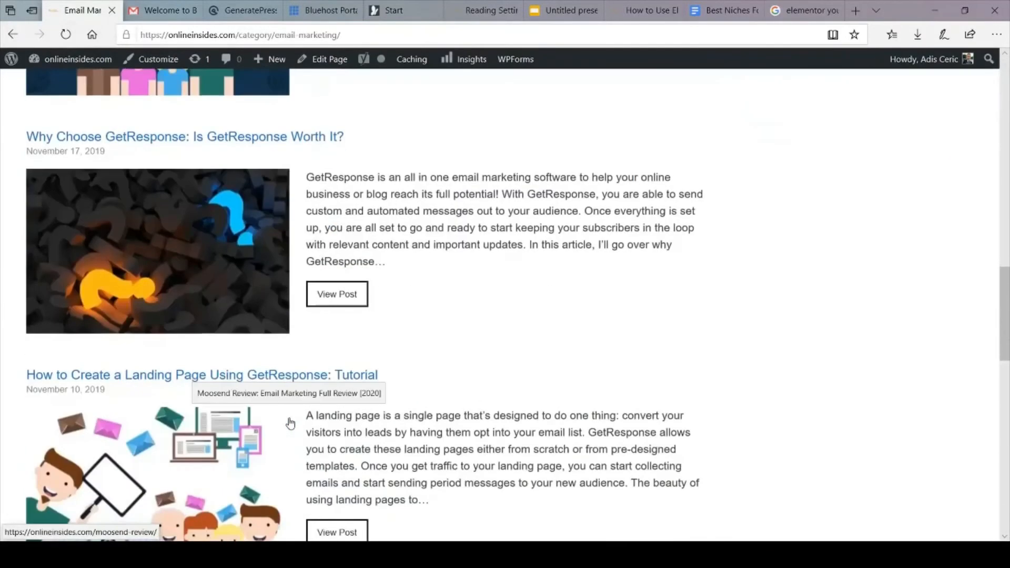
click(478, 8)
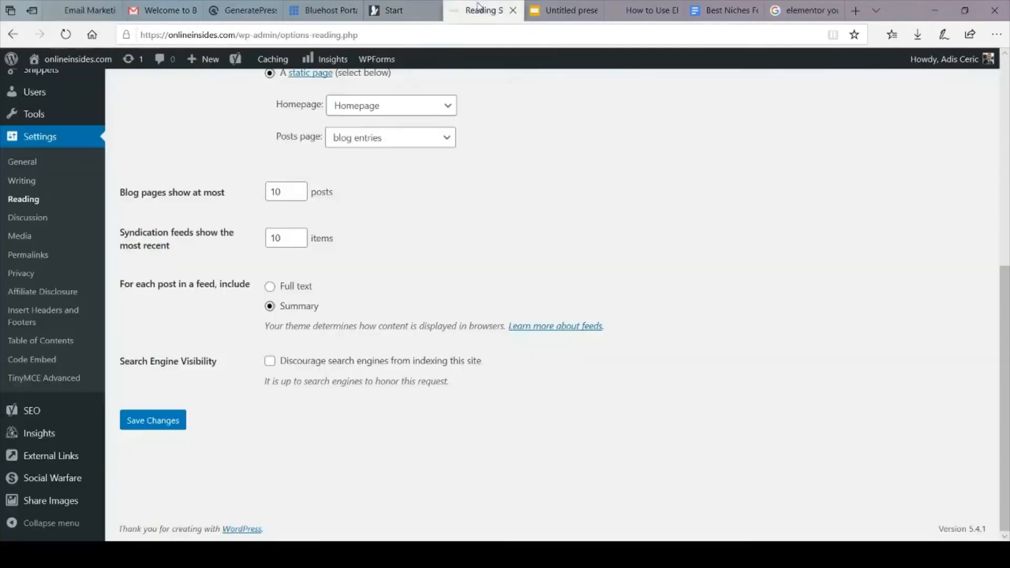
Set the homepage to a static page, with Homepage as the homepage and Post List as the posts page.
scroll(654, 182, up, 5)
click(269, 347)
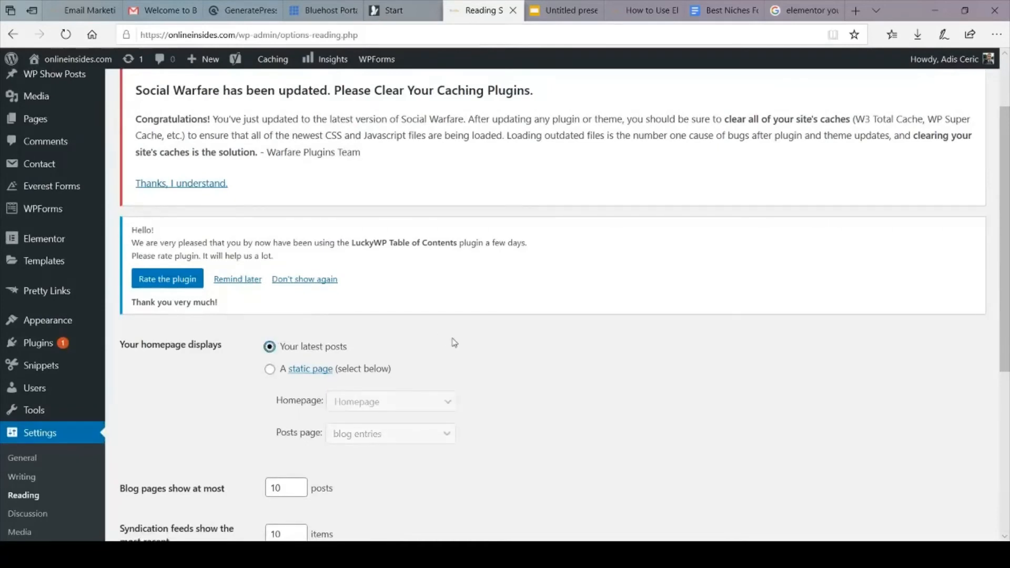
click(268, 370)
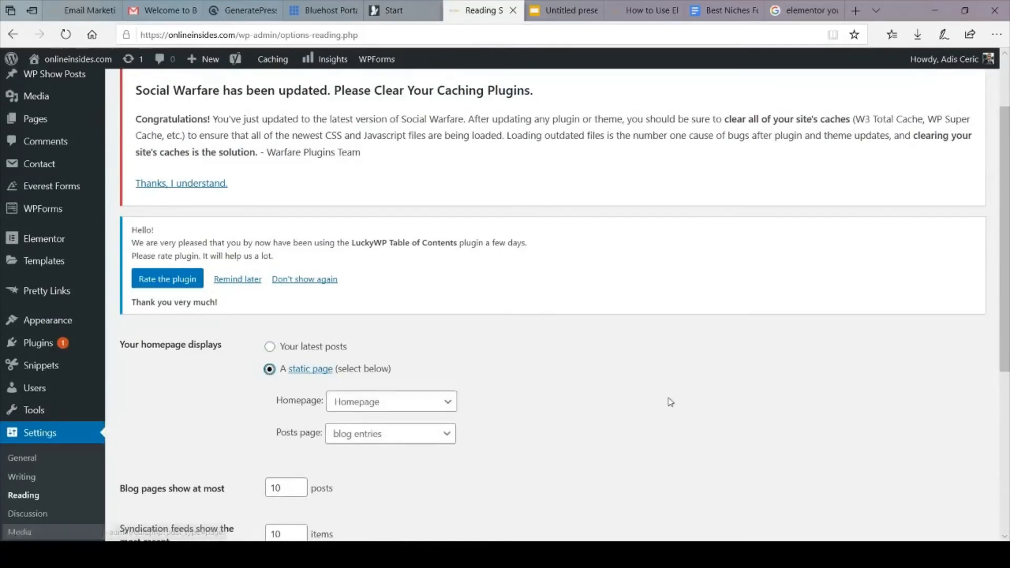
click(448, 403)
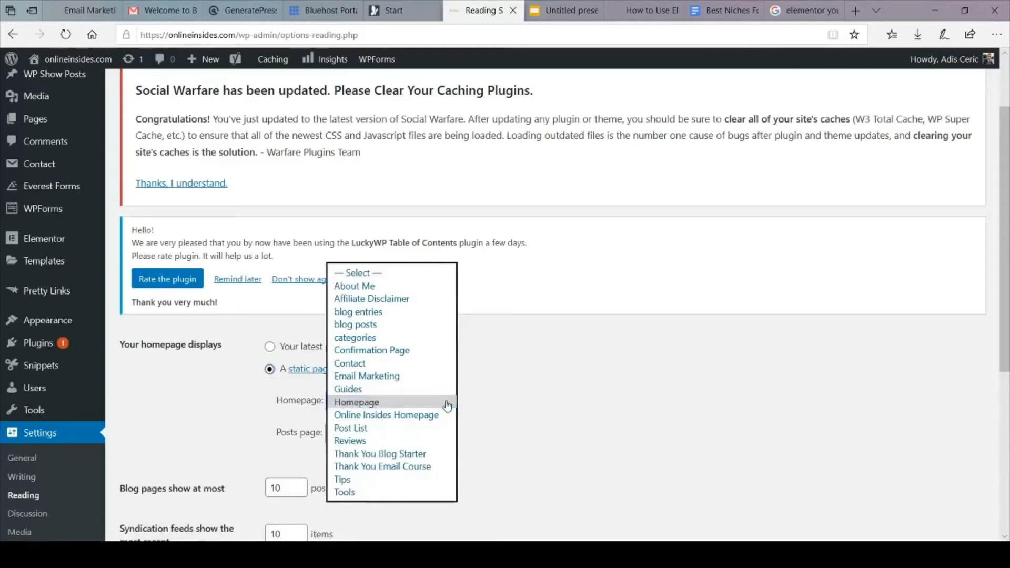
click(446, 405)
click(444, 433)
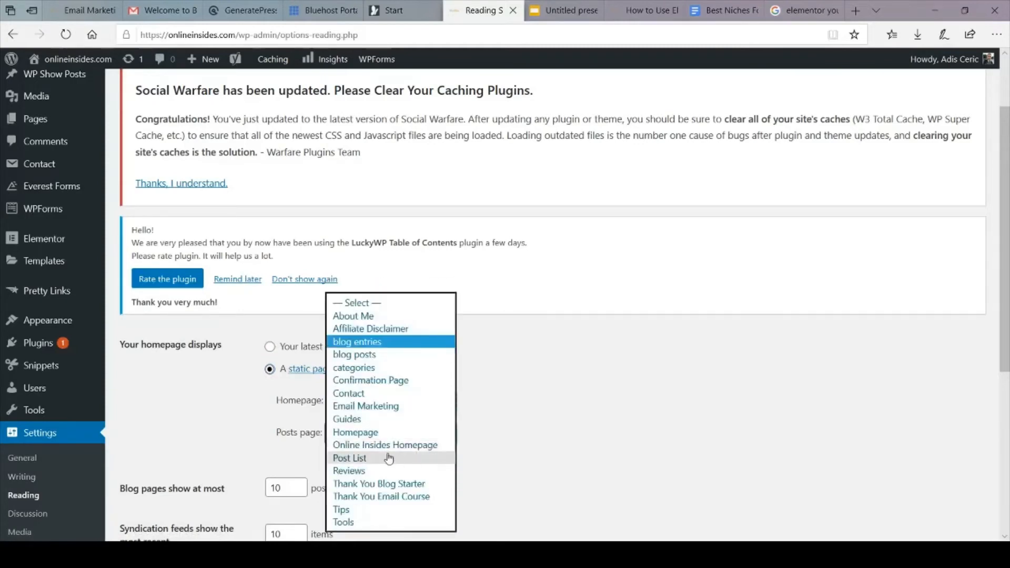
click(389, 458)
scroll(608, 394, down, 5)
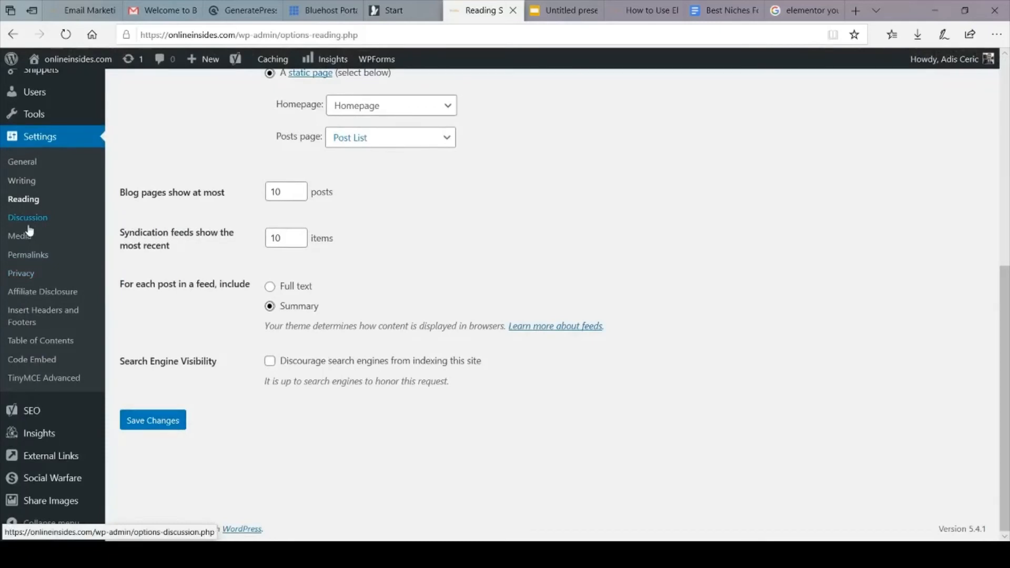
Open the management screen for post categories.
scroll(30, 230, up, 7)
mouse_move(39, 357)
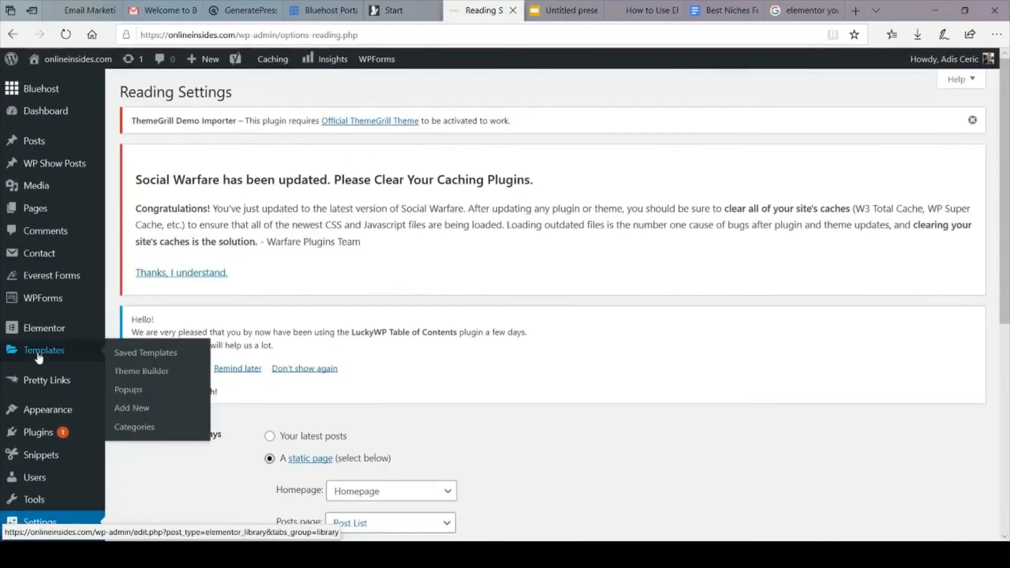
mouse_move(40, 152)
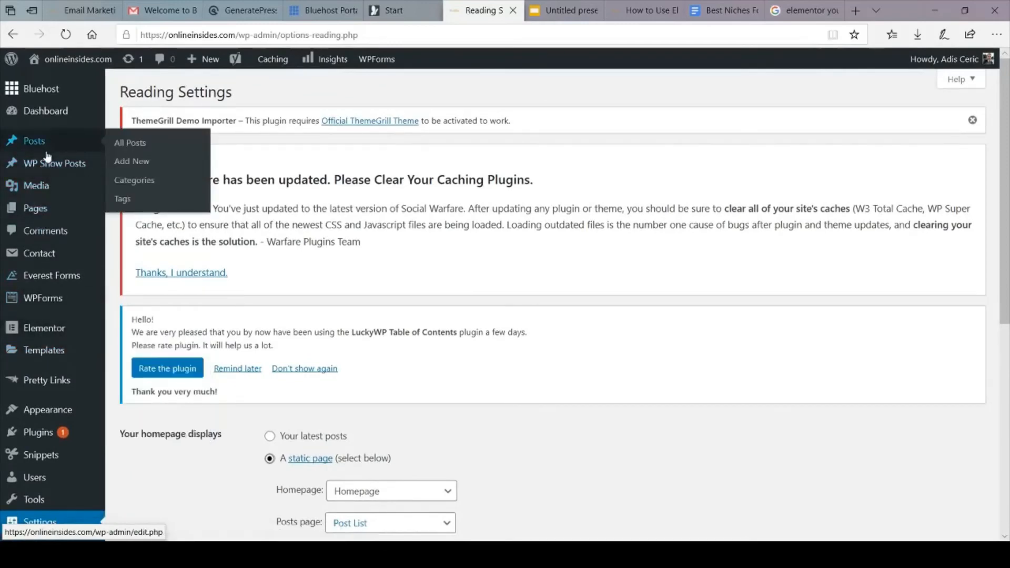
click(125, 184)
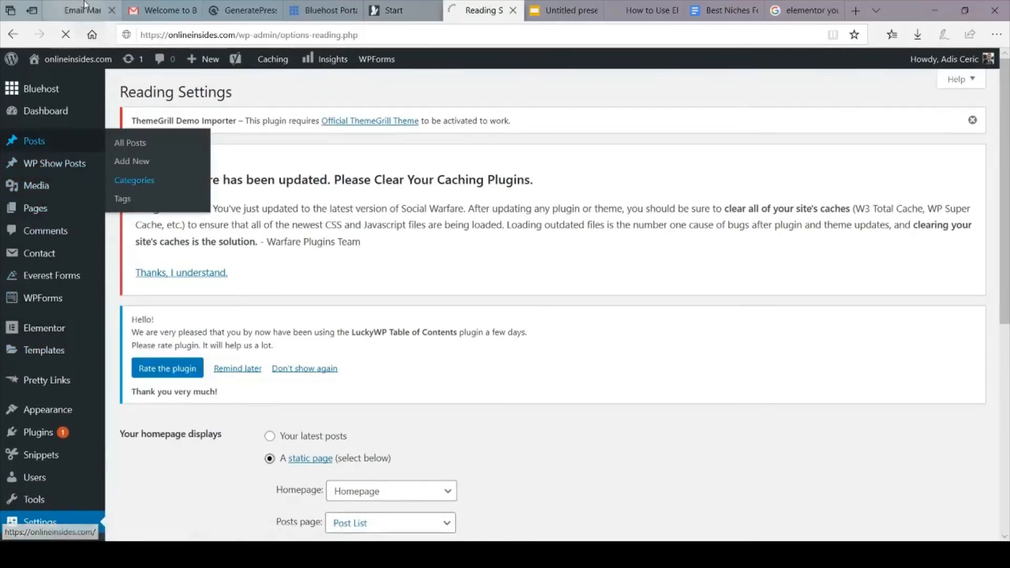
Examine the navigation menu and post listing on the live Email Marketing category page.
click(86, 9)
scroll(464, 204, up, 15)
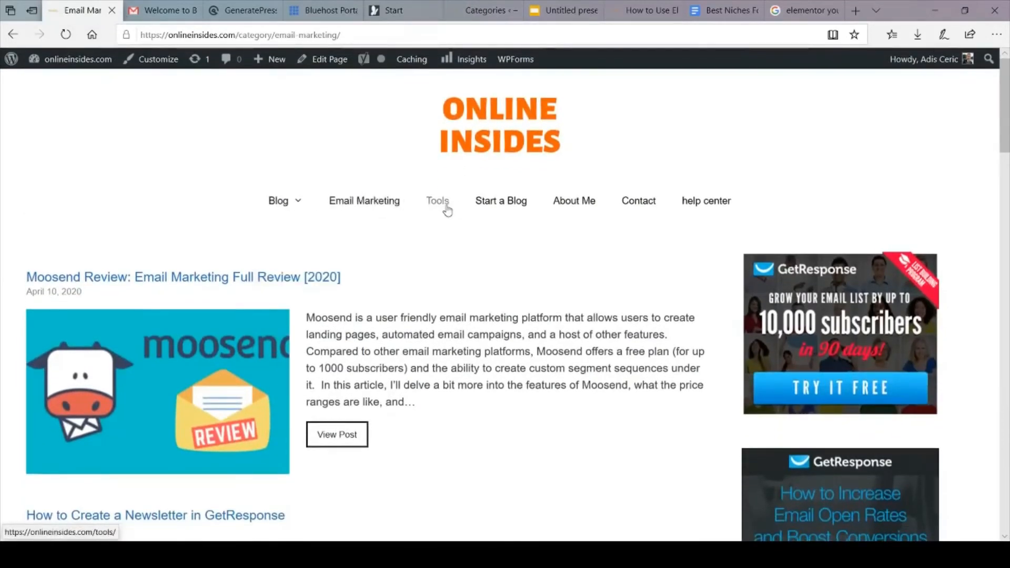
mouse_move(275, 192)
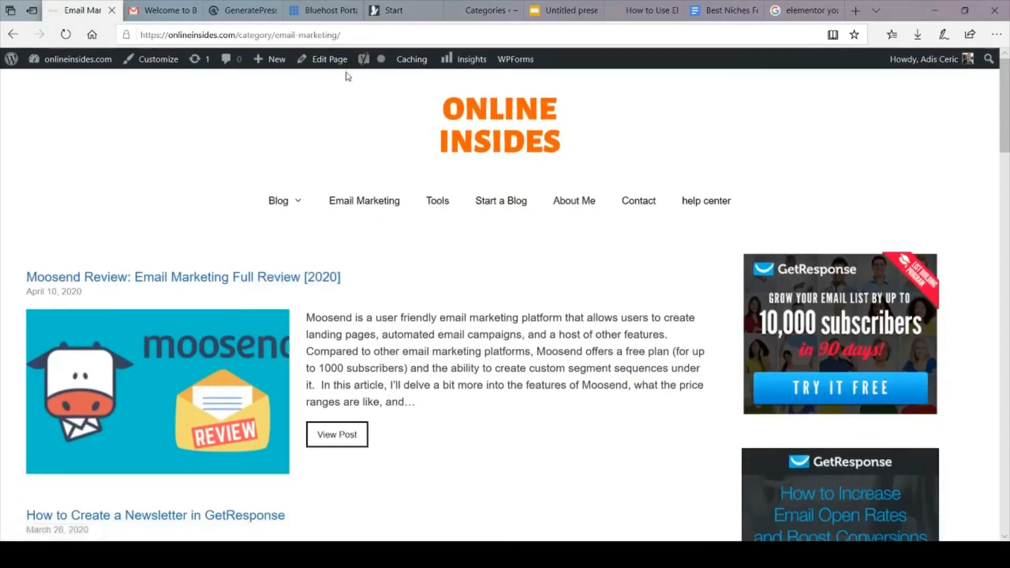
scroll(184, 173, down, 3)
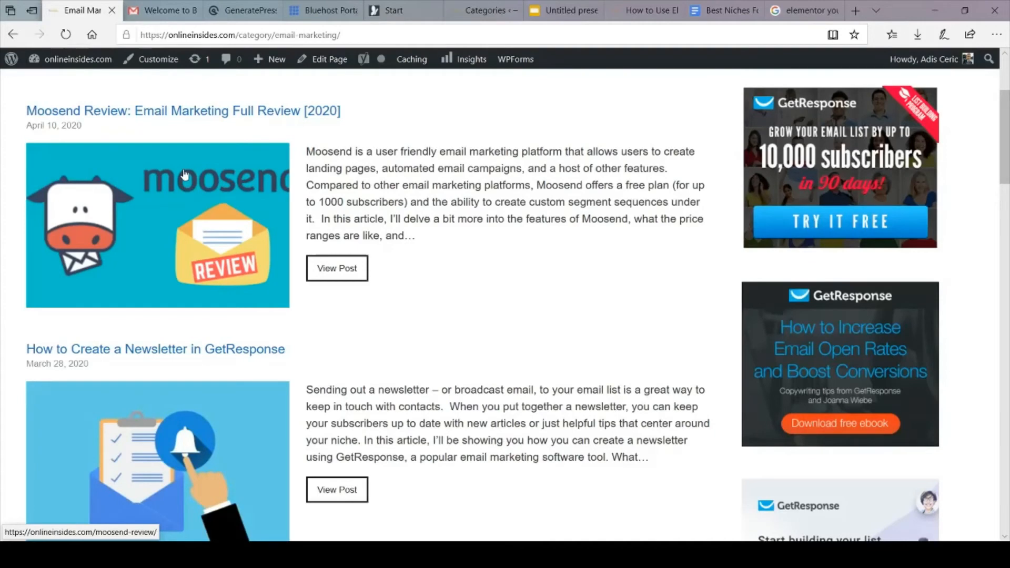
scroll(184, 174, up, 3)
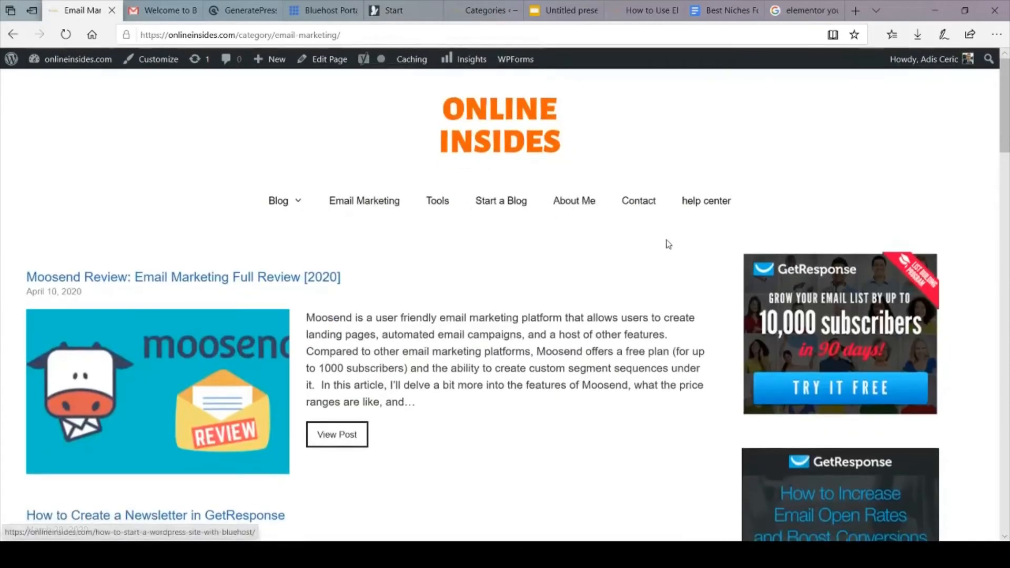
Add a new post category named "help category" with no parent category.
click(476, 10)
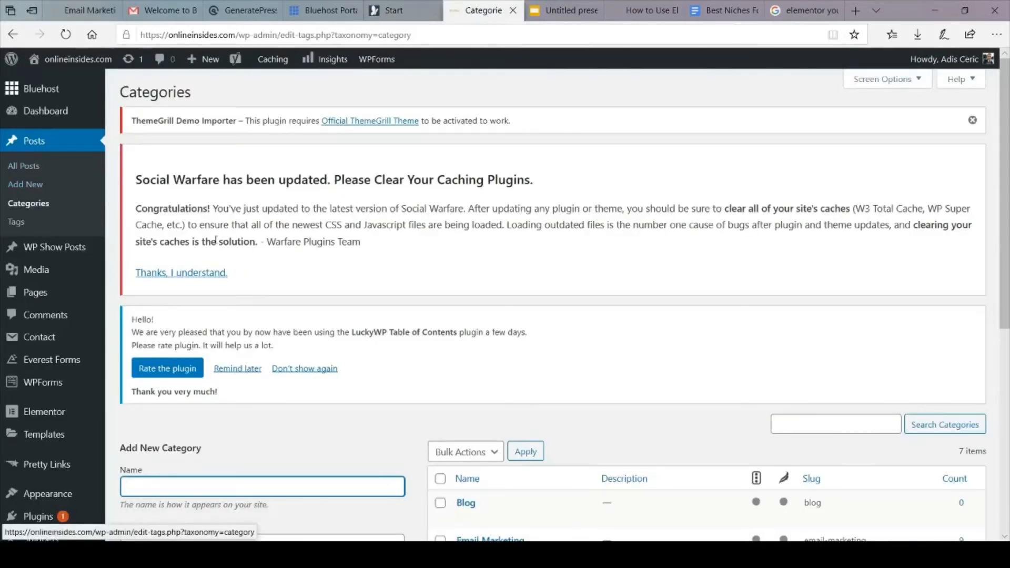
scroll(311, 309, down, 5)
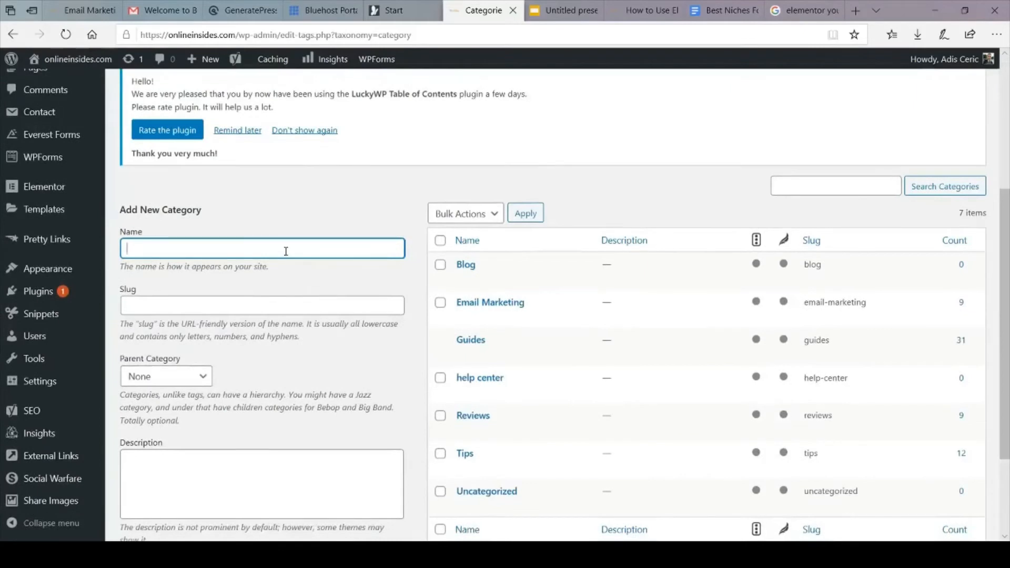
text(help category)
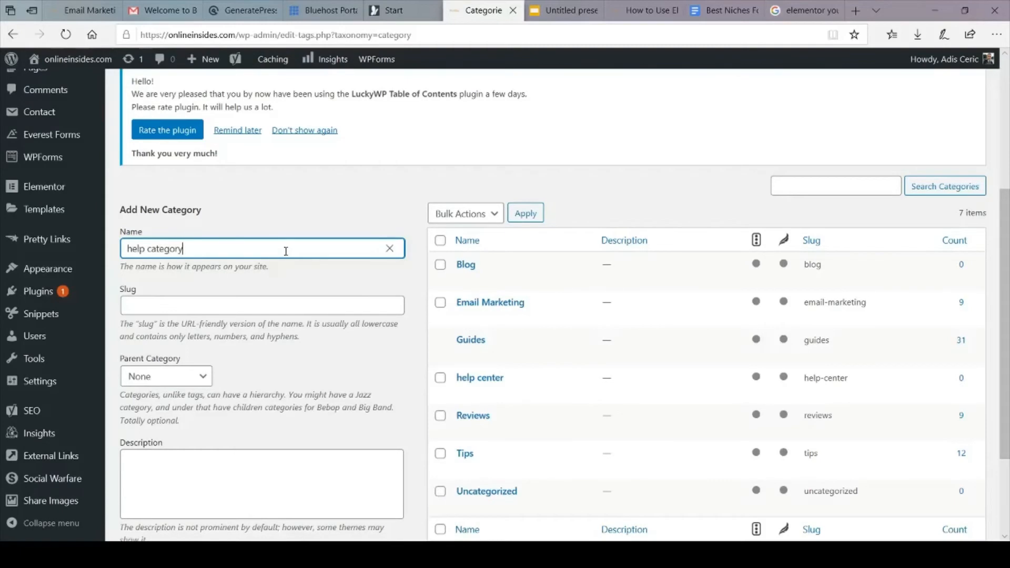
scroll(286, 251, down, 3)
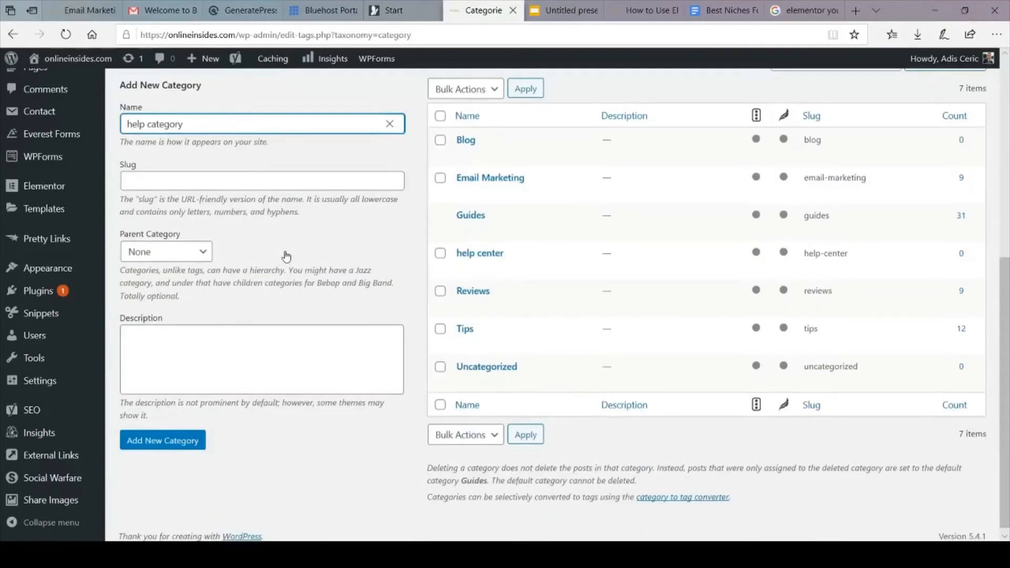
click(197, 443)
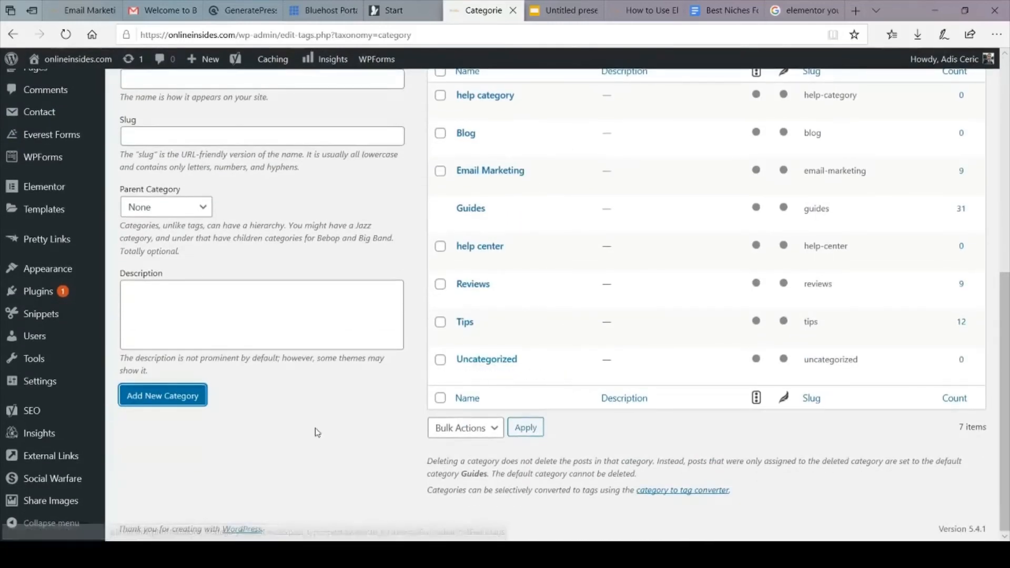
Review the category list and compare it with the live site's navigation menu.
scroll(317, 432, up, 4)
scroll(316, 432, down, 4)
click(84, 10)
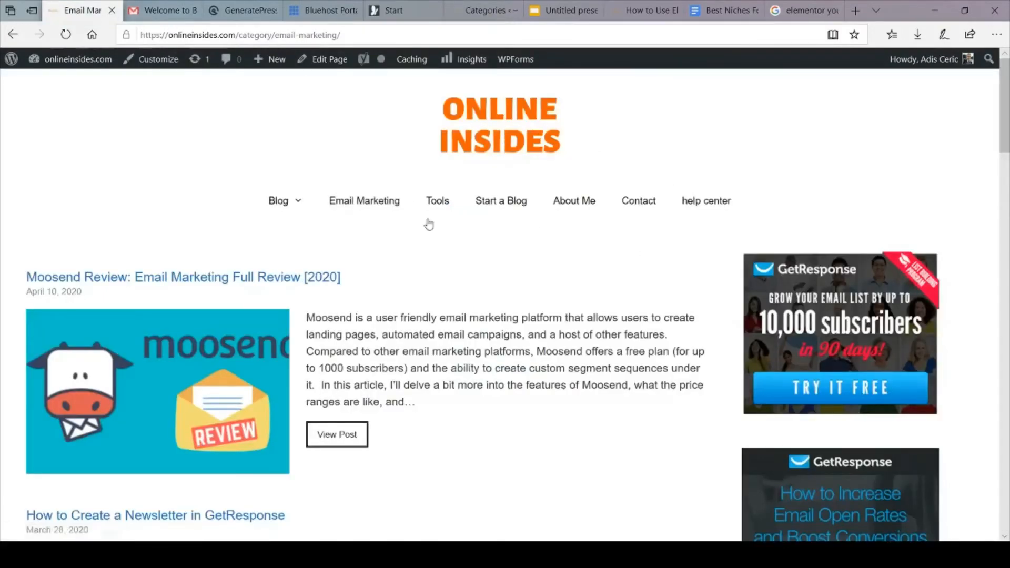
click(458, 8)
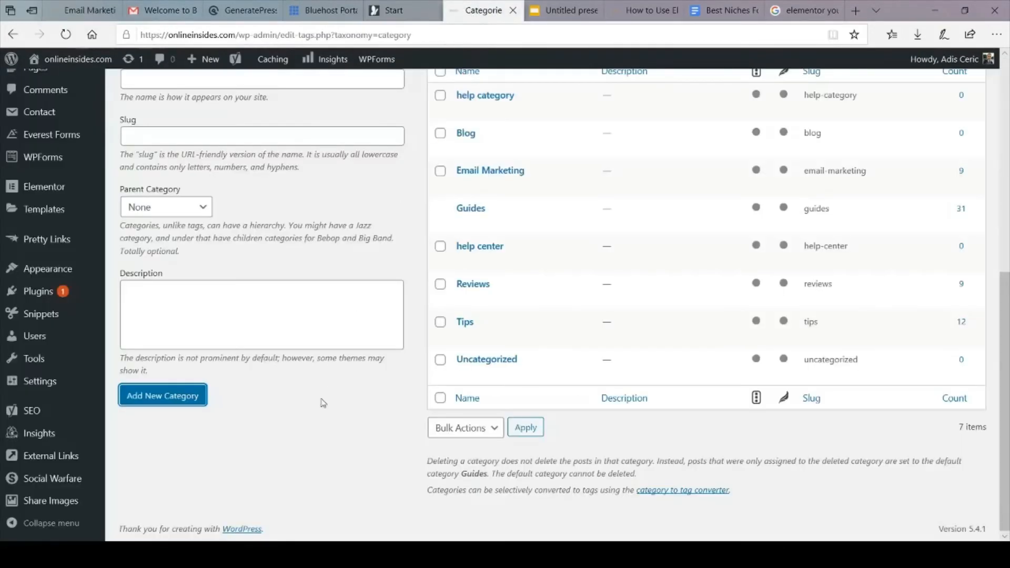
scroll(323, 403, up, 2)
scroll(322, 398, down, 4)
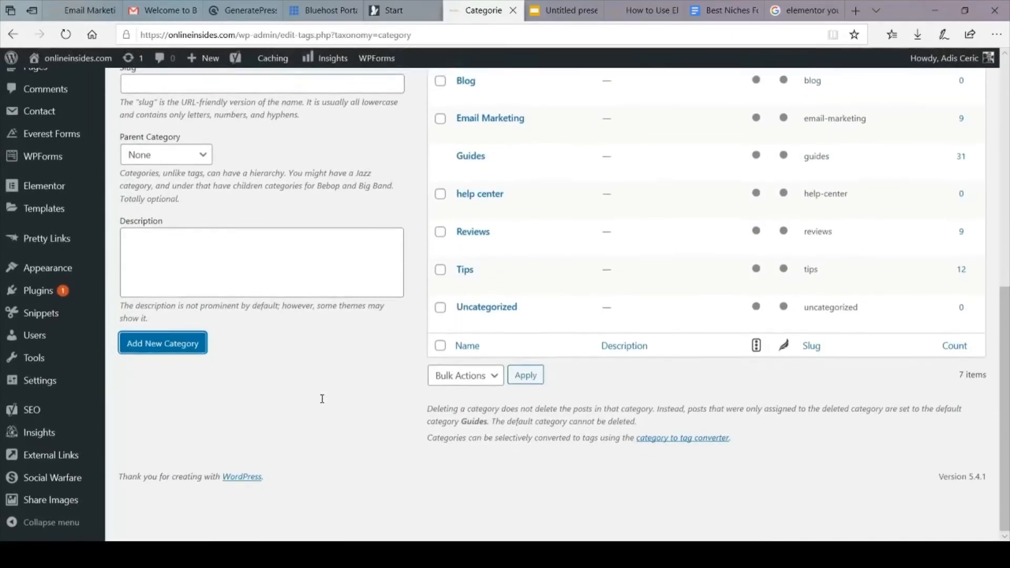
Open the site's Header menu for editing.
mouse_move(44, 271)
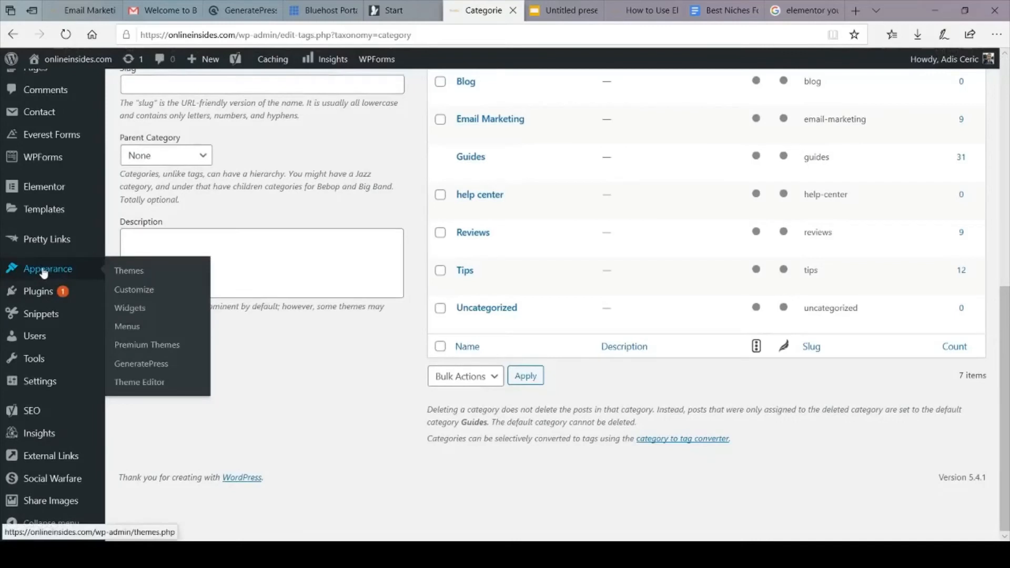
click(127, 327)
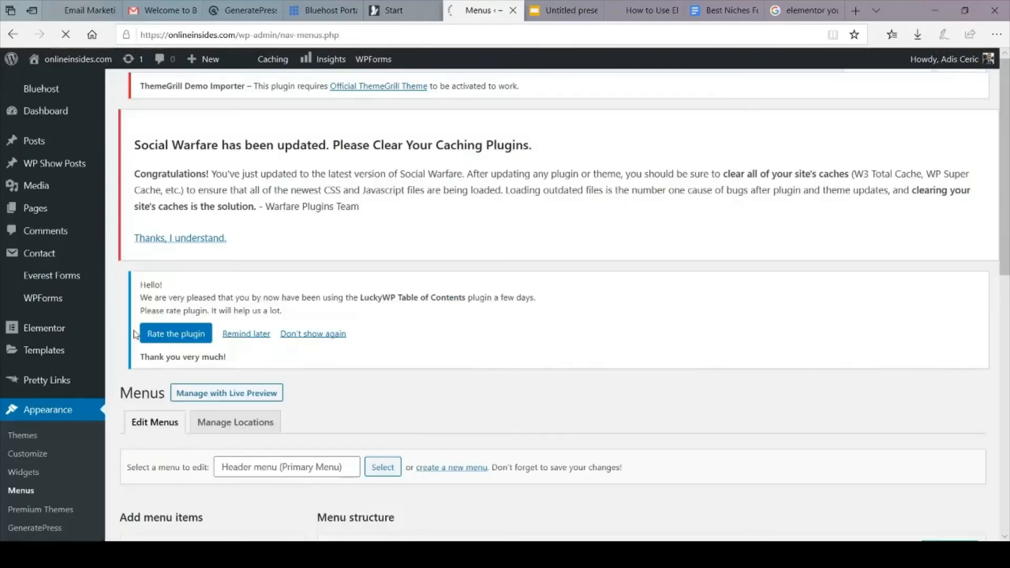
scroll(390, 358, down, 3)
scroll(389, 358, down, 5)
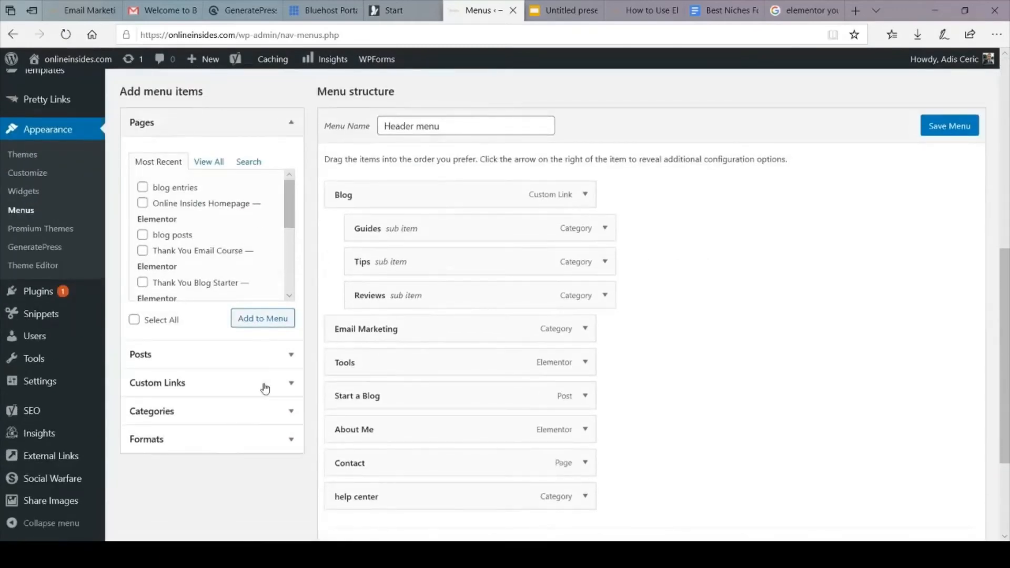
Add the help category from the full category list to the Header menu and review the menu structure.
click(290, 412)
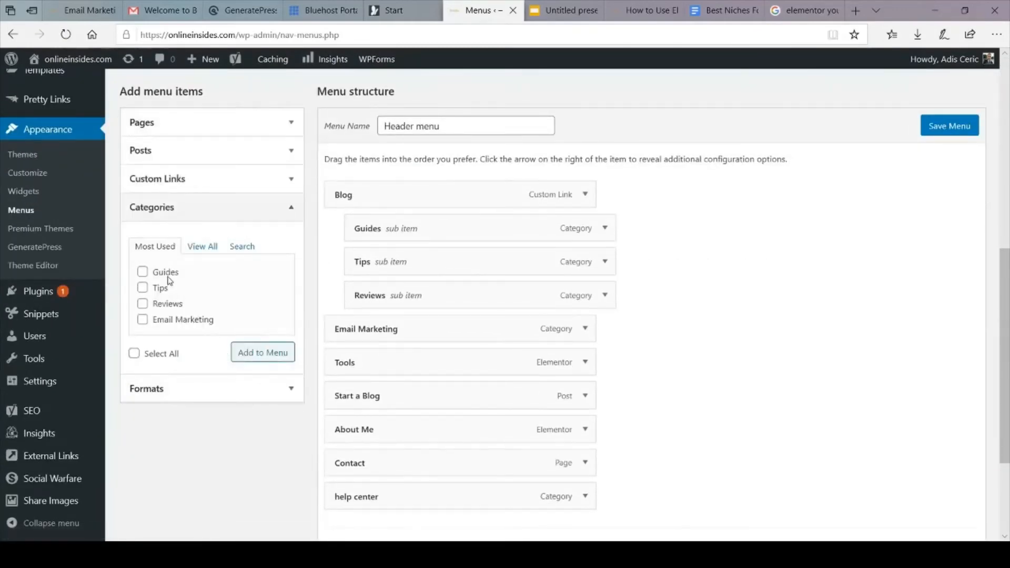
click(200, 246)
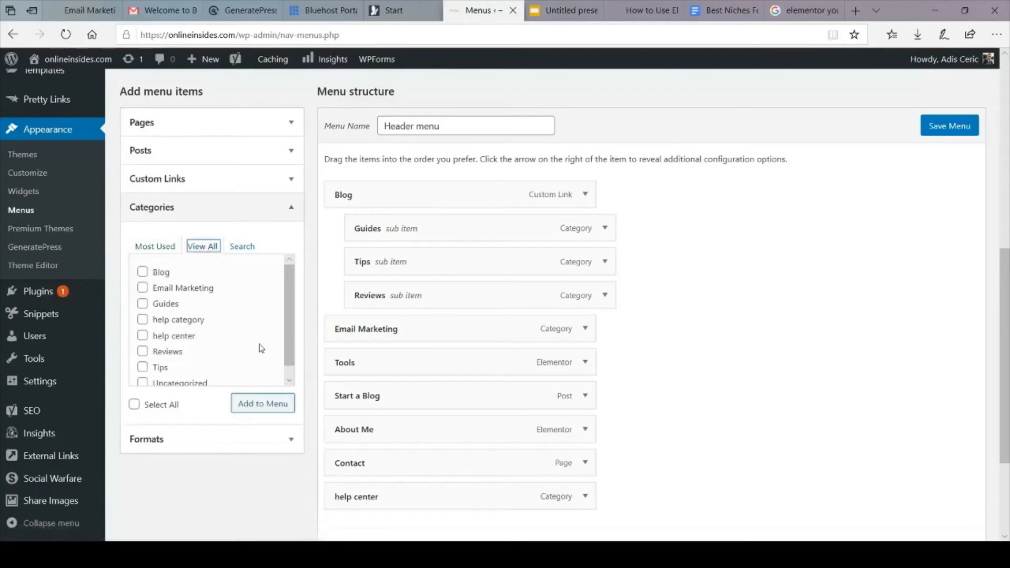
scroll(258, 349, down, 1)
scroll(261, 348, down, 1)
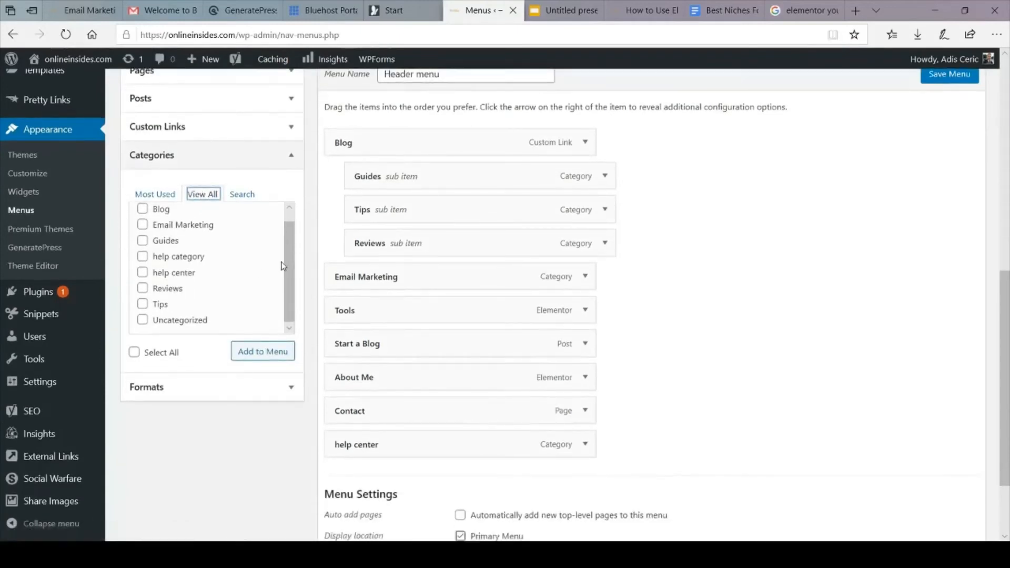
click(144, 258)
click(271, 365)
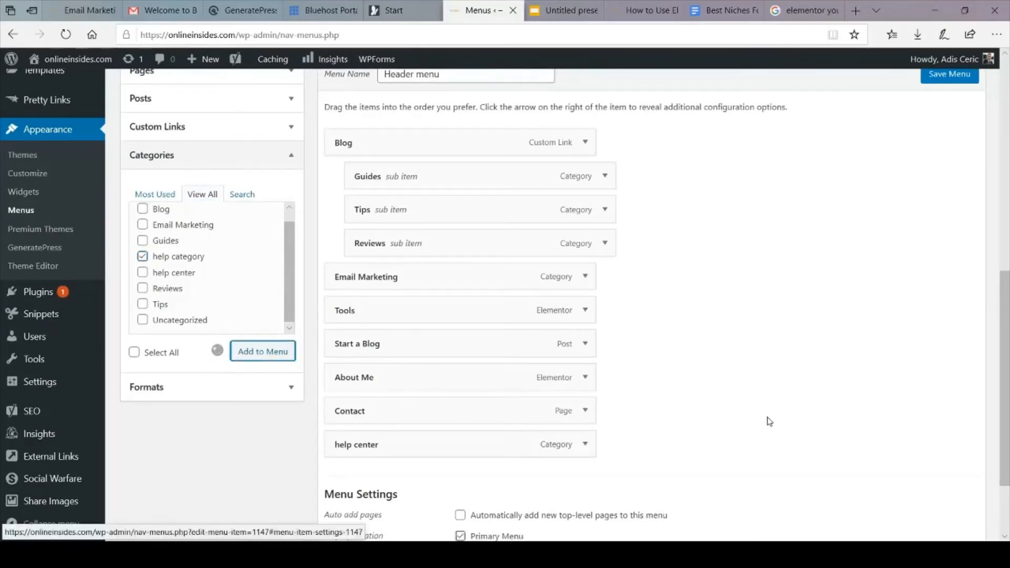
scroll(767, 419, down, 2)
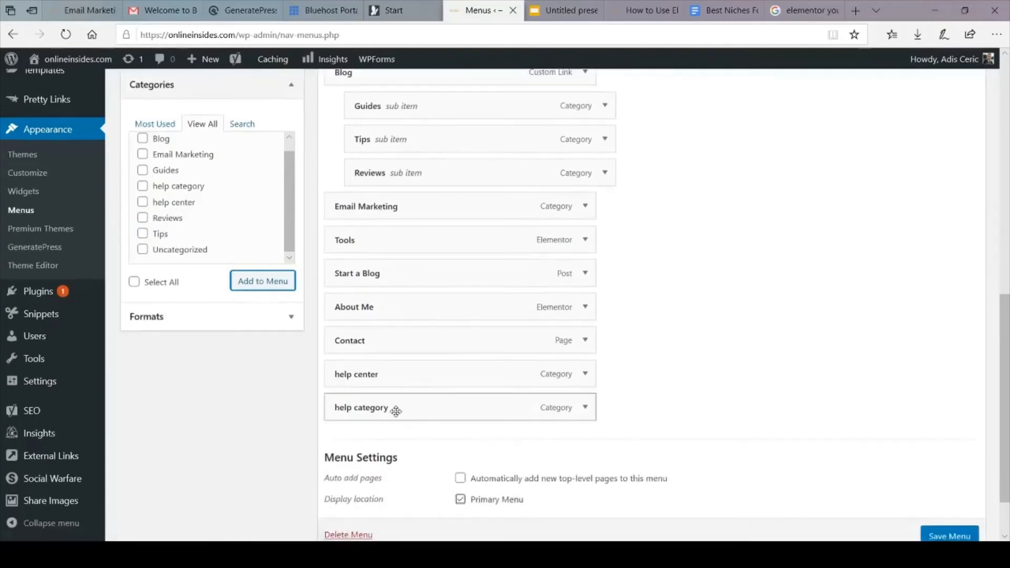
scroll(710, 353, up, 2)
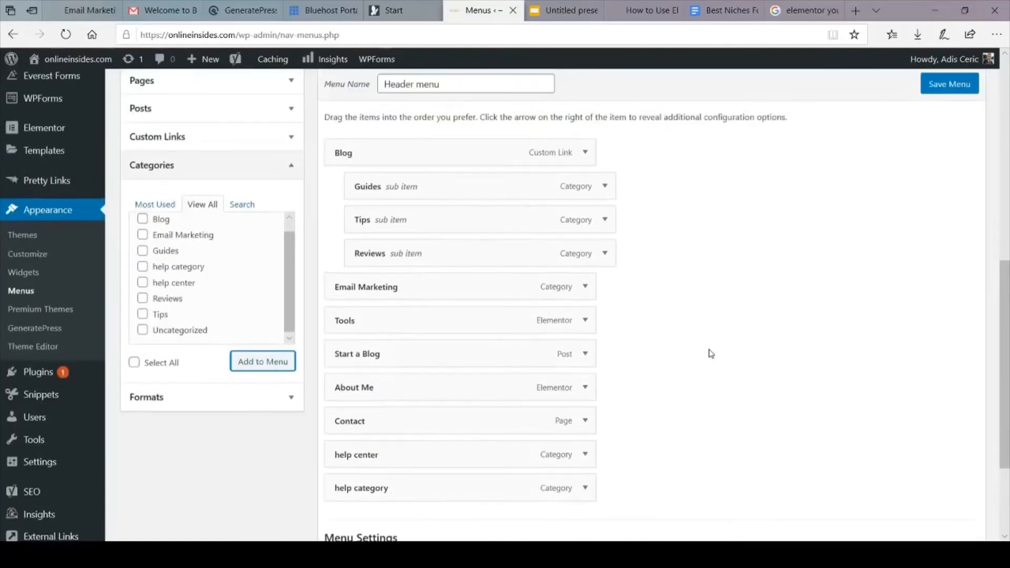
scroll(711, 353, up, 1)
scroll(712, 352, down, 2)
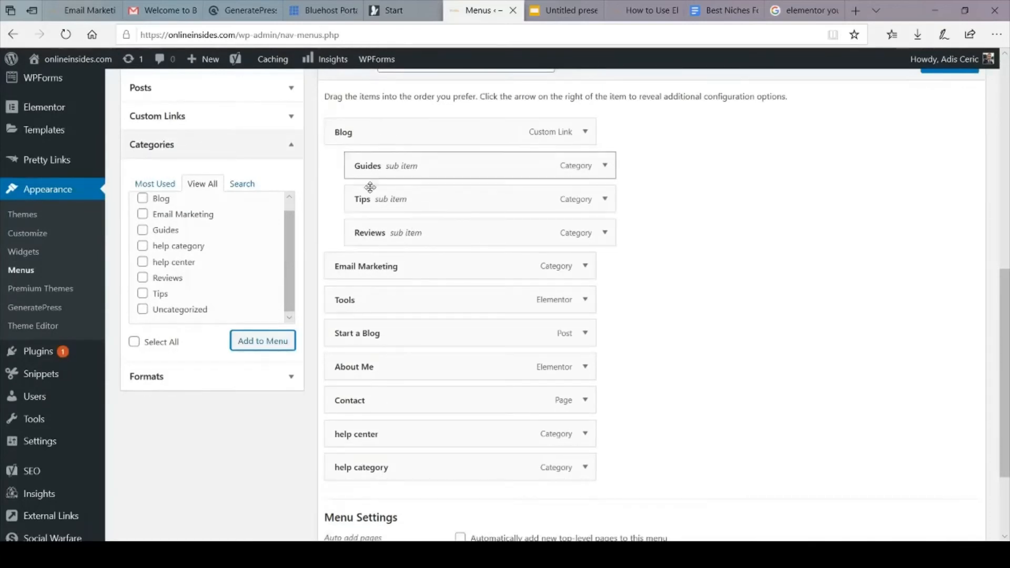
scroll(676, 302, up, 2)
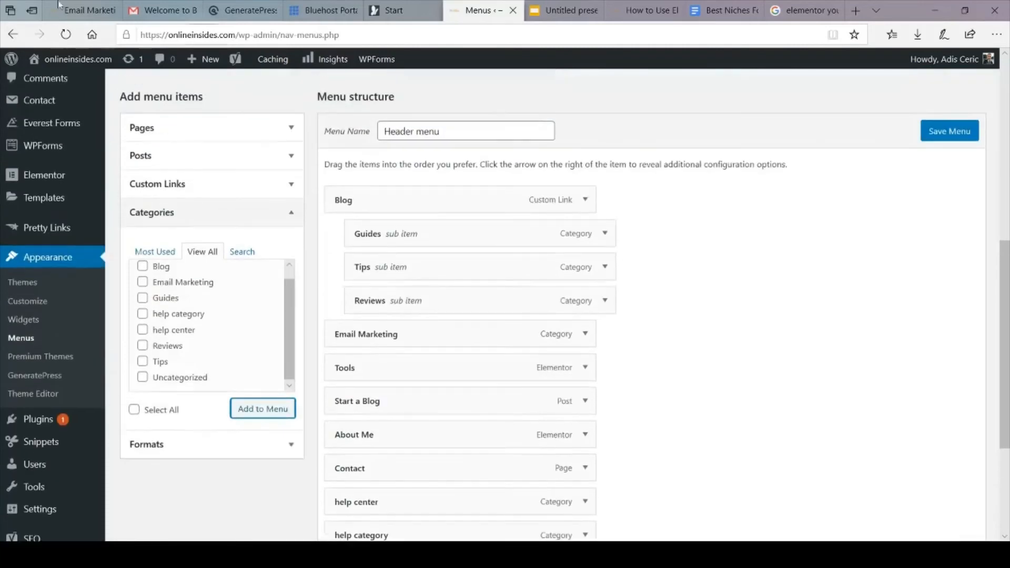
Check the Email Marketing category page on the live site, then return to the menu editor.
click(84, 10)
mouse_move(306, 206)
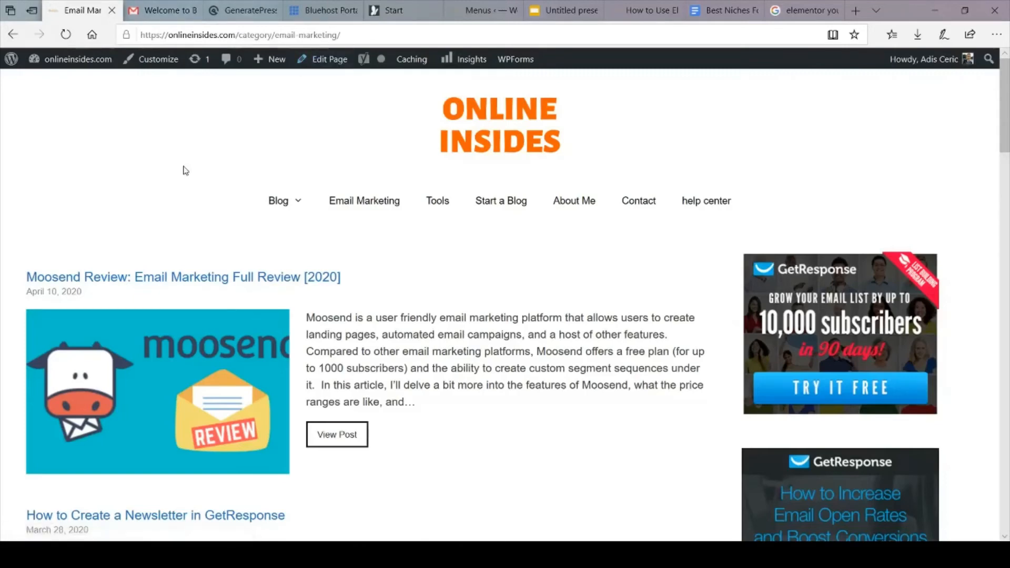
scroll(185, 170, down, 3)
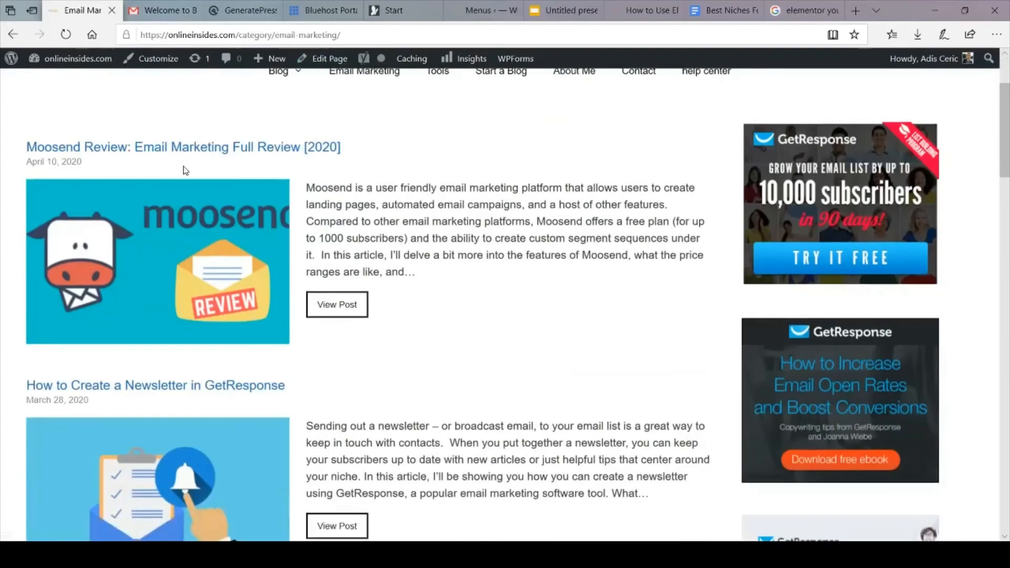
click(481, 10)
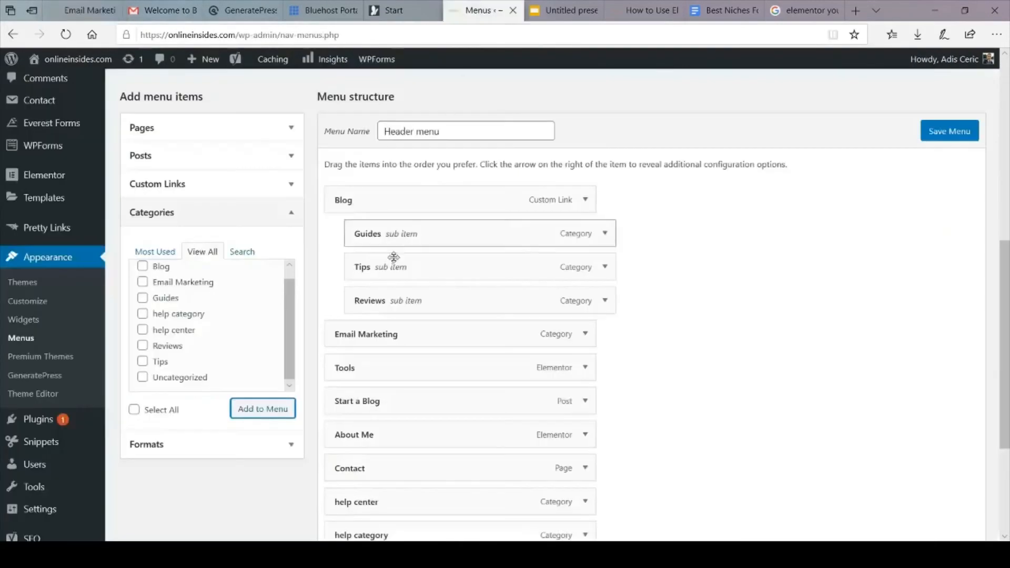
Leave the menu editor without saving and open the post "Create a Landing Page Without a Website [2020 Guide]" for editing from the posts list.
scroll(760, 282, up, 5)
mouse_move(38, 146)
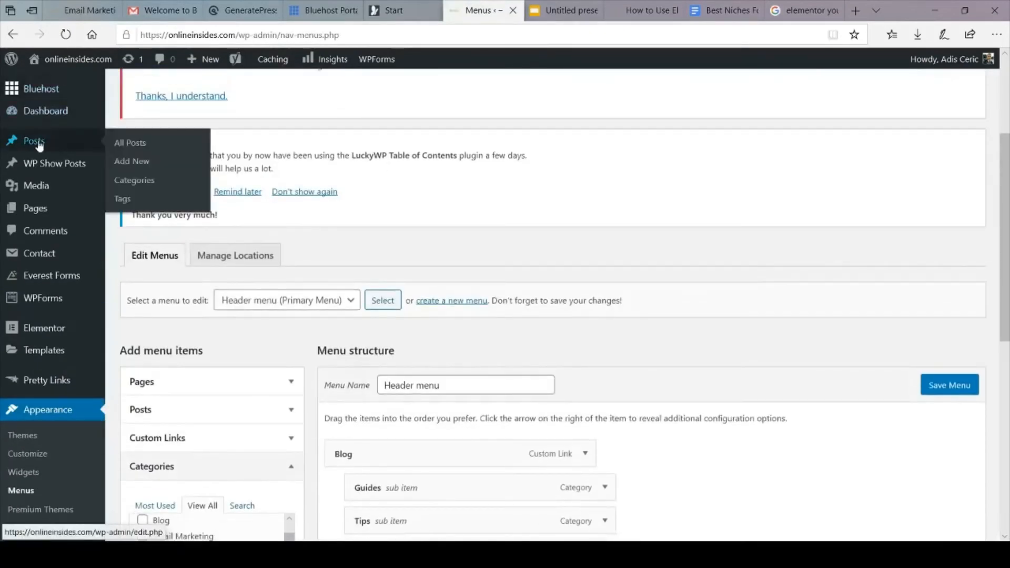
click(130, 143)
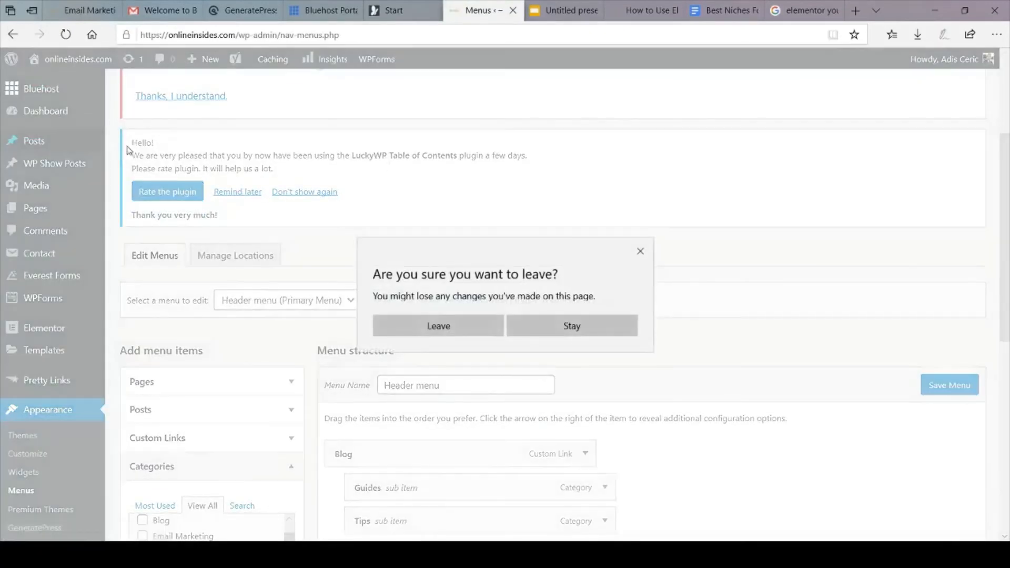
click(451, 328)
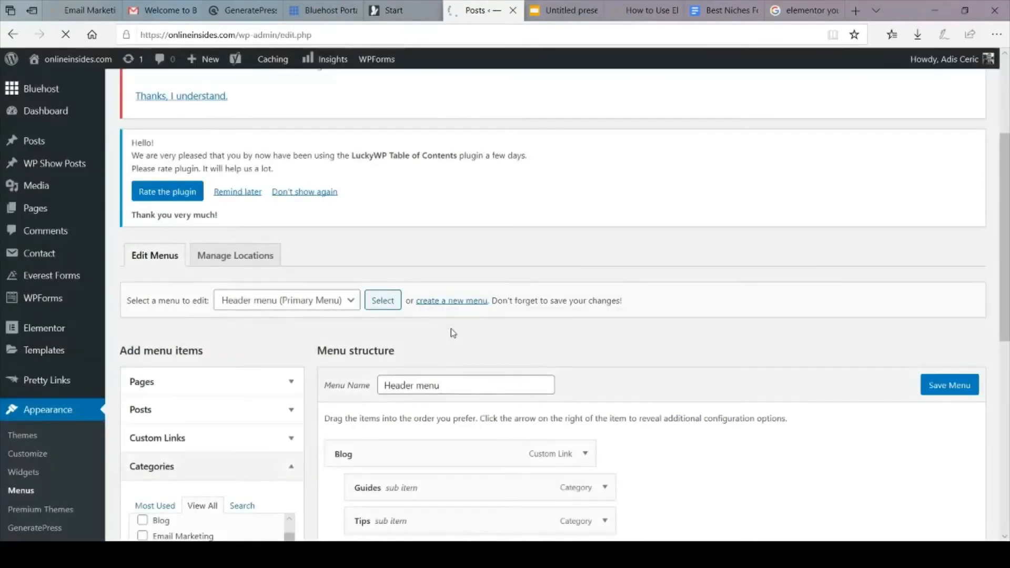
scroll(451, 333, down, 4)
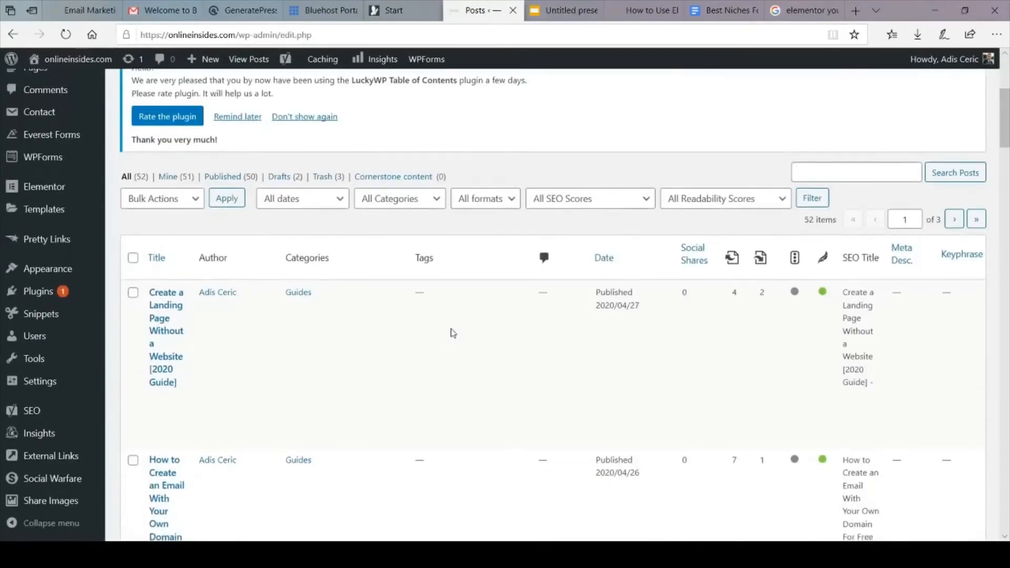
click(157, 322)
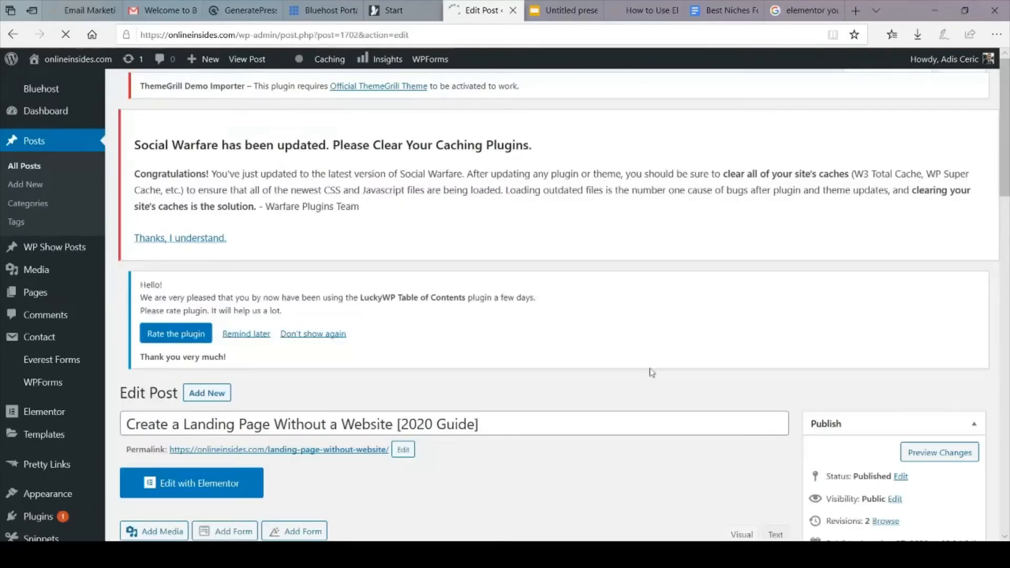
Review the post's category options and update the post with Guides as its category.
scroll(640, 341, down, 5)
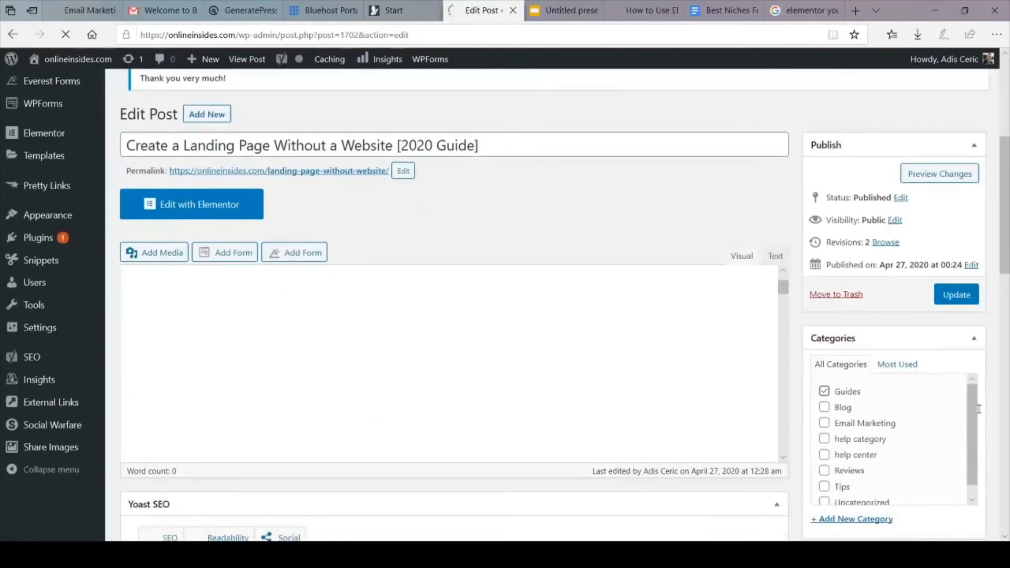
scroll(971, 395, down, 5)
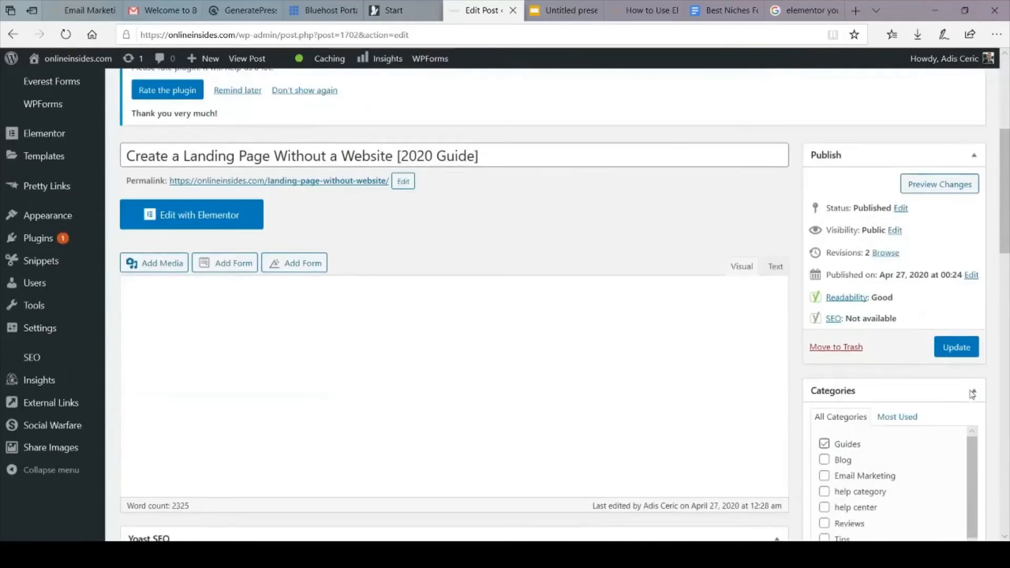
click(956, 347)
scroll(971, 342, down, 3)
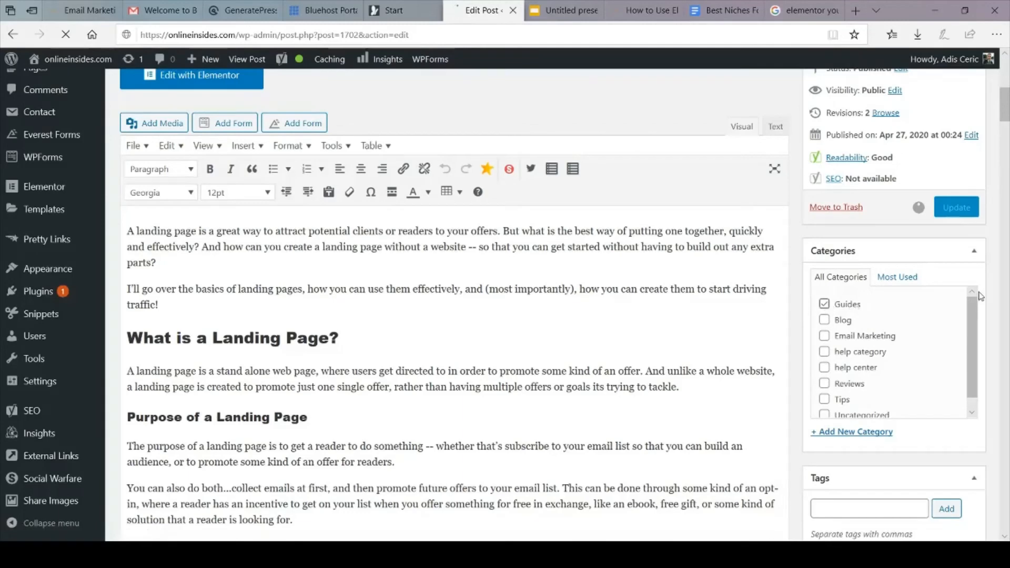
scroll(983, 300, down, 1)
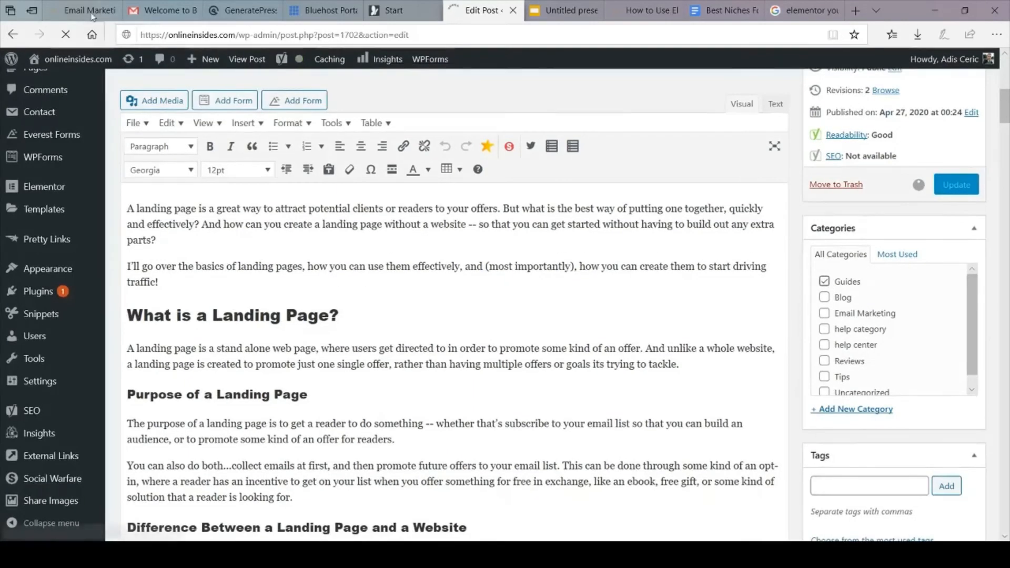
Check the posts on the live site's Guides category page, then return to the post editor.
click(72, 5)
scroll(300, 138, up, 3)
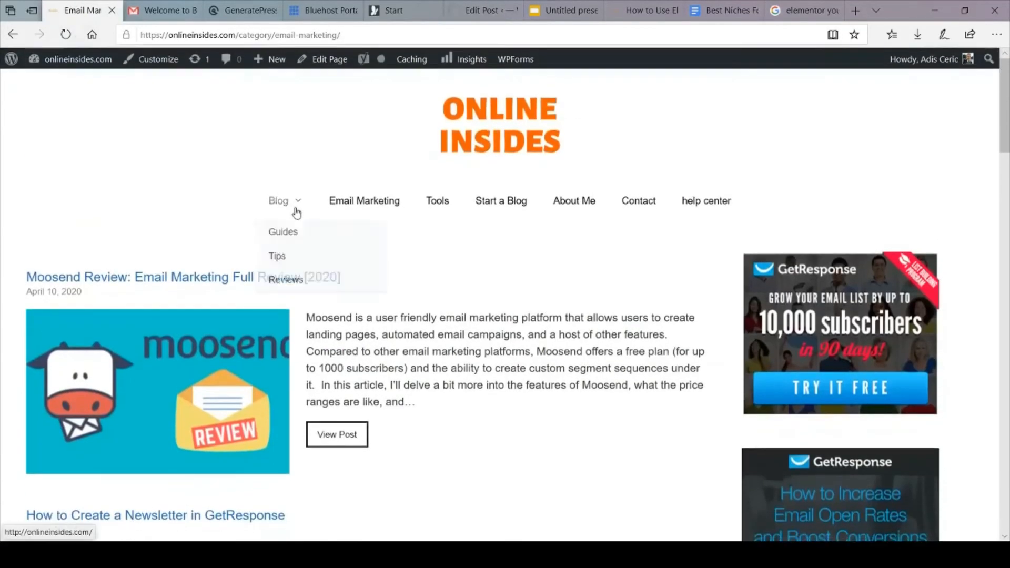
click(290, 235)
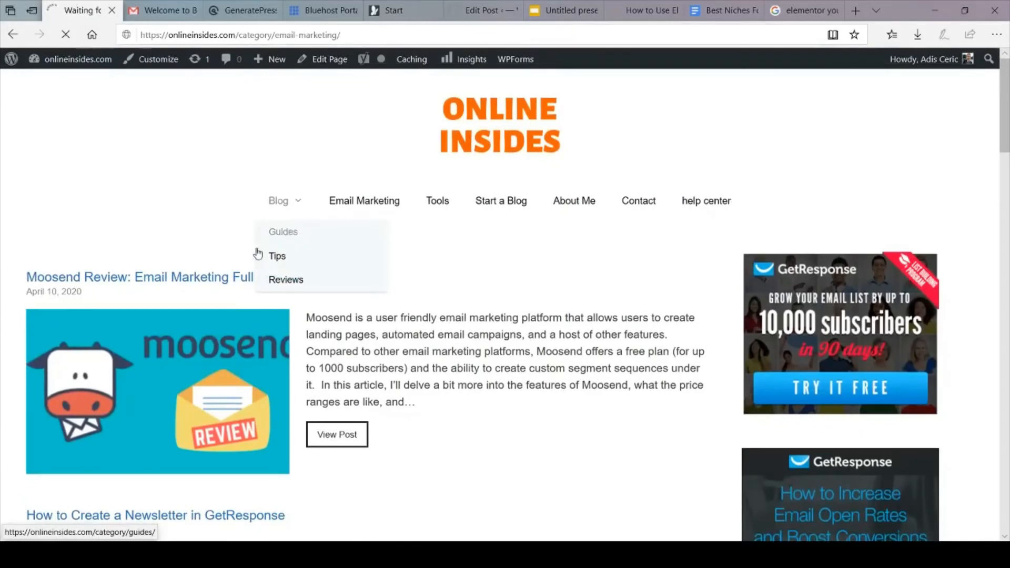
scroll(219, 264, down, 1)
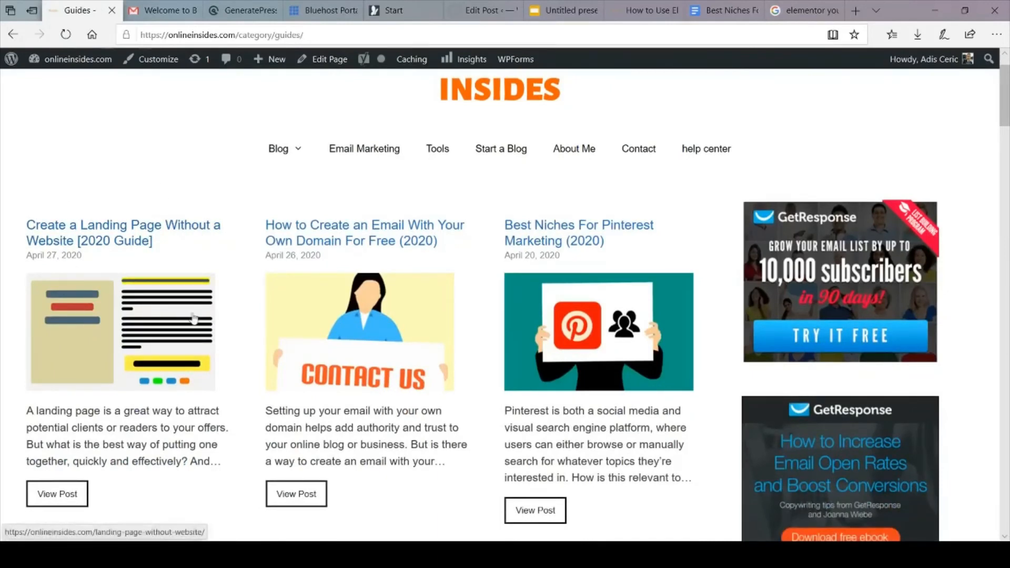
scroll(151, 335, down, 2)
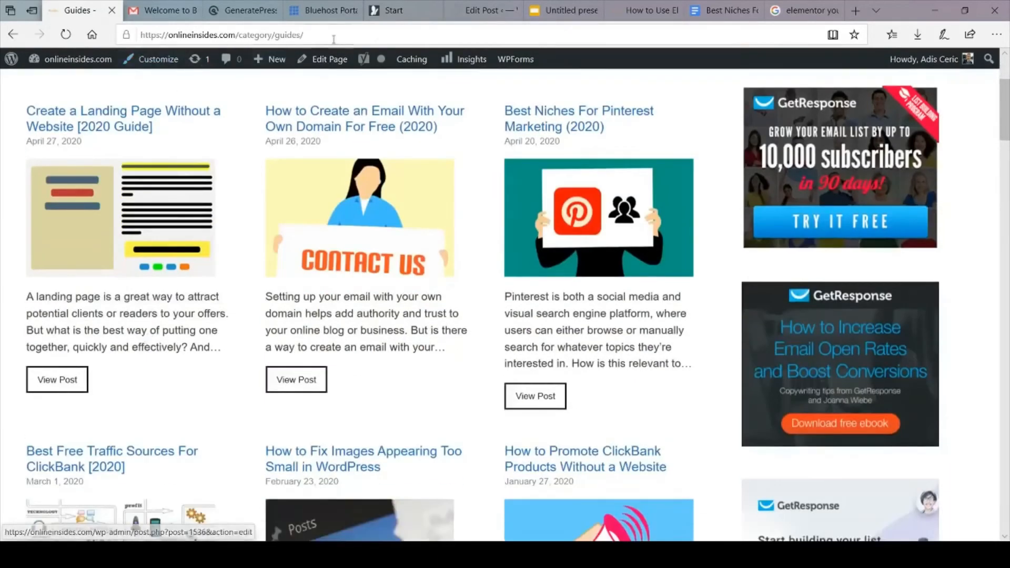
click(476, 4)
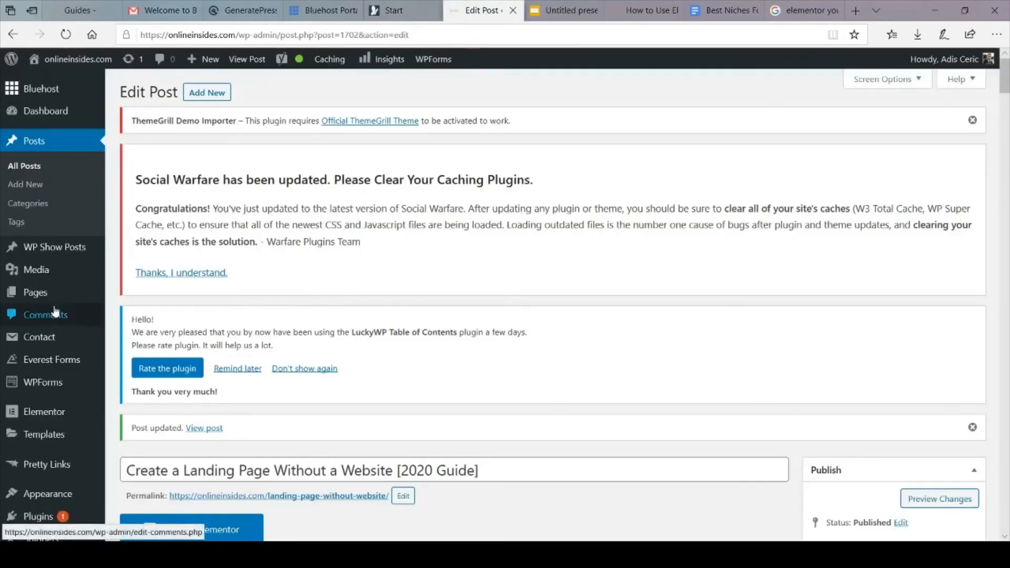
scroll(55, 310, down, 2)
scroll(55, 312, down, 2)
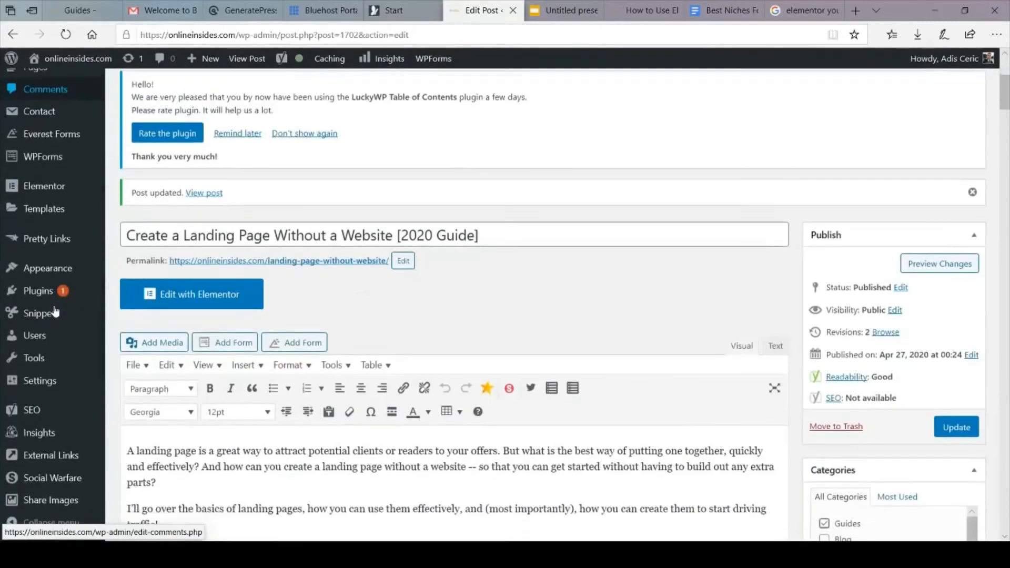
scroll(56, 313, down, 4)
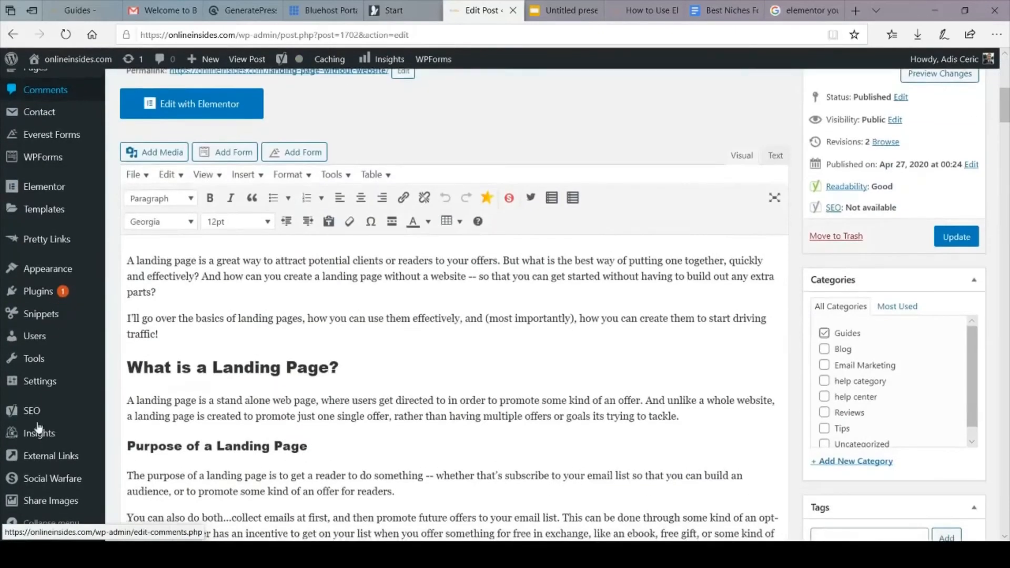
mouse_move(35, 441)
scroll(34, 442, down, 3)
scroll(35, 442, up, 6)
scroll(35, 442, down, 3)
scroll(34, 443, up, 3)
scroll(35, 443, down, 4)
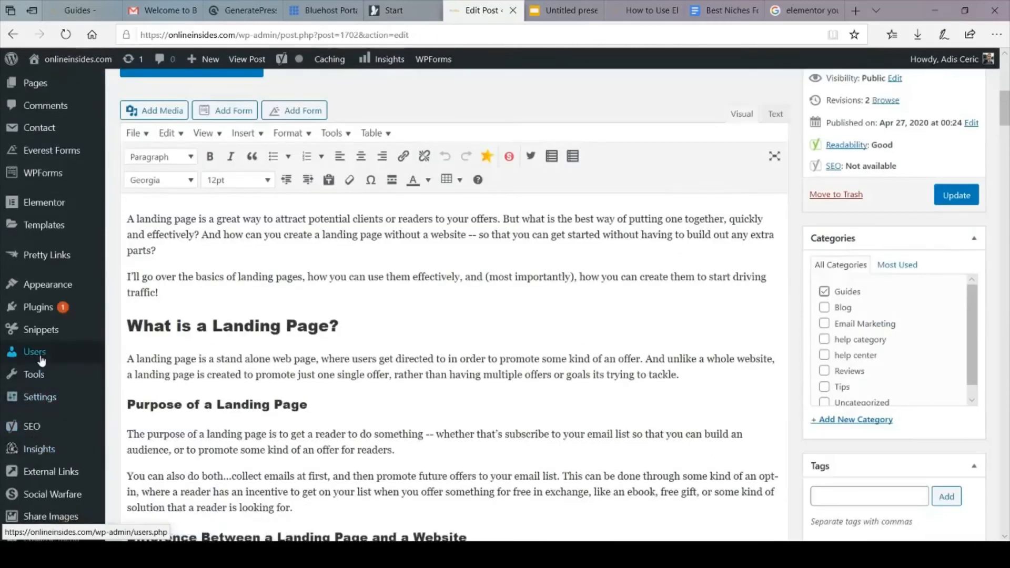
mouse_move(50, 343)
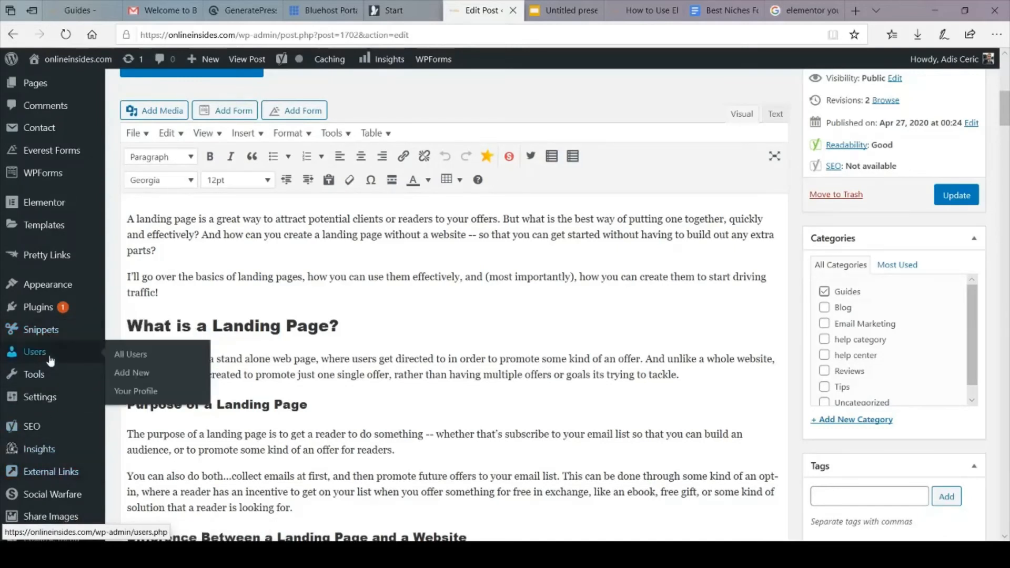
mouse_move(50, 409)
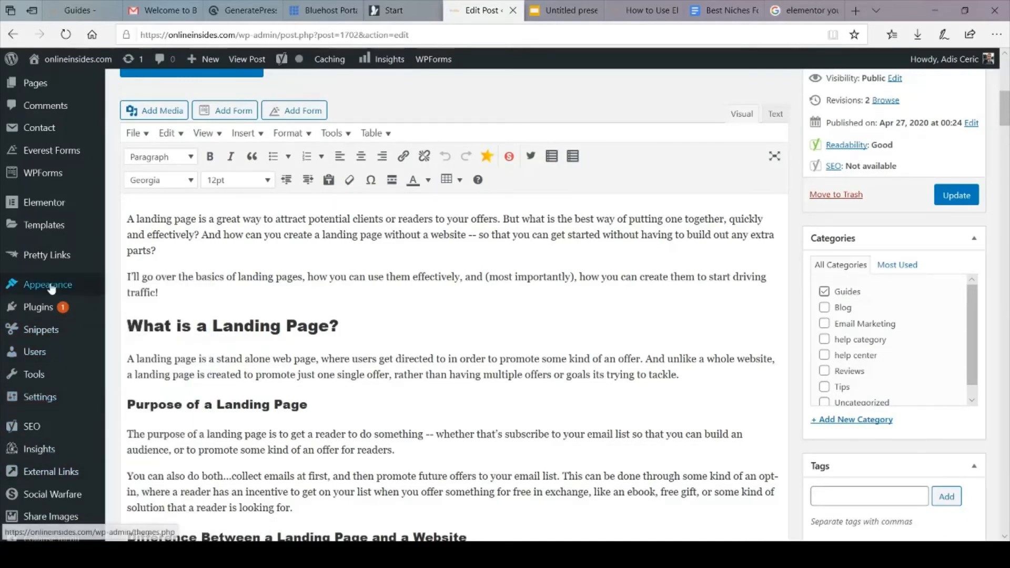
Reopen the Header menu for editing and review the full list of categories that can be added.
mouse_move(51, 288)
click(129, 343)
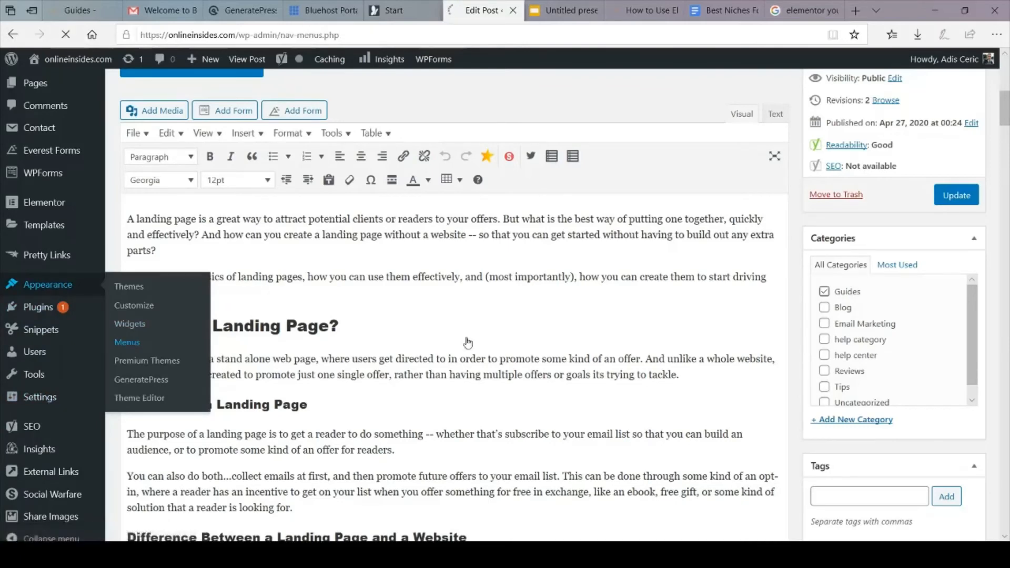
scroll(520, 340, down, 4)
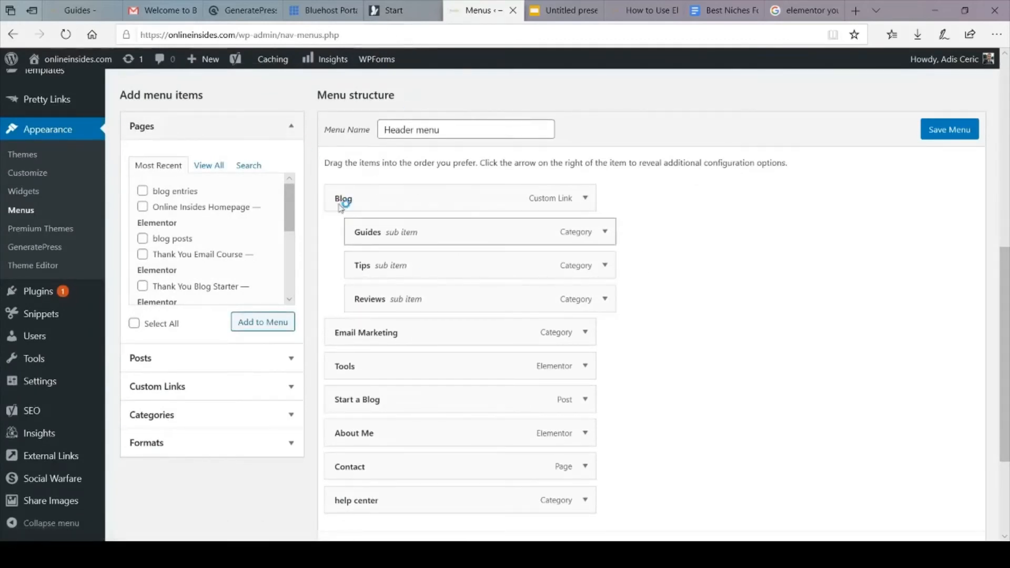
click(291, 415)
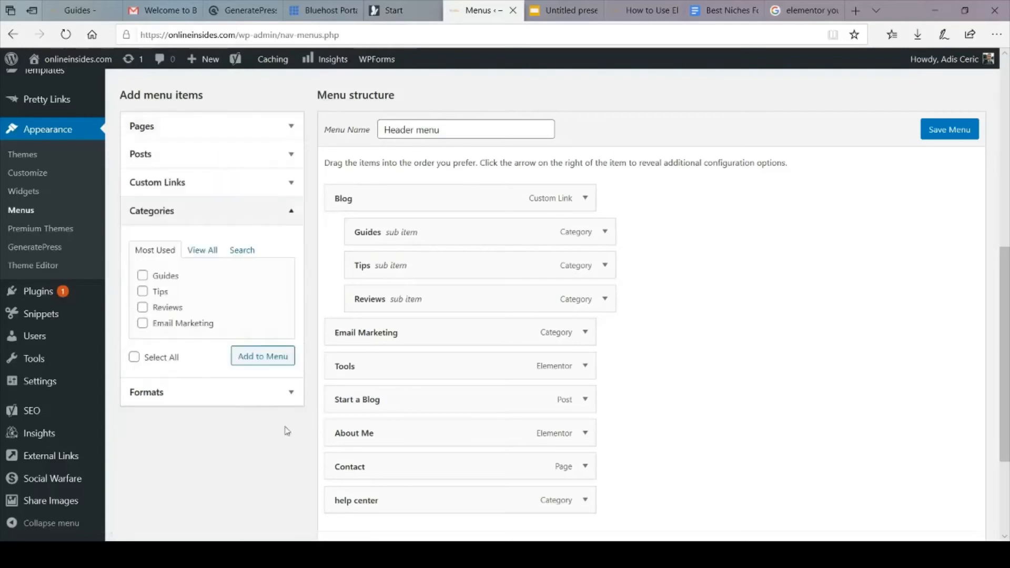
click(203, 253)
scroll(52, 204, up, 5)
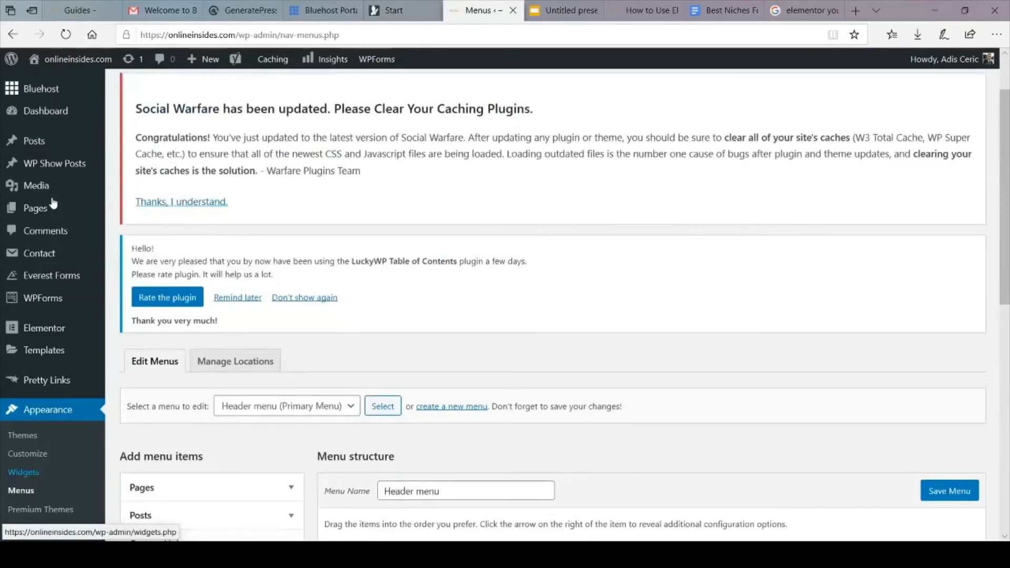
scroll(333, 297, down, 5)
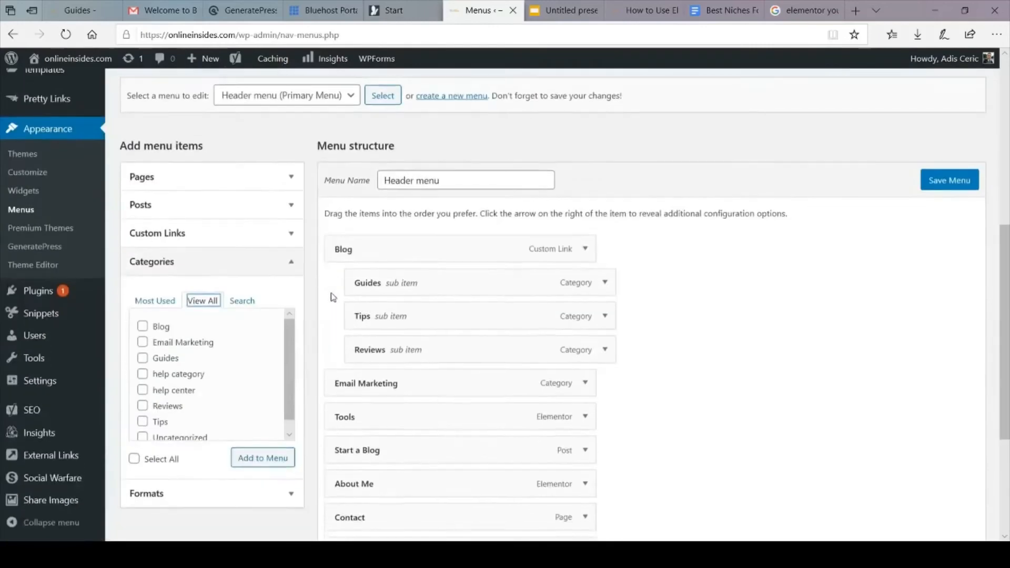
scroll(724, 349, down, 1)
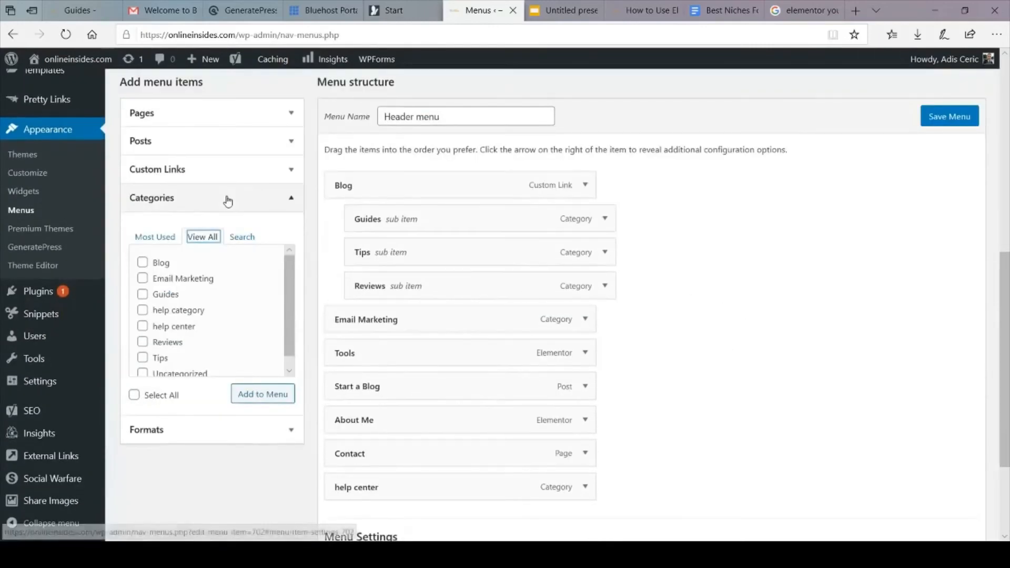
Examine the pages and posts available for the Header menu, along with its structure and menu settings.
click(291, 113)
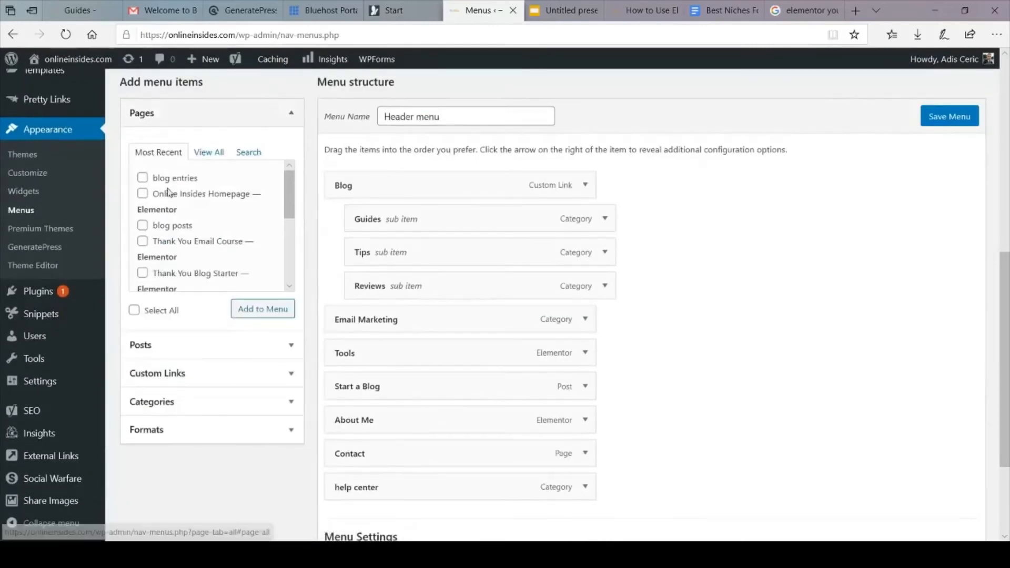
click(291, 347)
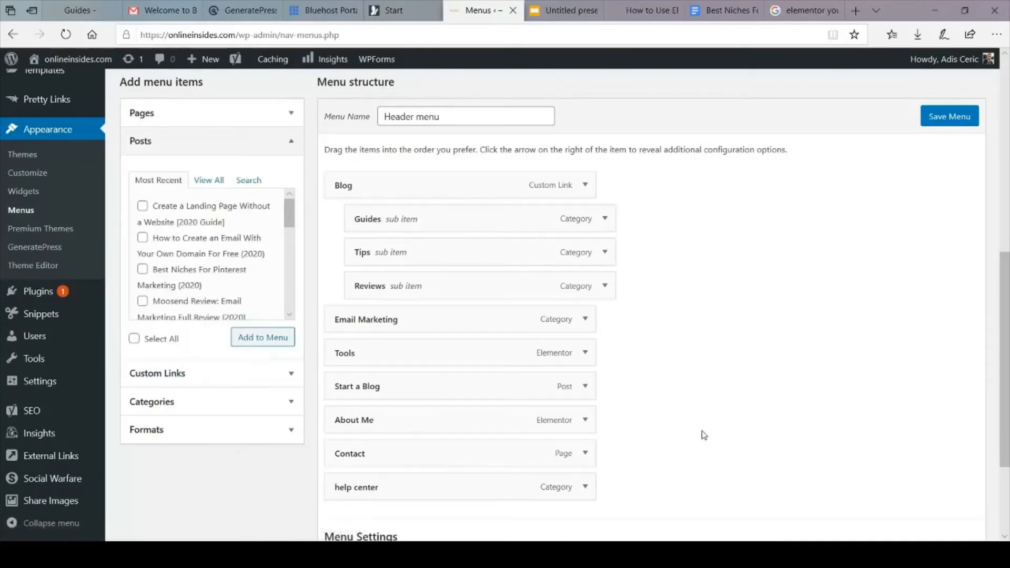
scroll(704, 434, down, 3)
scroll(703, 435, up, 3)
scroll(704, 435, down, 3)
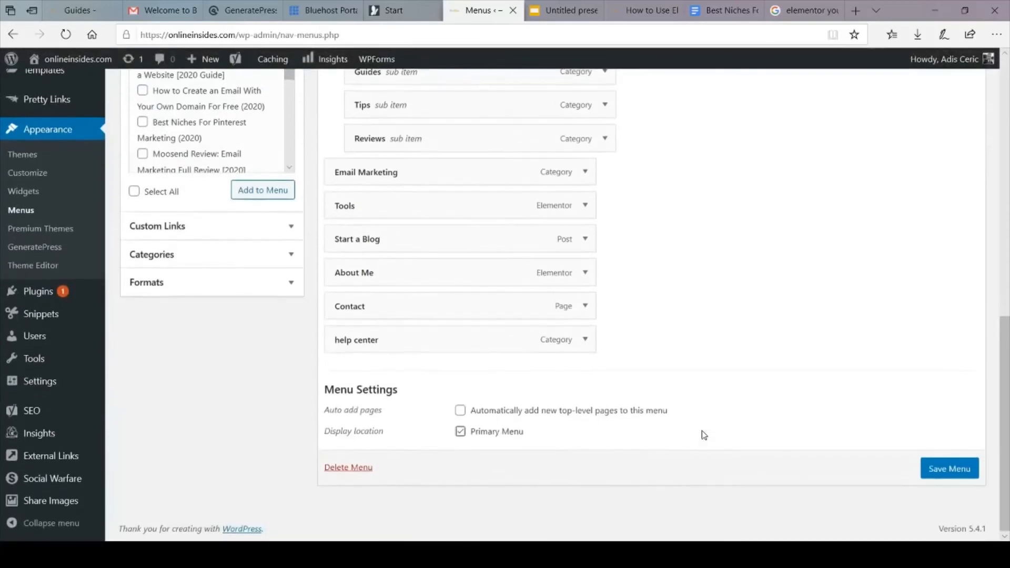
scroll(704, 435, up, 5)
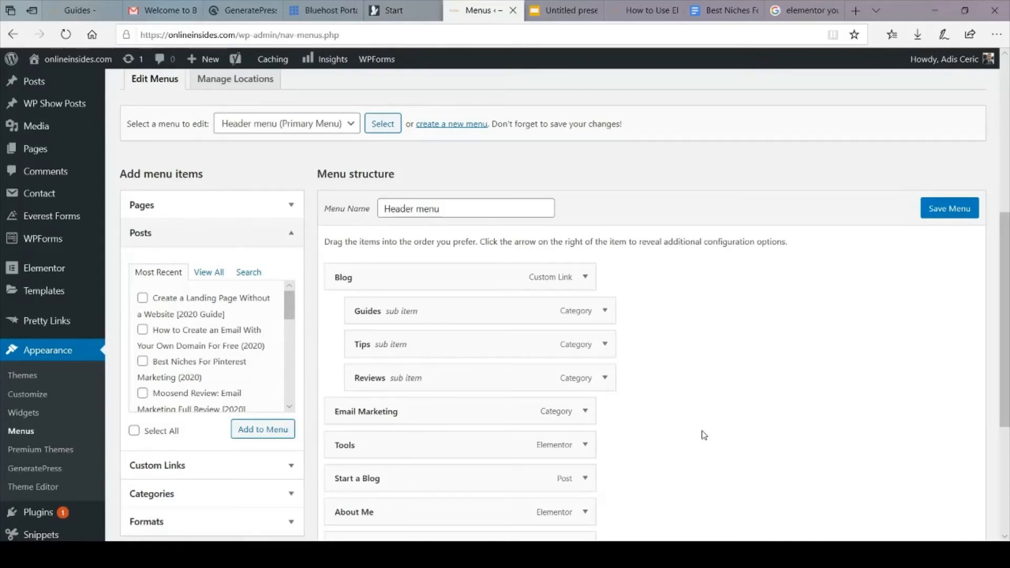
Return to the live site's Guides page and open the Homepage Settings in the site customizer.
click(86, 4)
scroll(525, 315, up, 3)
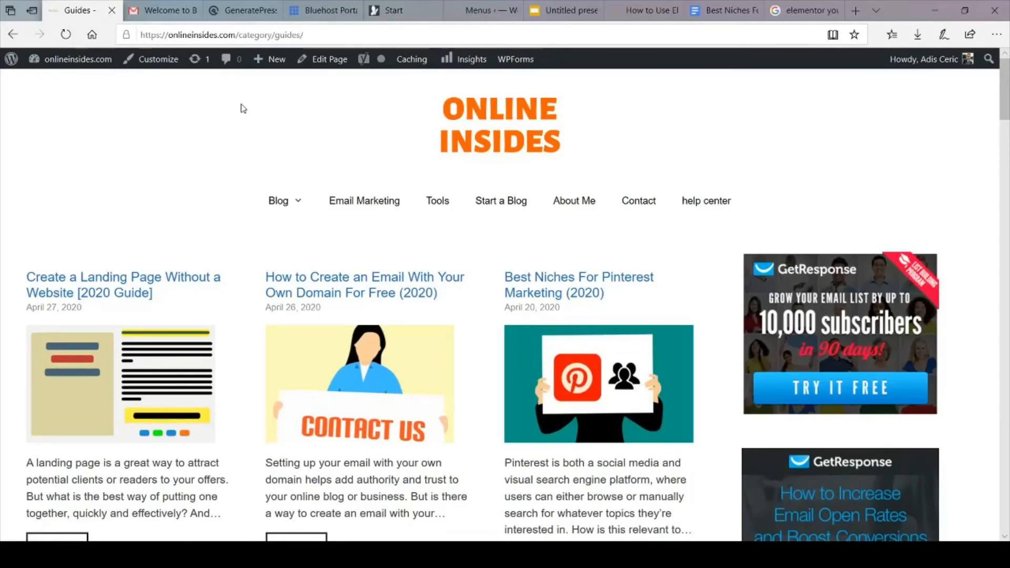
click(159, 62)
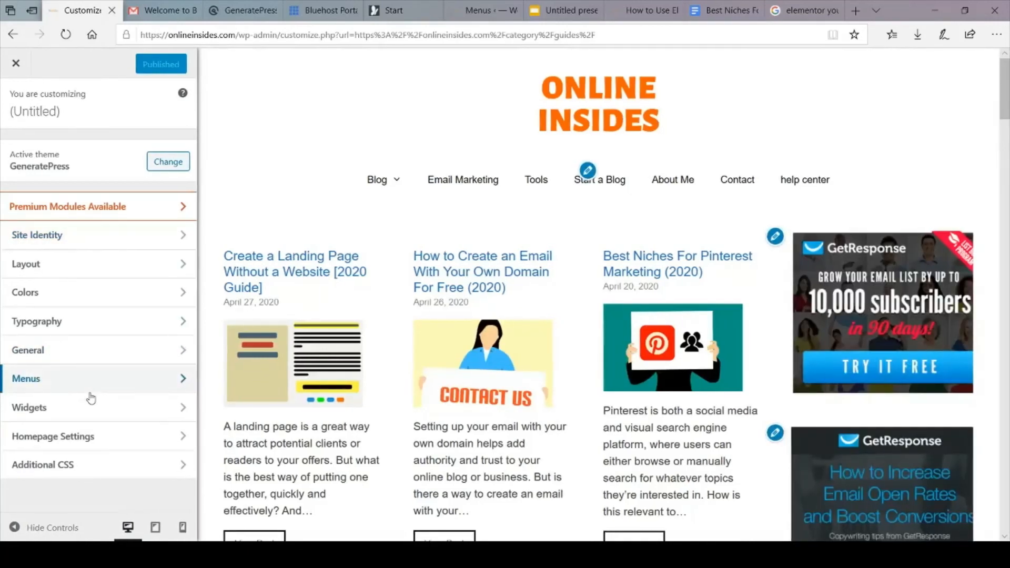
click(178, 443)
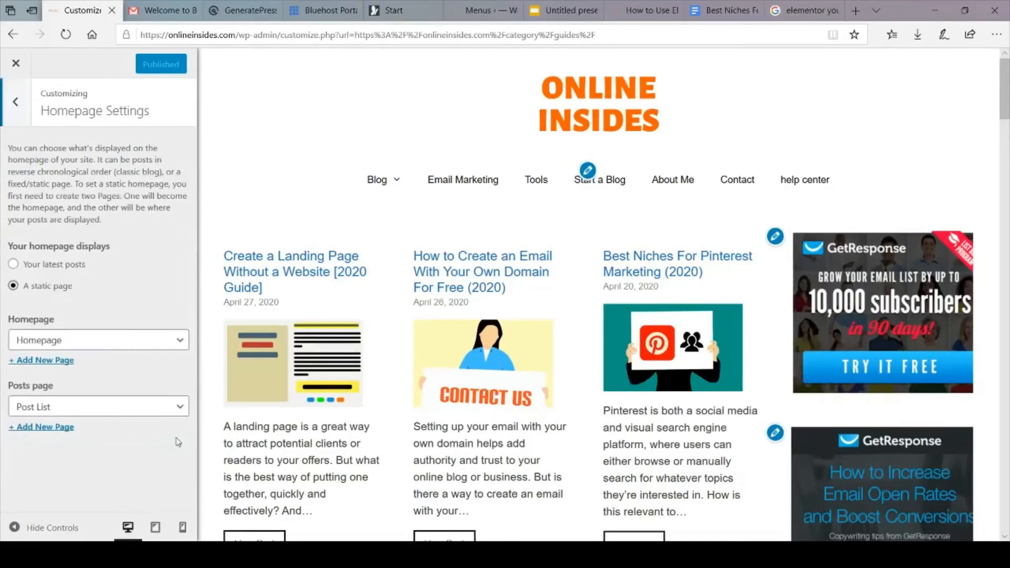
Leave the Homepage Settings and review the logo and site icon options in the customizer's Site Identity section.
click(13, 104)
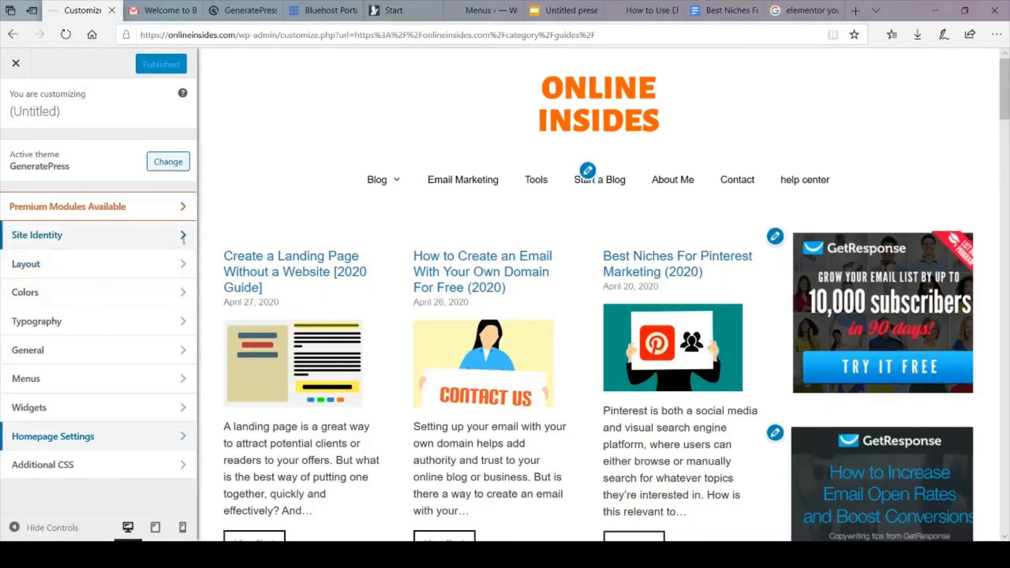
click(183, 237)
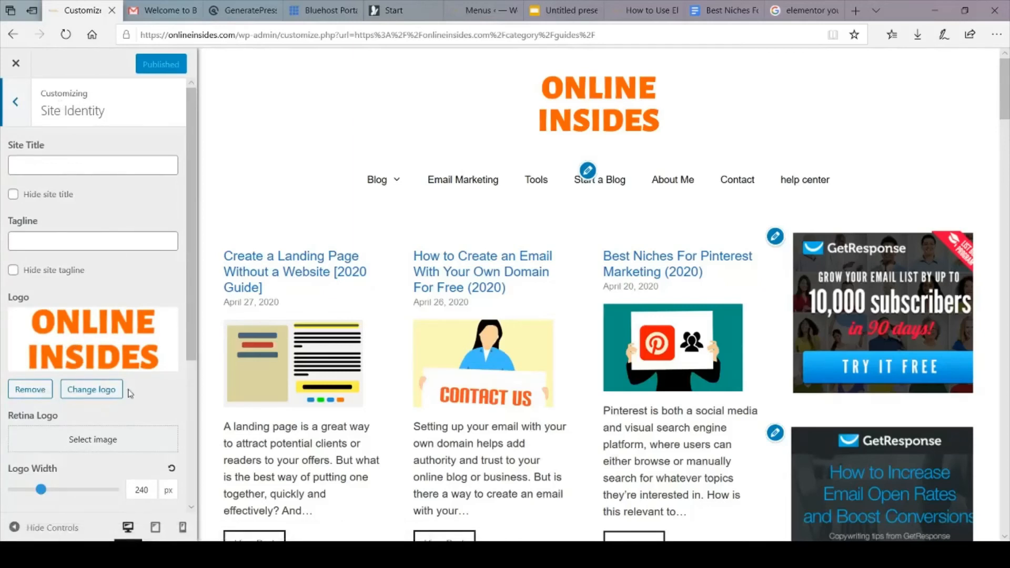
scroll(128, 391, down, 3)
scroll(130, 394, down, 2)
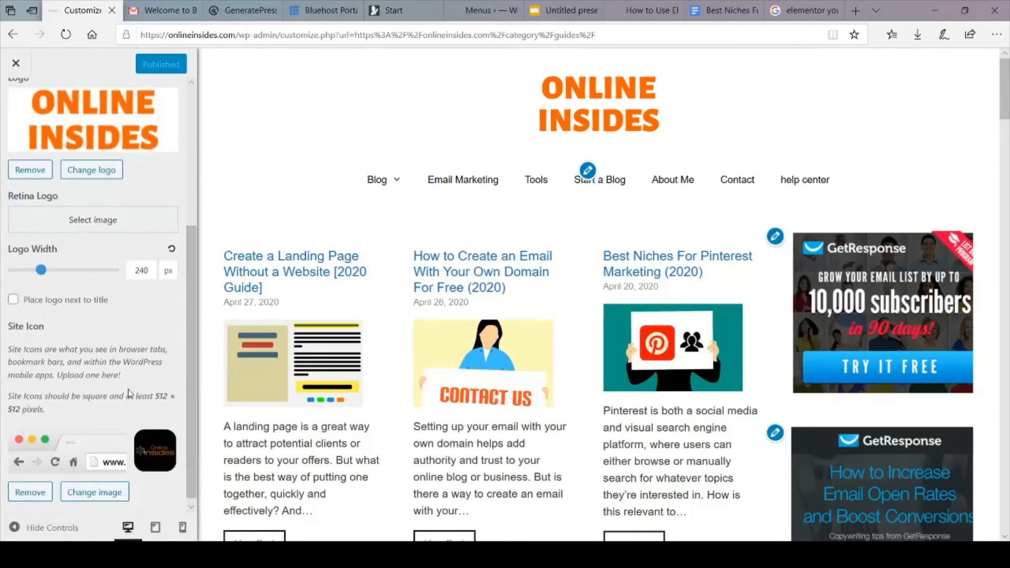
scroll(90, 366, down, 1)
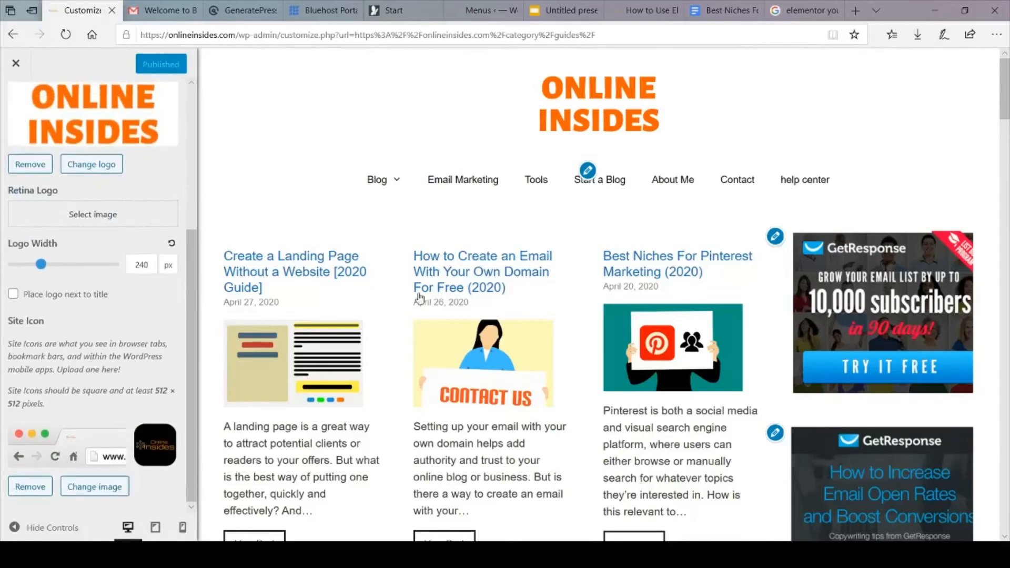
Look over the Guides page preview, then close the customizer and return to the live Guides page.
mouse_move(1006, 113)
mouse_down()
mouse_move(1004, 182)
mouse_move(1003, 120)
mouse_up()
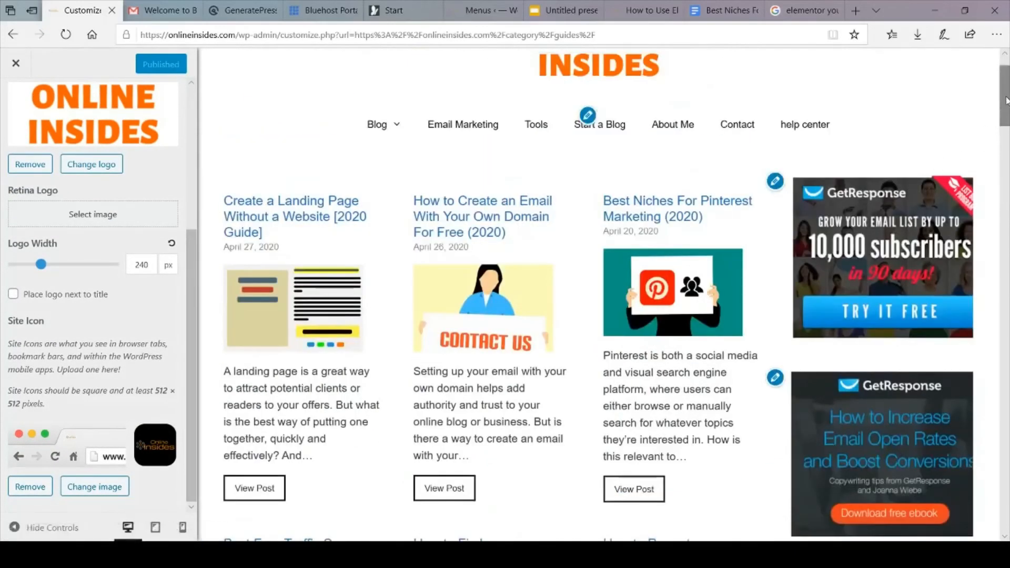
scroll(1002, 131, down, 6)
scroll(999, 146, up, 5)
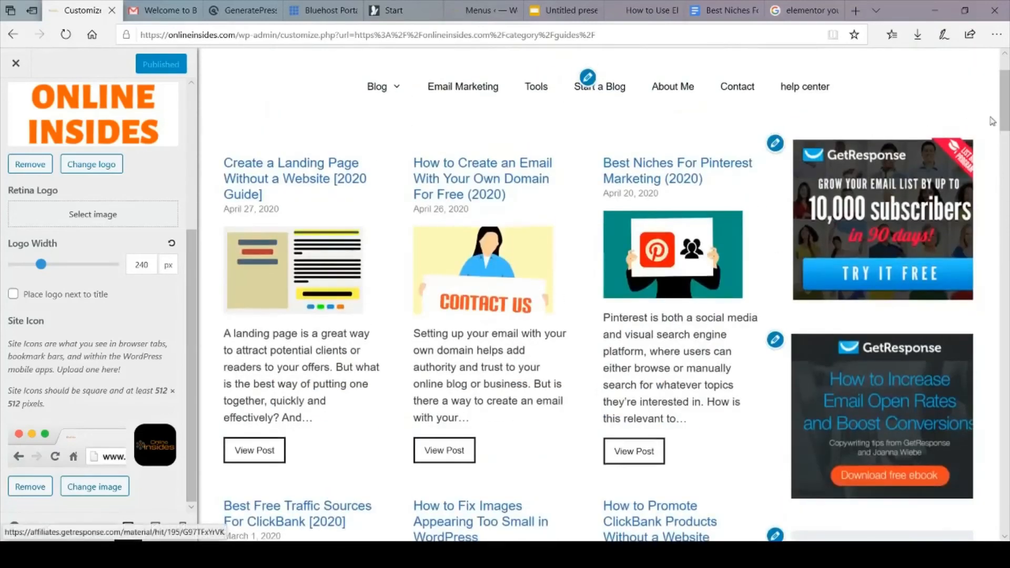
scroll(1002, 117, down, 3)
scroll(1002, 117, up, 5)
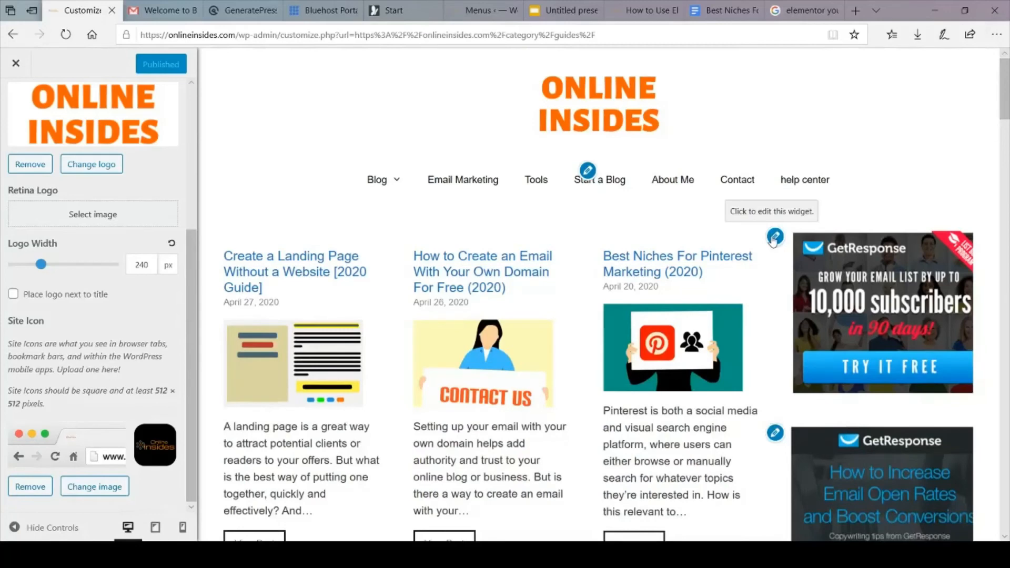
mouse_move(1002, 106)
mouse_down()
mouse_move(1002, 176)
mouse_move(1002, 103)
mouse_up()
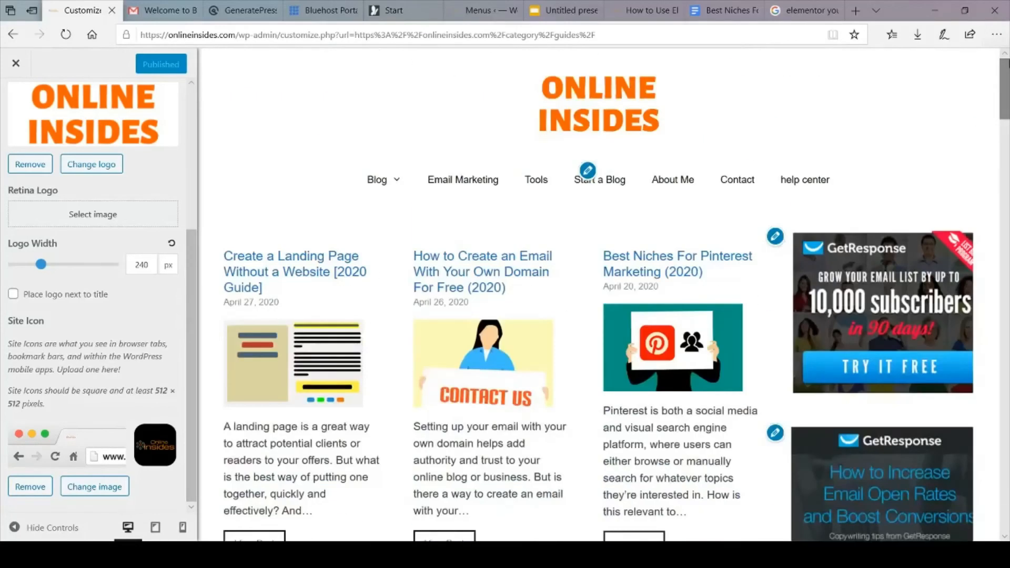
click(15, 65)
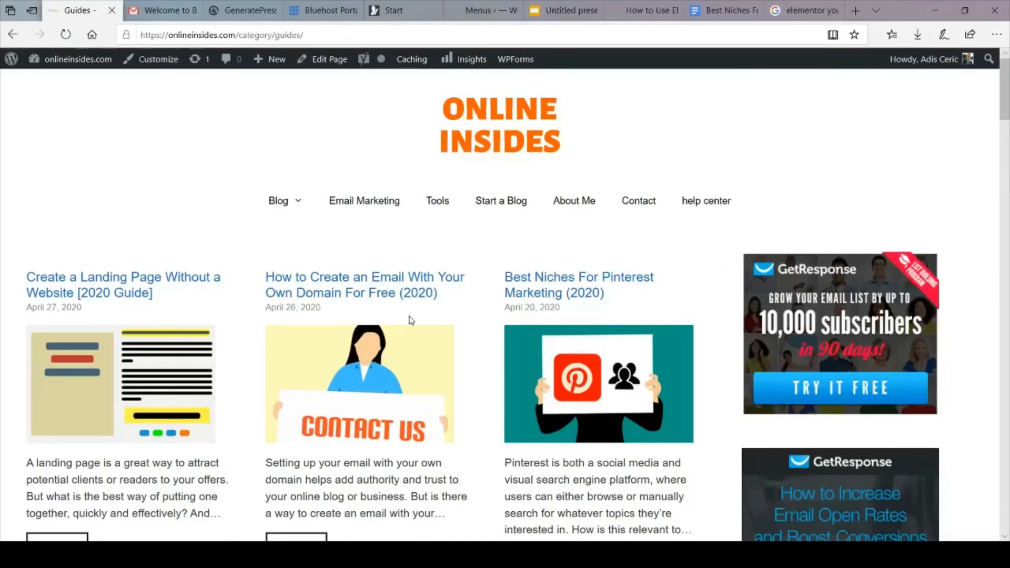
mouse_move(1003, 116)
mouse_down()
mouse_move(1003, 230)
mouse_move(1004, 113)
mouse_up()
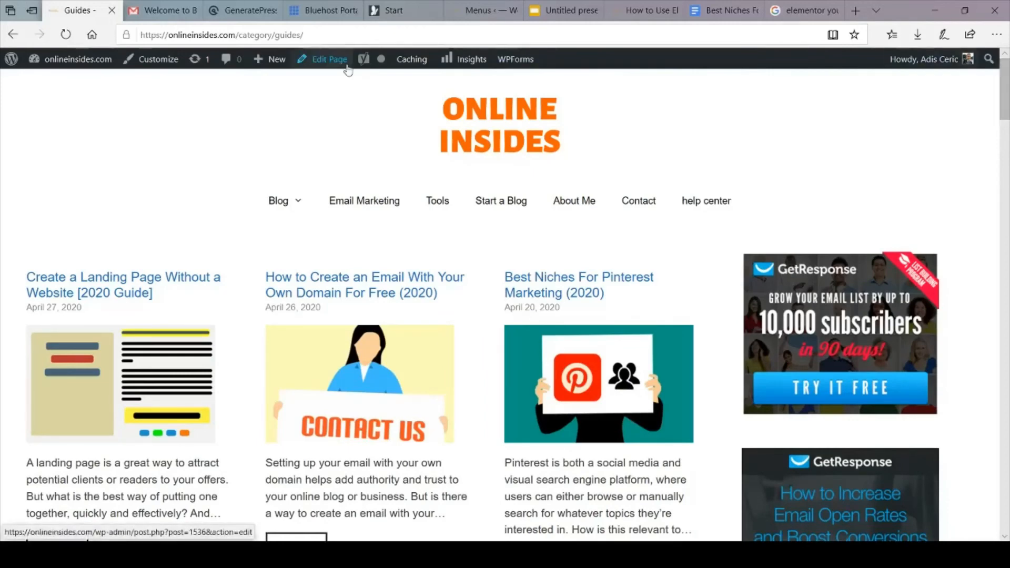
Return to the WordPress admin and look through the list of all posts with their assigned categories.
click(476, 10)
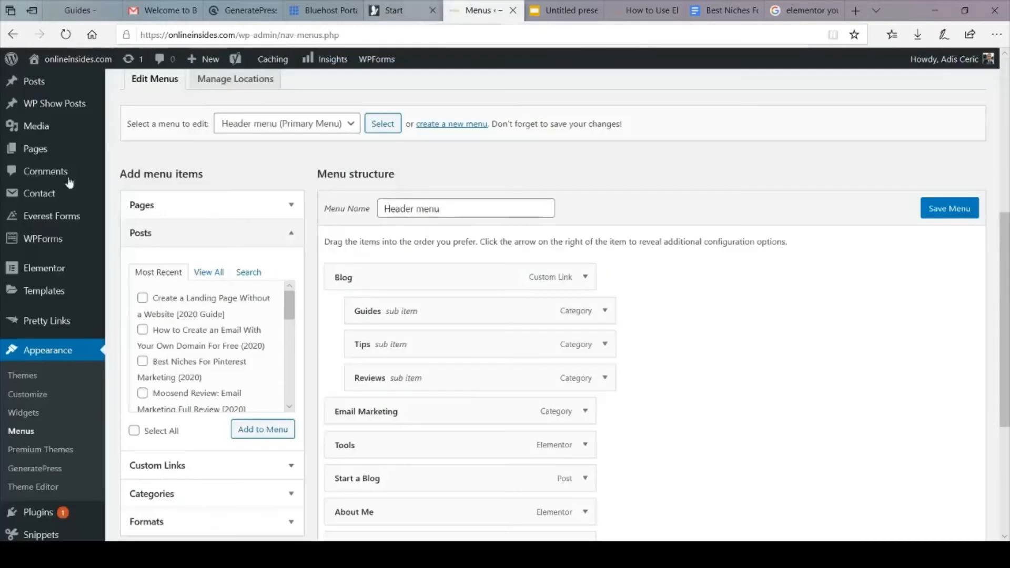
mouse_move(55, 87)
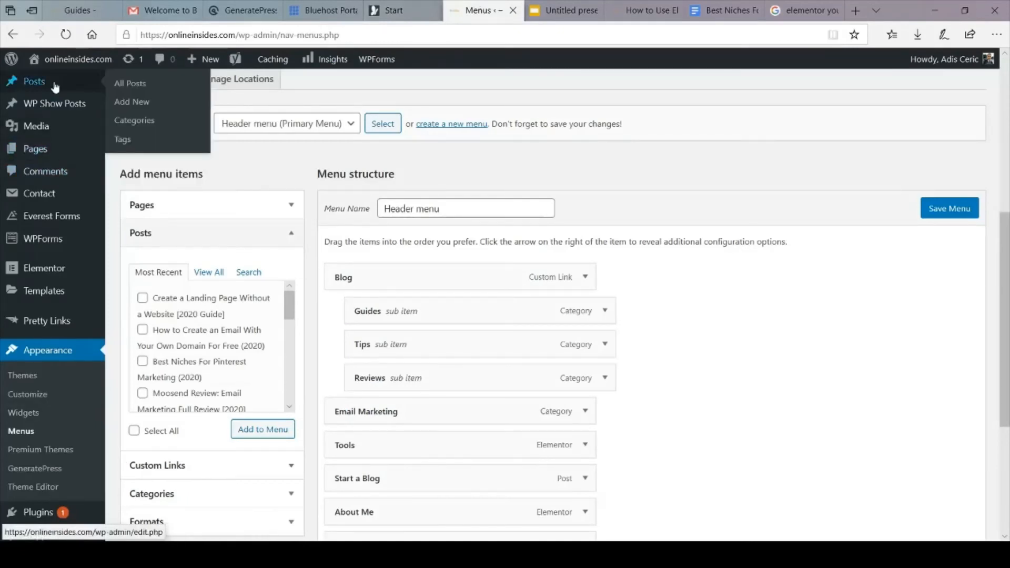
click(131, 86)
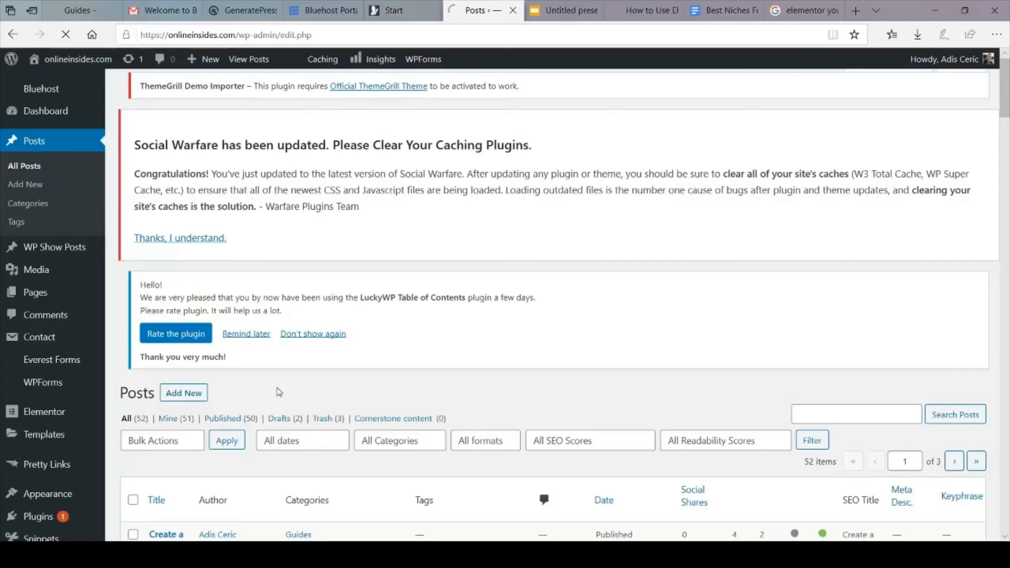
scroll(279, 391, down, 20)
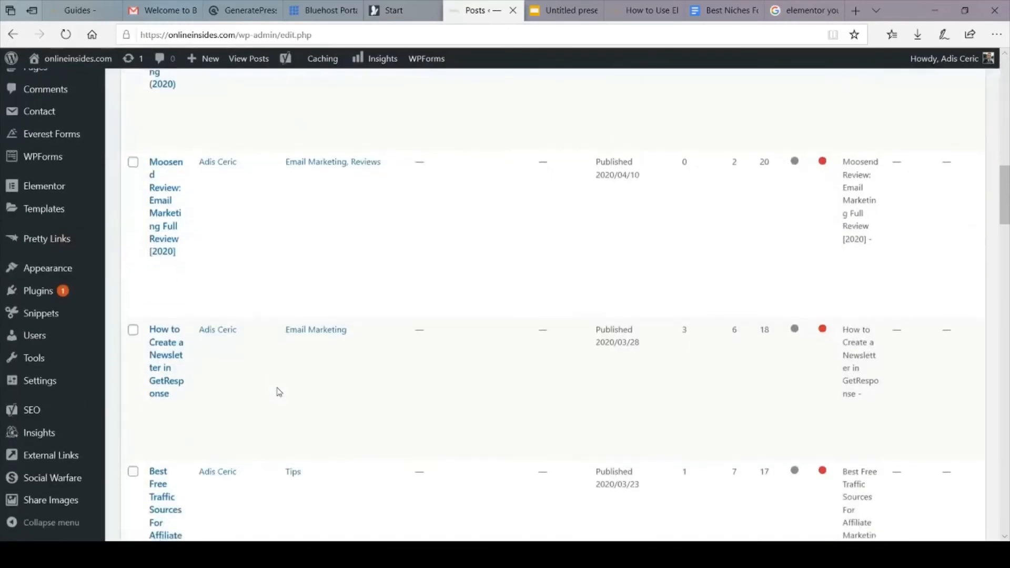
scroll(278, 392, up, 20)
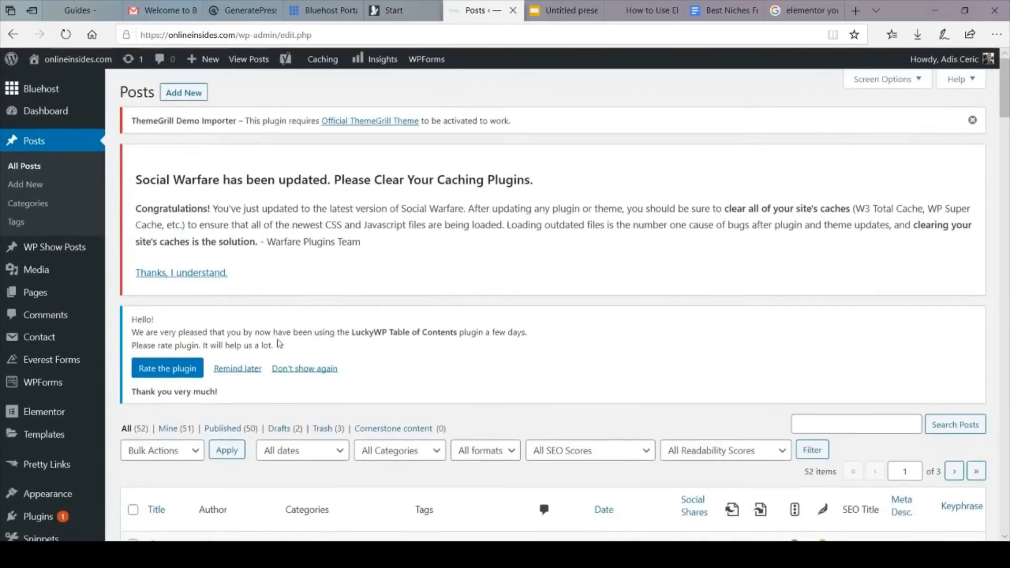
Start a new post and permanently dismiss the LuckyWP Table of Contents rating notice.
click(187, 95)
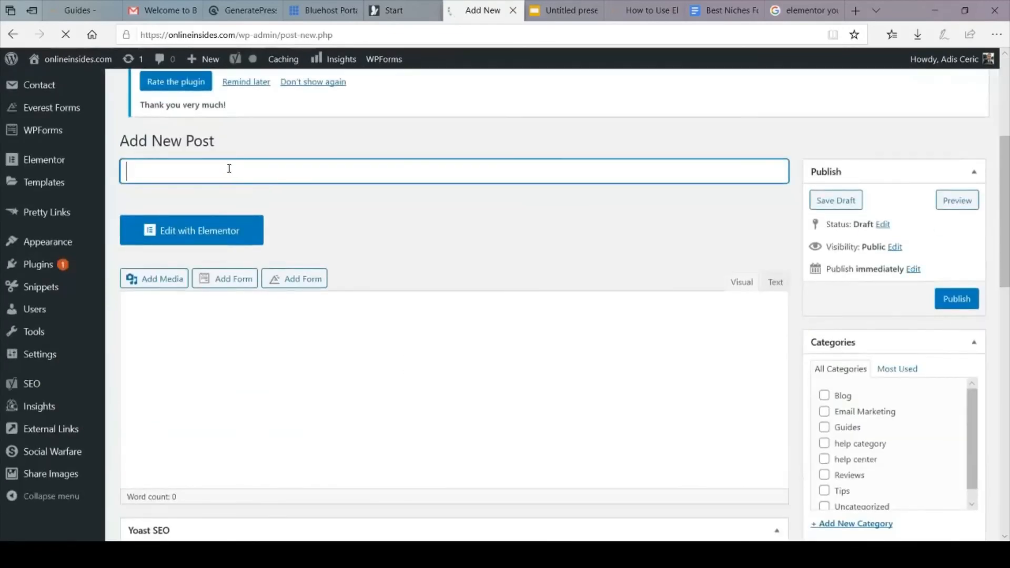
scroll(278, 366, up, 4)
click(278, 366)
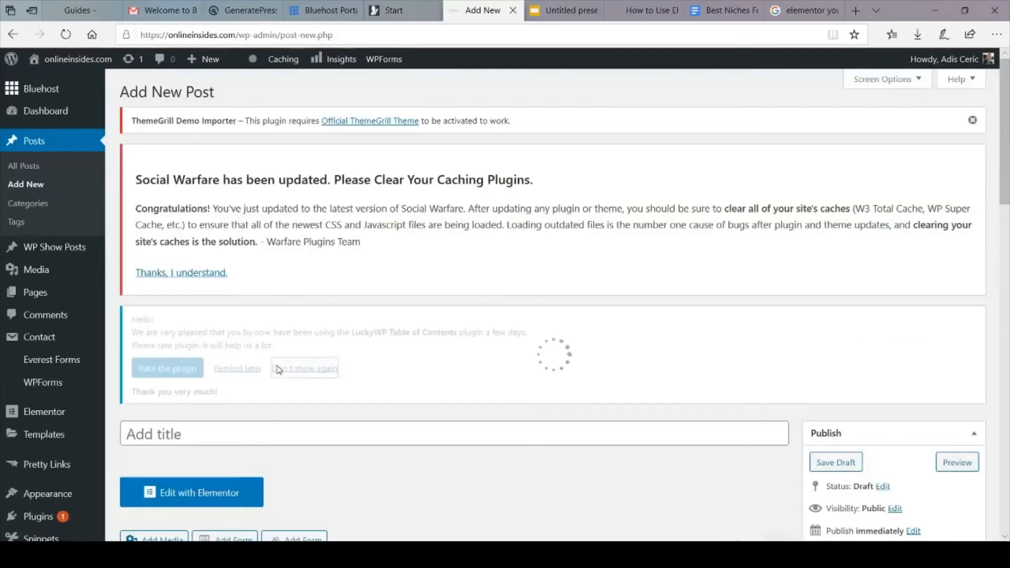
Set the existing media library image email-4539382_1280.jpg as the new post's featured image.
scroll(278, 366, down, 3)
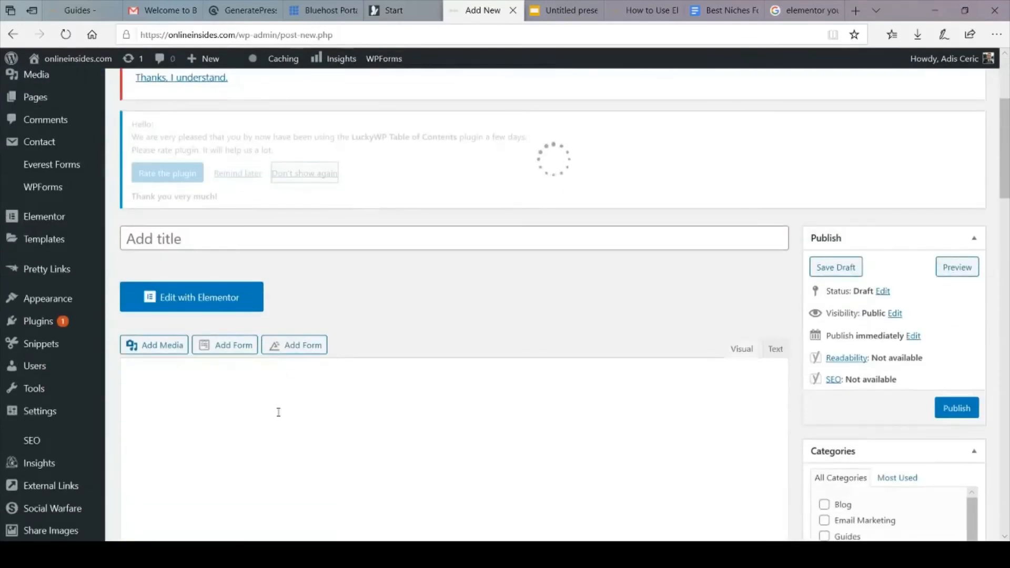
scroll(278, 412, down, 3)
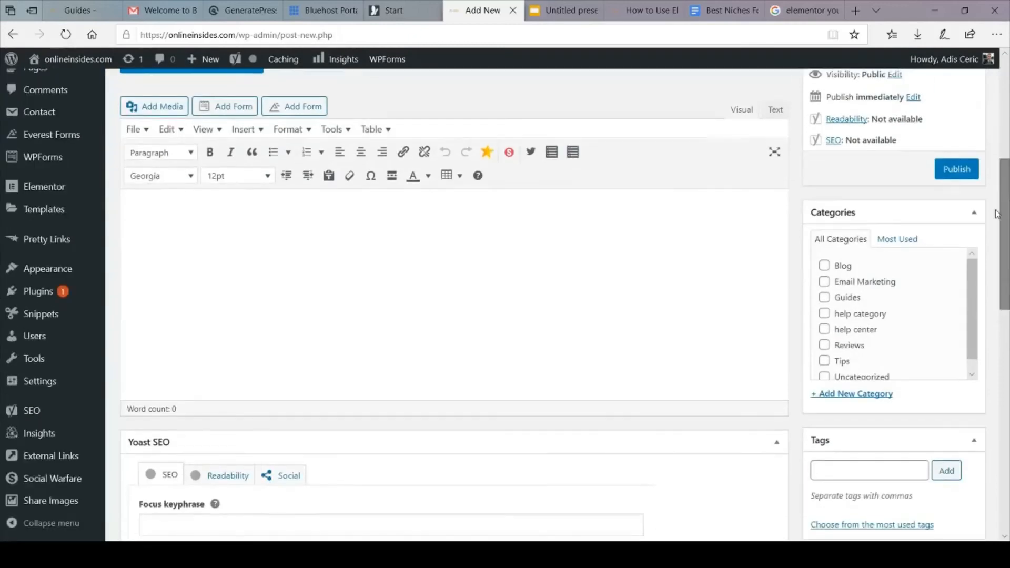
scroll(971, 286, down, 1)
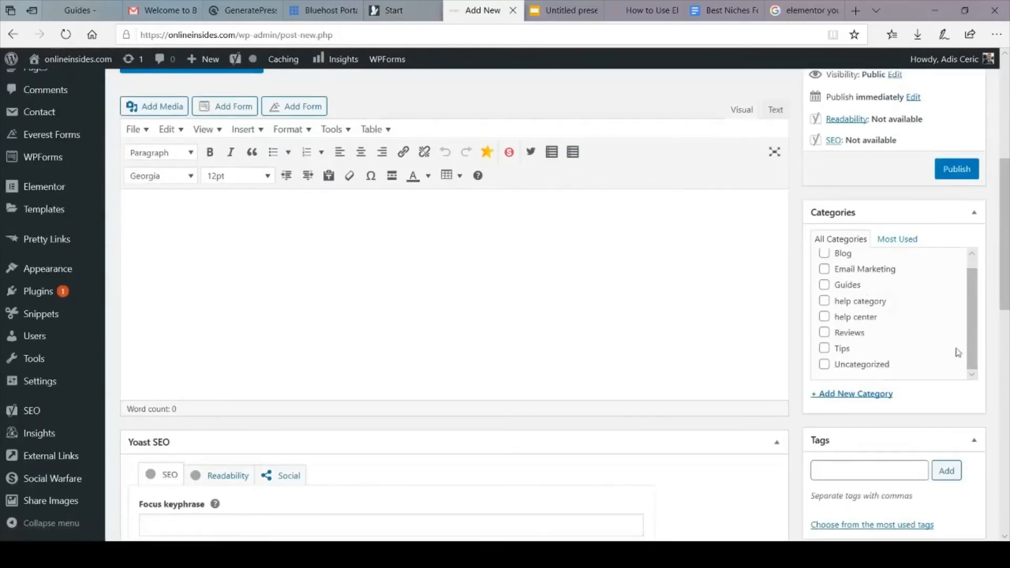
drag(1007, 263, 1006, 382)
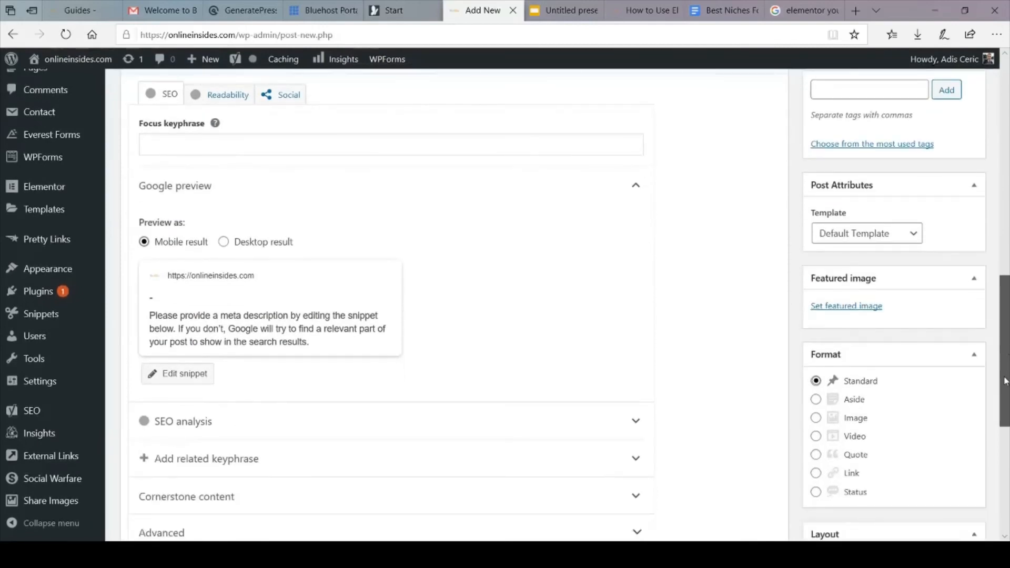
click(845, 307)
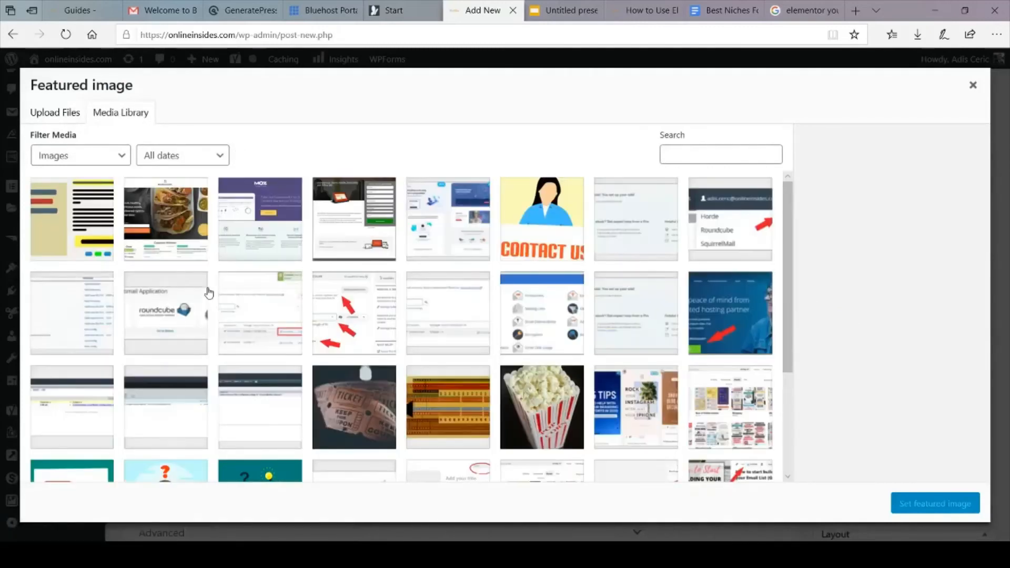
scroll(208, 291, down, 3)
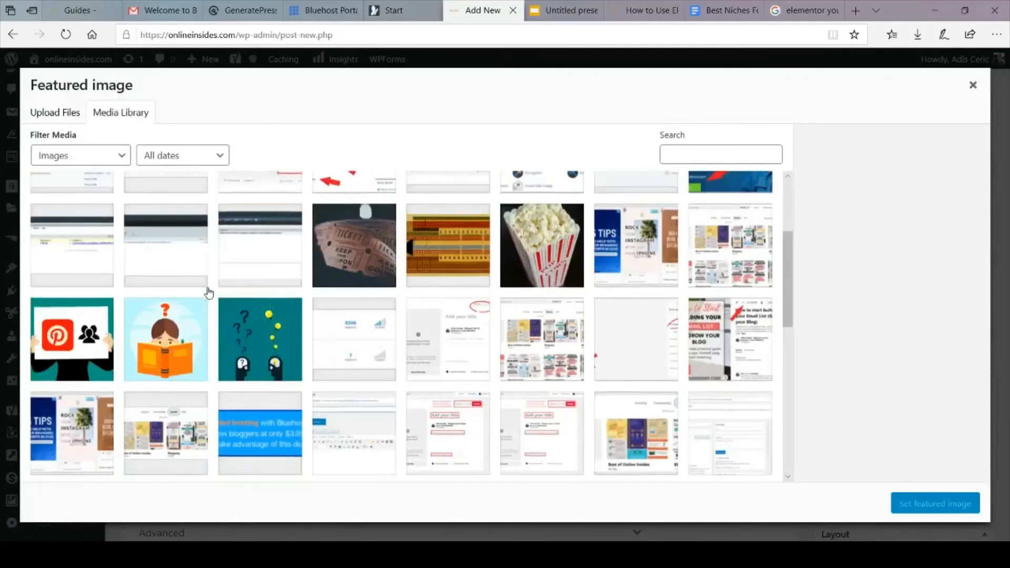
scroll(185, 350, up, 2)
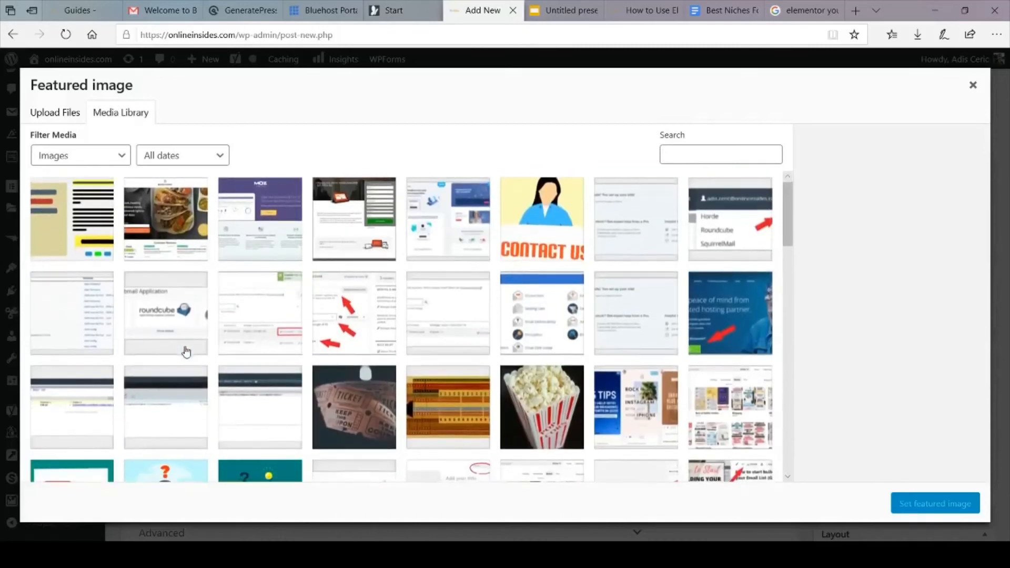
scroll(609, 243, down, 5)
scroll(608, 246, down, 2)
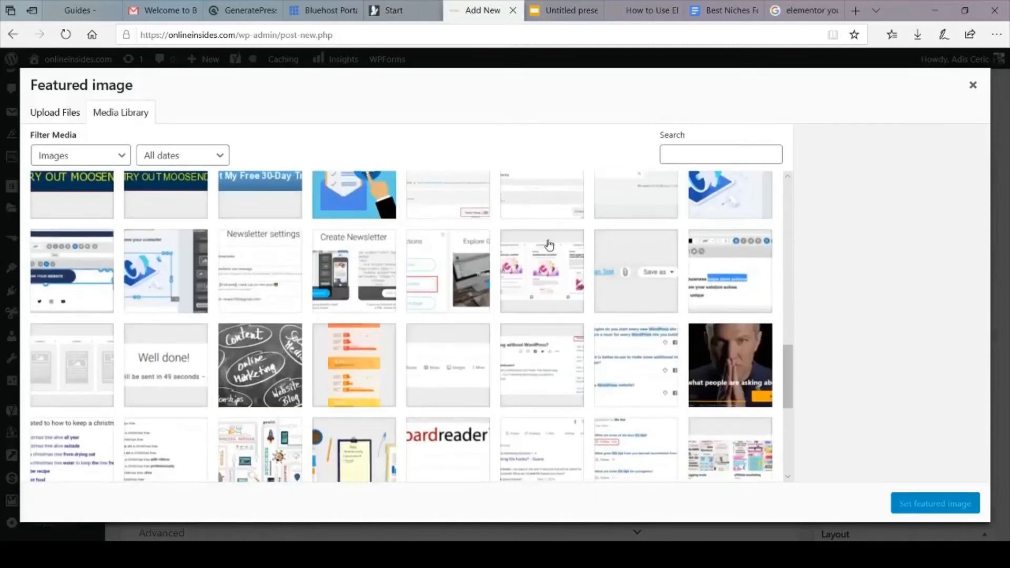
click(357, 190)
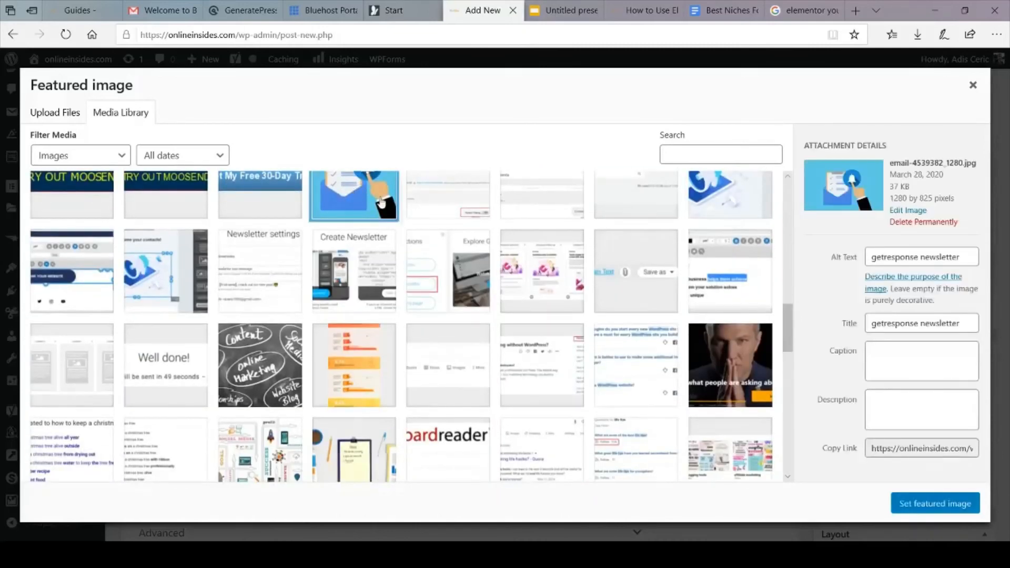
click(915, 502)
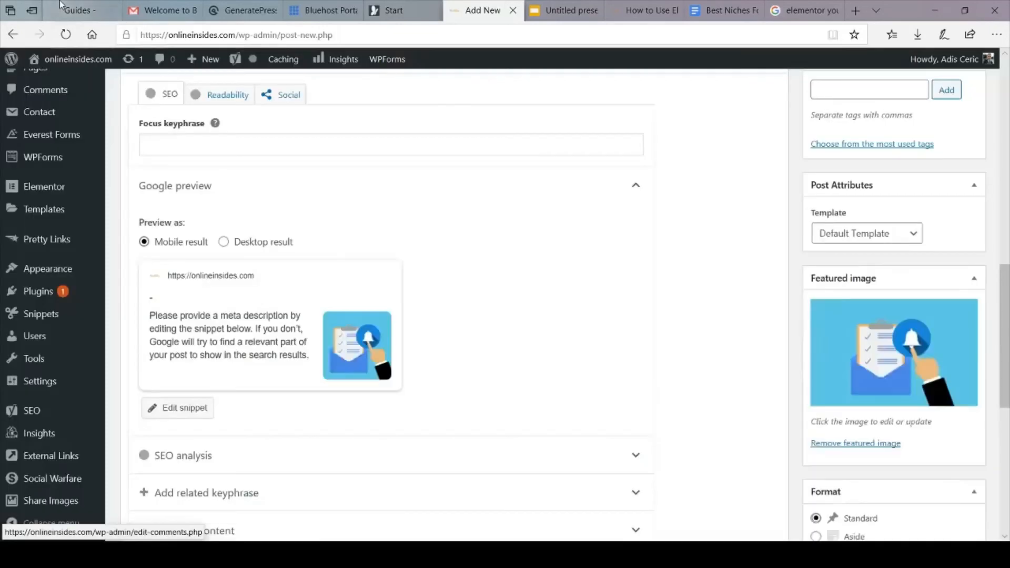
Check how featured images appear on the live Guides page and inside the "How to Create an Email With Your Own Domain For Free (2020)" post.
click(61, 5)
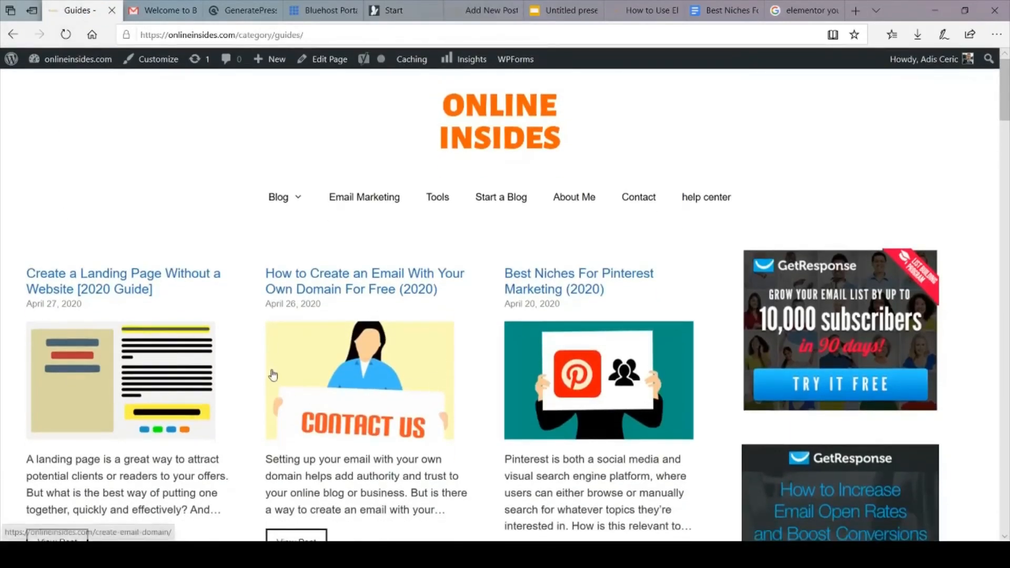
scroll(396, 408, down, 5)
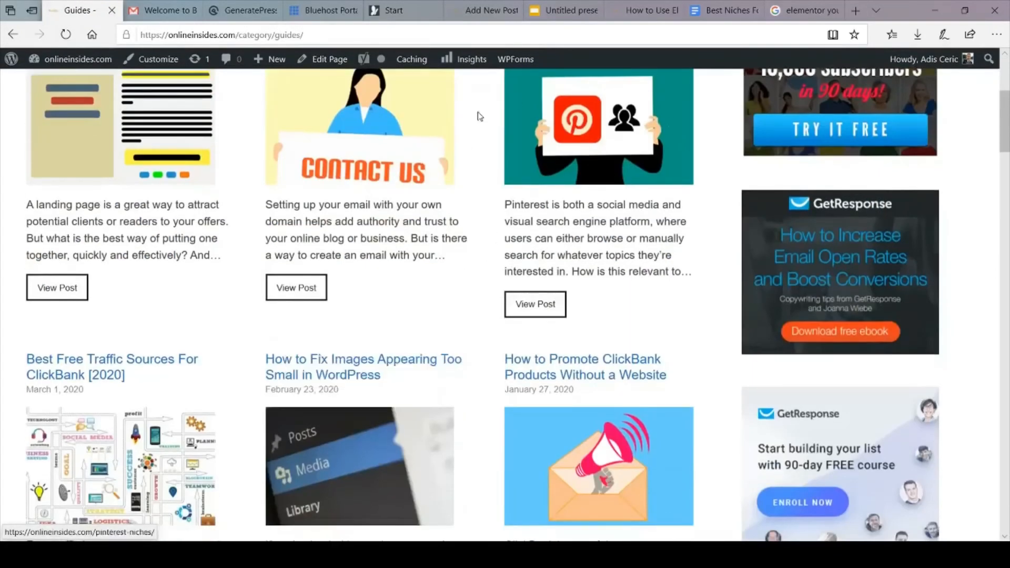
click(346, 143)
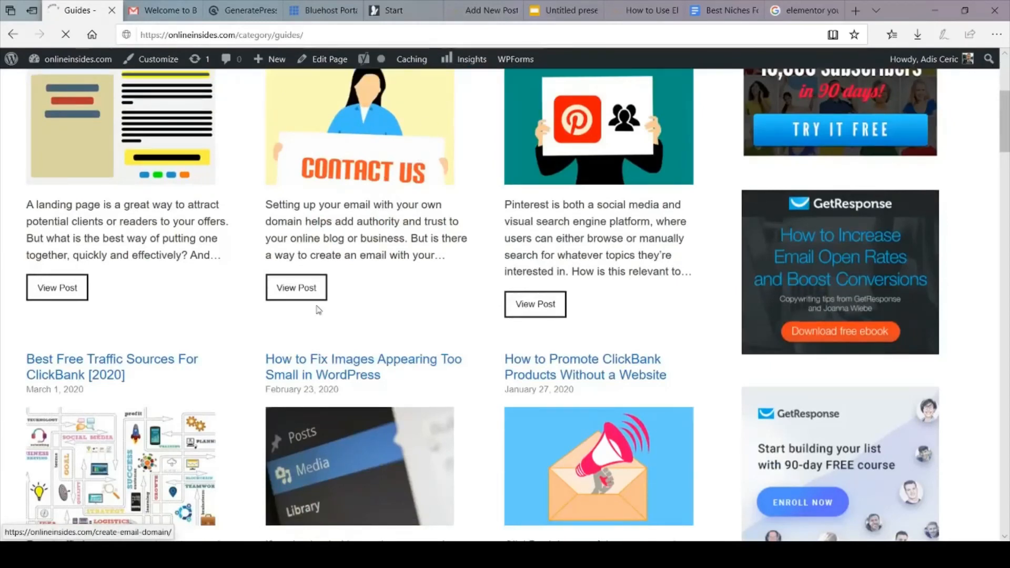
scroll(317, 292, down, 2)
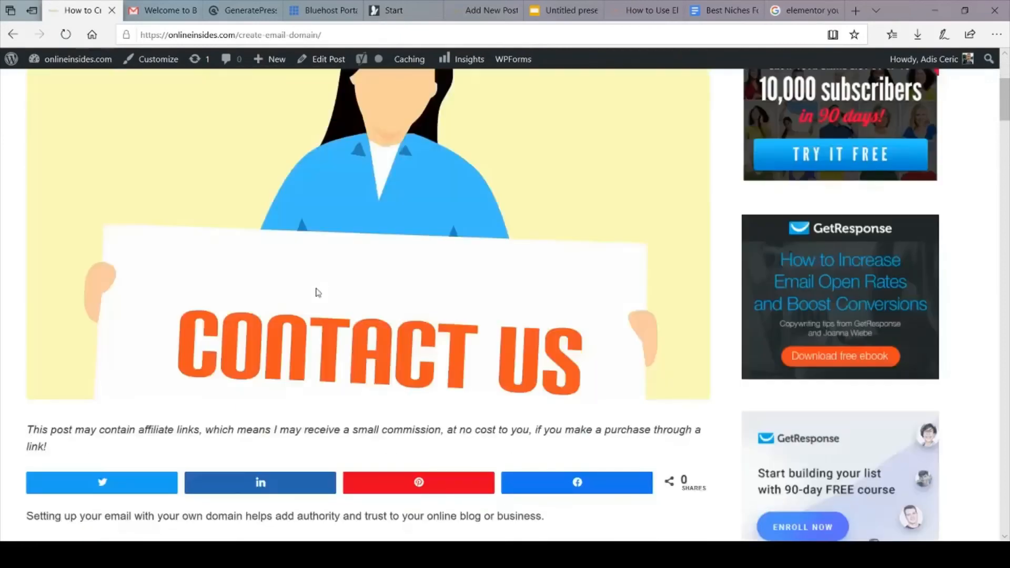
scroll(316, 292, up, 2)
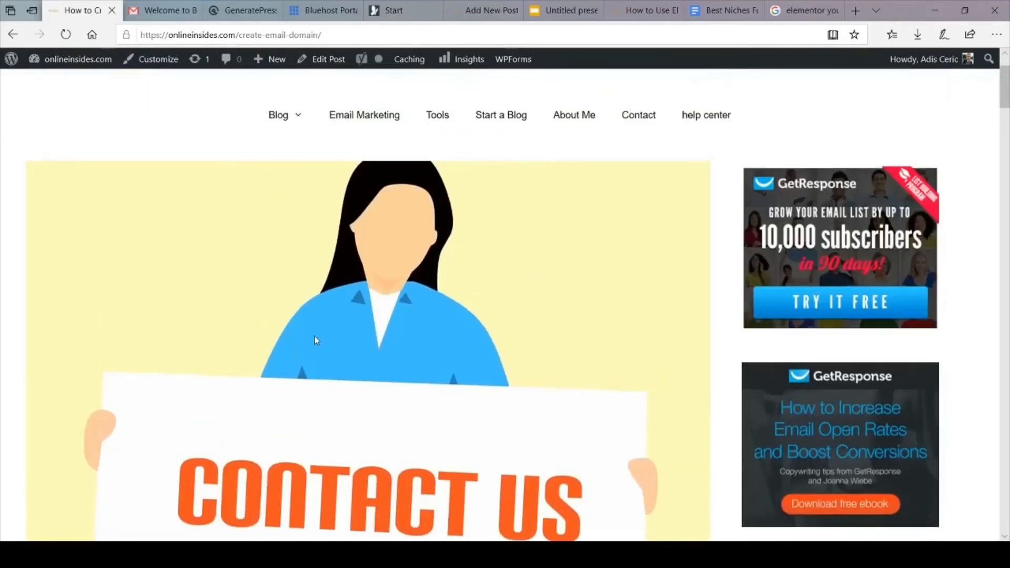
Return to the new post's editor and title the post "example article".
click(481, 9)
scroll(421, 268, up, 5)
scroll(407, 286, up, 3)
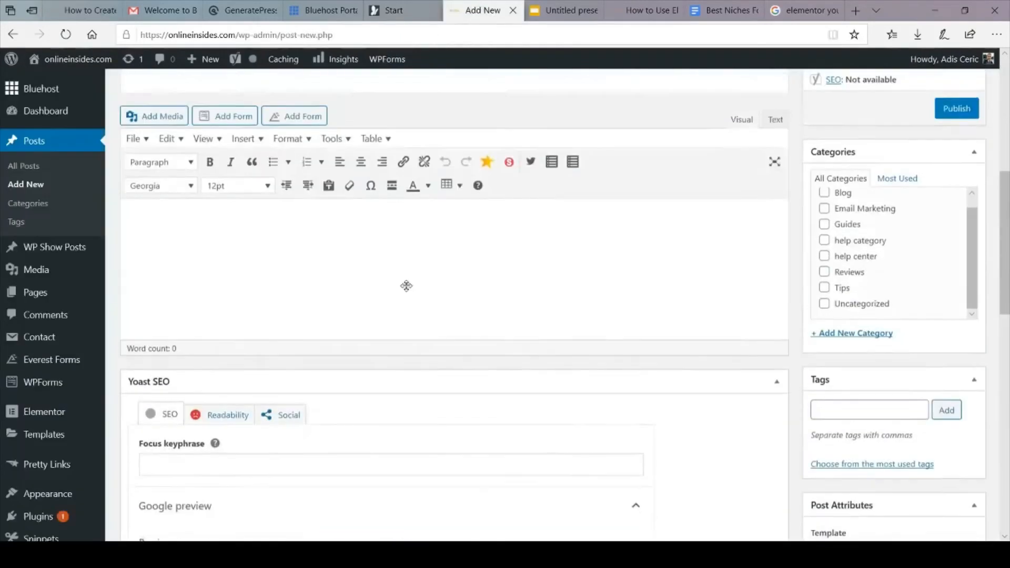
click(317, 220)
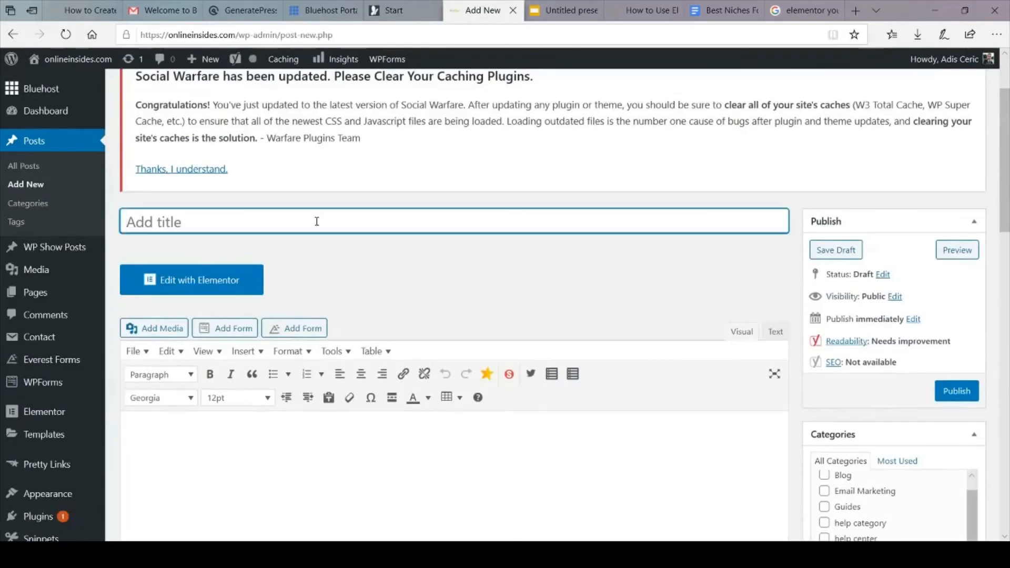
text(example article)
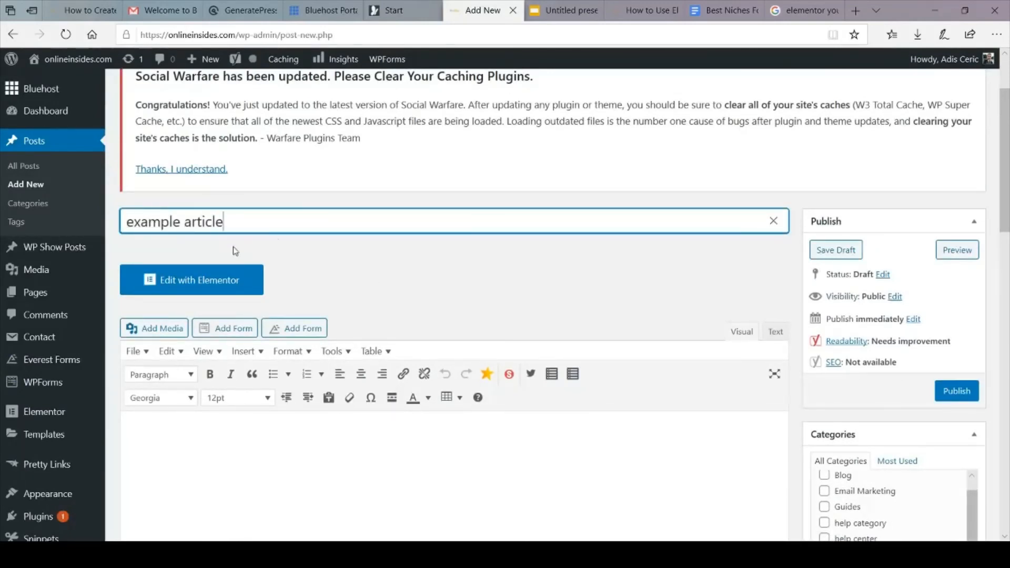
Shorten the "example article" post's permalink slug to "example".
click(205, 428)
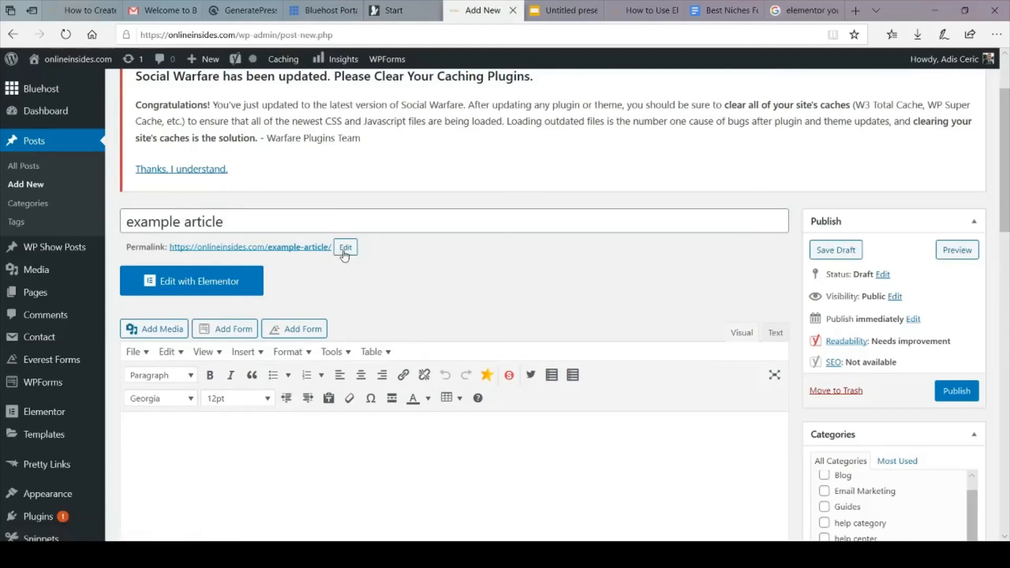
click(345, 247)
drag(345, 251, 305, 254)
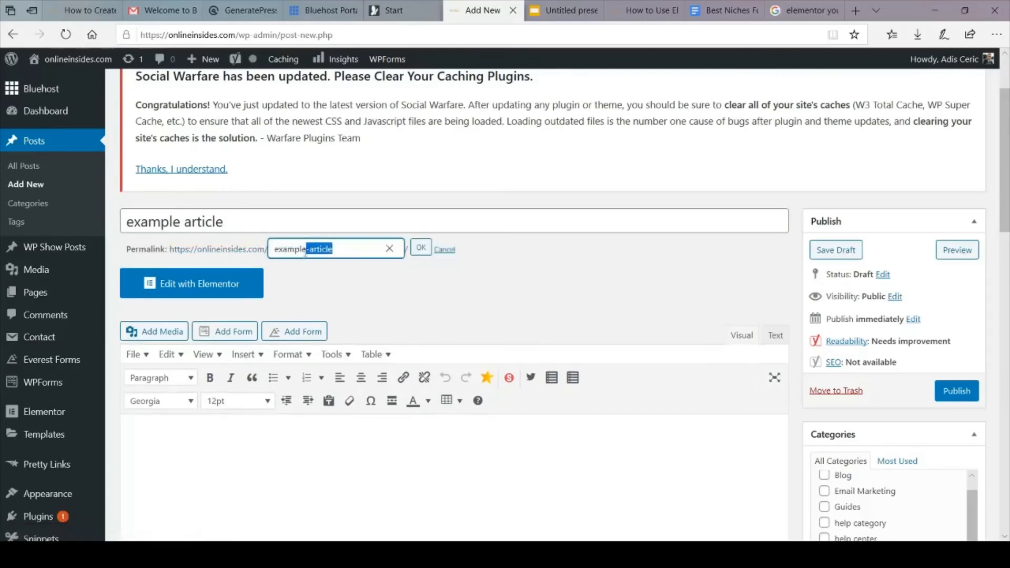
key(BackSpace)
click(424, 255)
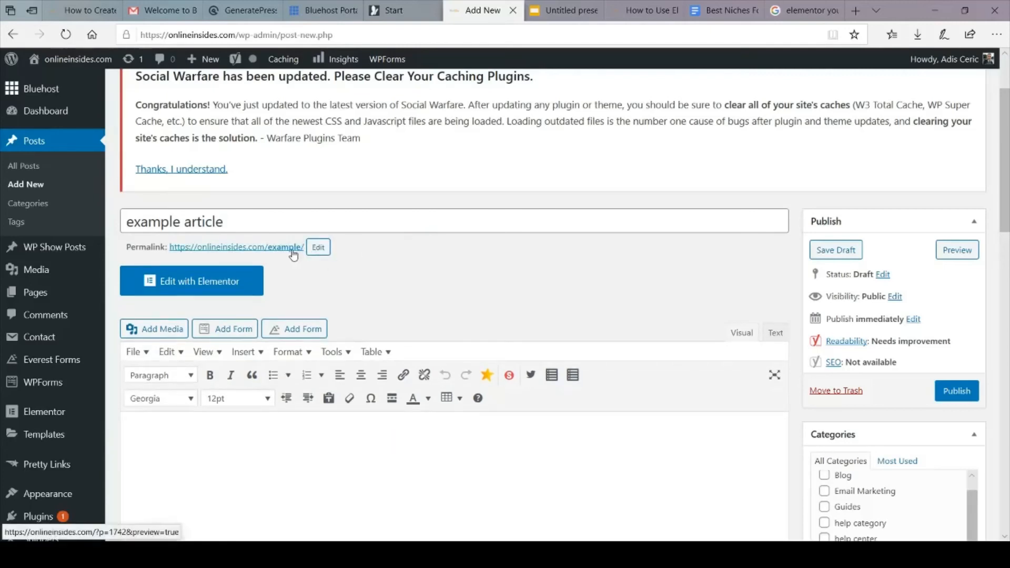
drag(305, 224, 100, 211)
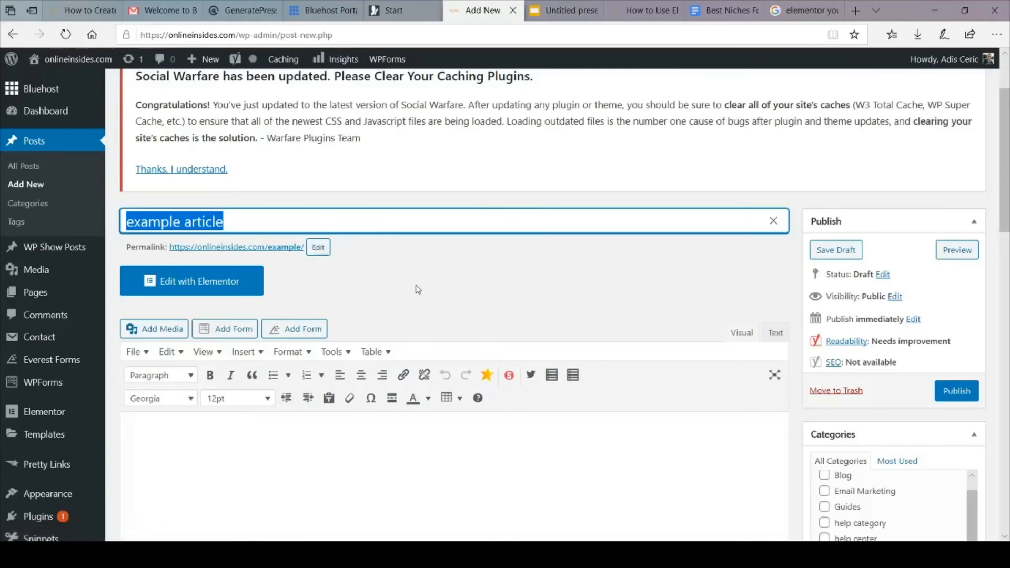
Switch to the Google search results page and open docs.google.com there to view the recent documents.
scroll(417, 289, down, 3)
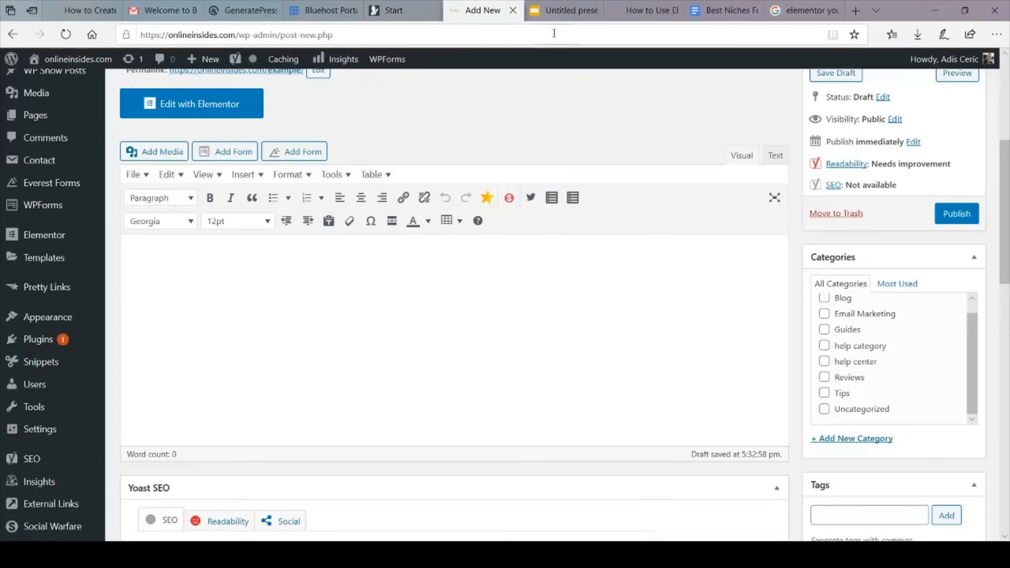
click(805, 11)
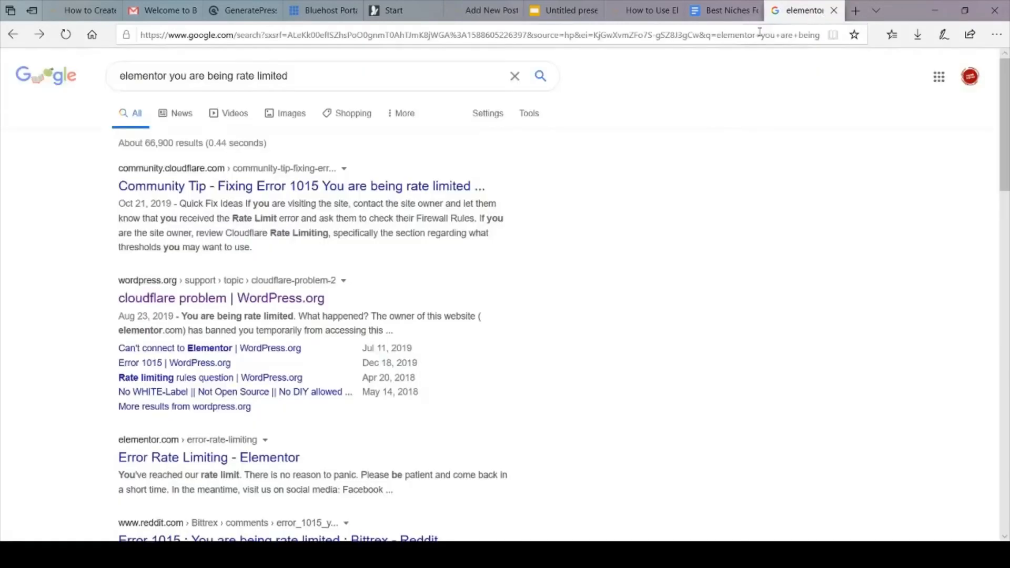
click(758, 33)
text(docs.google.com/)
key(Return)
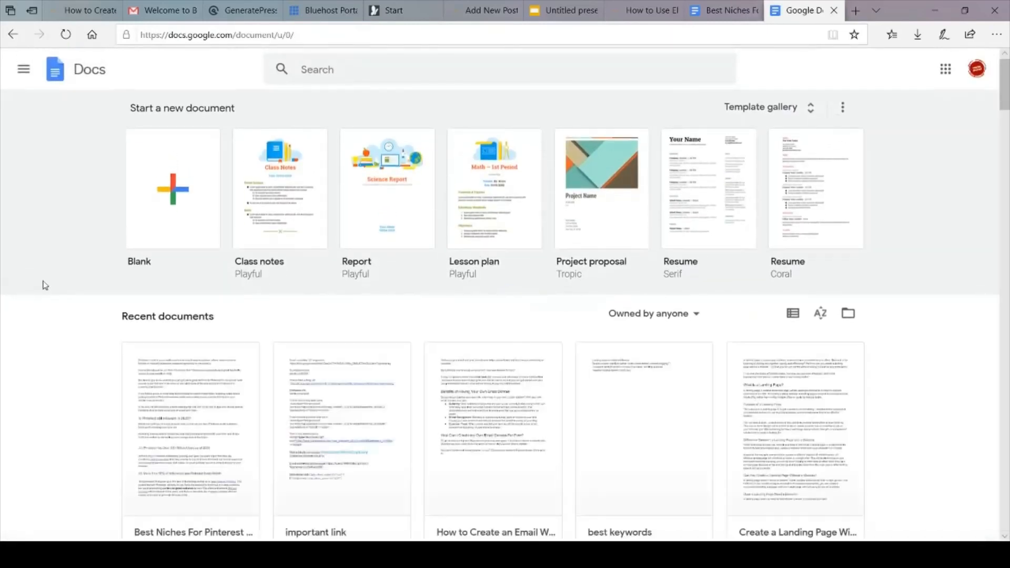
scroll(45, 285, down, 3)
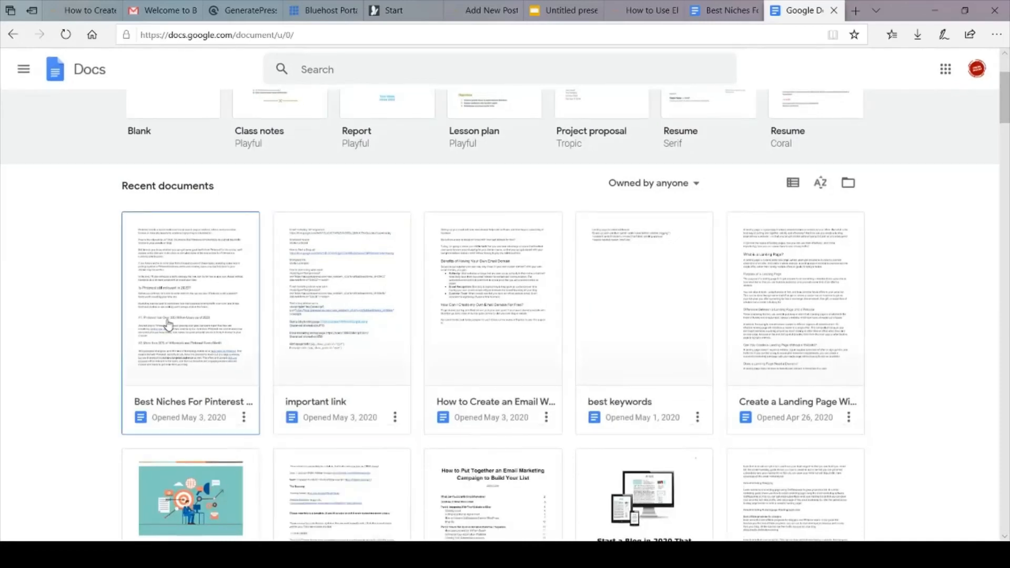
Review the headings and body text of the "Best Niches For Pinterest Marketing (2020)" document, selecting the text of the Travel and Health and Fitness sections.
click(723, 10)
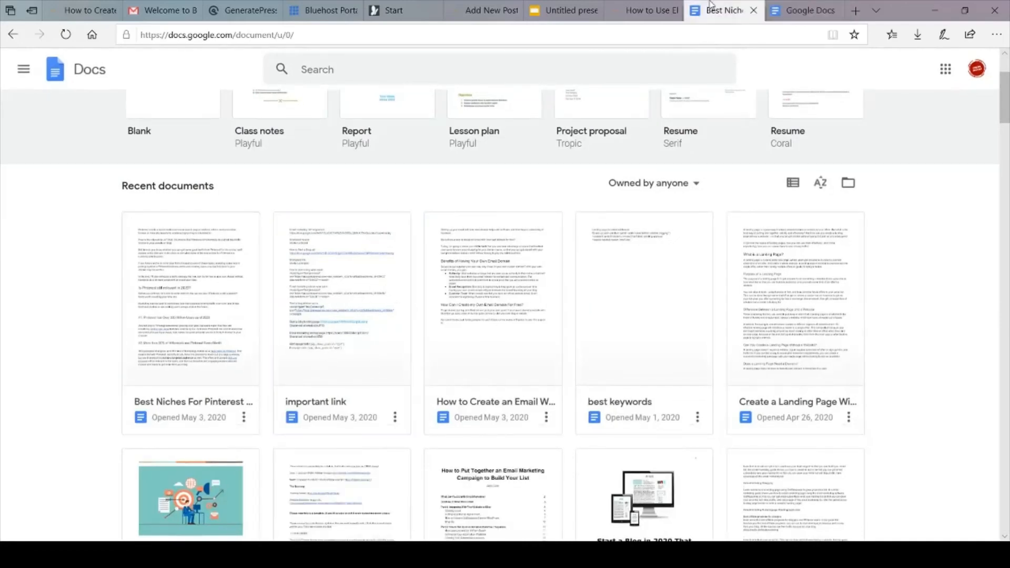
scroll(456, 300, down, 2)
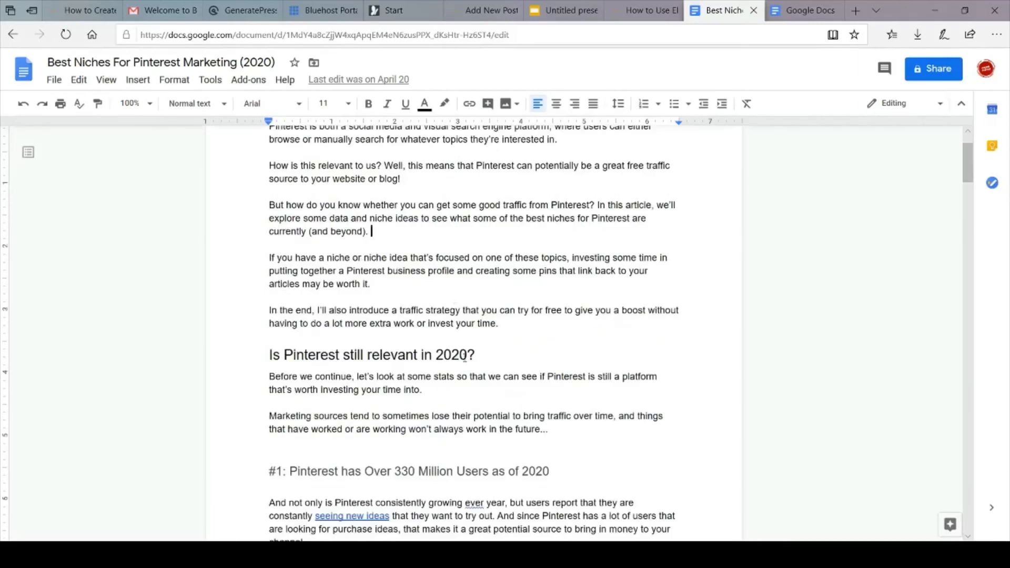
click(462, 350)
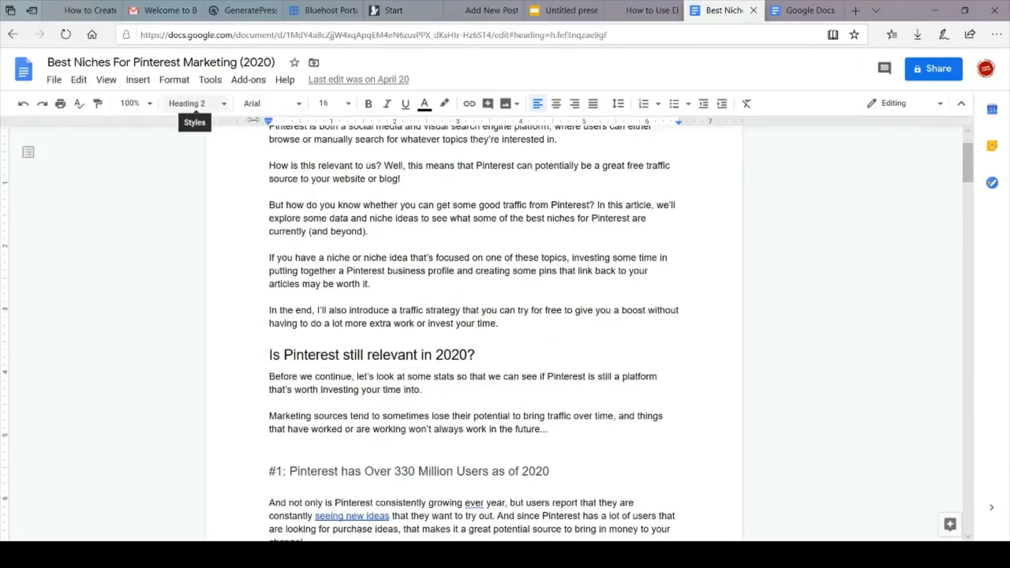
scroll(376, 314, down, 5)
scroll(376, 314, down, 5)
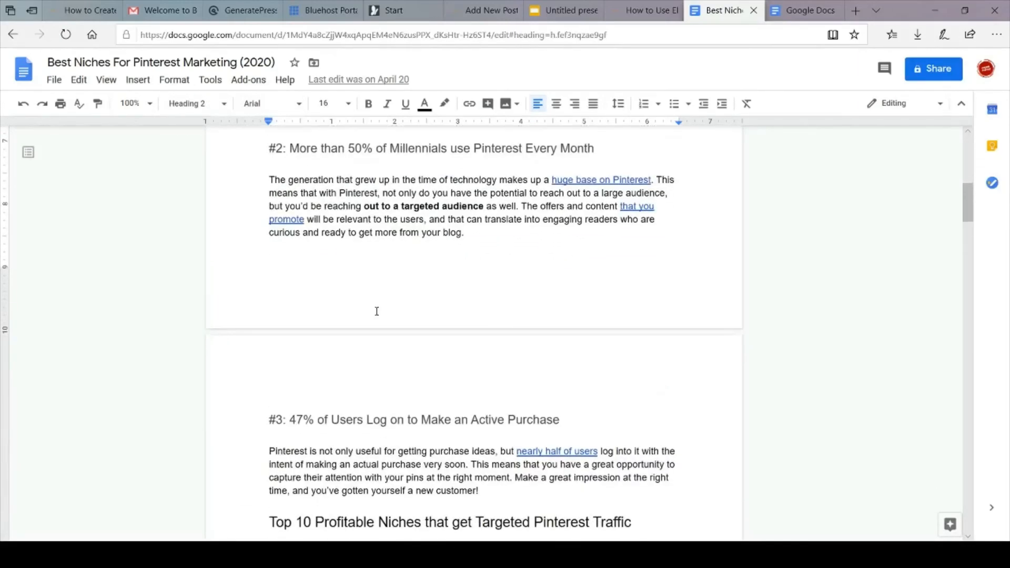
scroll(378, 311, down, 10)
drag(479, 428, 302, 216)
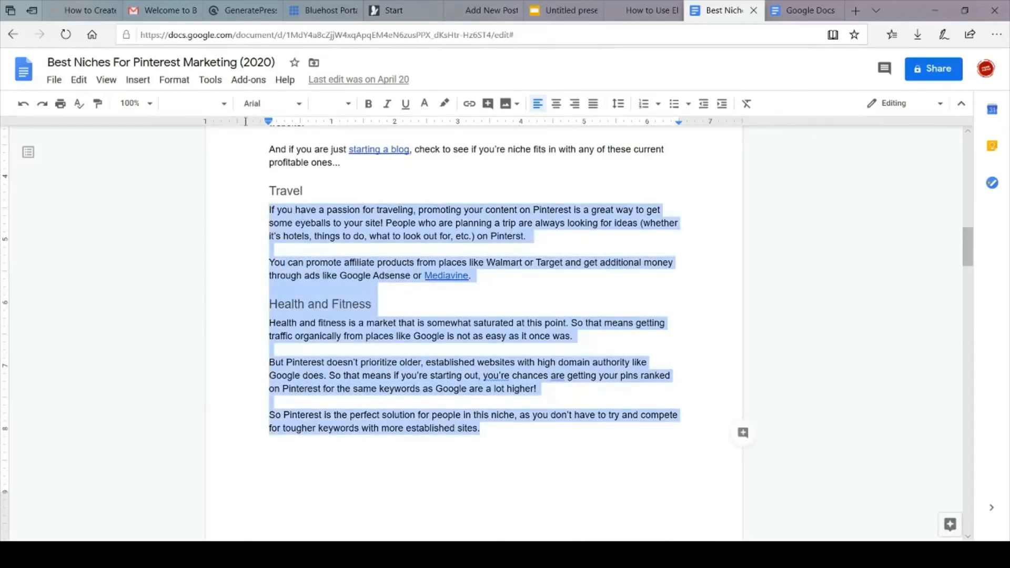
Return to the "example article" editor and view the available paragraph and heading formats without applying one.
click(84, 10)
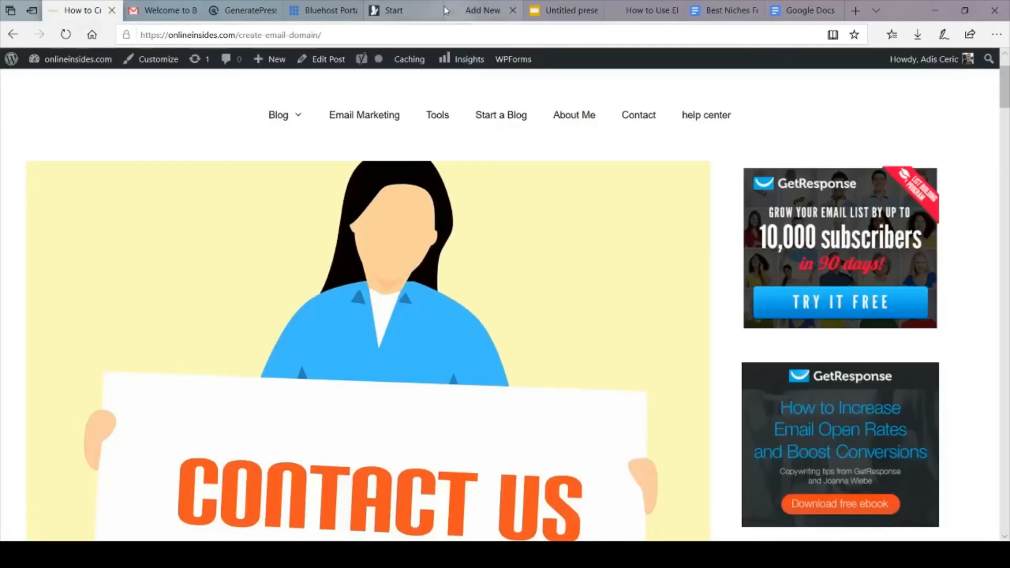
click(489, 6)
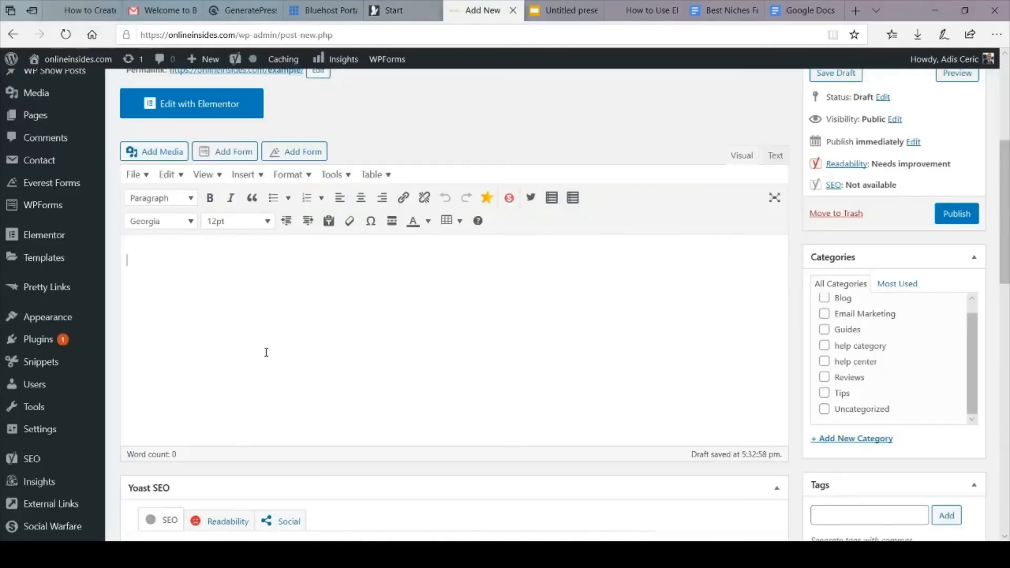
scroll(197, 271, up, 2)
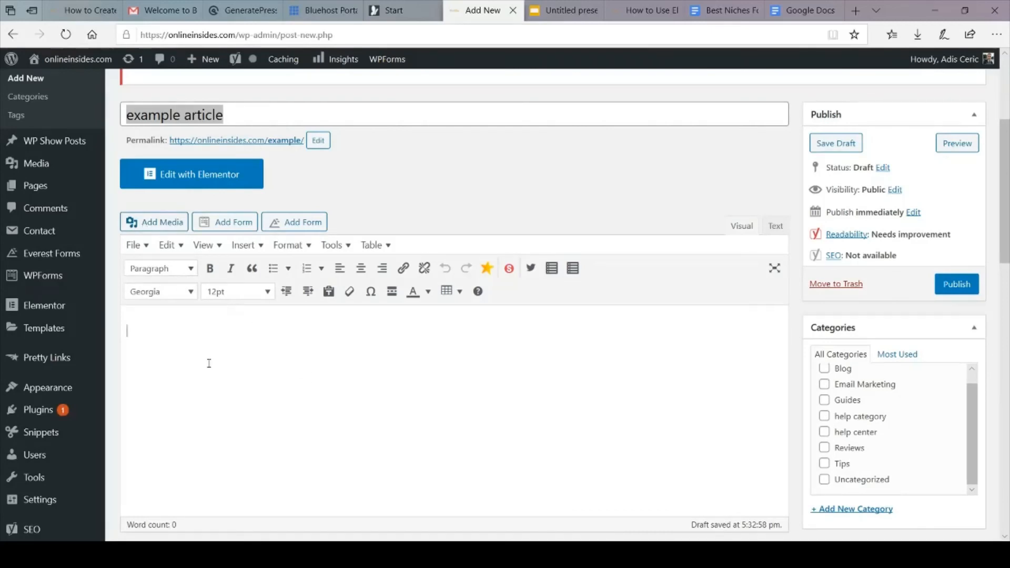
click(192, 293)
click(397, 398)
click(192, 271)
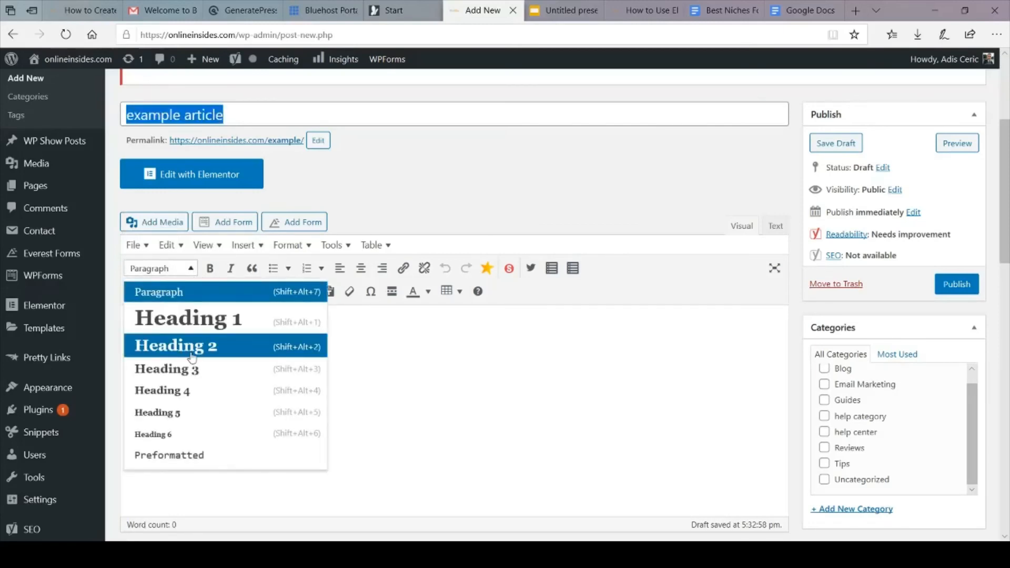
click(426, 351)
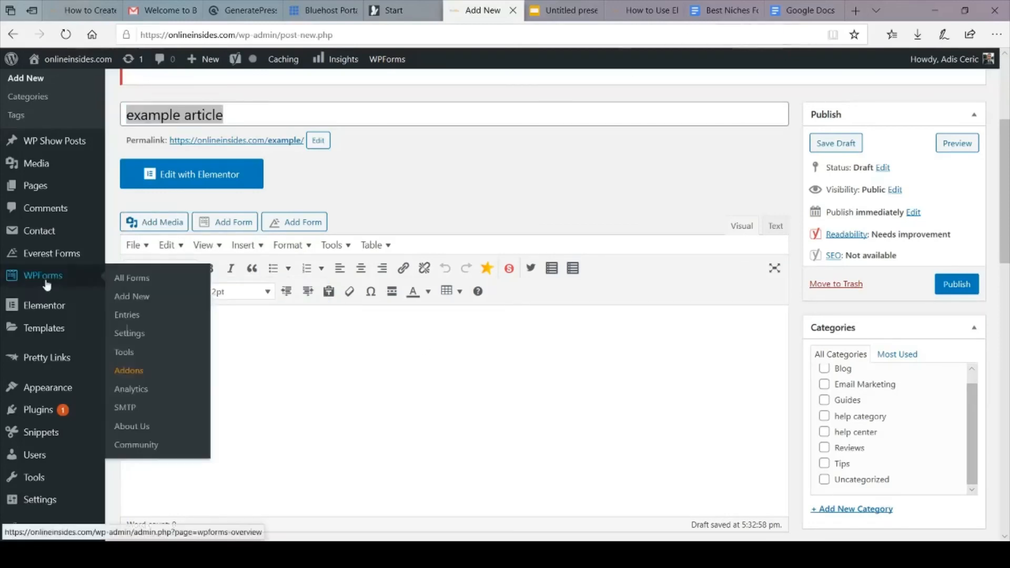
Check the heading styles of "Top 10 Profitable Niches that get Targeted Pinterest Traffic" and "Travel" in the Pinterest niches document.
click(725, 10)
scroll(376, 315, up, 5)
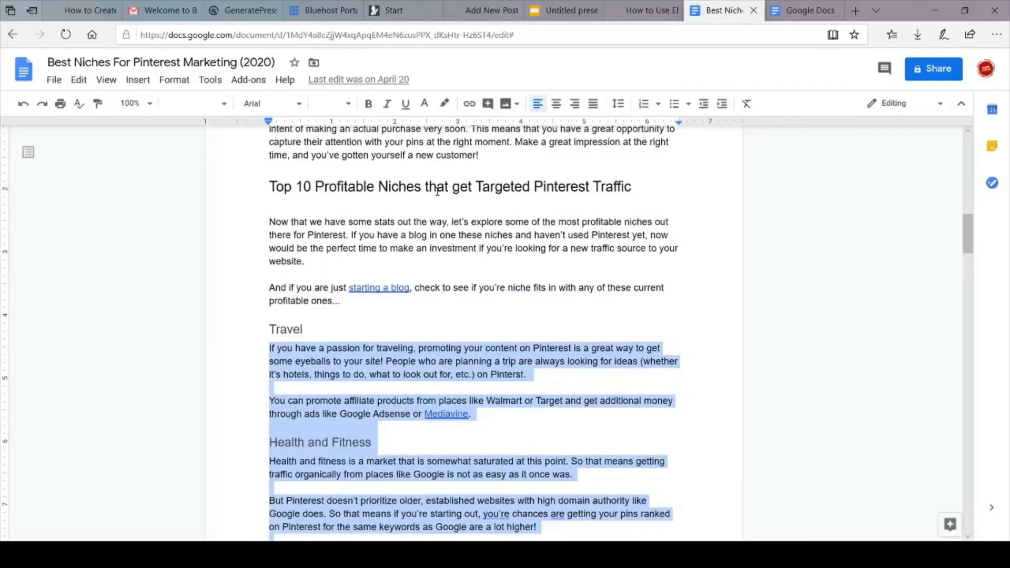
click(437, 187)
drag(311, 323, 266, 329)
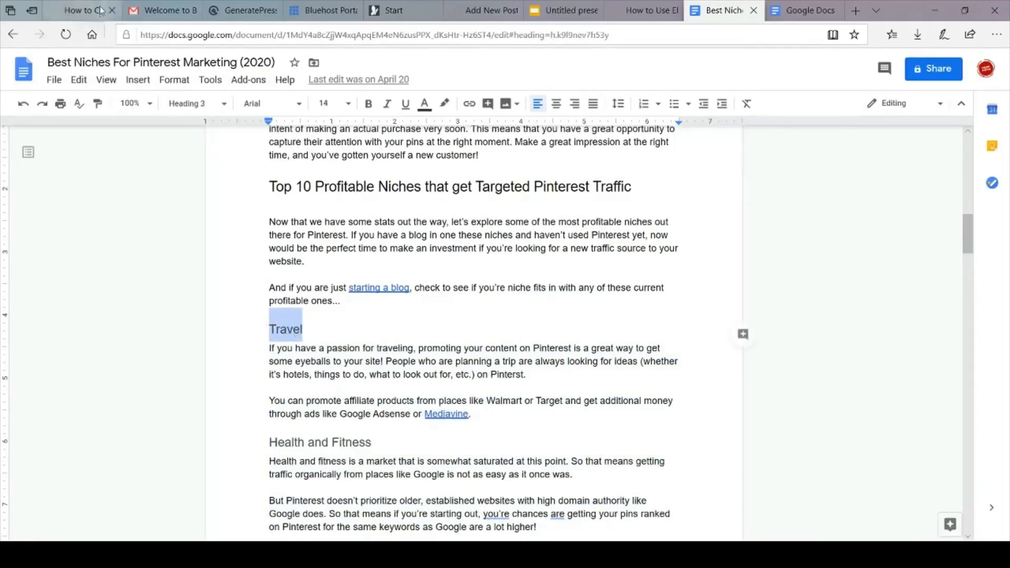
click(80, 5)
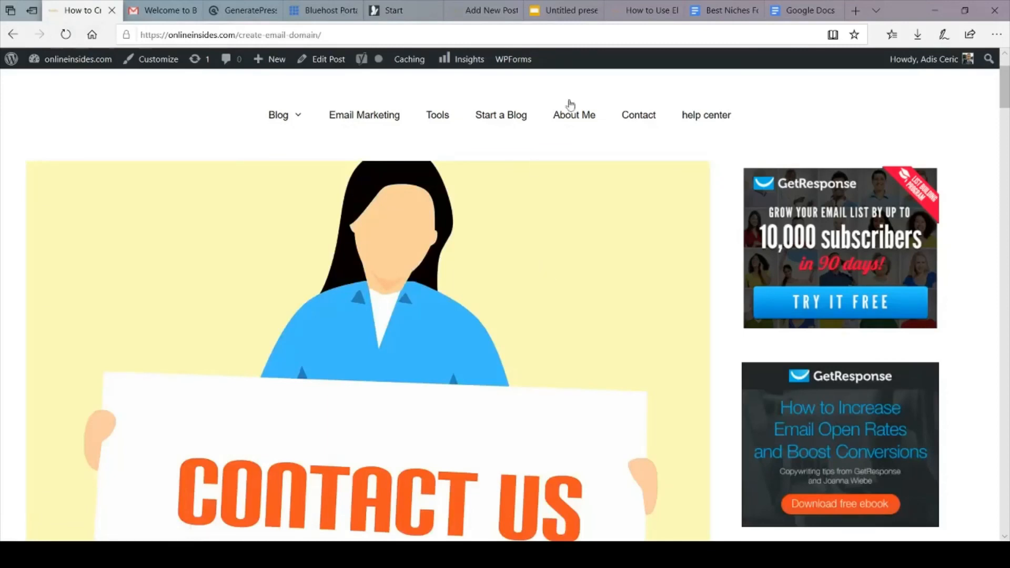
click(483, 7)
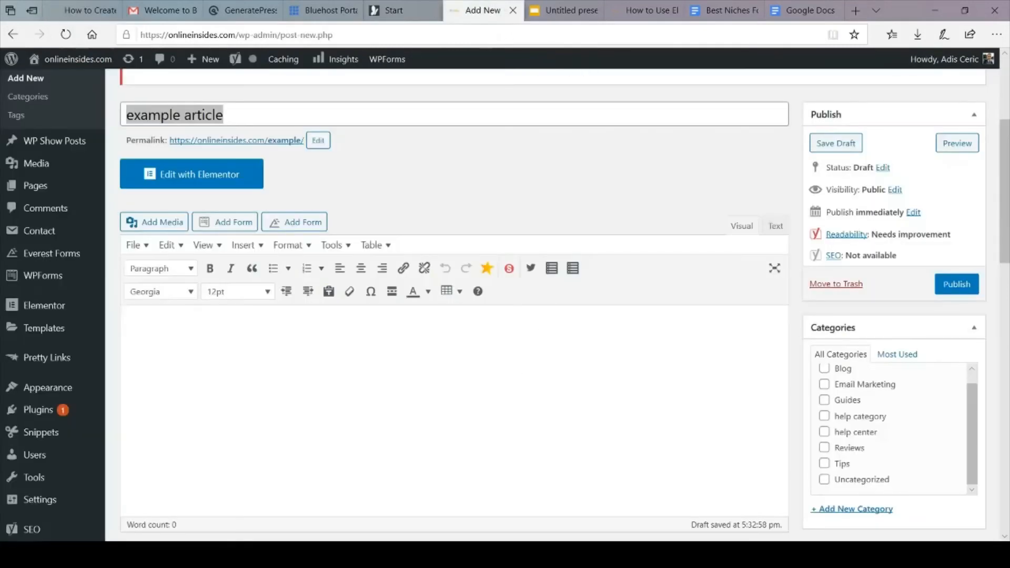
scroll(394, 363, up, 4)
click(31, 141)
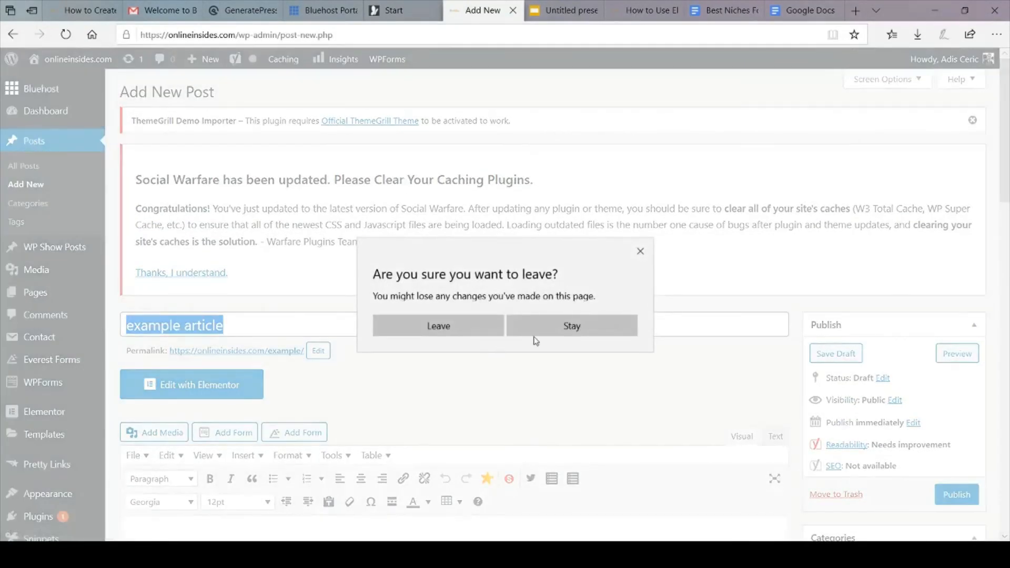
click(640, 252)
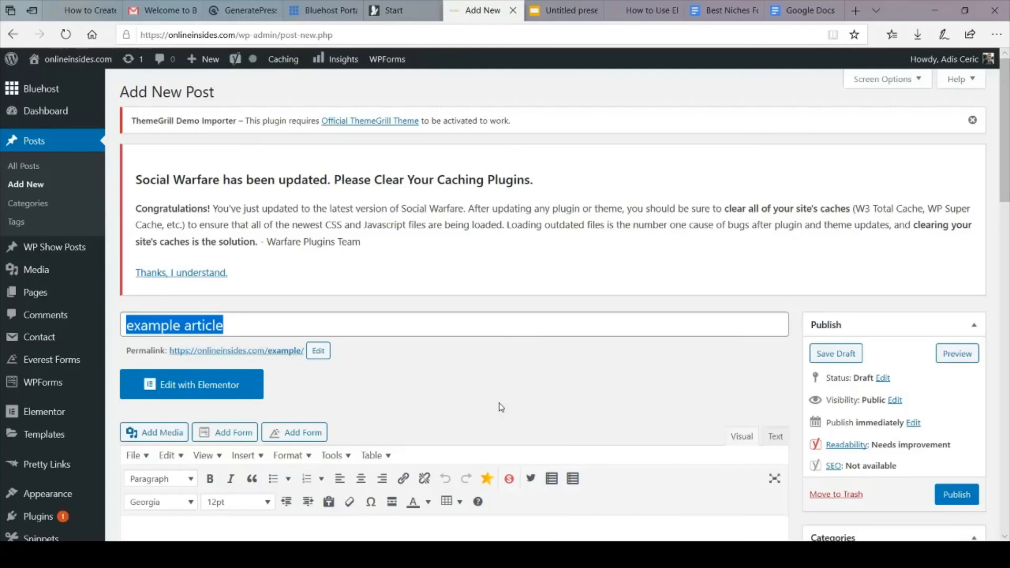
scroll(501, 406, down, 5)
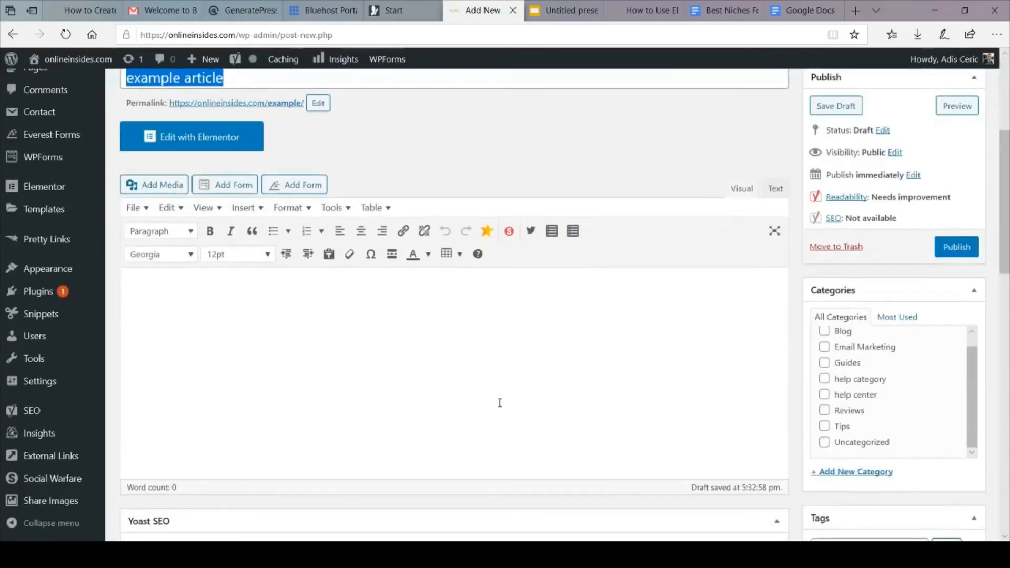
scroll(501, 406, up, 5)
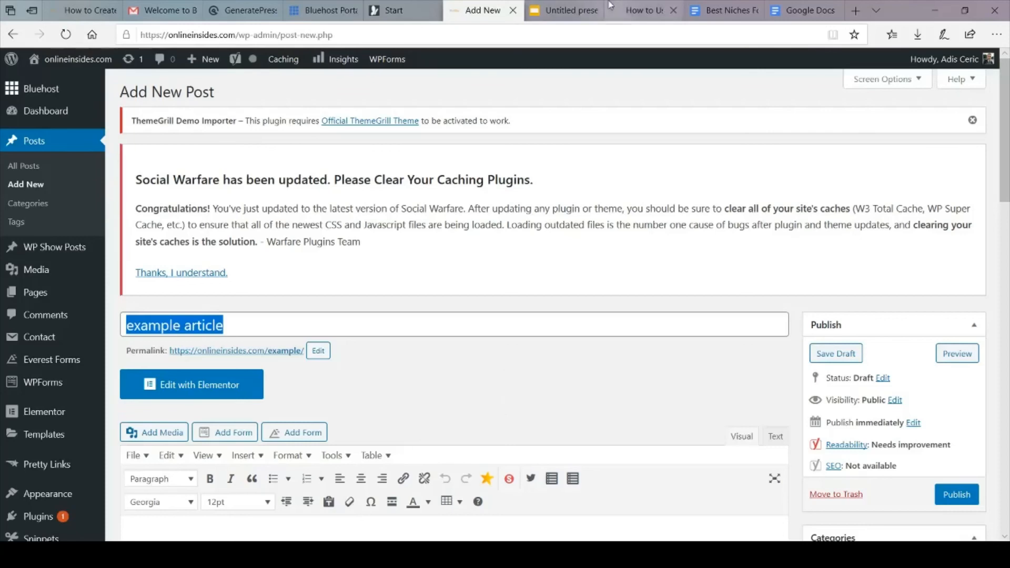
Switch to the Google Docs page and open answerthepublic.com in its place.
mouse_move(557, 4)
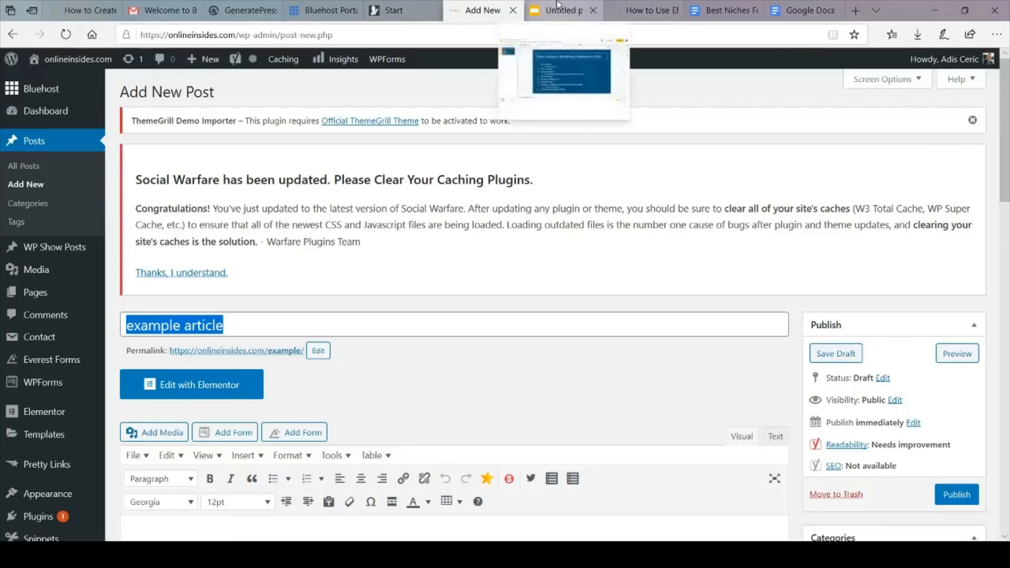
click(824, 8)
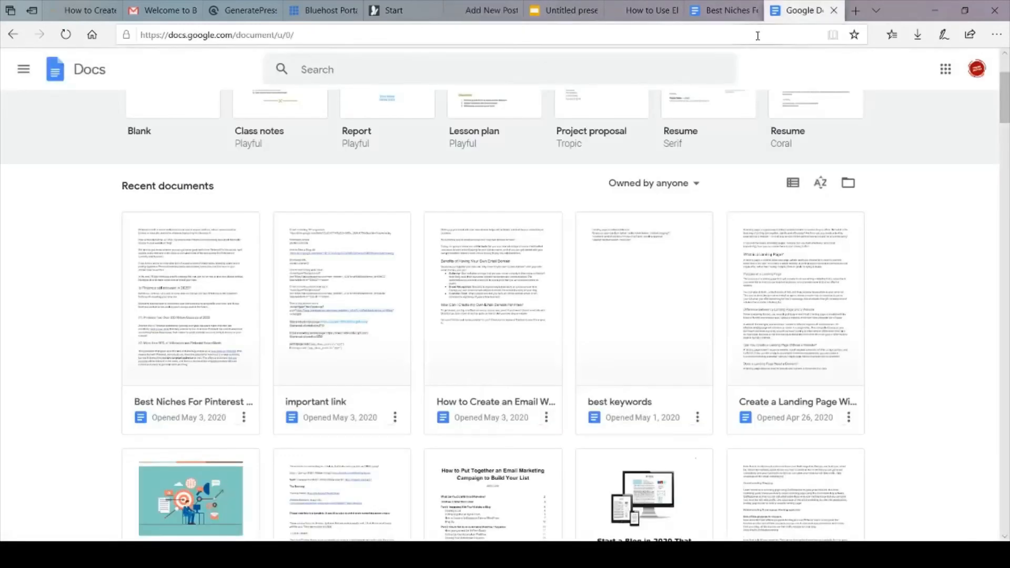
click(757, 35)
text(a)
key(Return)
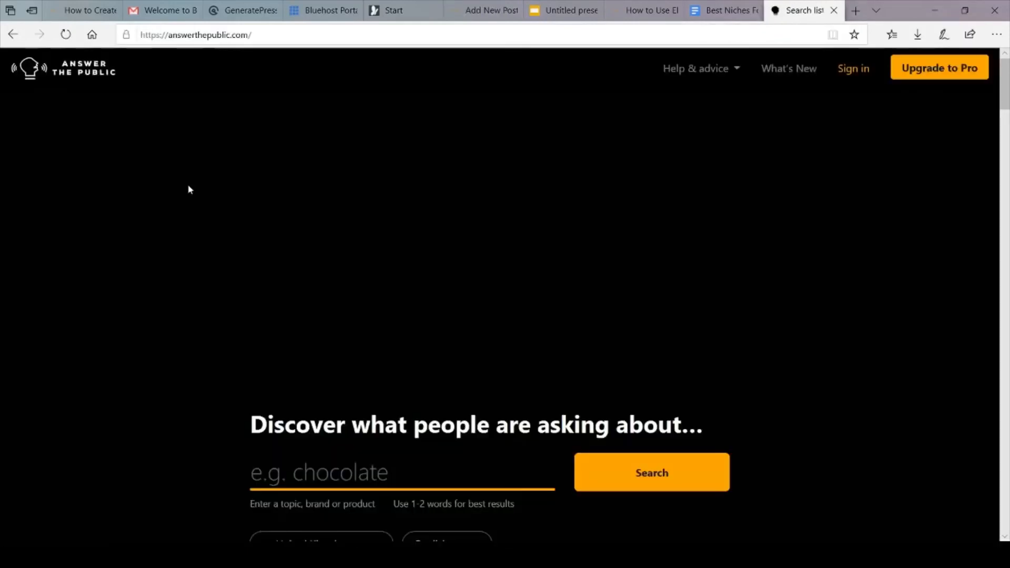
Search AnswerThePublic for "chocolate" and examine the questions section of the report.
click(402, 472)
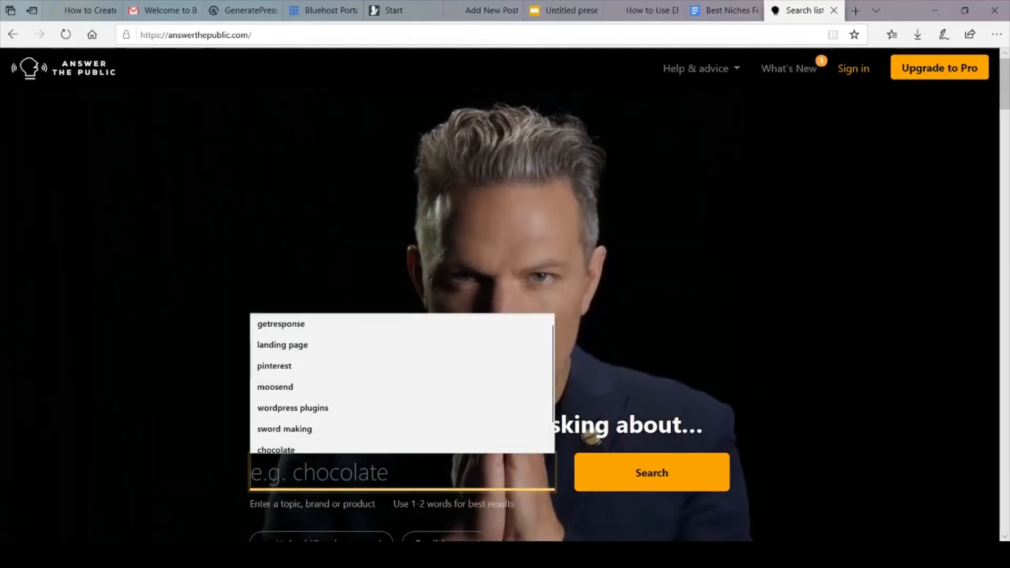
text(ch)
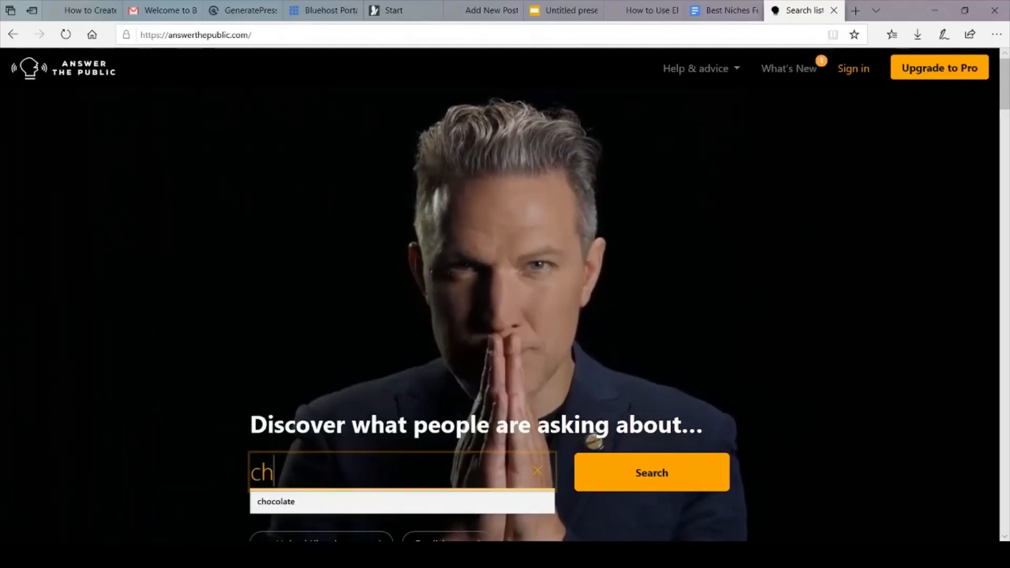
text(ocolate)
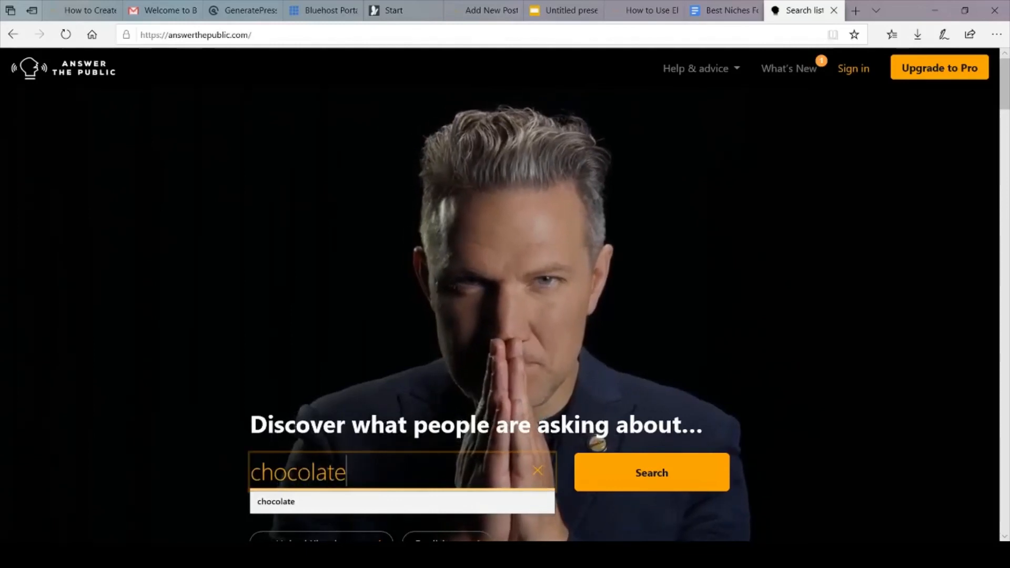
key(Return)
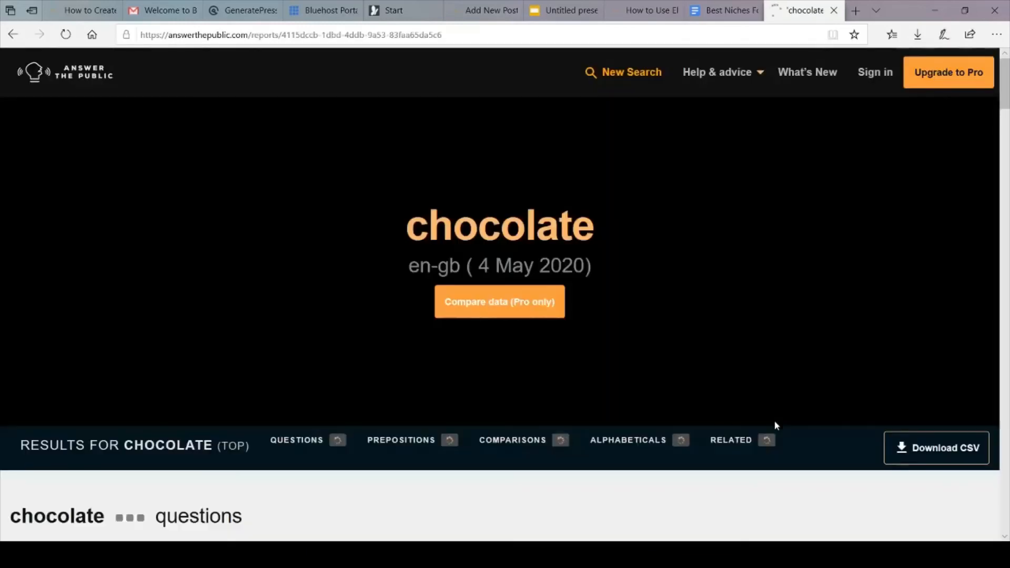
scroll(776, 423, down, 4)
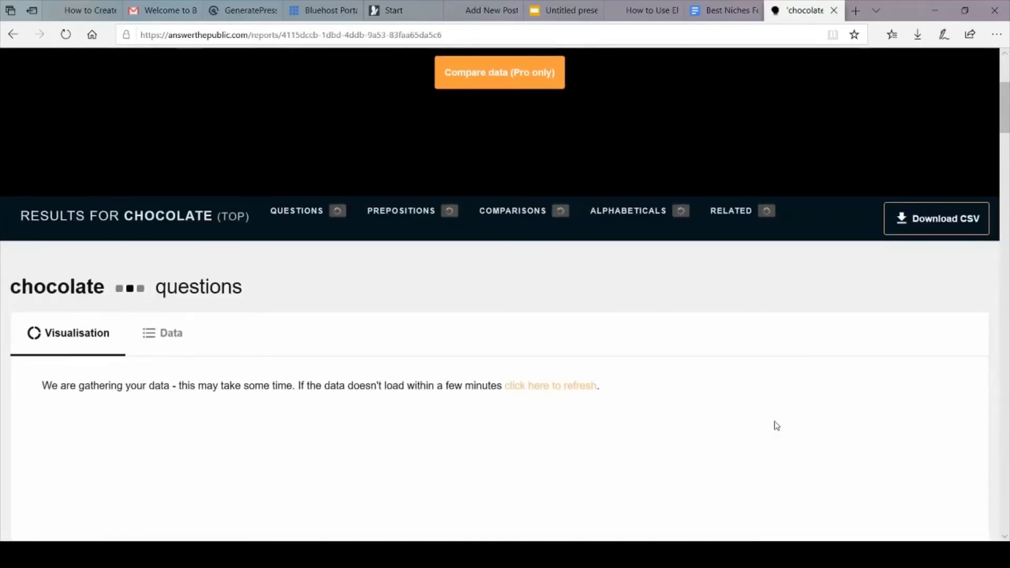
scroll(776, 425, down, 4)
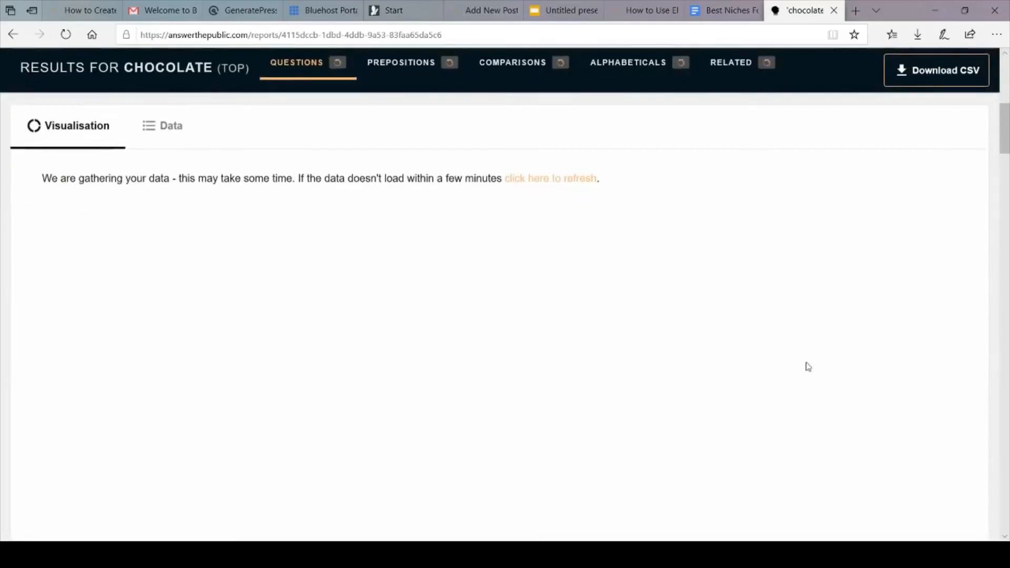
Examine the prepositions section of the AnswerThePublic report for "chocolate".
drag(1002, 136, 1006, 160)
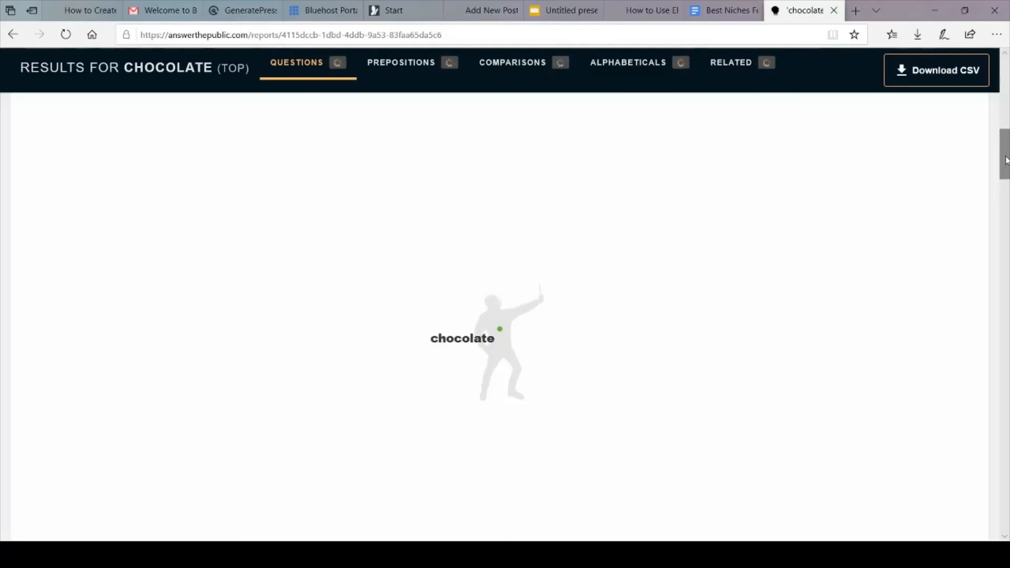
drag(1006, 159, 1005, 266)
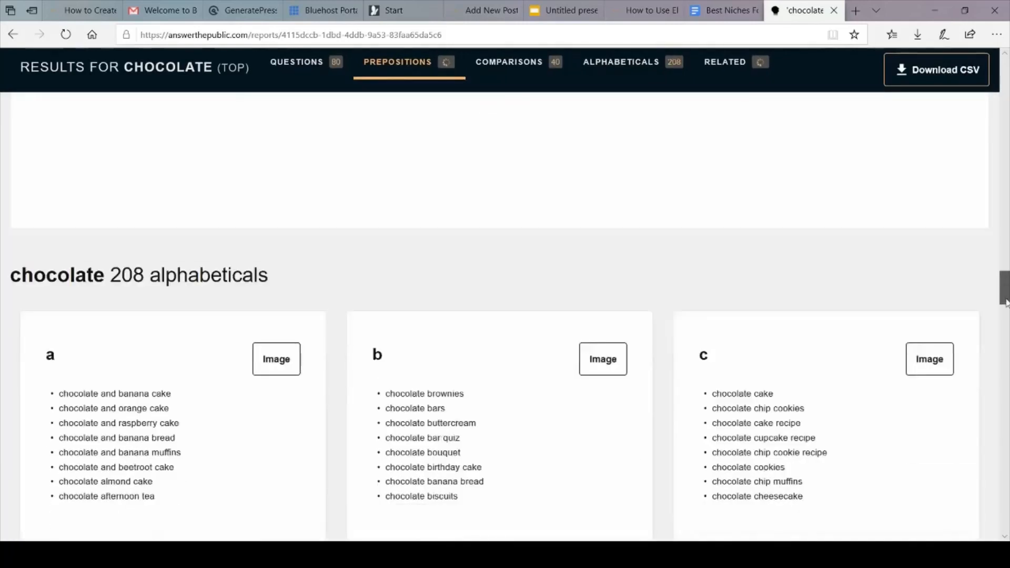
drag(1005, 266, 1006, 231)
click(405, 246)
scroll(549, 282, up, 5)
scroll(548, 282, up, 5)
scroll(547, 282, down, 1)
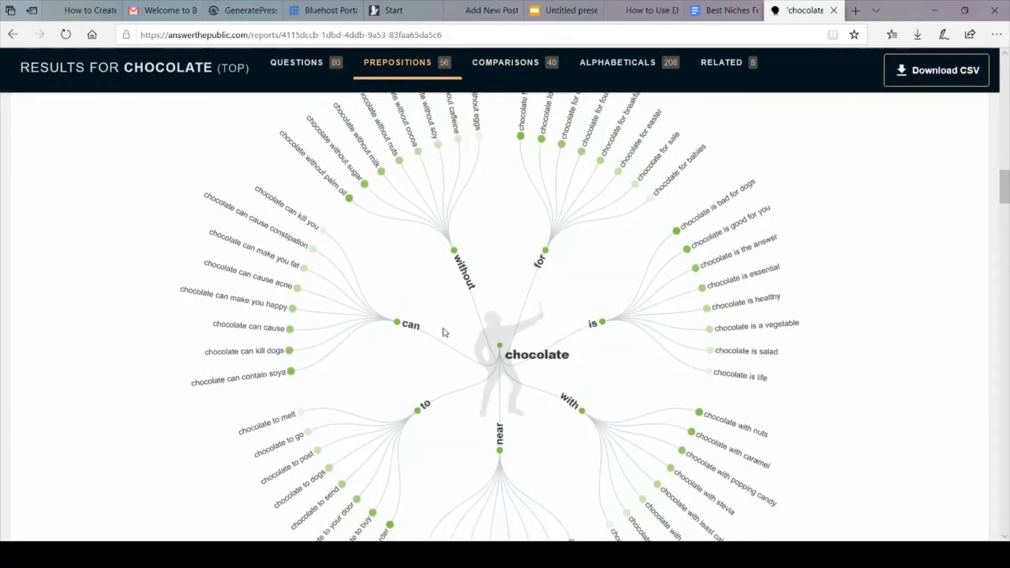
scroll(444, 332, up, 5)
scroll(445, 333, down, 10)
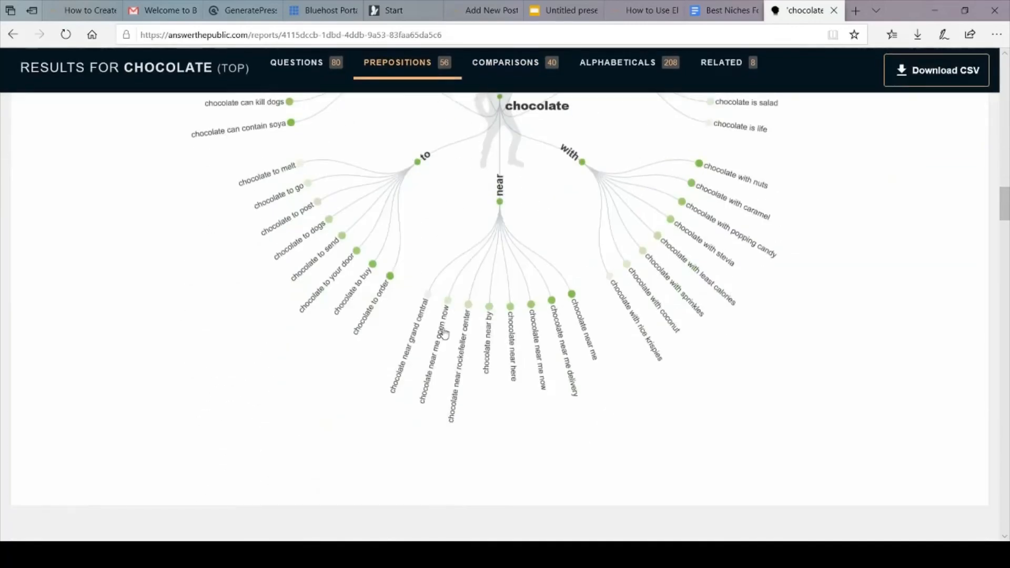
Examine the comparisons section and the start of the alphabeticals list in the "chocolate" report.
scroll(445, 332, down, 10)
scroll(445, 332, down, 4)
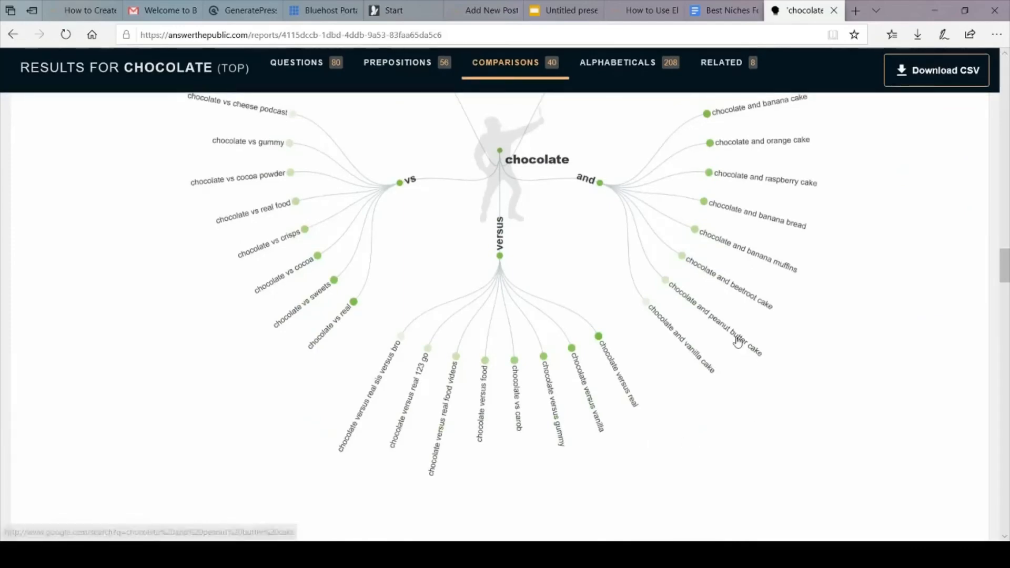
scroll(829, 401, down, 8)
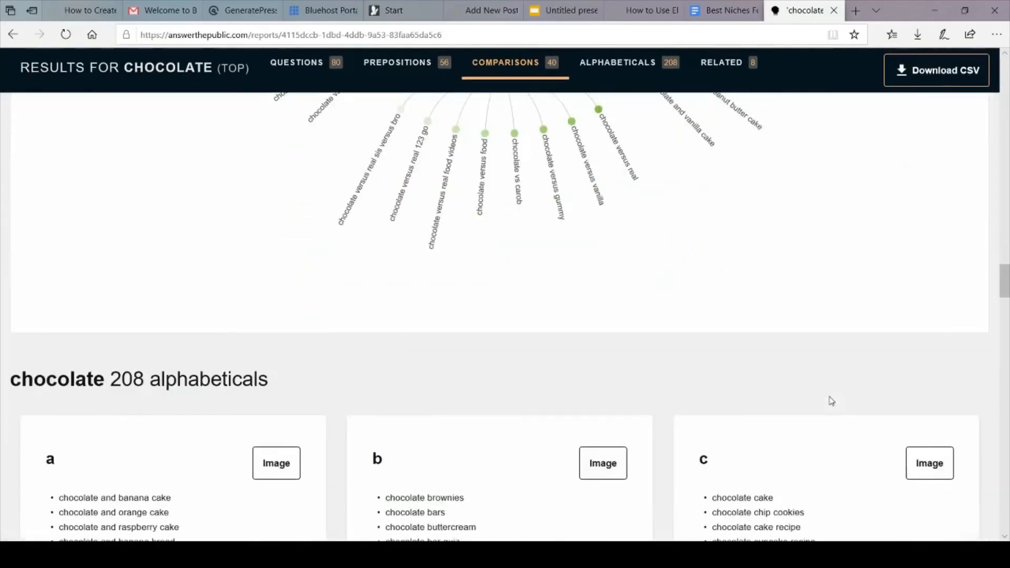
Review the questions wheel of the "chocolate" report and open the Google search for "which chocolate is gluten free".
scroll(831, 401, up, 15)
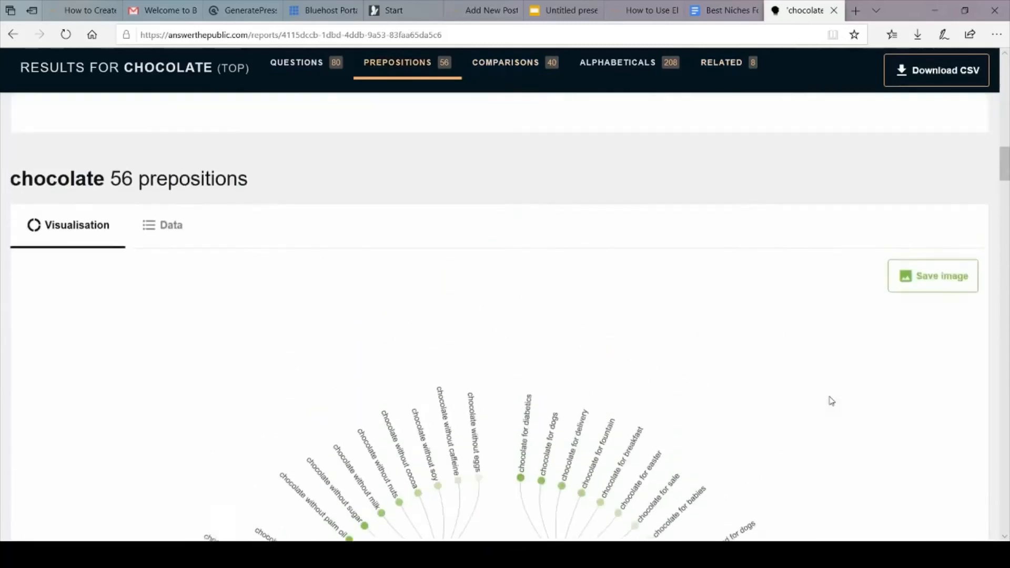
scroll(831, 401, up, 3)
scroll(831, 401, down, 2)
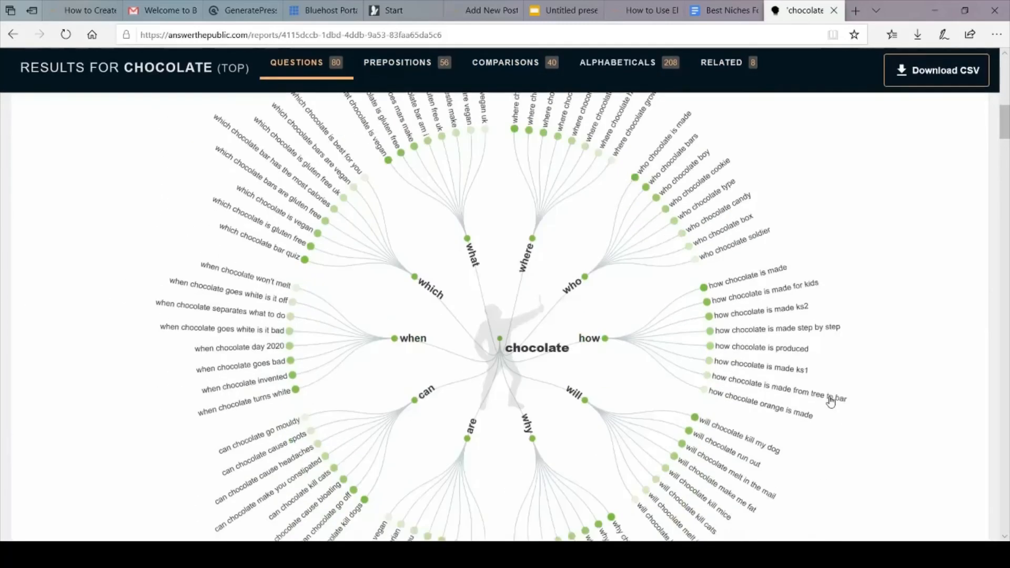
scroll(831, 401, up, 1)
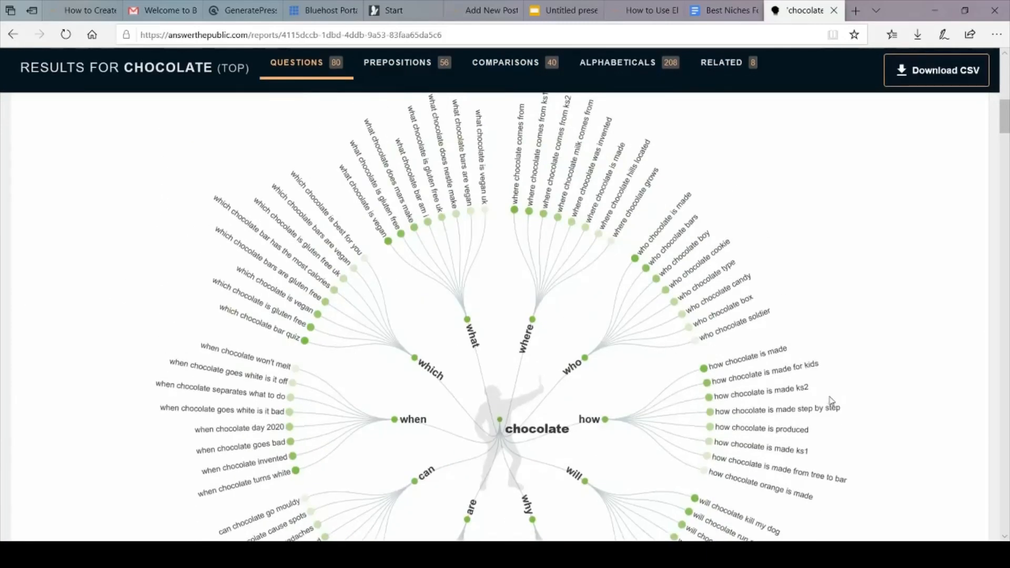
scroll(114, 294, down, 2)
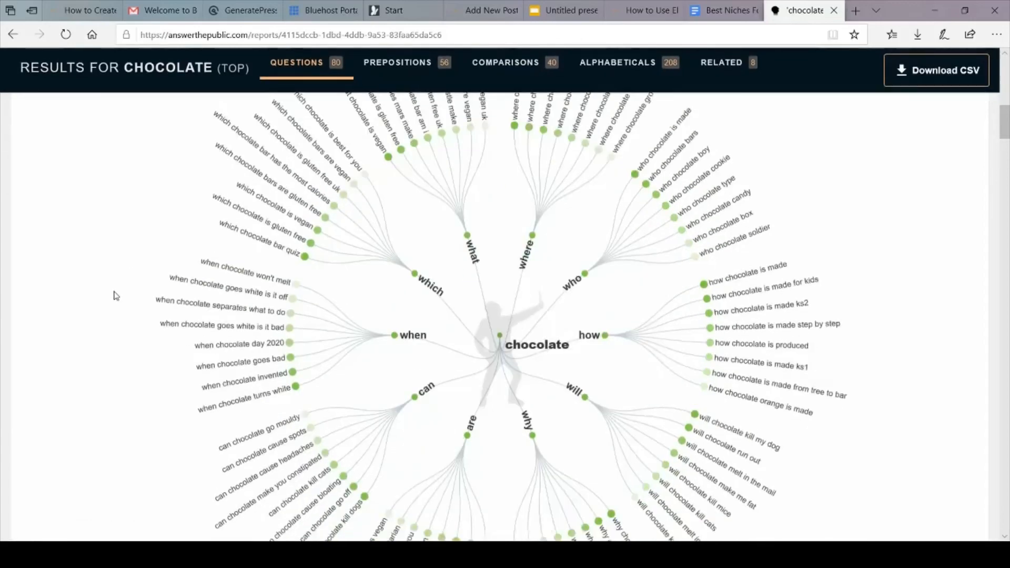
click(265, 226)
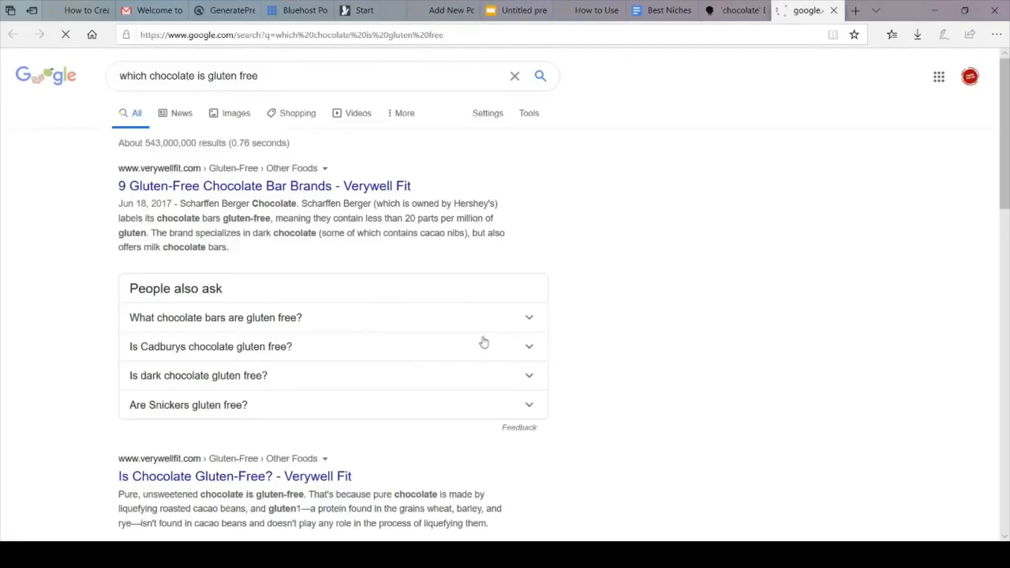
Look through the Google results for "which chocolate is gluten free" to see which articles already cover the question.
scroll(724, 334, down, 7)
scroll(725, 334, down, 12)
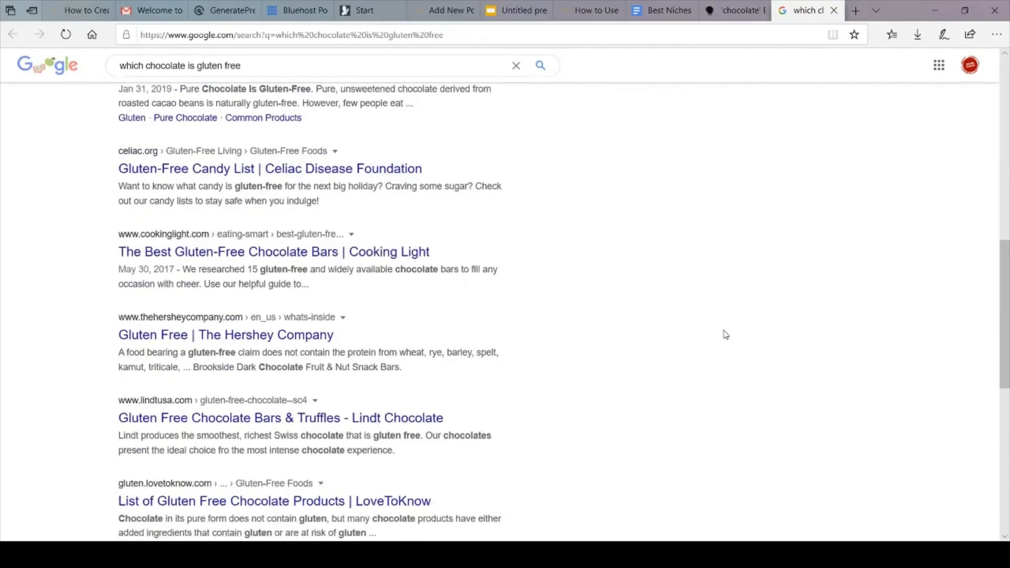
scroll(725, 334, up, 6)
scroll(725, 335, up, 14)
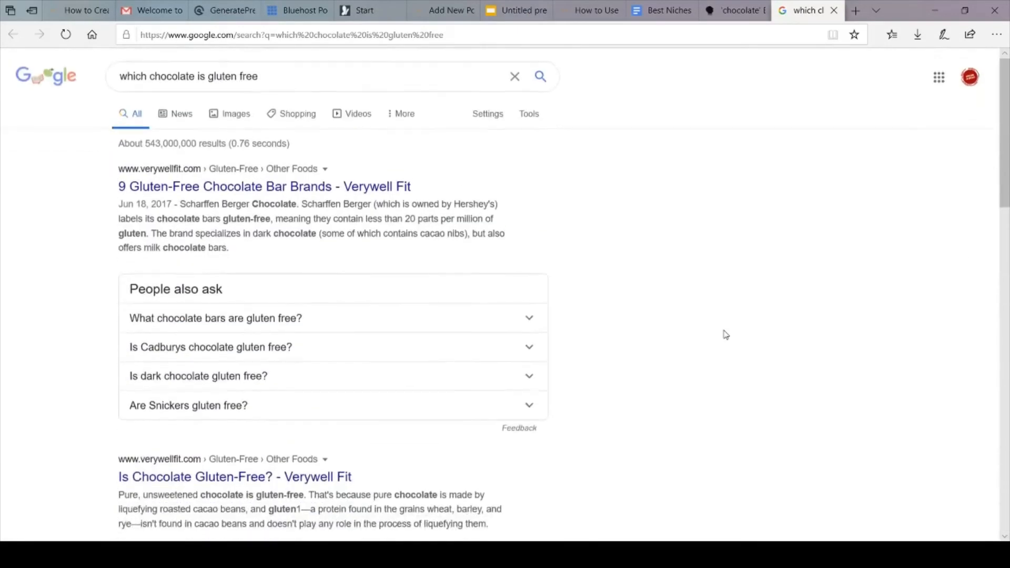
scroll(725, 334, down, 12)
scroll(725, 335, up, 4)
scroll(725, 334, up, 8)
scroll(725, 334, down, 18)
scroll(725, 334, up, 20)
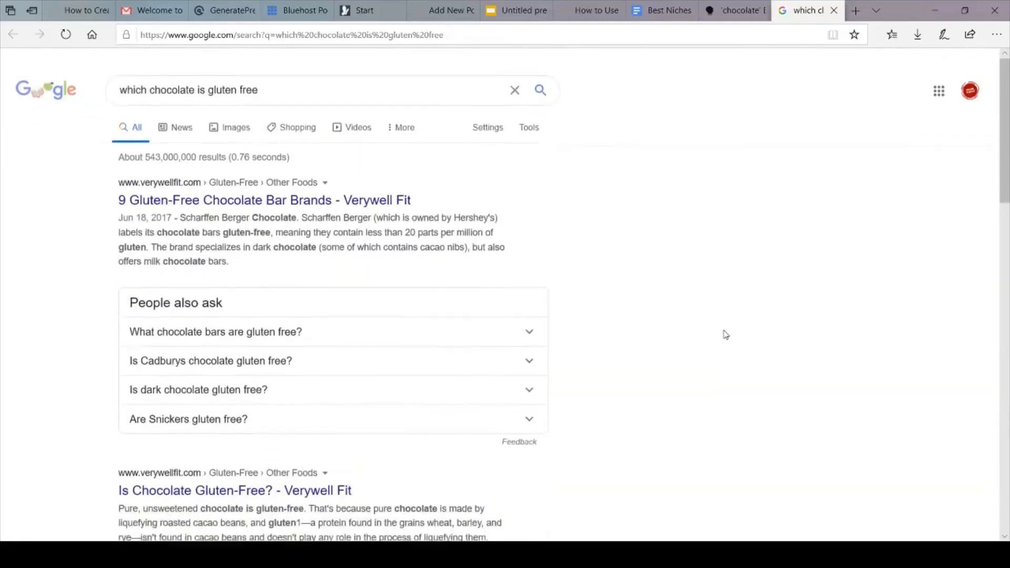
scroll(726, 334, down, 7)
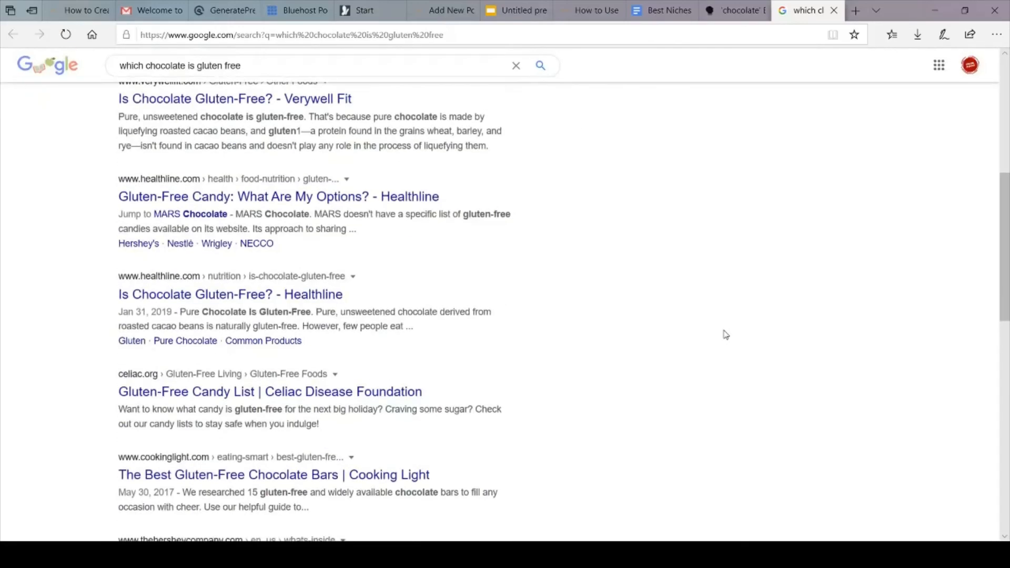
Return to the "example article" editor and try to start another new post, but stay on the current page.
click(79, 10)
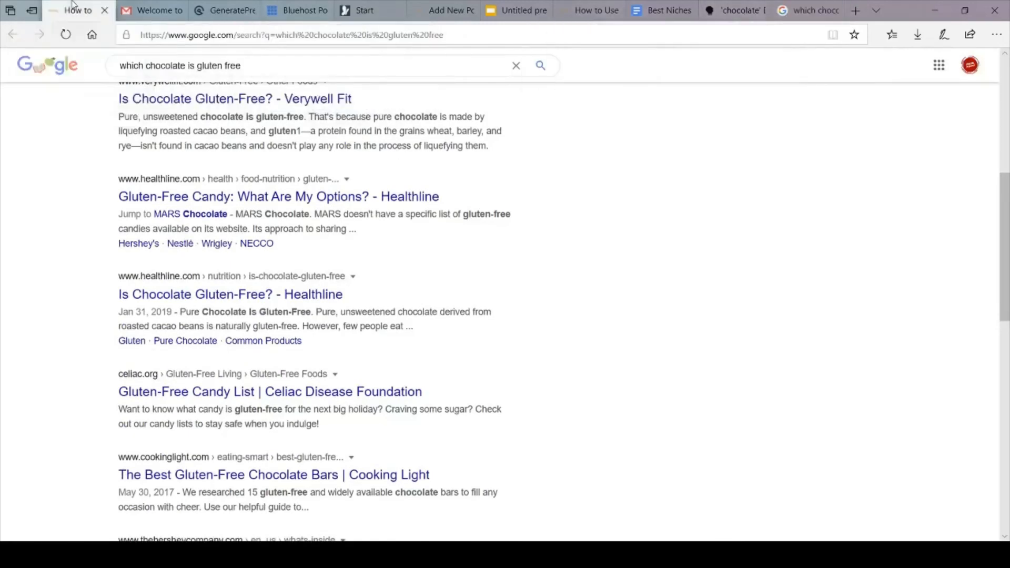
click(435, 12)
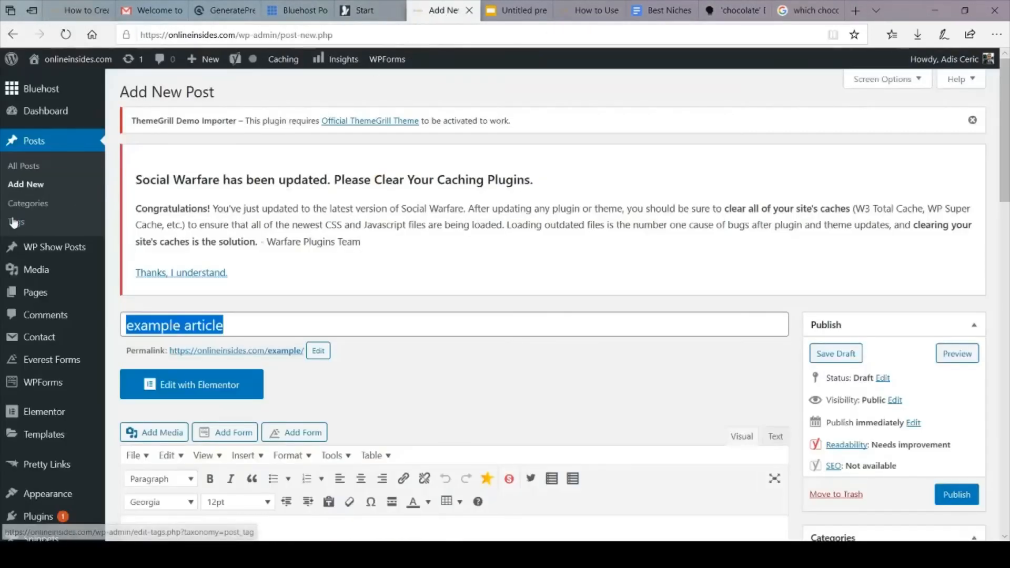
click(24, 190)
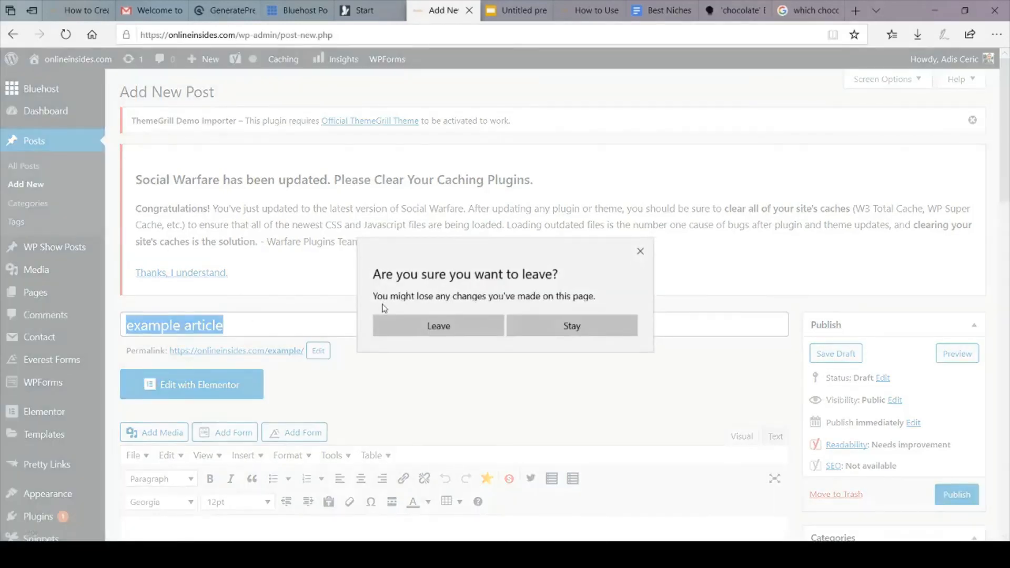
click(570, 325)
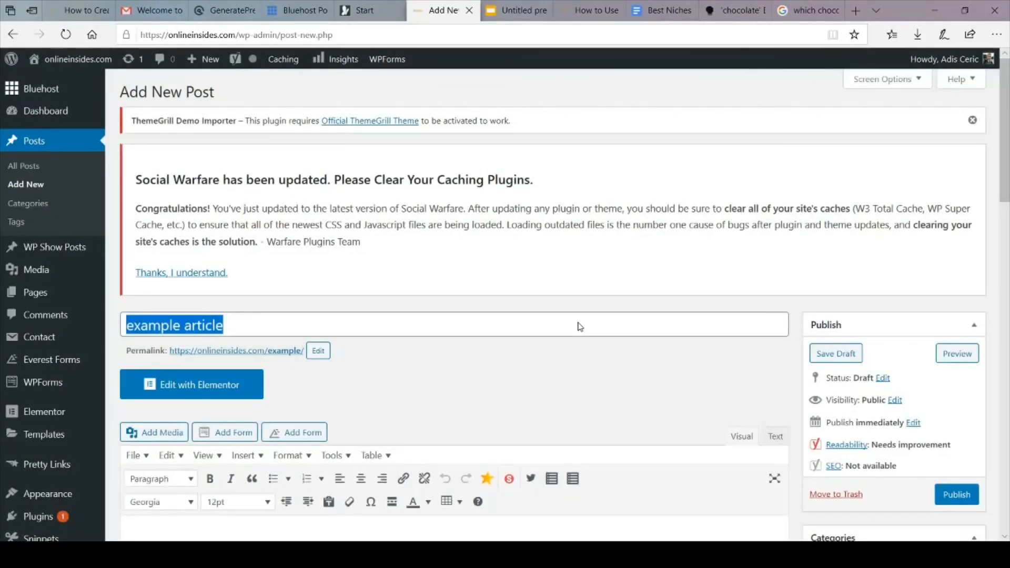
drag(1004, 169, 1009, 98)
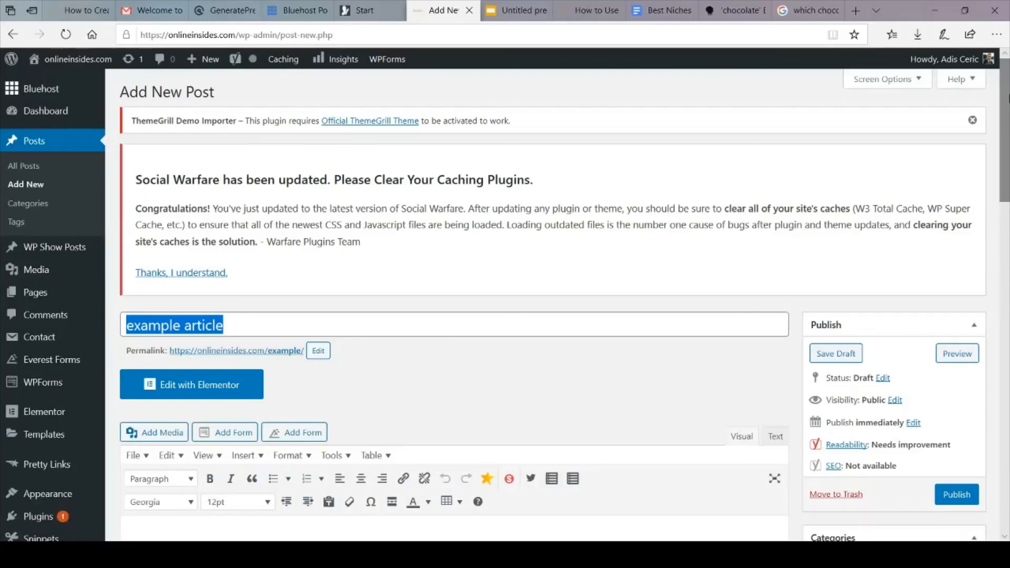
scroll(586, 268, down, 1)
scroll(586, 267, up, 1)
Switch to the published Elementor article and look through its contents list, headings, images and bullet lists as a formatting example.
click(585, 10)
drag(1005, 448, 1003, 34)
scroll(726, 290, down, 20)
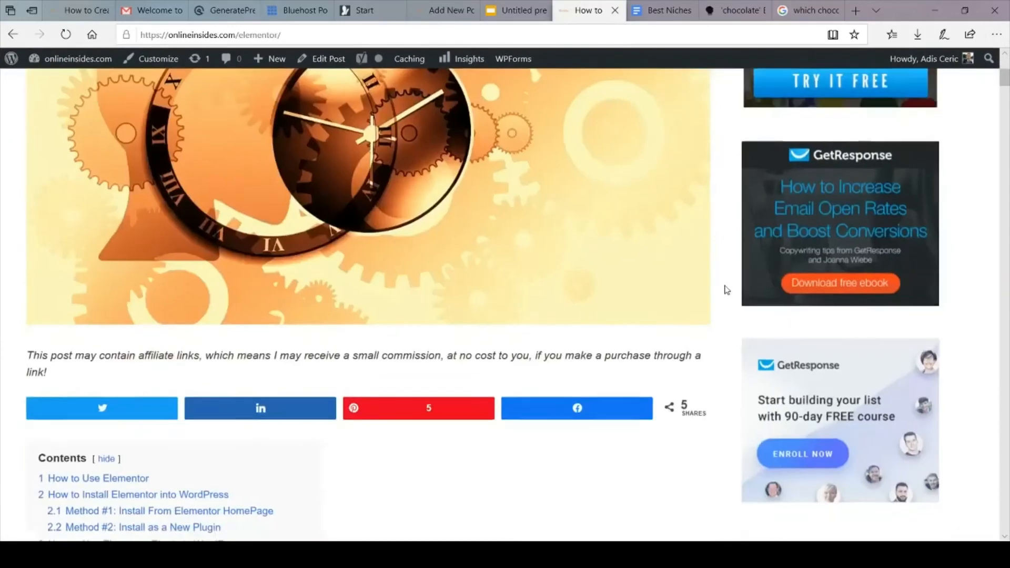
scroll(726, 290, down, 20)
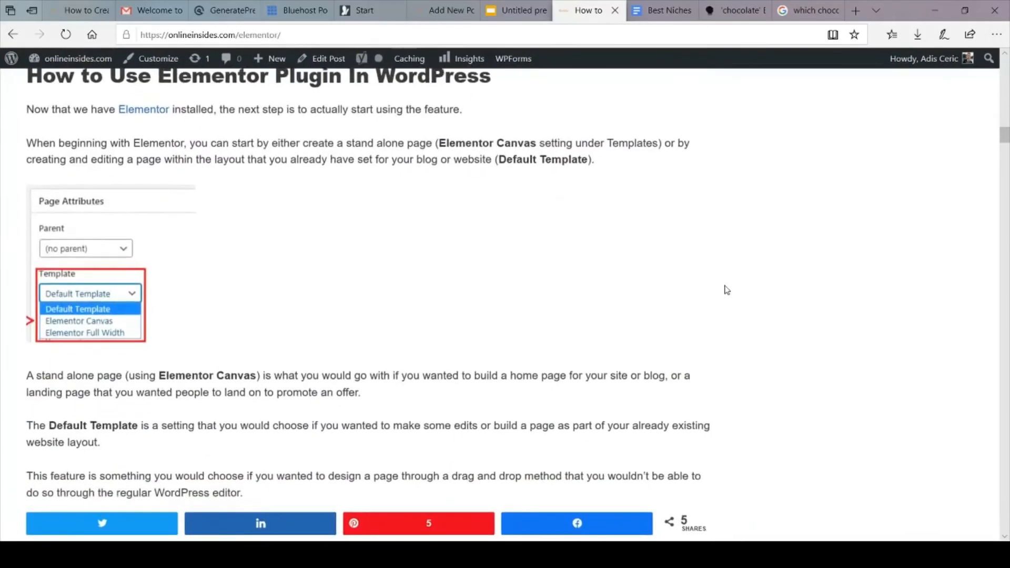
scroll(726, 290, down, 20)
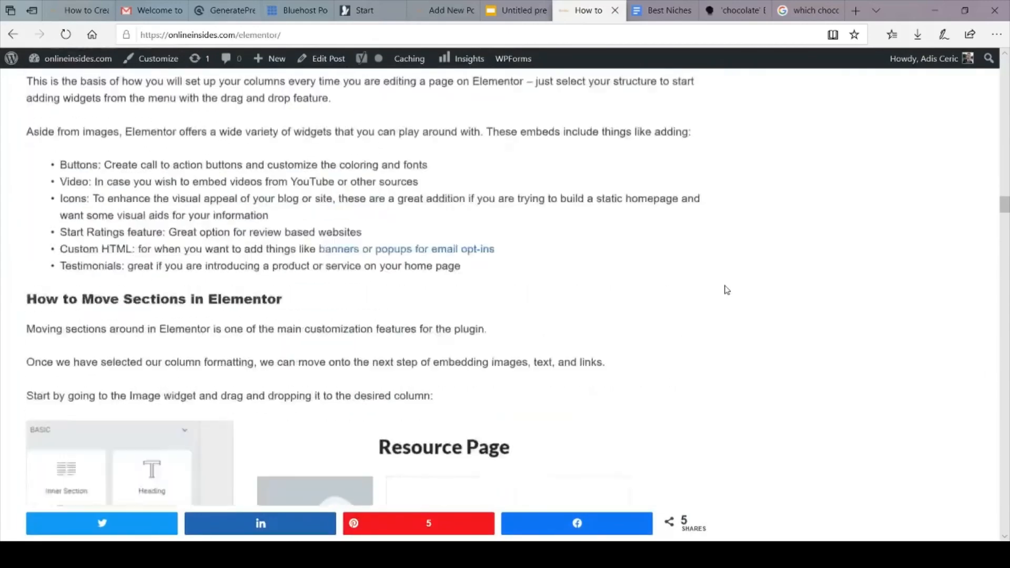
scroll(727, 289, down, 20)
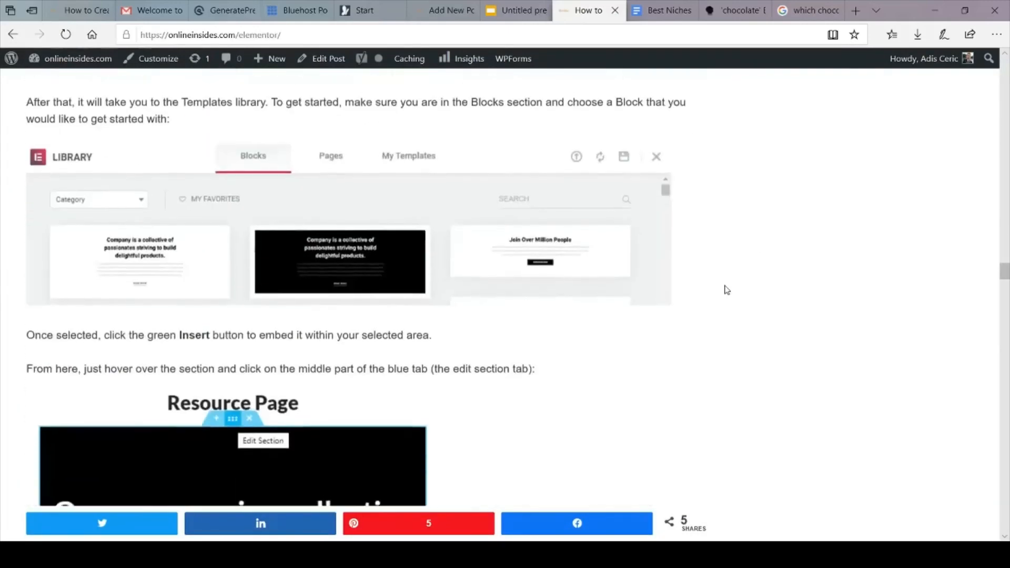
scroll(726, 290, down, 20)
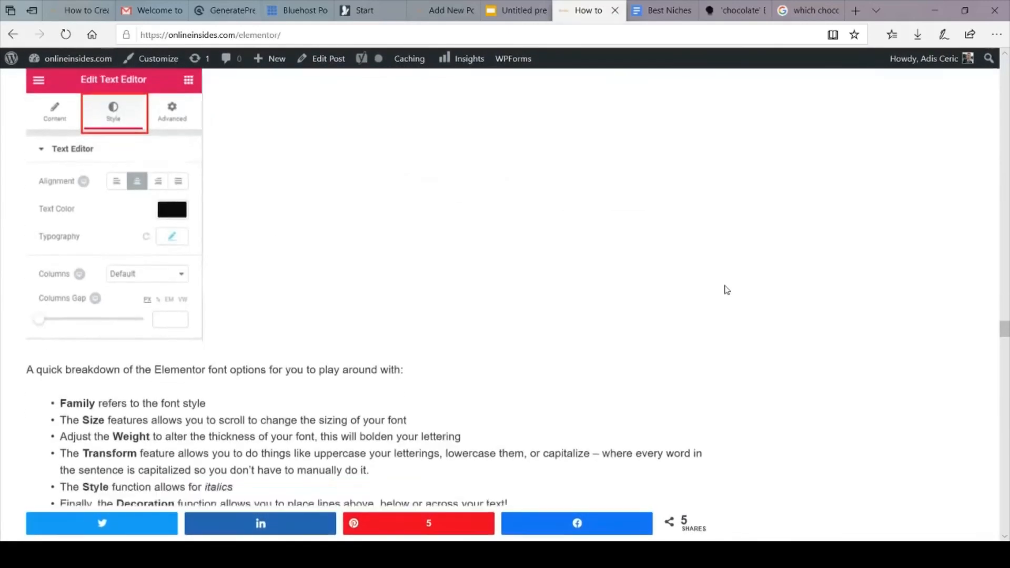
scroll(726, 289, down, 15)
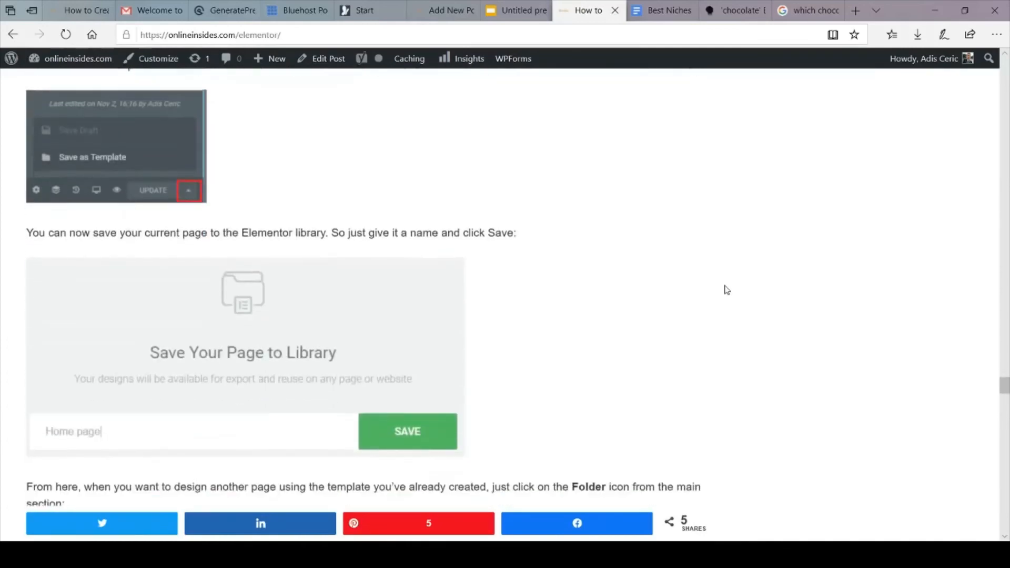
scroll(726, 289, down, 15)
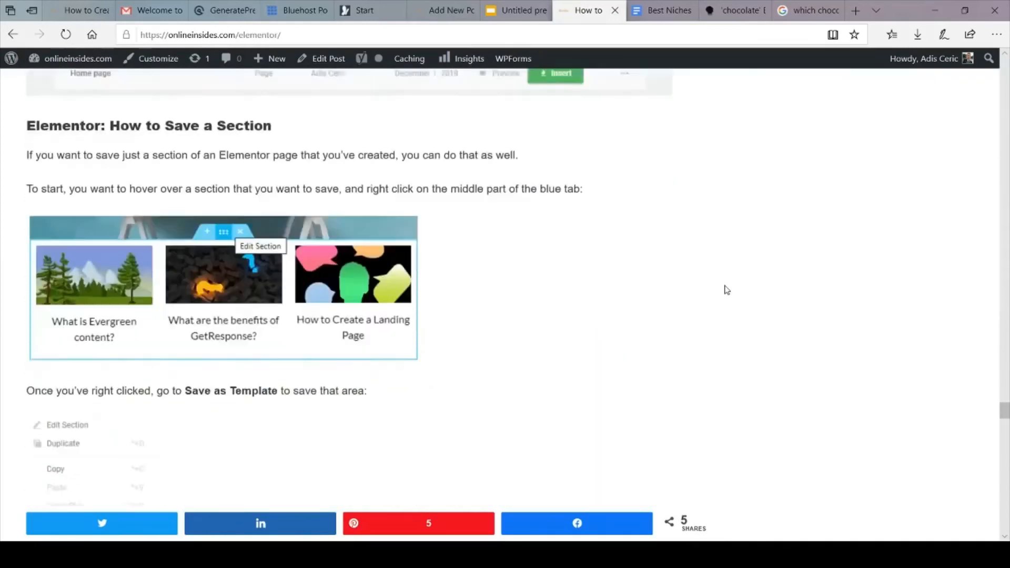